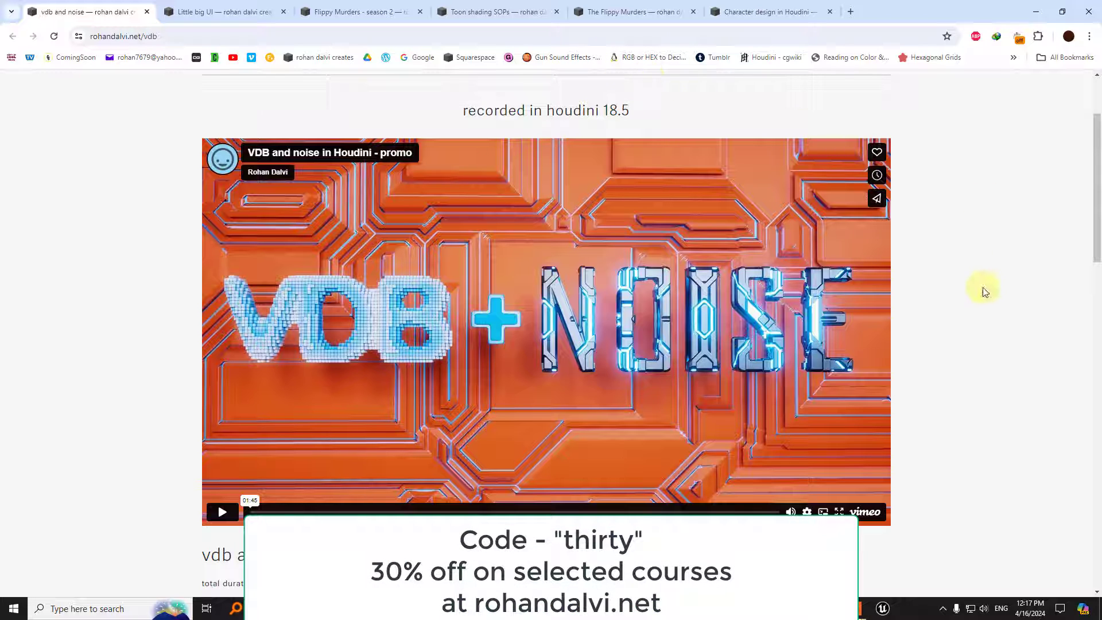
Look through the course pages for The Flippy Murders, Flippy Murders season 2, Toon shading SOPs, Character design, Little big UI, and VDB and noise
left_click(645, 14)
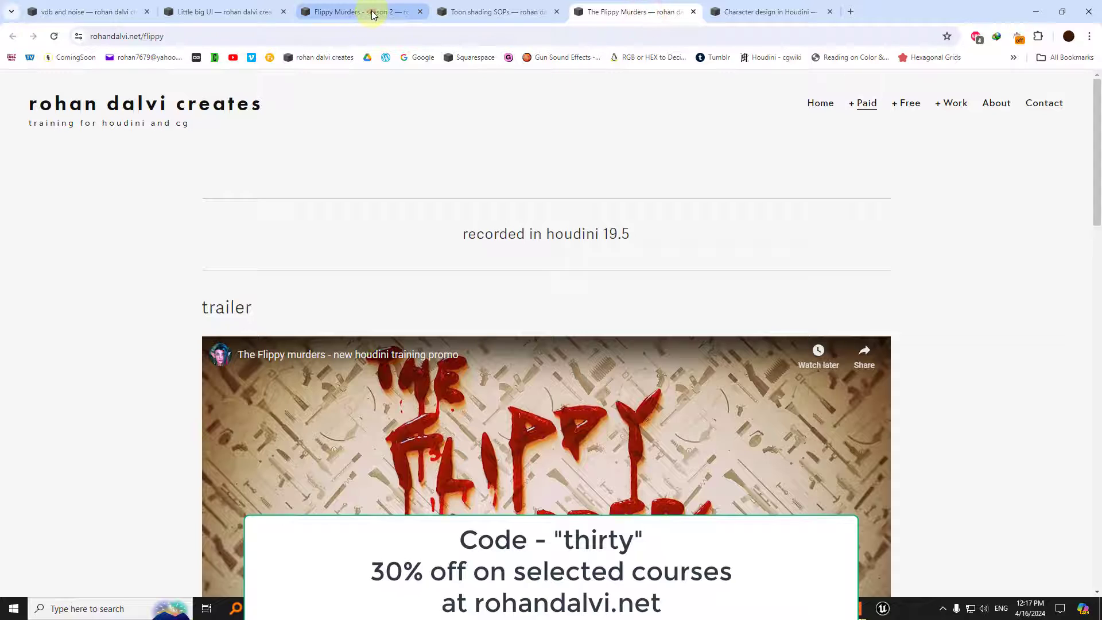
left_click(372, 14)
left_click(484, 14)
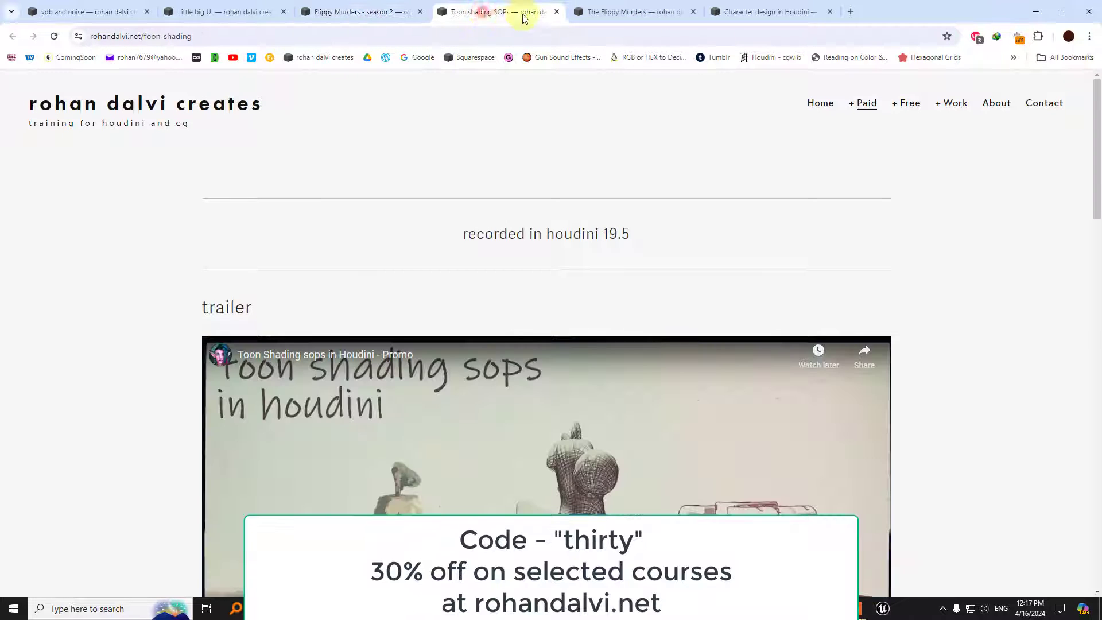
left_click(783, 12)
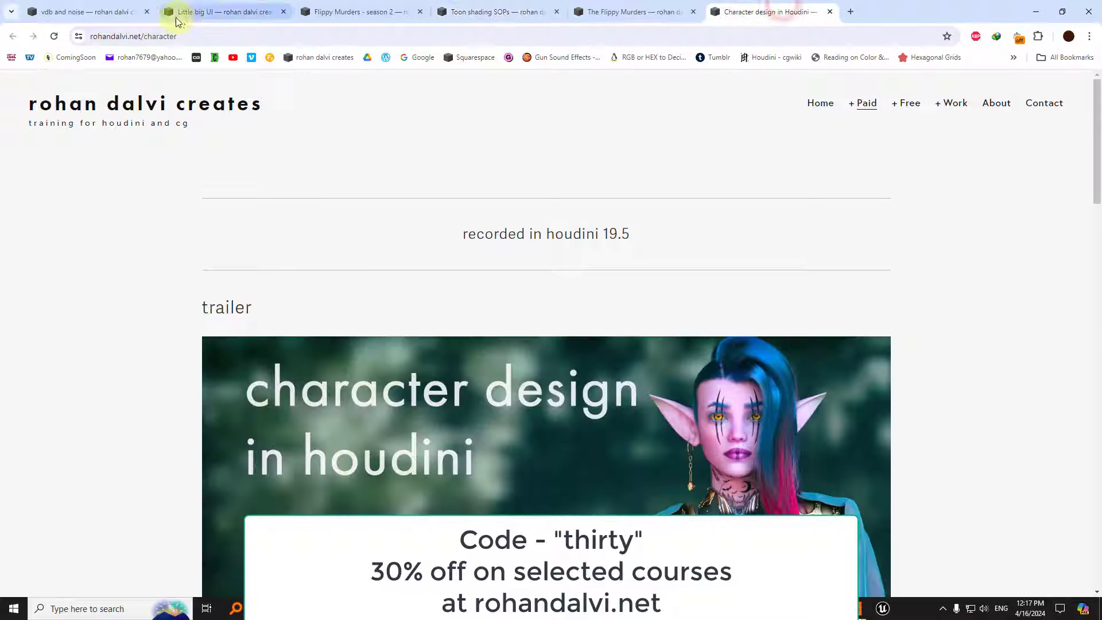
left_click(210, 15)
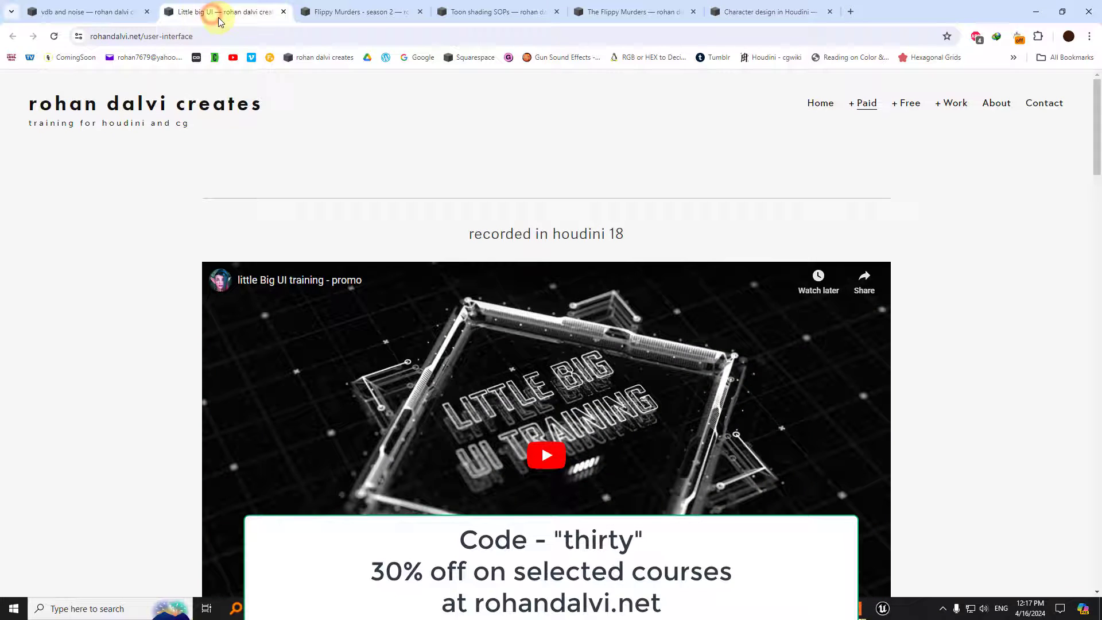
left_click(74, 13)
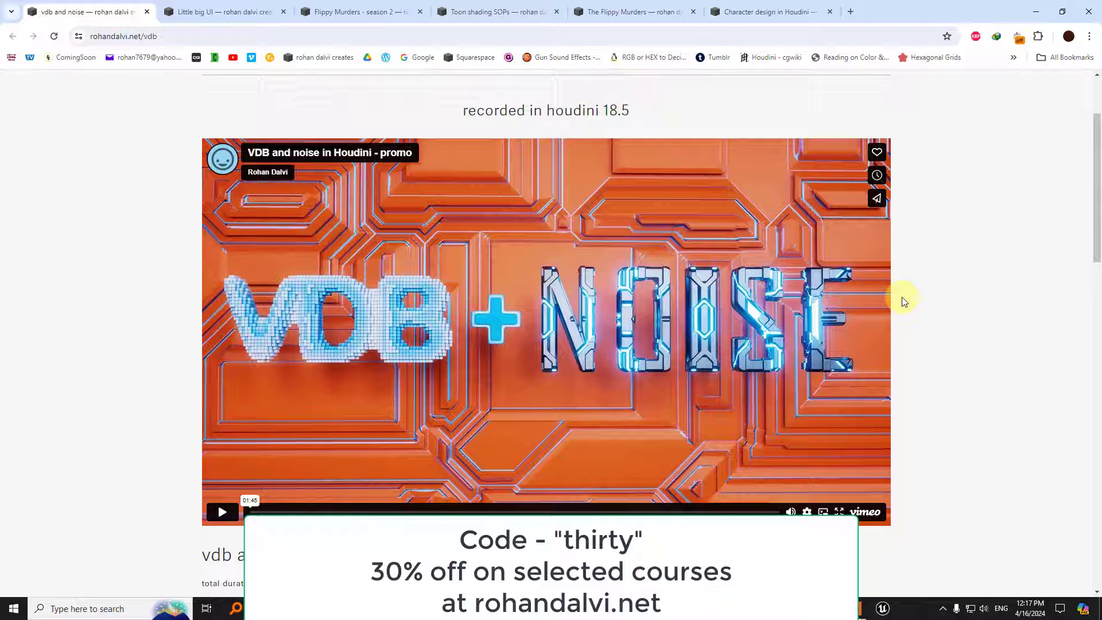
Switch to Houdini, widen the network pane and examine the finished sofa's node network, shifting the transform2 node down beside sweep4
left_click(1036, 18)
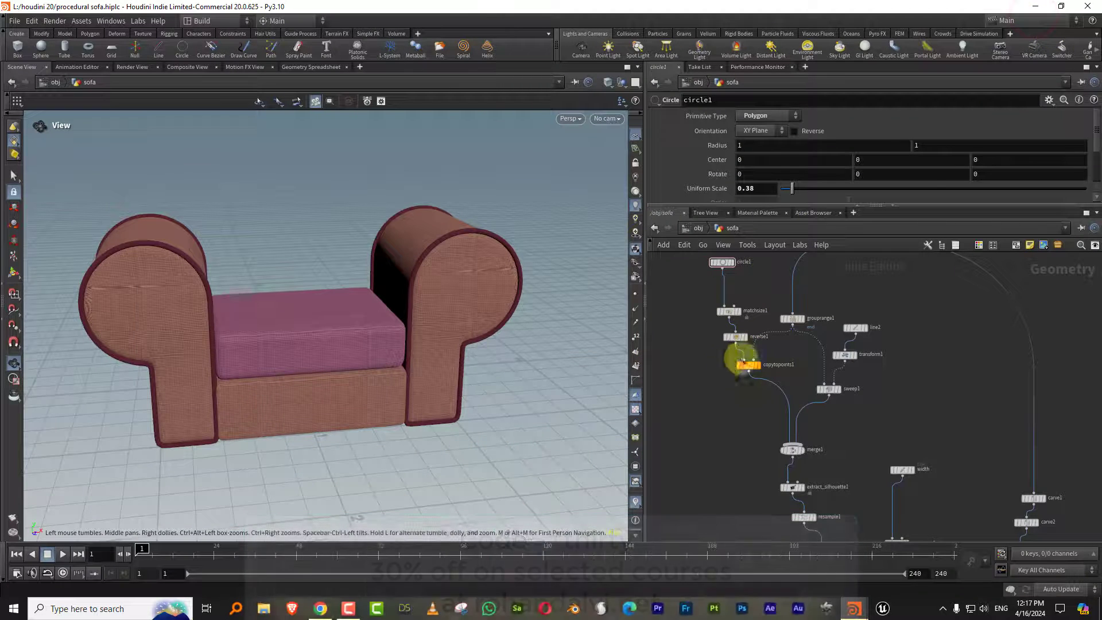
left_click_drag(643, 397, 558, 399)
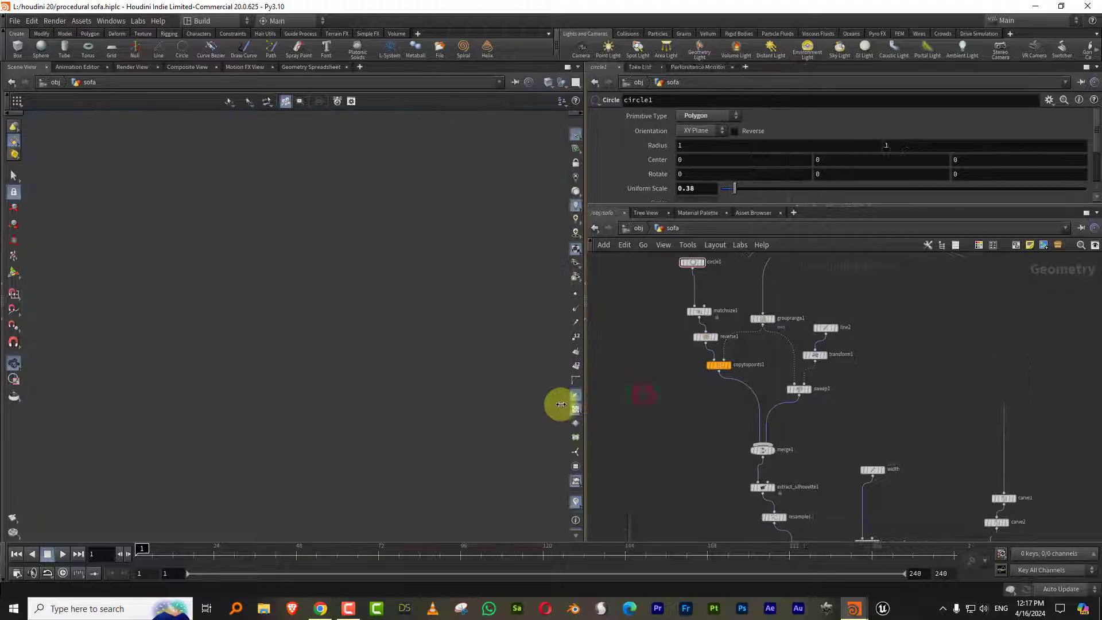
scroll(672, 441, "down", 5)
scroll(854, 376, "up", 2)
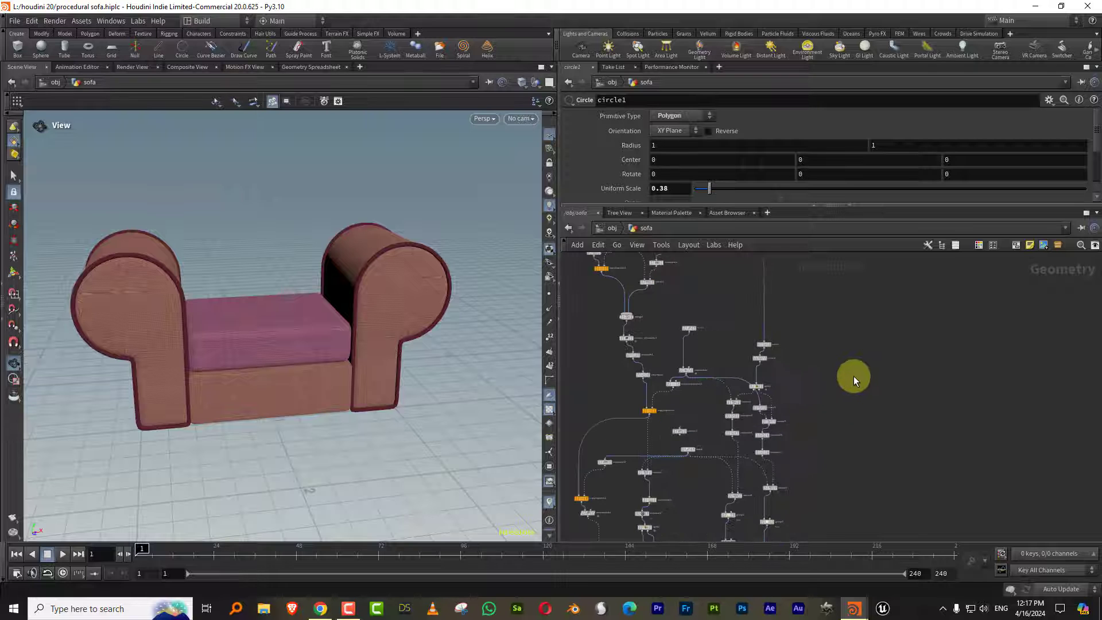
scroll(666, 379, "up", 5)
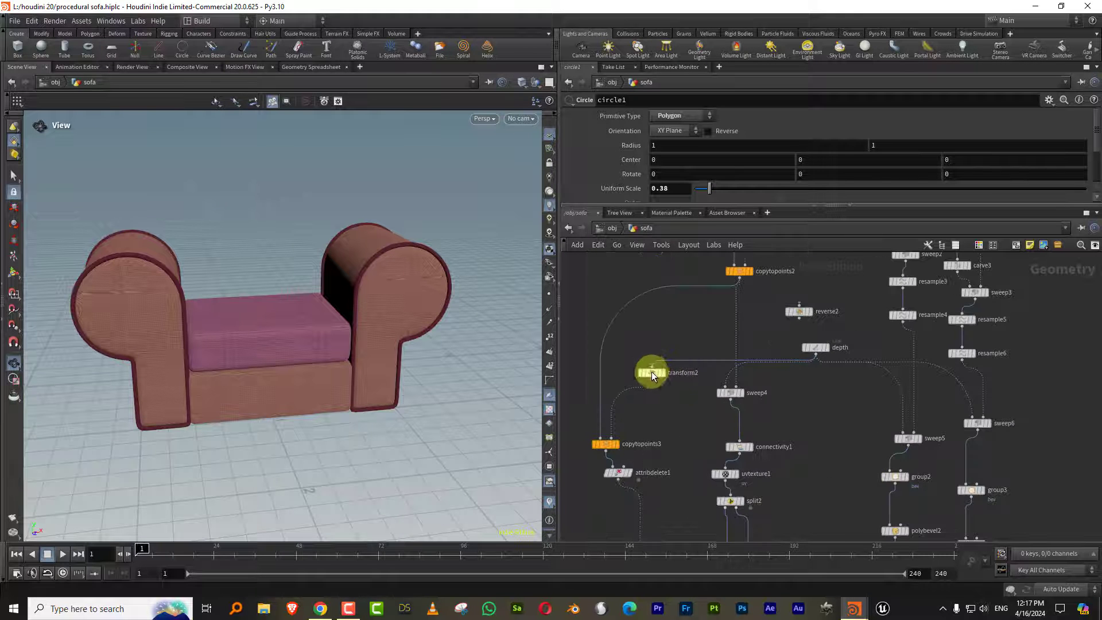
left_click_drag(652, 372, 666, 394)
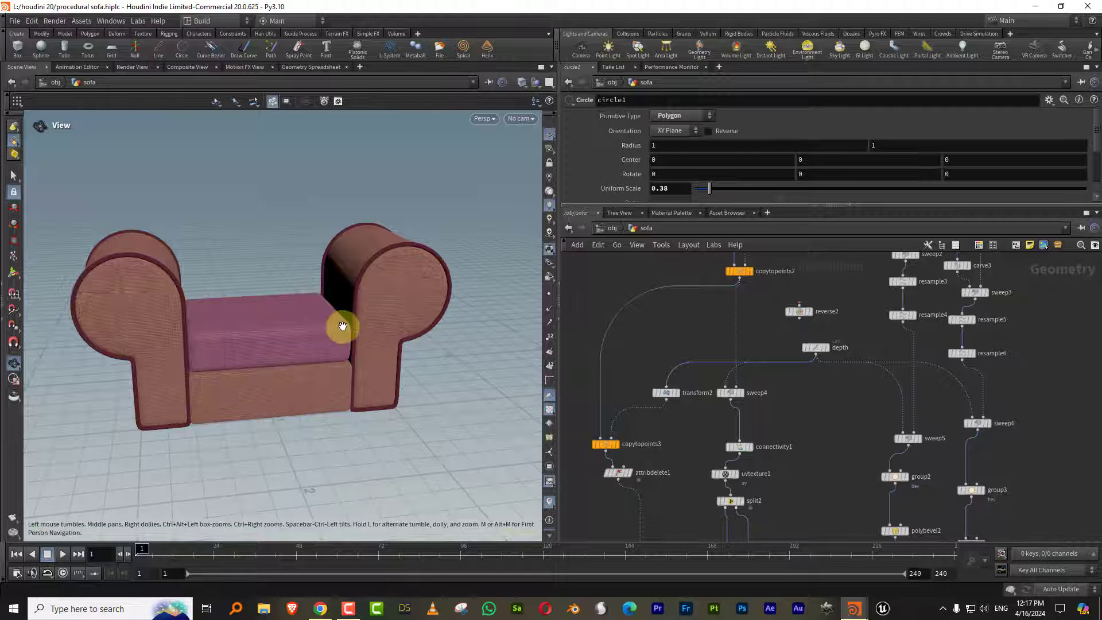
scroll(798, 387, "down", 5)
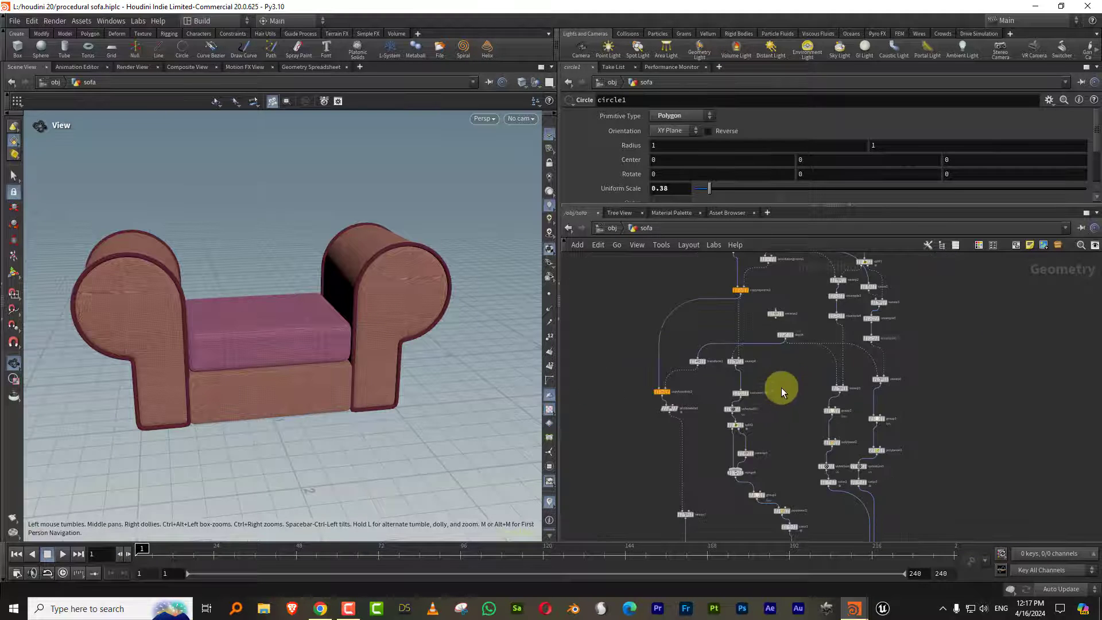
scroll(777, 375, "up", 8)
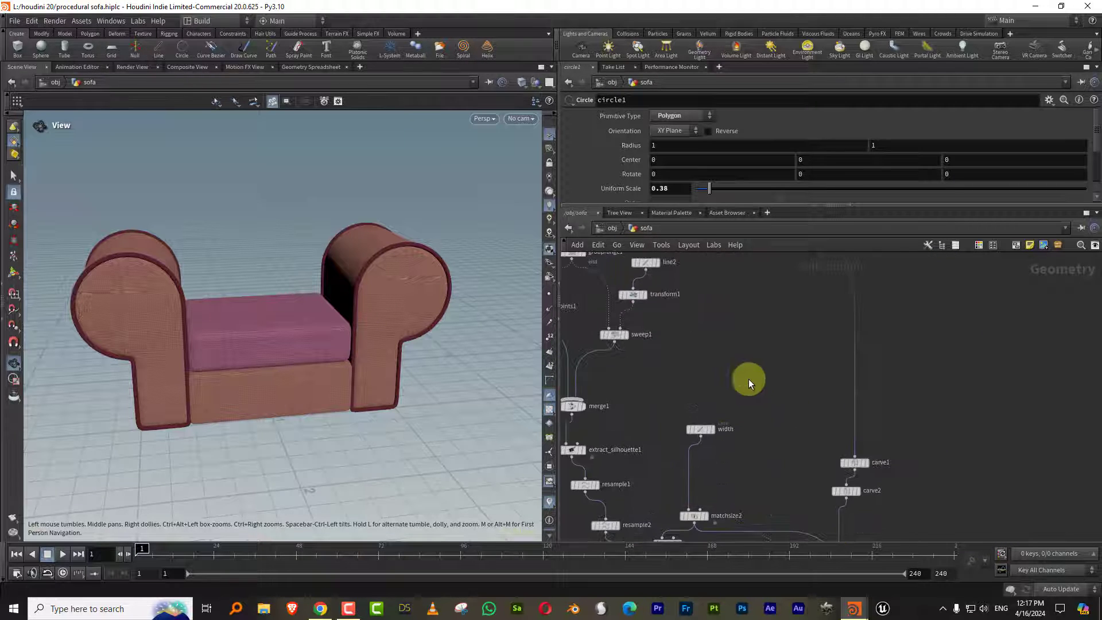
Adjust the Length of the line1 node and of the width line node in the sofa network
middle_click_drag(686, 354, 671, 426)
left_click_drag(699, 301, 626, 346)
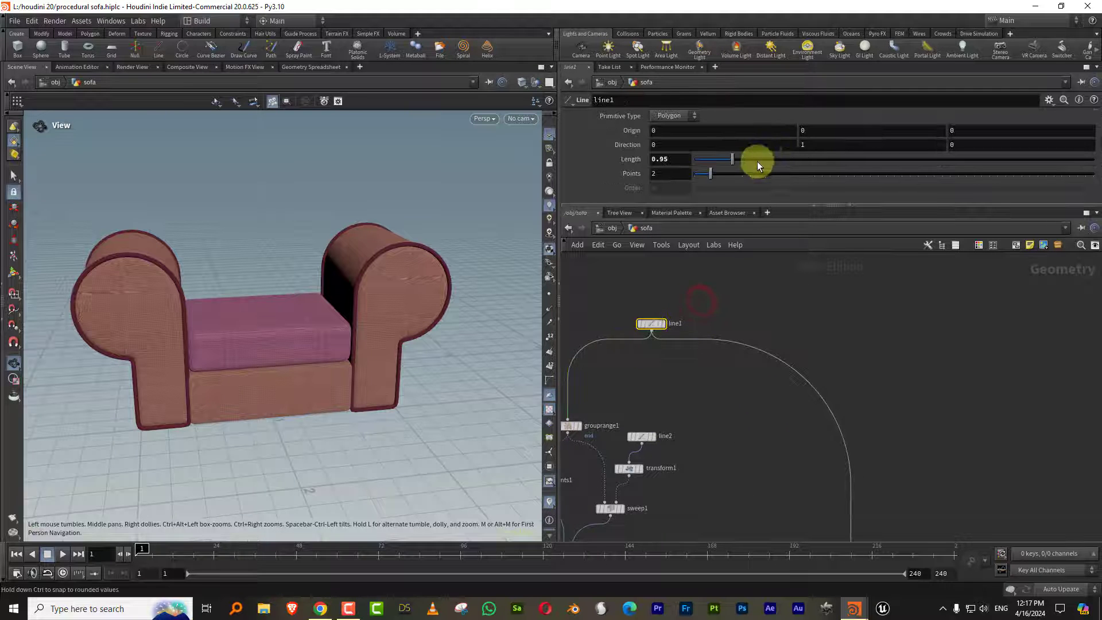
mouse_move(733, 164)
left_mouse_down()
mouse_move(756, 164)
mouse_move(734, 168)
left_mouse_up()
middle_click_drag(725, 447, 750, 302)
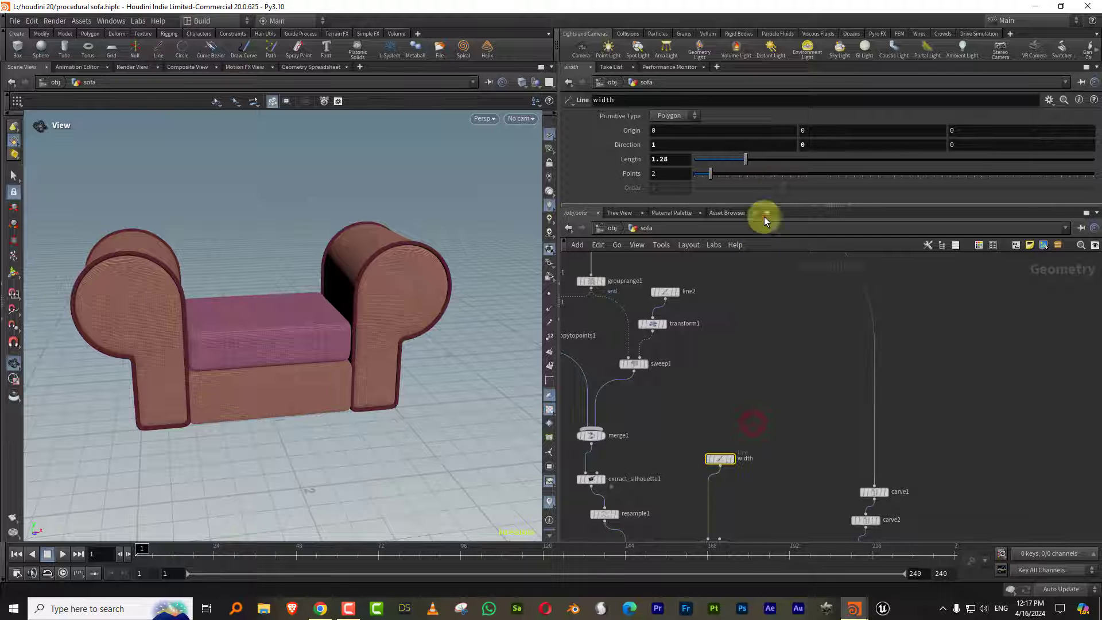
mouse_move(752, 161)
left_mouse_down()
mouse_move(766, 159)
mouse_move(741, 164)
left_mouse_up()
Set carve2's Second U to about 0.617 and circle1's Uniform Scale to 0.34
left_click_drag(954, 467, 839, 509)
mouse_move(885, 159)
left_mouse_down()
mouse_move(836, 163)
mouse_move(909, 159)
mouse_move(865, 169)
mouse_move(886, 163)
left_mouse_up()
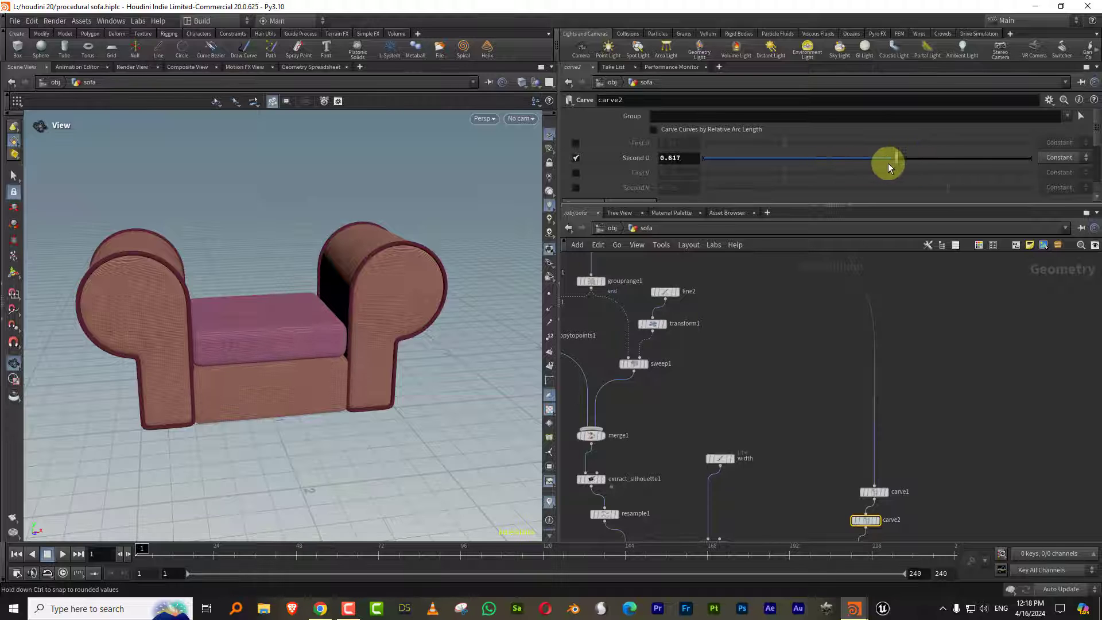
middle_click_drag(771, 329, 819, 329)
left_click(703, 316)
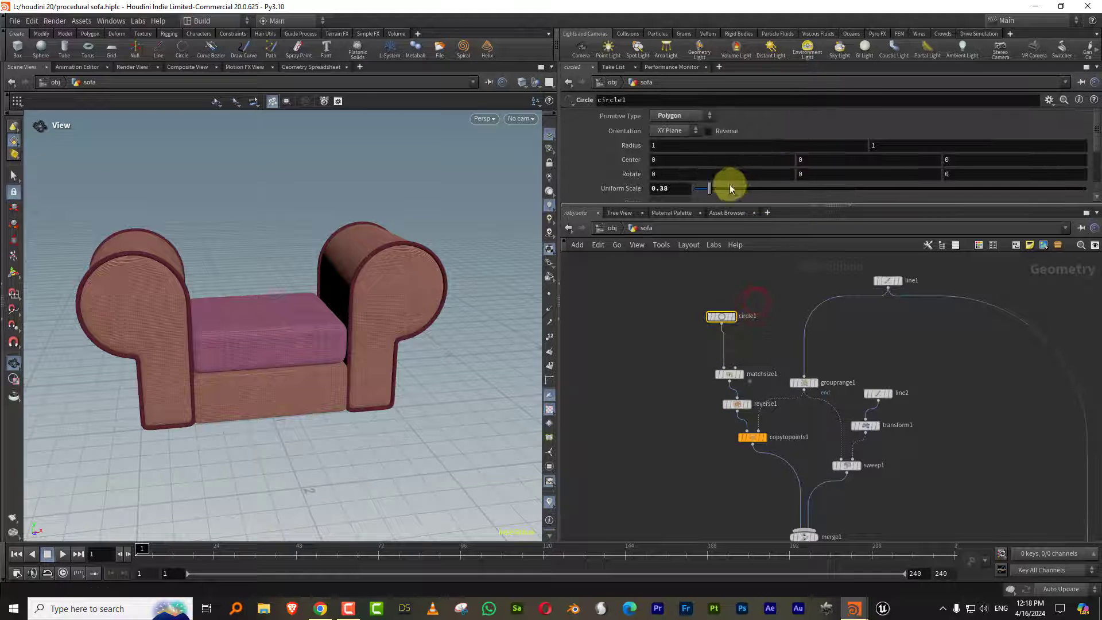
left_click_drag(728, 185, 707, 192)
Set the width line node's Length to 1.57
middle_click_drag(662, 436, 660, 399)
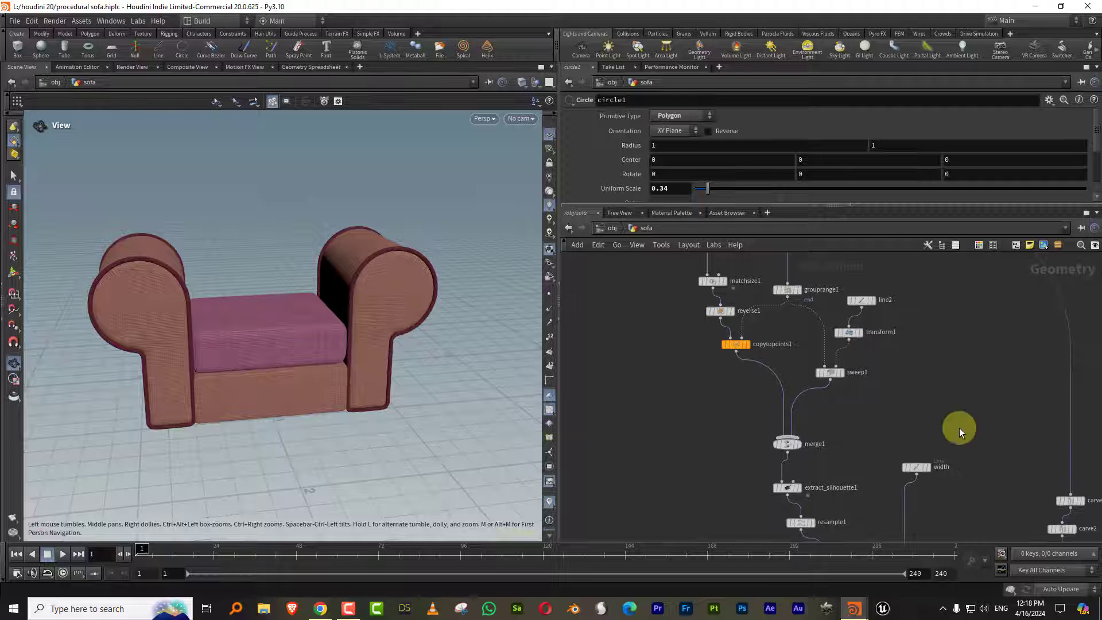
left_click_drag(962, 430, 898, 495)
mouse_move(763, 160)
left_mouse_down()
mouse_move(822, 160)
mouse_move(759, 169)
left_mouse_up()
Examine the resized sofa from several angles and the node network below the width line
left_click_drag(354, 352, 460, 301)
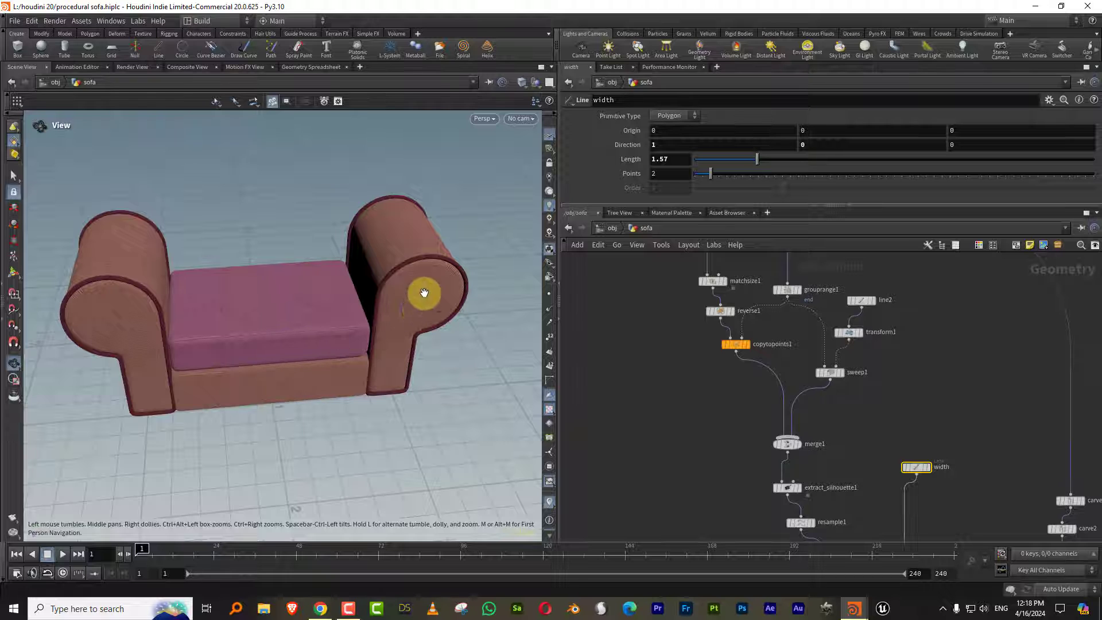
left_click_drag(332, 370, 319, 325)
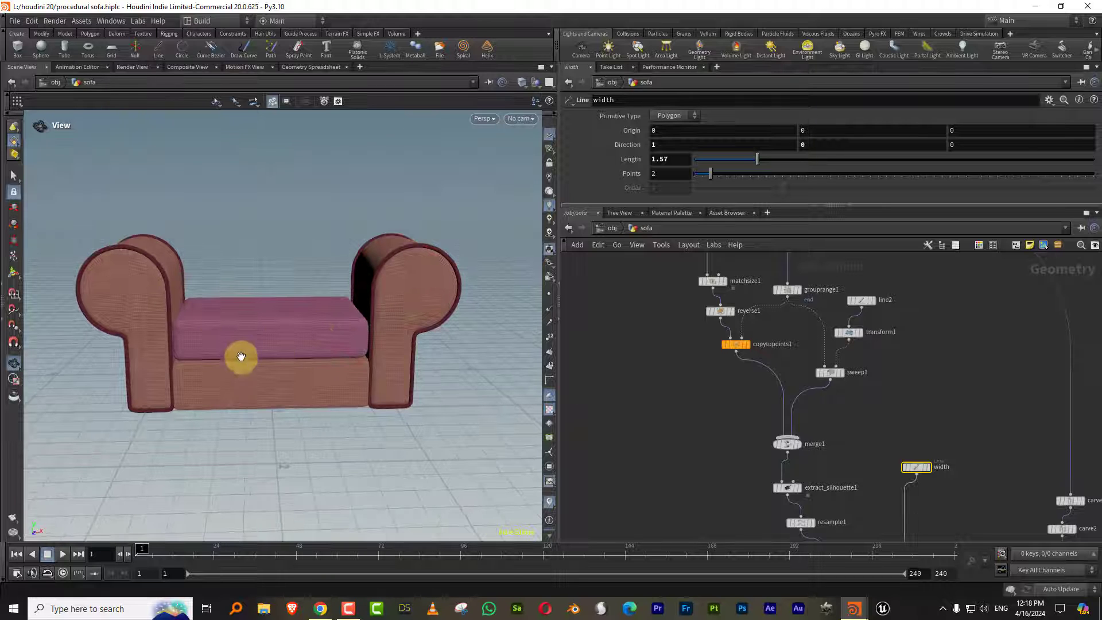
scroll(425, 373, "up", 1)
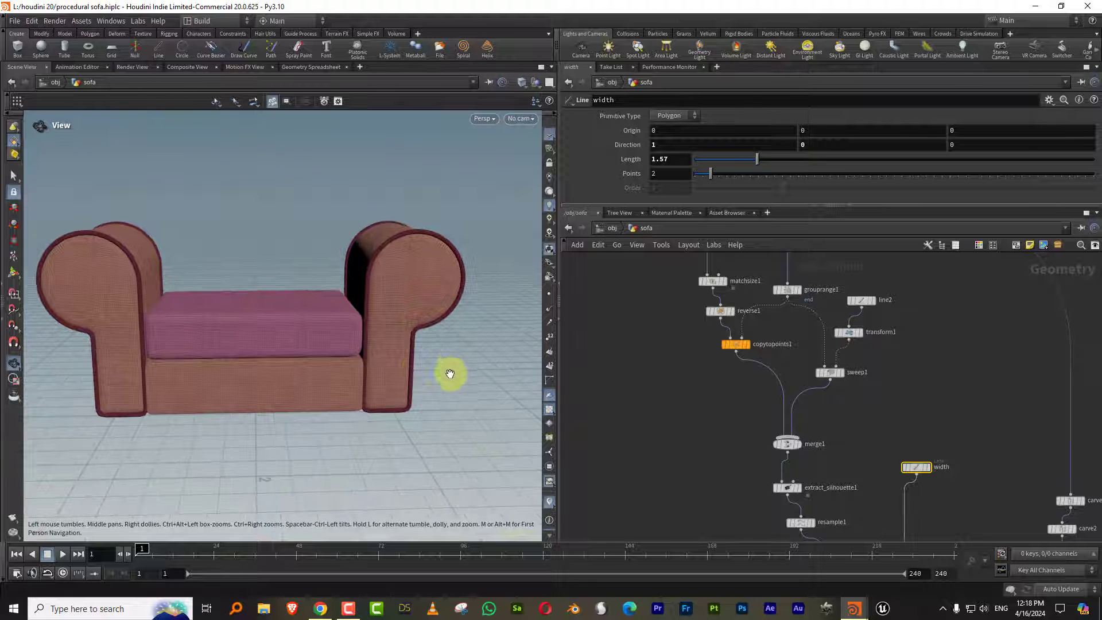
left_click_drag(339, 351, 358, 387)
middle_click_drag(857, 482, 787, 376)
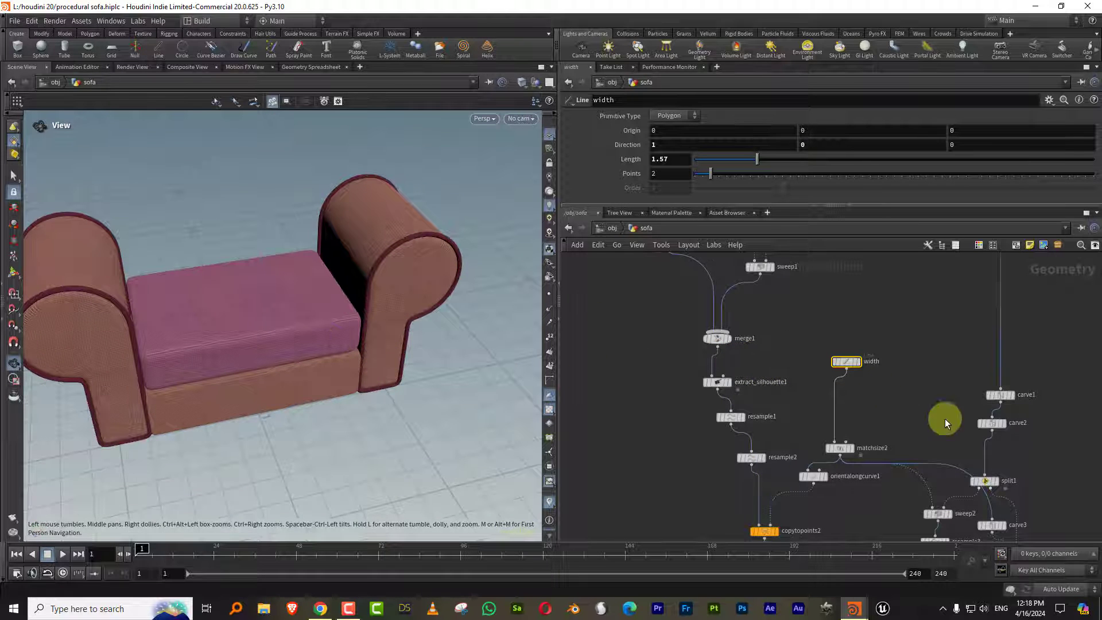
middle_click_drag(945, 419, 845, 311)
scroll(773, 396, "down", 2)
Switch to the untitled.hip scene, enlarge the network pane and add a Geometry object named sofa
mouse_move(854, 608)
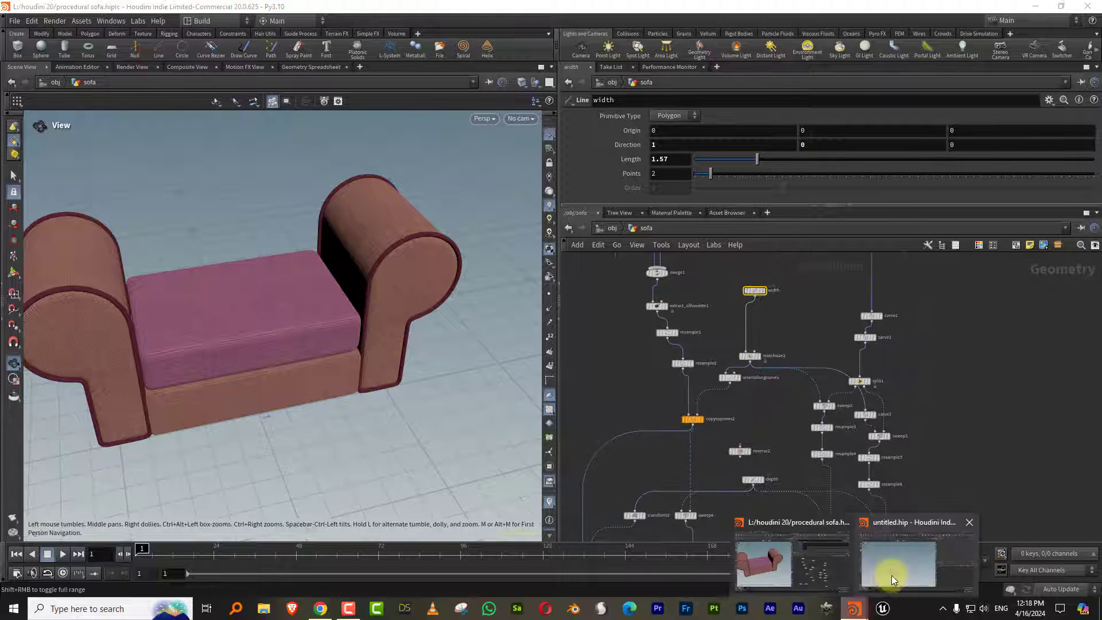
left_click(893, 580)
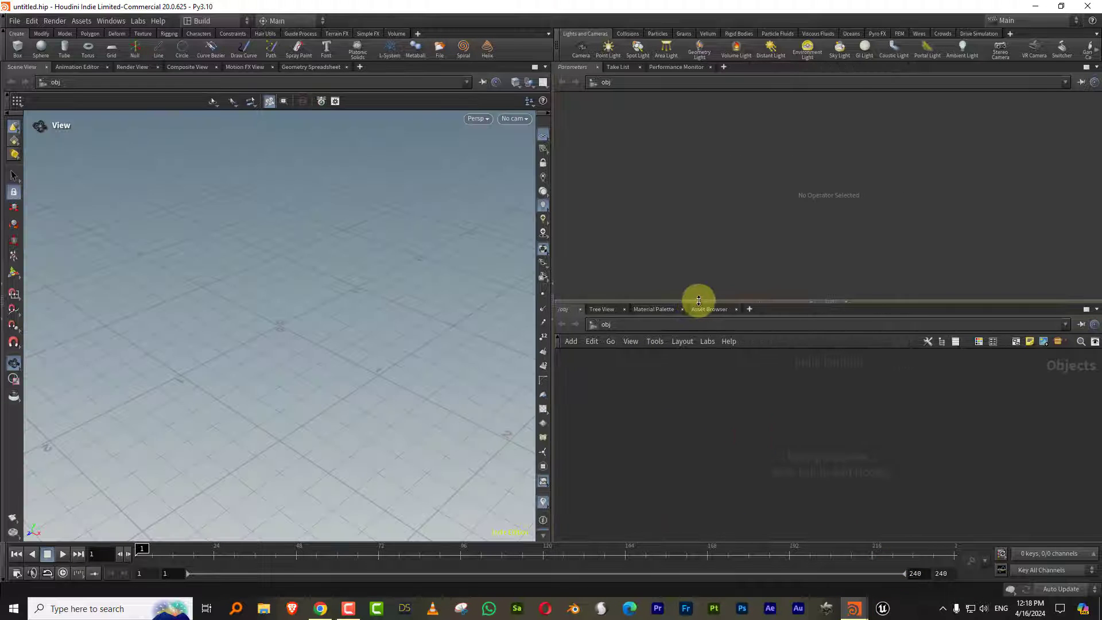
left_click_drag(699, 300, 699, 244)
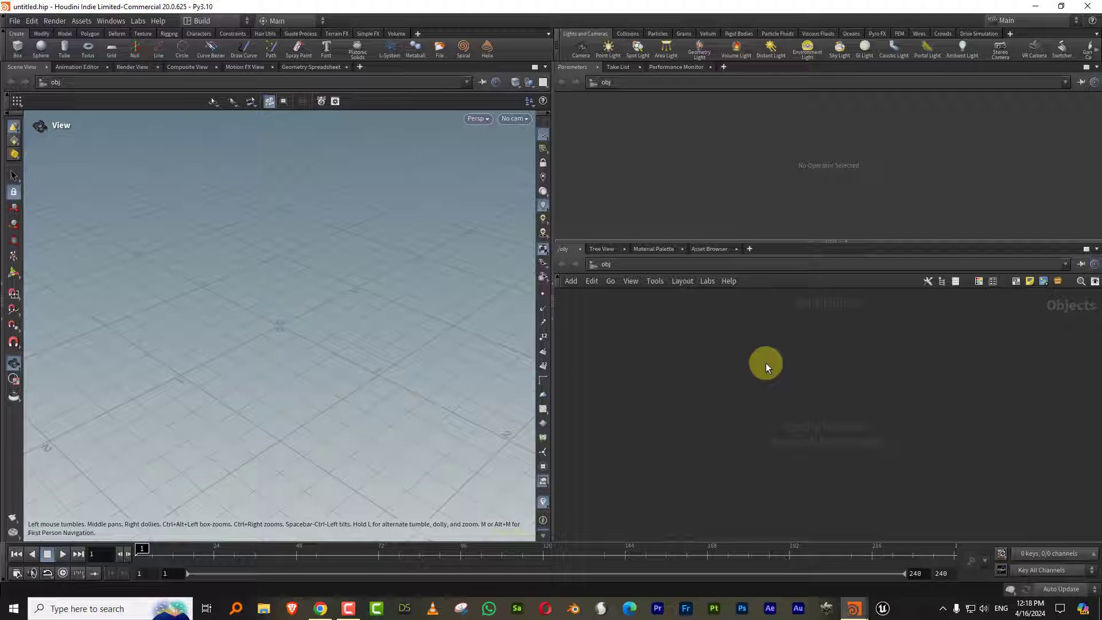
key("Tab")
left_click(864, 350)
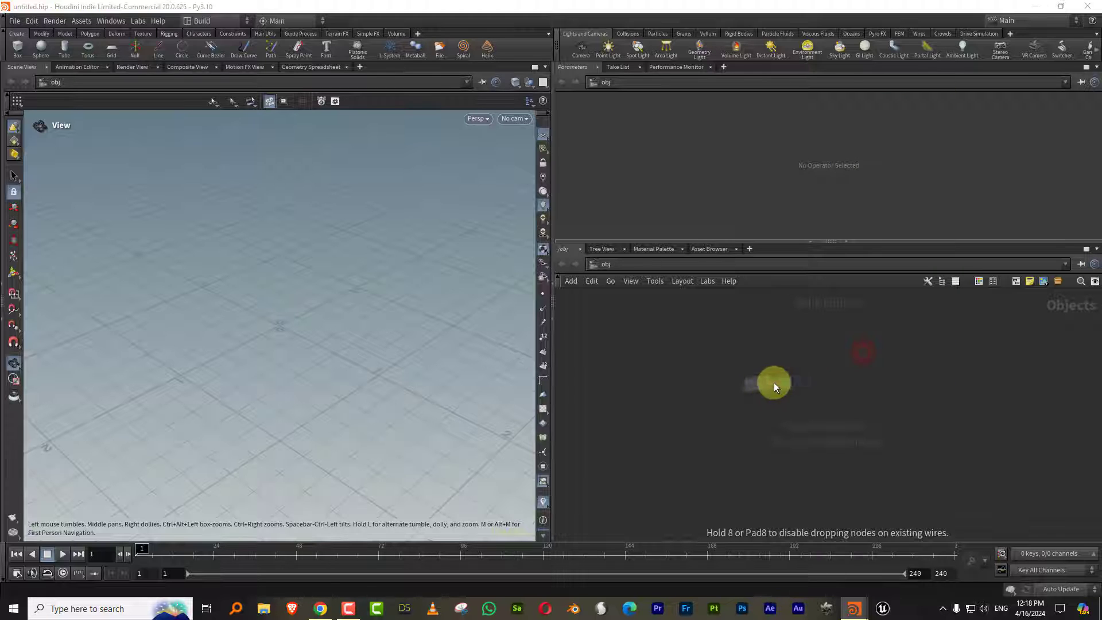
left_click(797, 388)
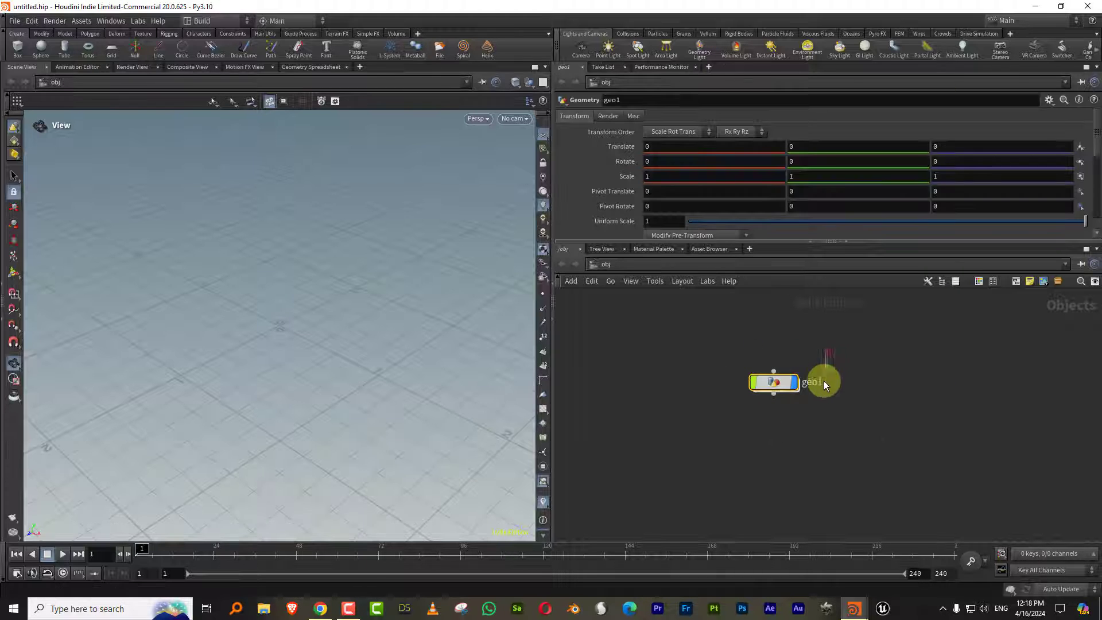
double_click(825, 382)
type("sofa")
key("Return")
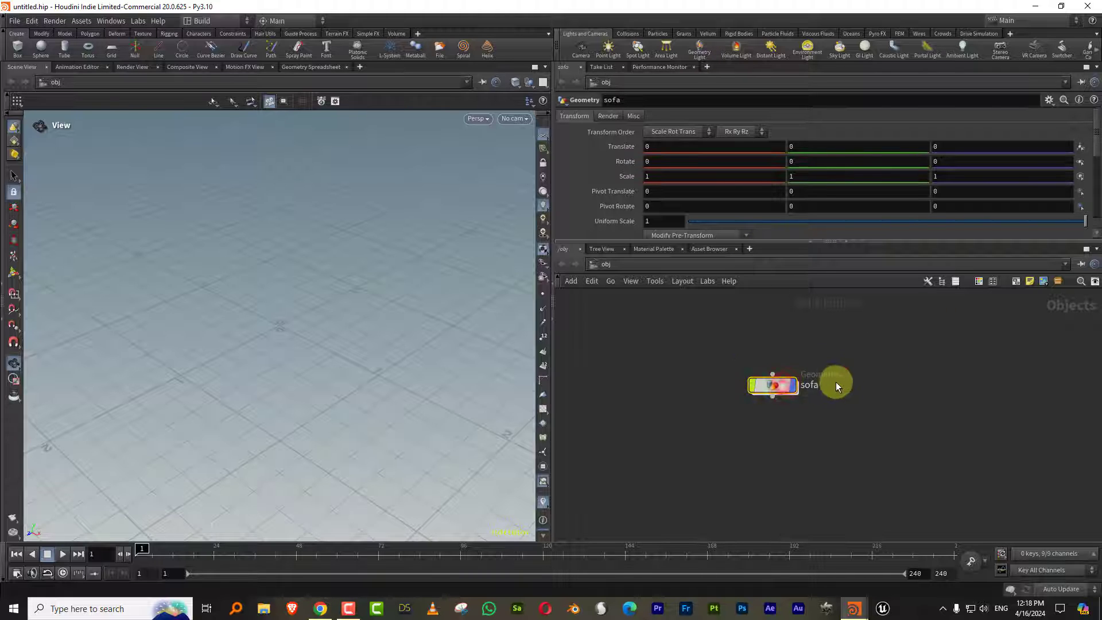
Inside the sofa object, add a Line node named Height and enlarge the network pane
double_click(782, 383)
key("Tab")
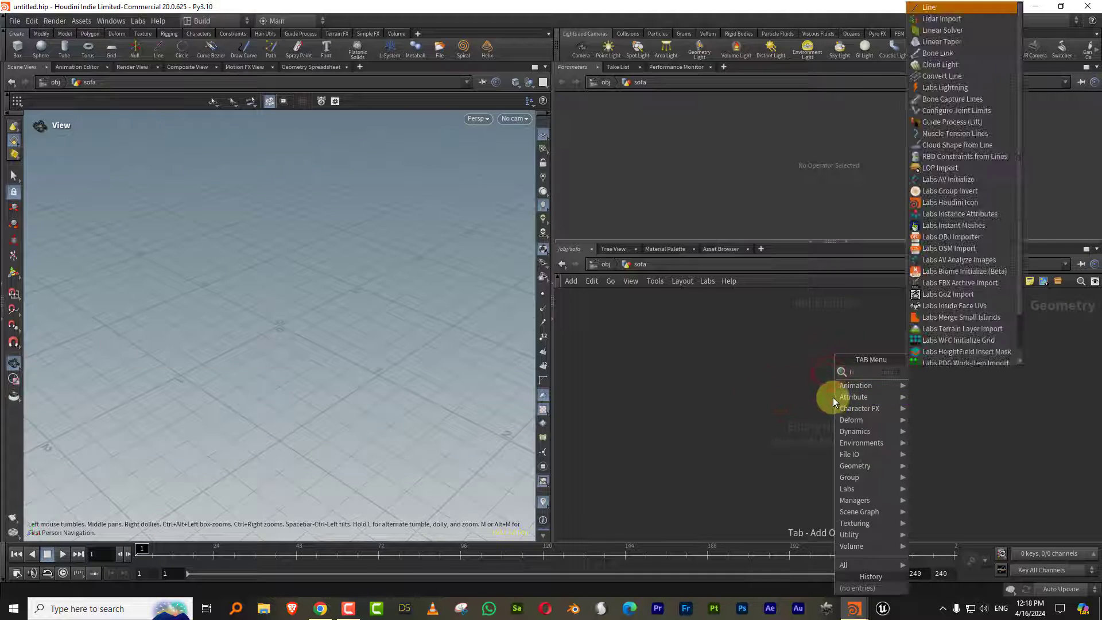
left_click(923, 369)
left_click(874, 376)
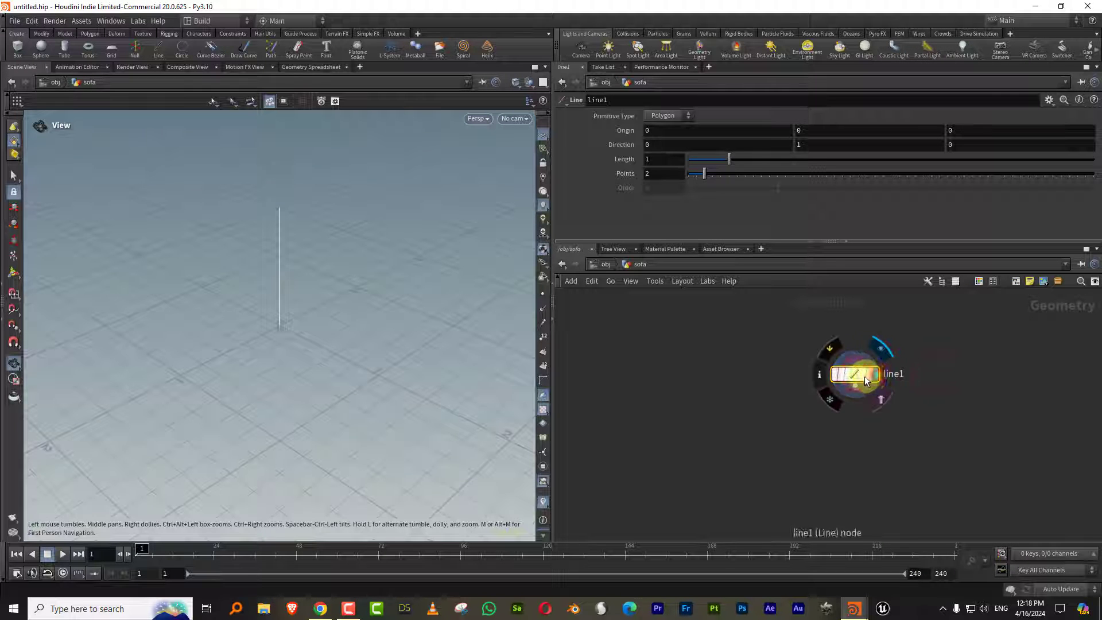
double_click(913, 375)
type("Height")
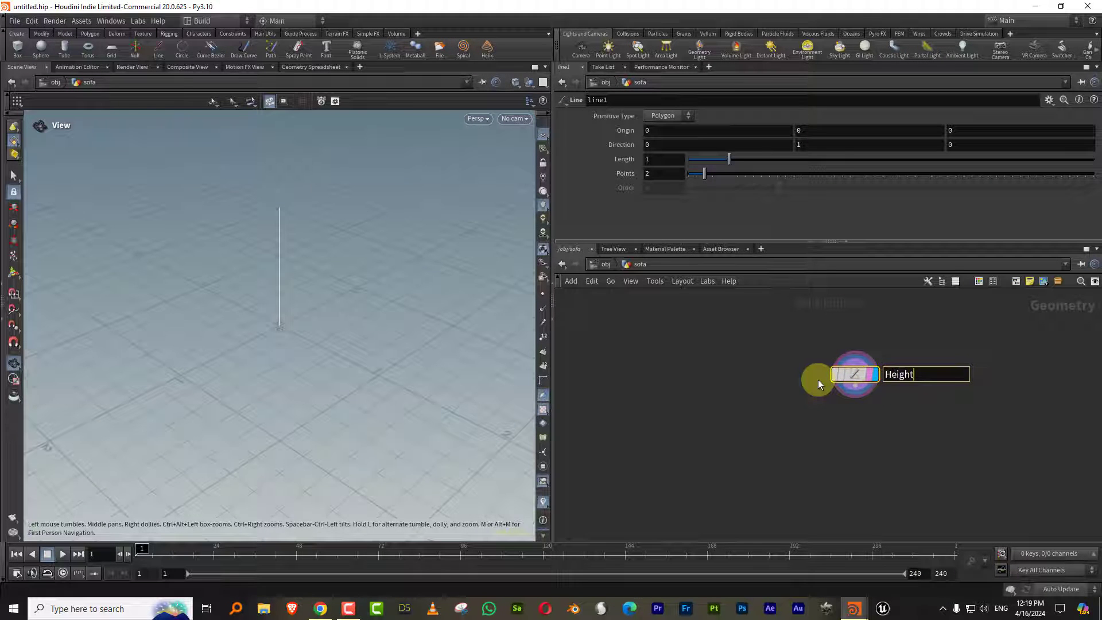
key("Return")
left_click_drag(869, 245, 890, 193)
left_click_drag(369, 262, 258, 232)
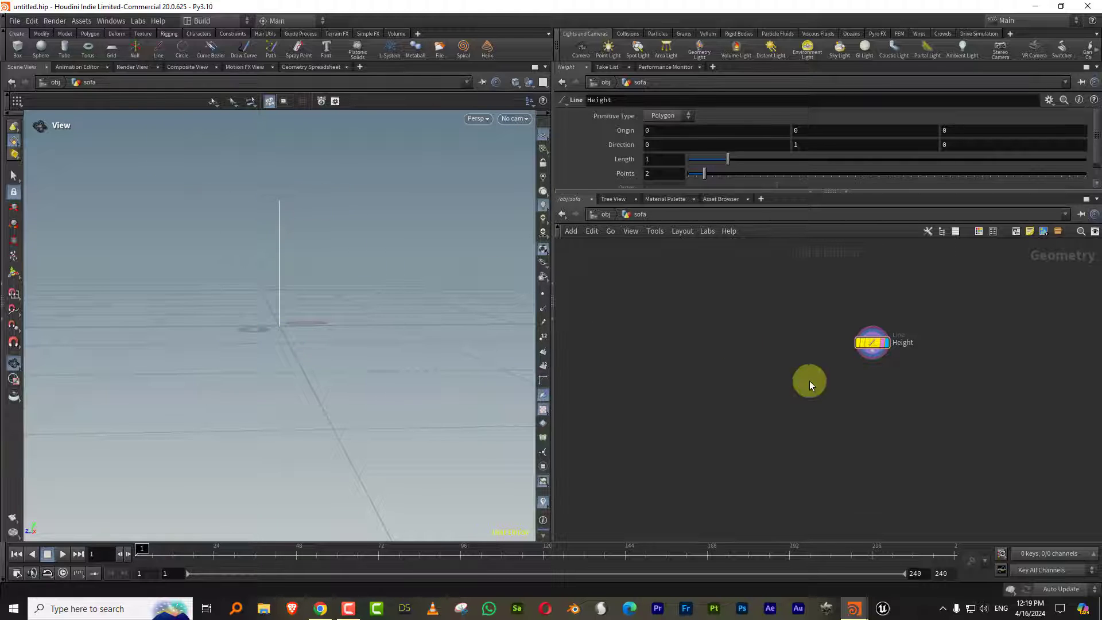
Add a second Line node below the Height line, display it and name it arm_rest_width
key("Tab")
type("line")
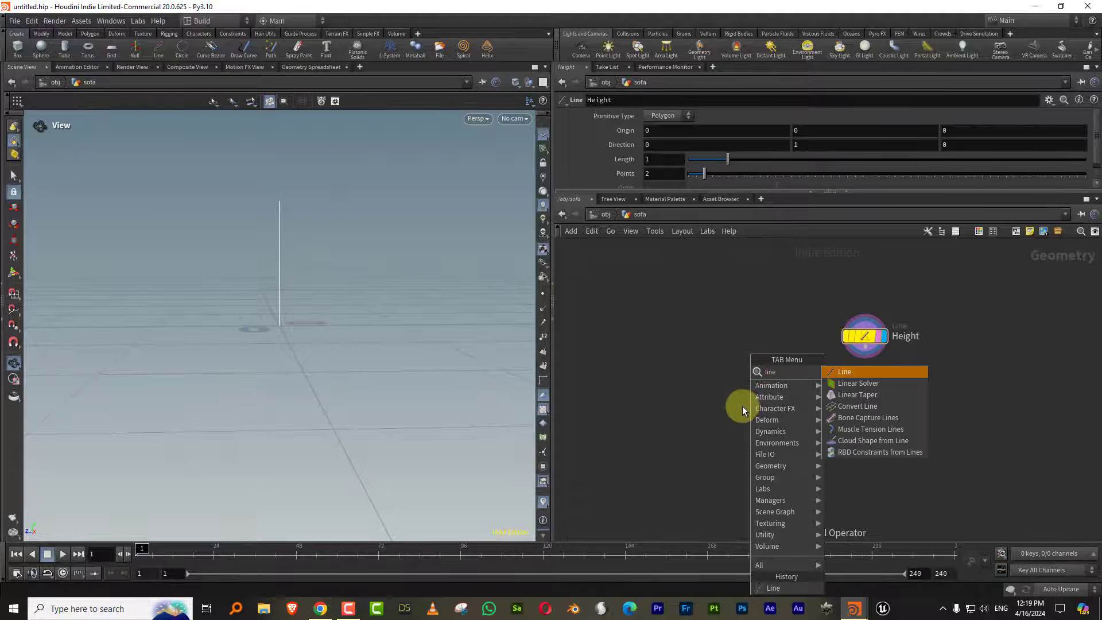
left_click(896, 373)
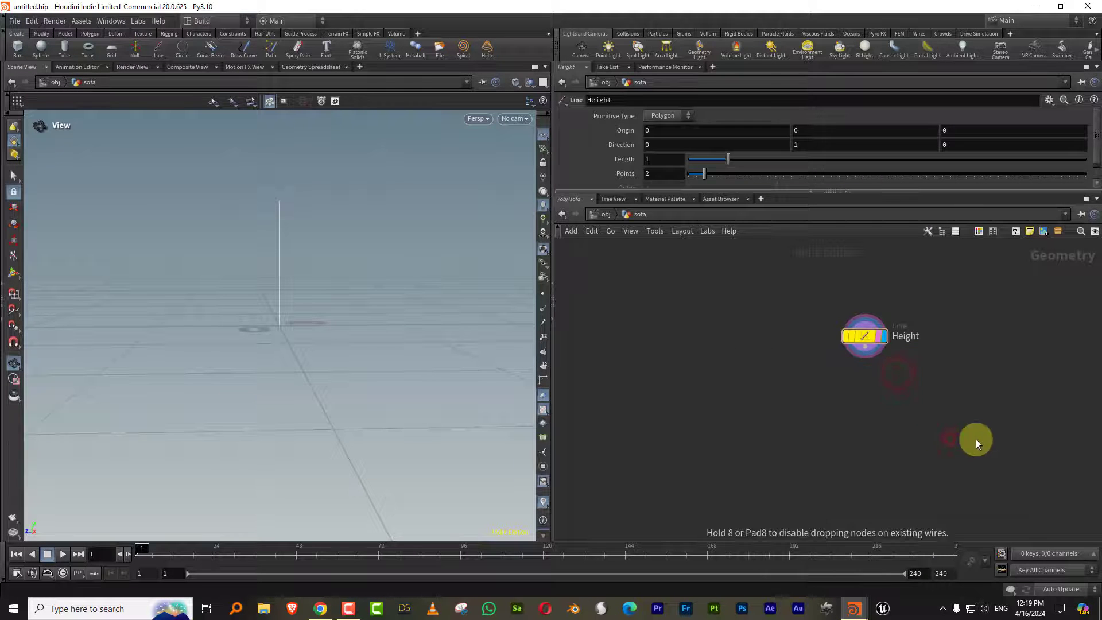
left_click(950, 439)
left_click(970, 440)
left_click(1007, 440)
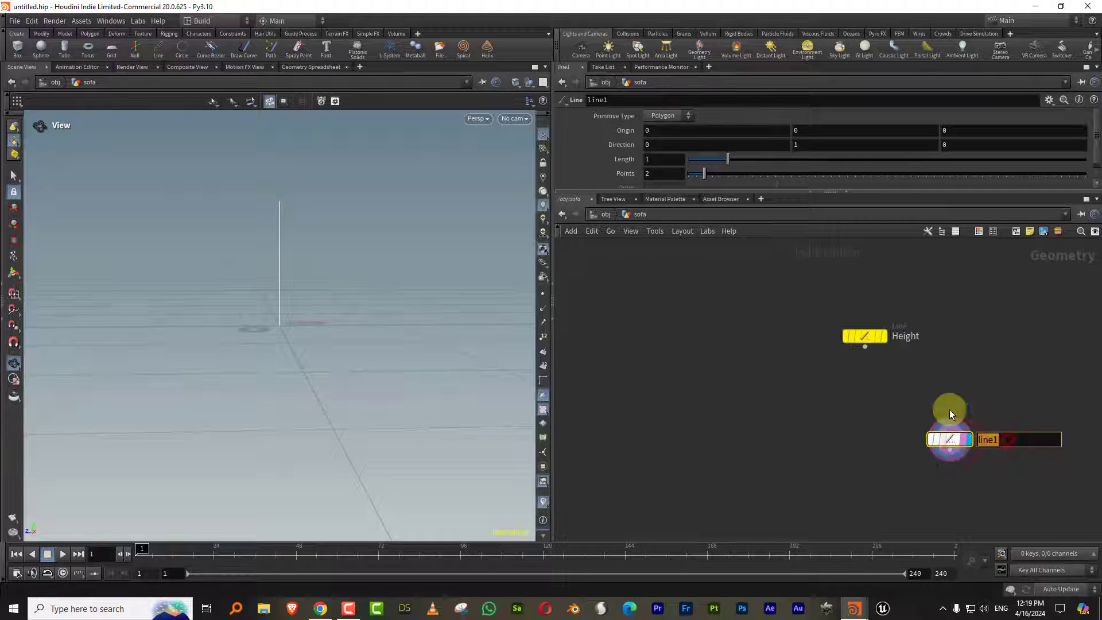
mouse_move(951, 413)
type("arm_")
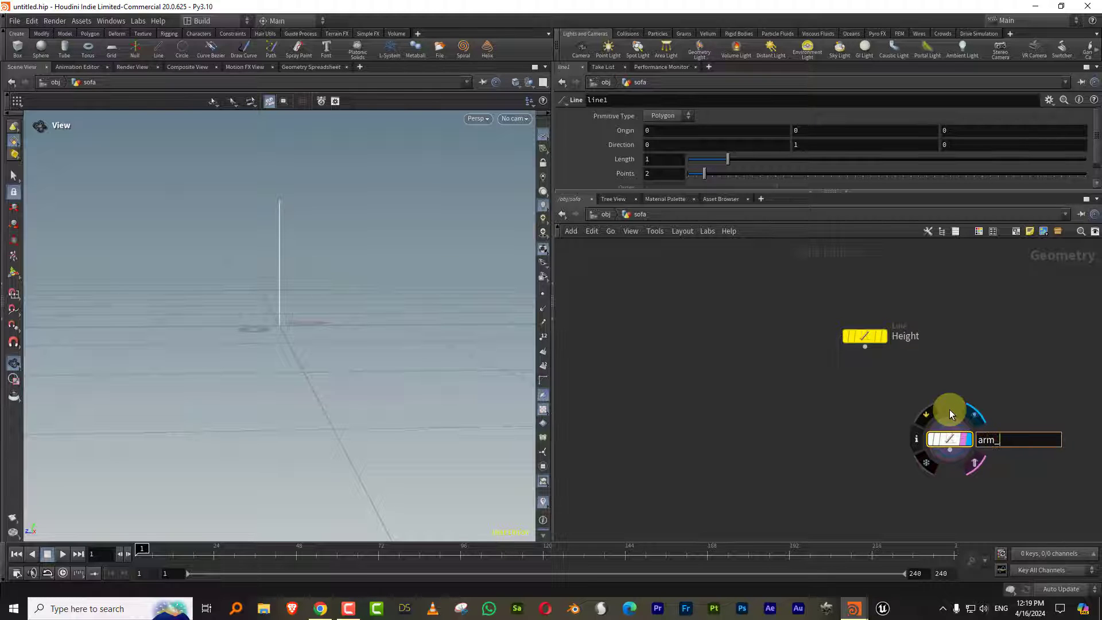
type("rest_width")
key("Return")
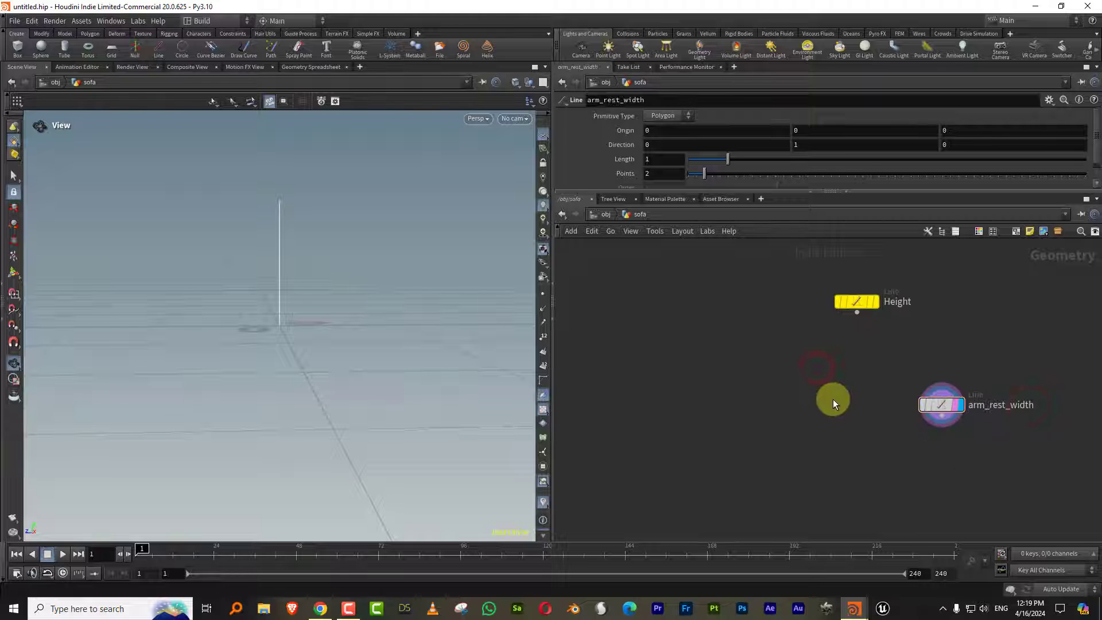
Add a Sweep node below the two line nodes
key("Tab")
left_click(942, 377)
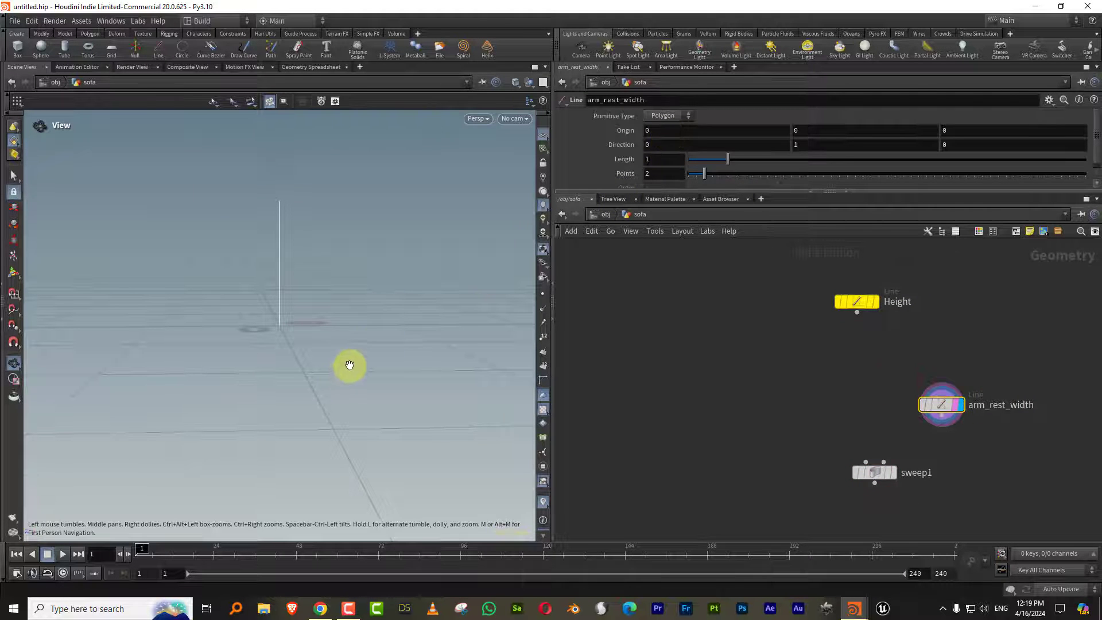
left_click_drag(350, 366, 347, 403)
left_click(714, 350)
Set the arm_rest_width line's Direction to 1, 0, 0 and its Length to 0.38
left_click_drag(318, 352, 290, 327)
left_click(669, 144)
type("1")
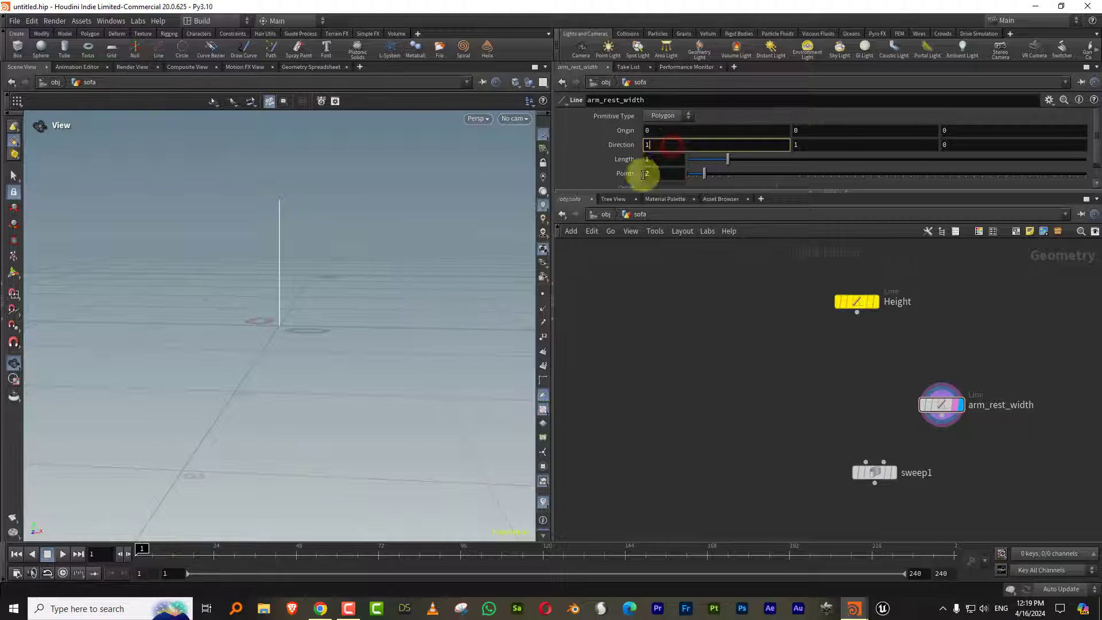
key("Tab")
type("0")
key("Return")
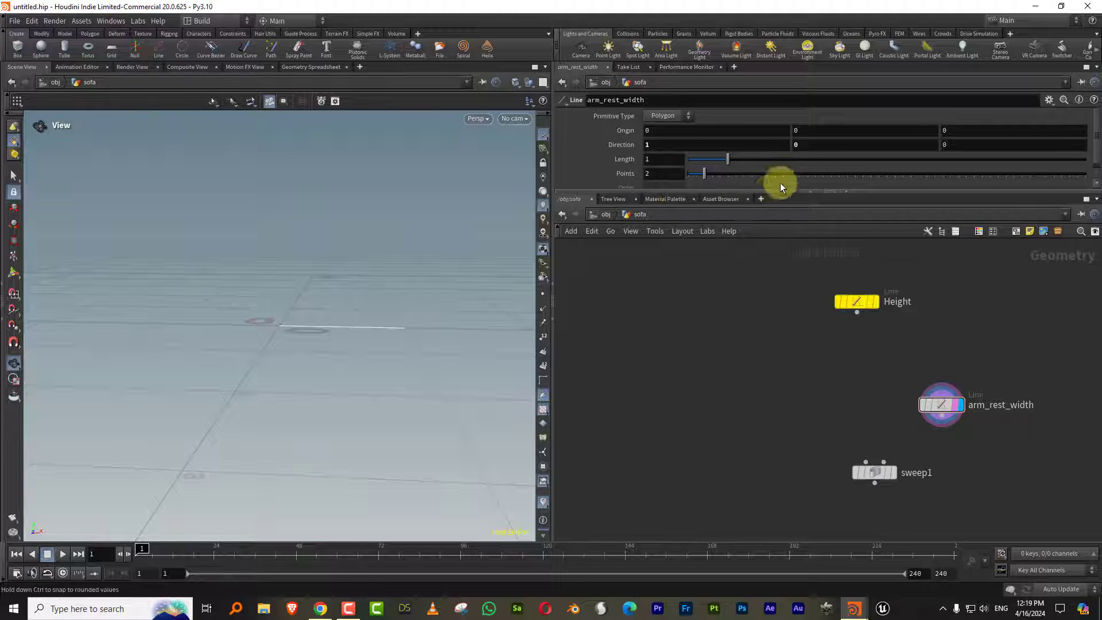
left_click_drag(721, 190, 720, 259)
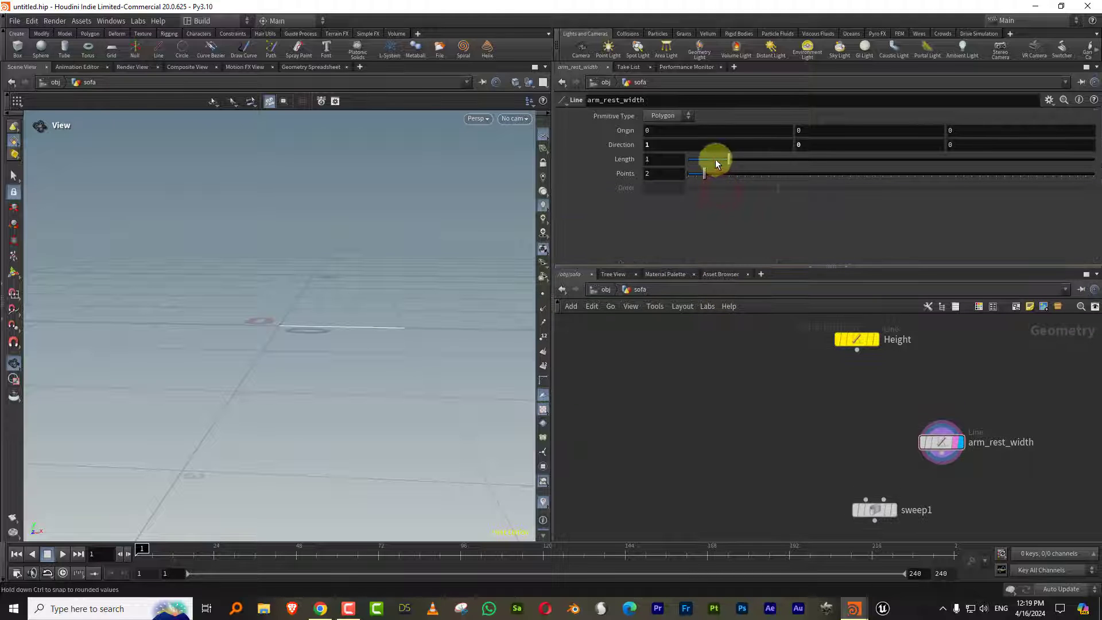
middle_click_drag(755, 382, 738, 328)
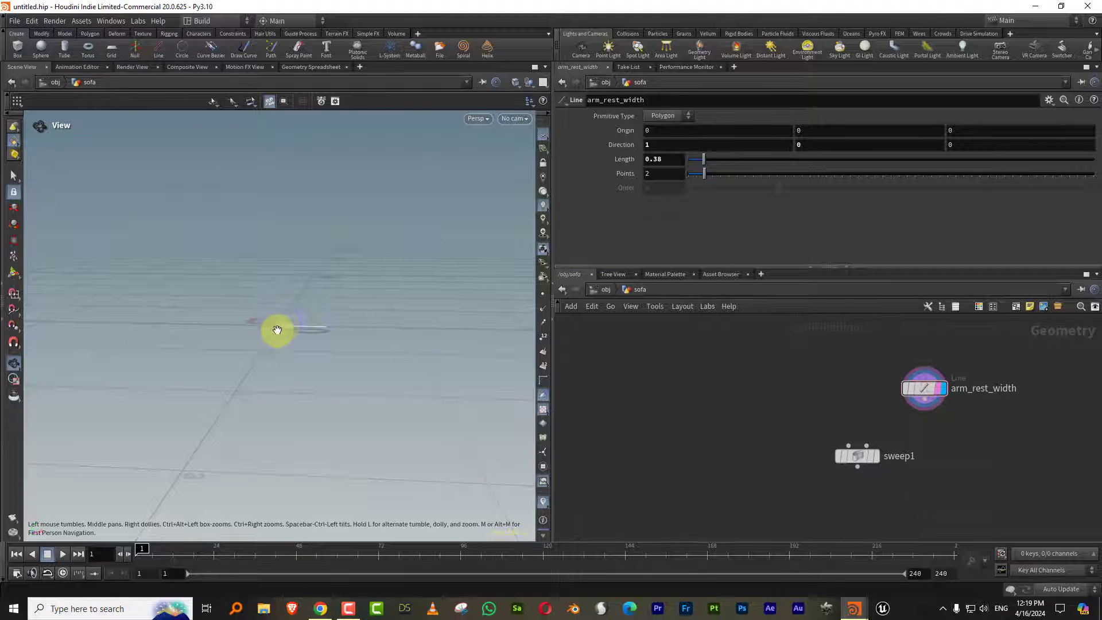
Add a Match Size node below arm_rest_width, connected to the line and displayed, to centre it
middle_click_drag(760, 389, 739, 413)
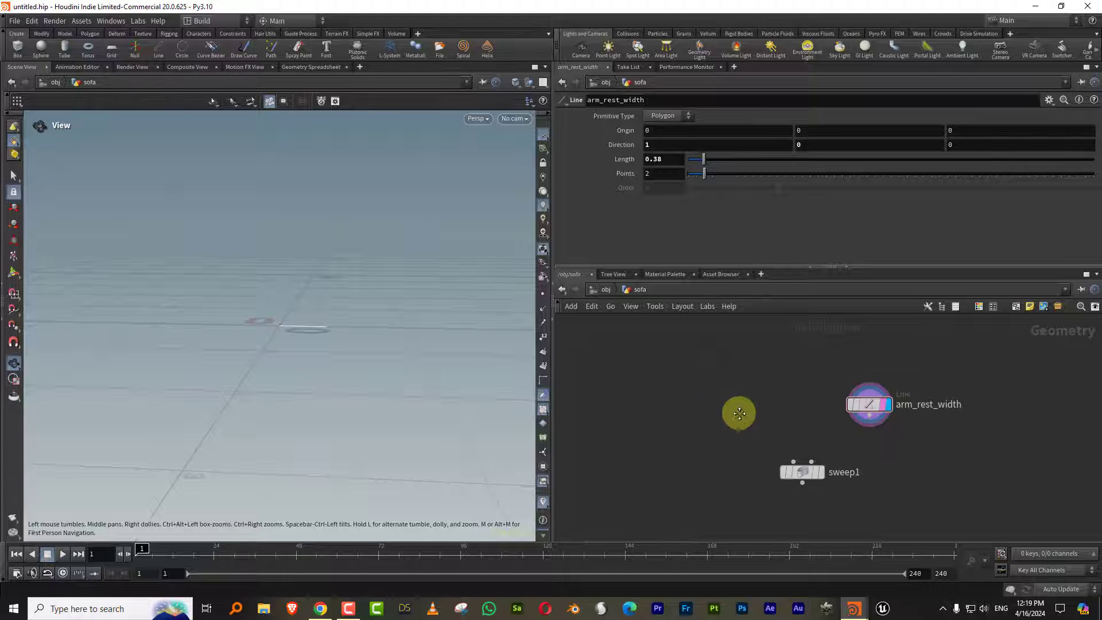
key("Tab")
type("size")
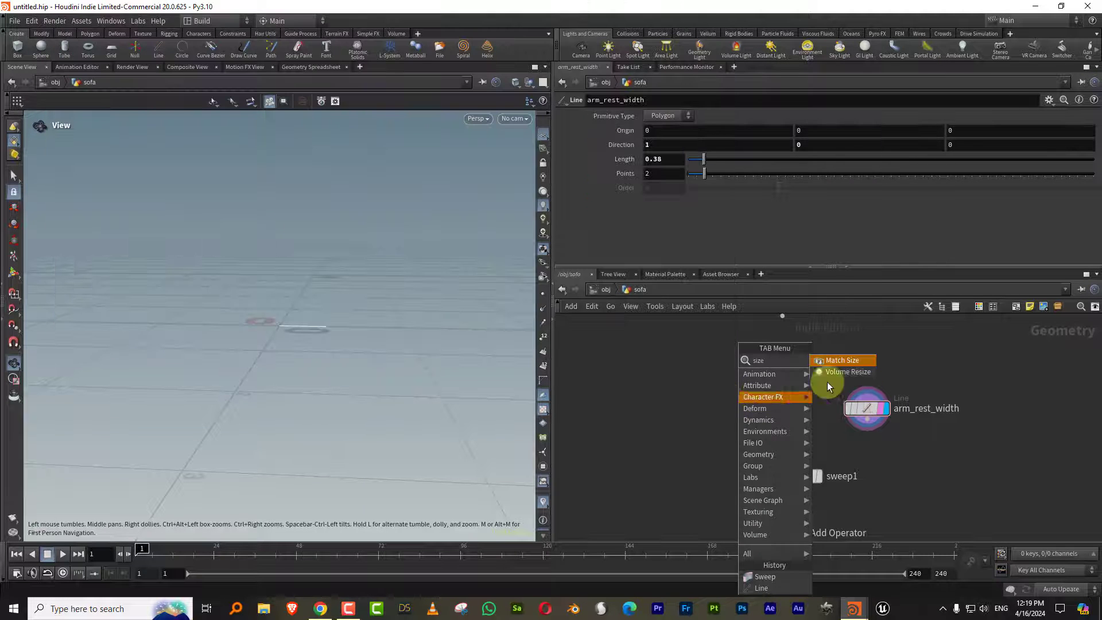
left_click(856, 358)
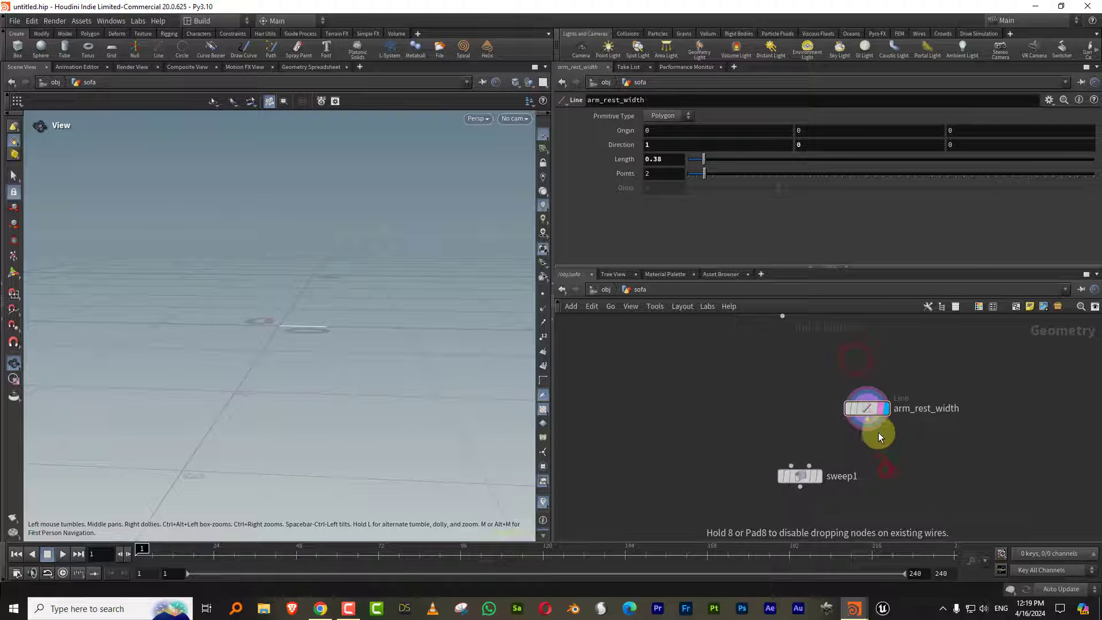
left_click(884, 468)
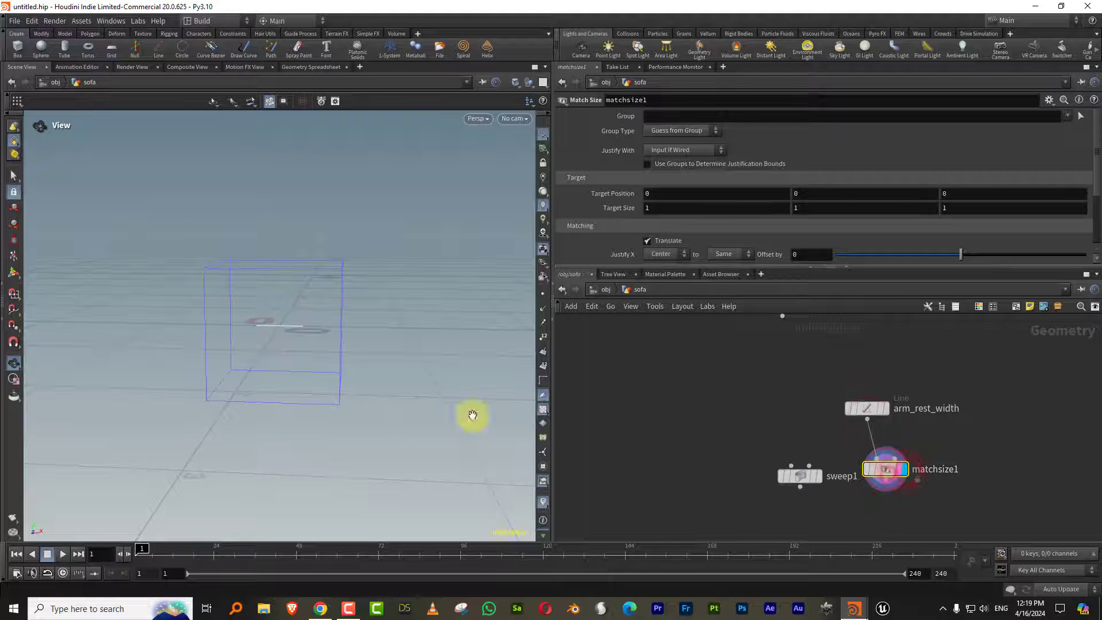
Wire the Height line into the Sweep's first input and matchsize1 into its second, and display the Sweep
middle_click_drag(845, 353, 846, 444)
left_click(871, 499)
middle_click_drag(918, 501, 876, 436)
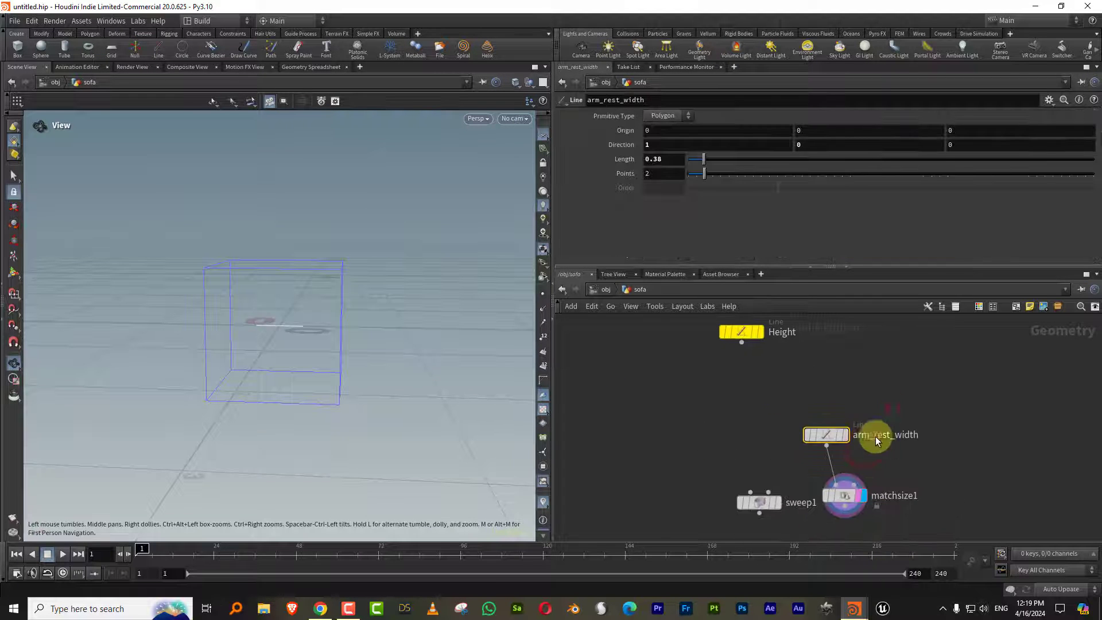
left_click_drag(848, 492, 871, 422, "shift")
left_click_drag(741, 345, 750, 492)
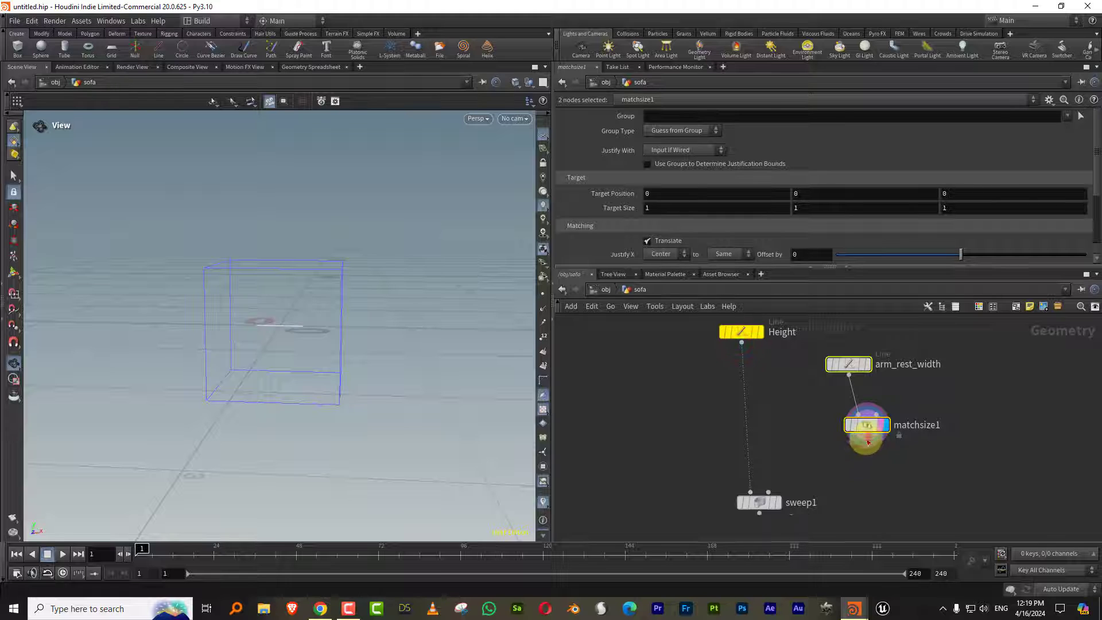
left_click_drag(867, 438, 783, 429)
left_click(783, 429)
left_click(779, 504)
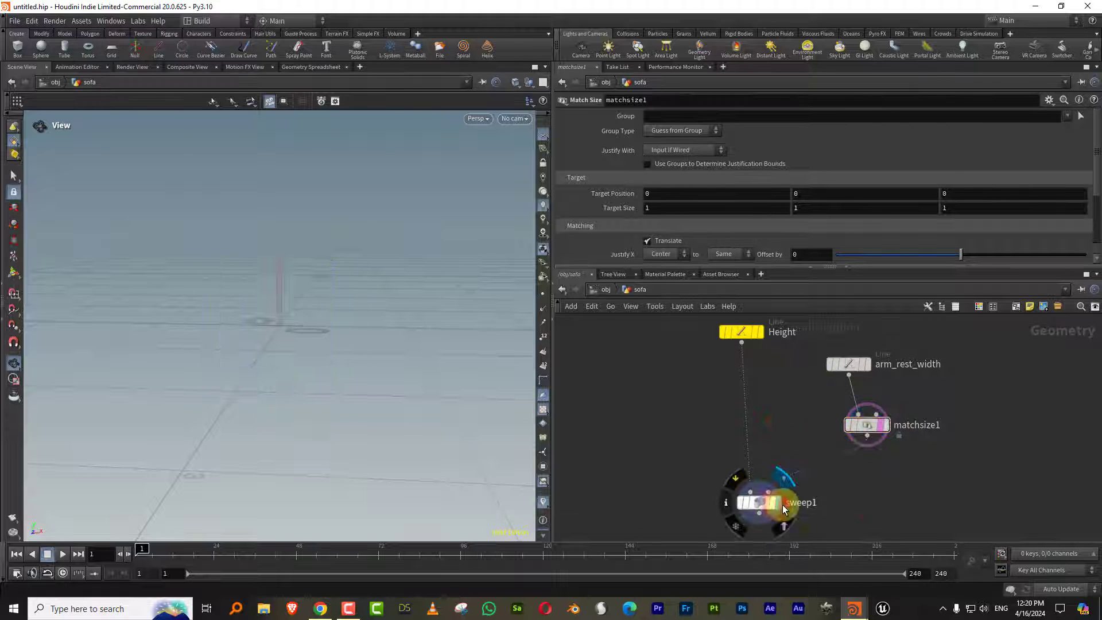
Set the Sweep node's Roll to -90 so the arm rest strip is turned to face the other axis
left_click_drag(355, 336, 313, 348)
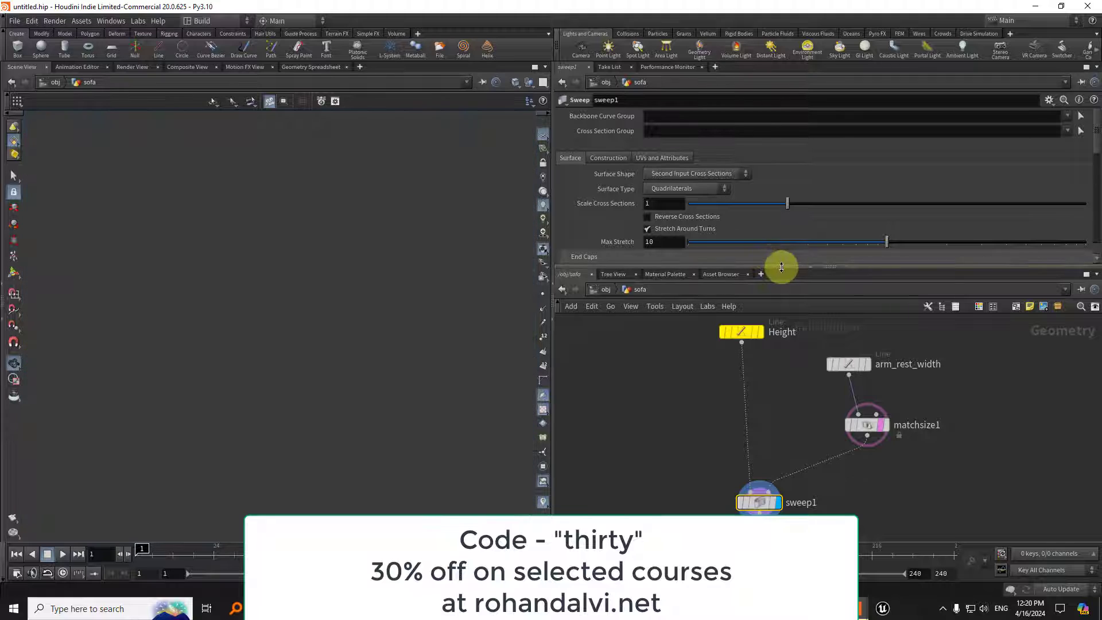
left_click(778, 263)
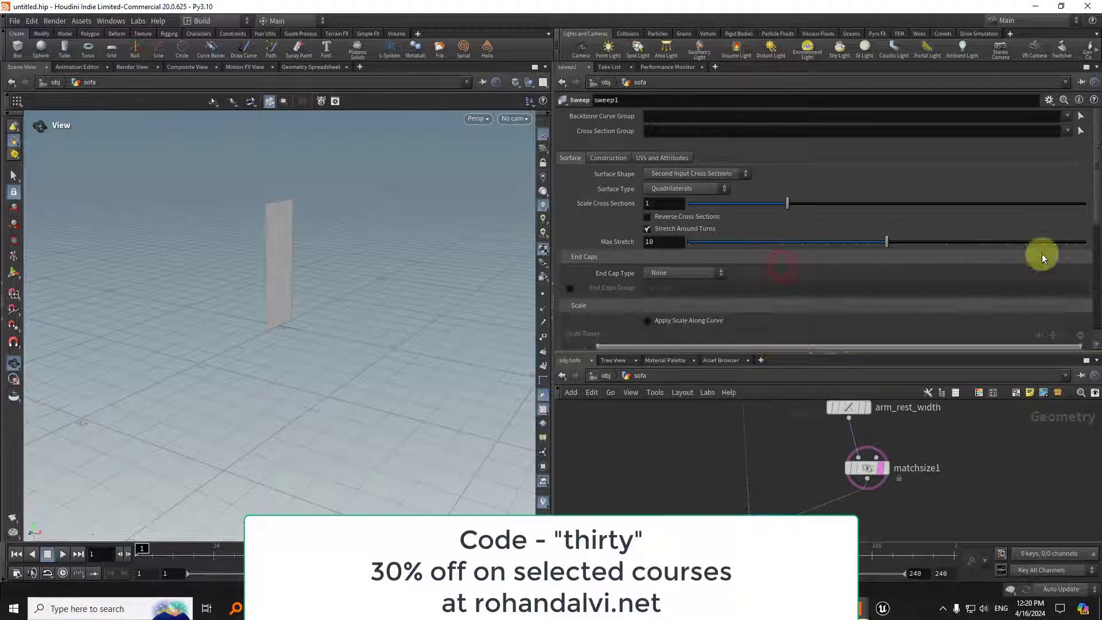
left_click_drag(1096, 221, 1079, 333)
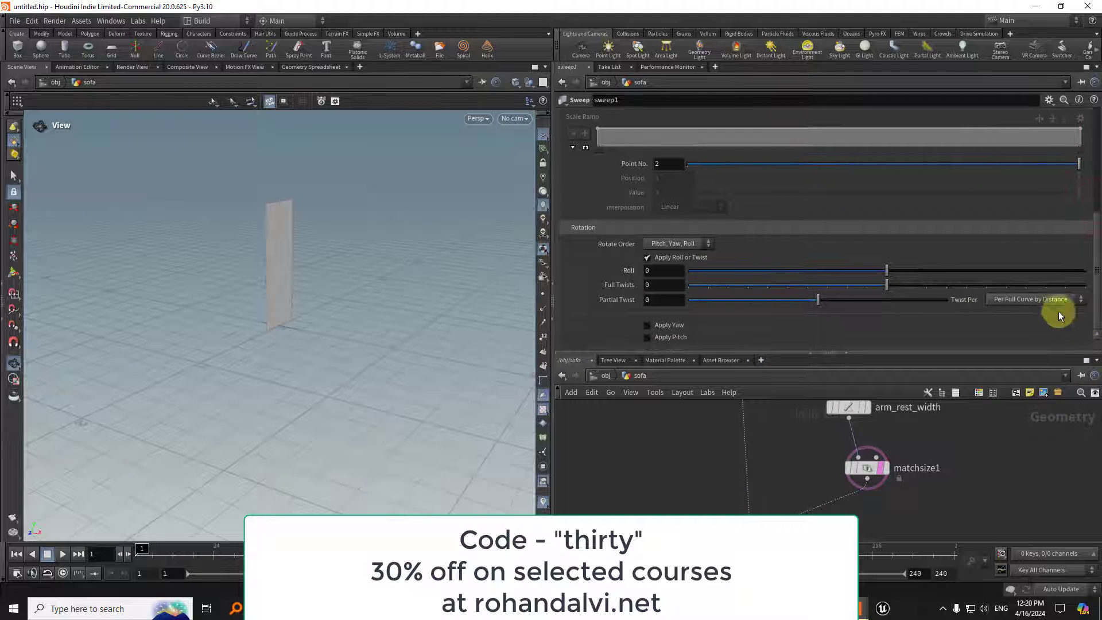
left_click(669, 269)
type("-90")
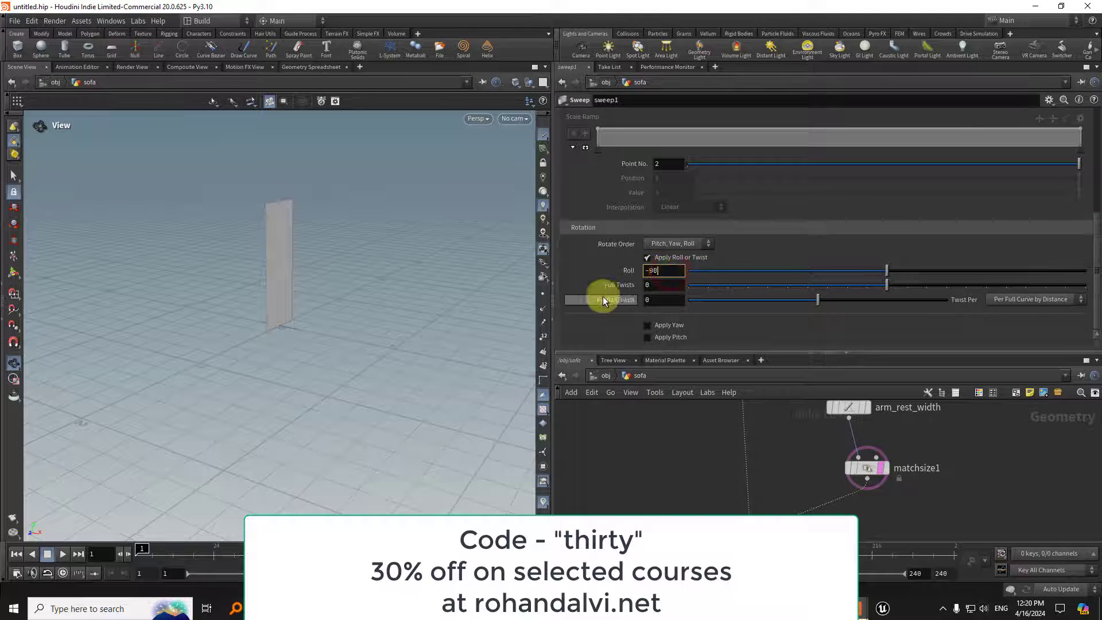
key("Return")
left_click_drag(288, 312, 327, 299)
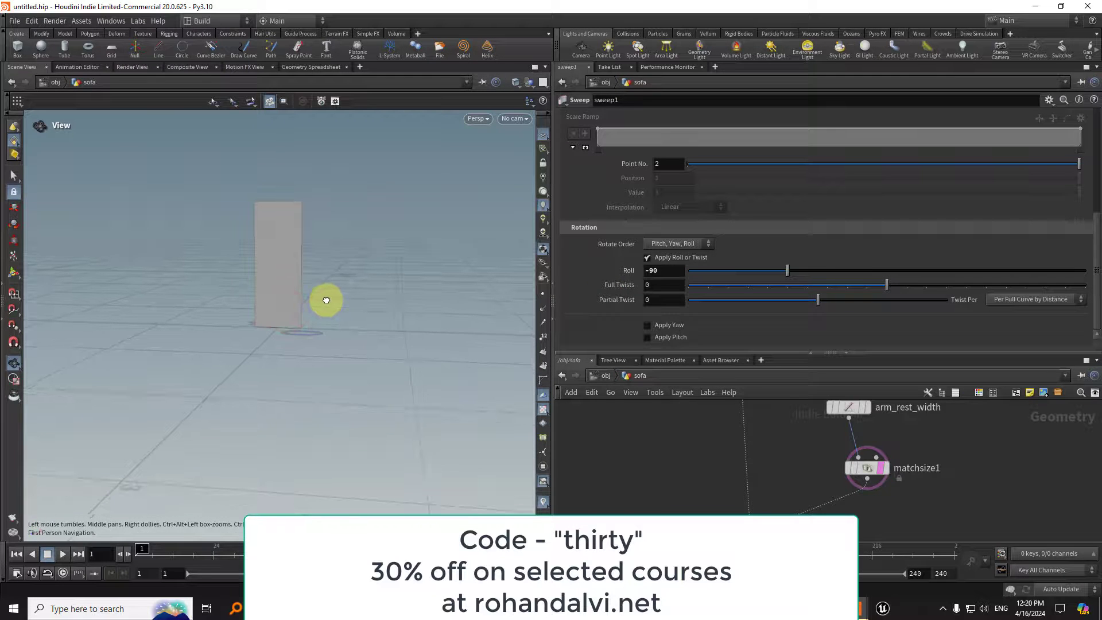
left_click(643, 467)
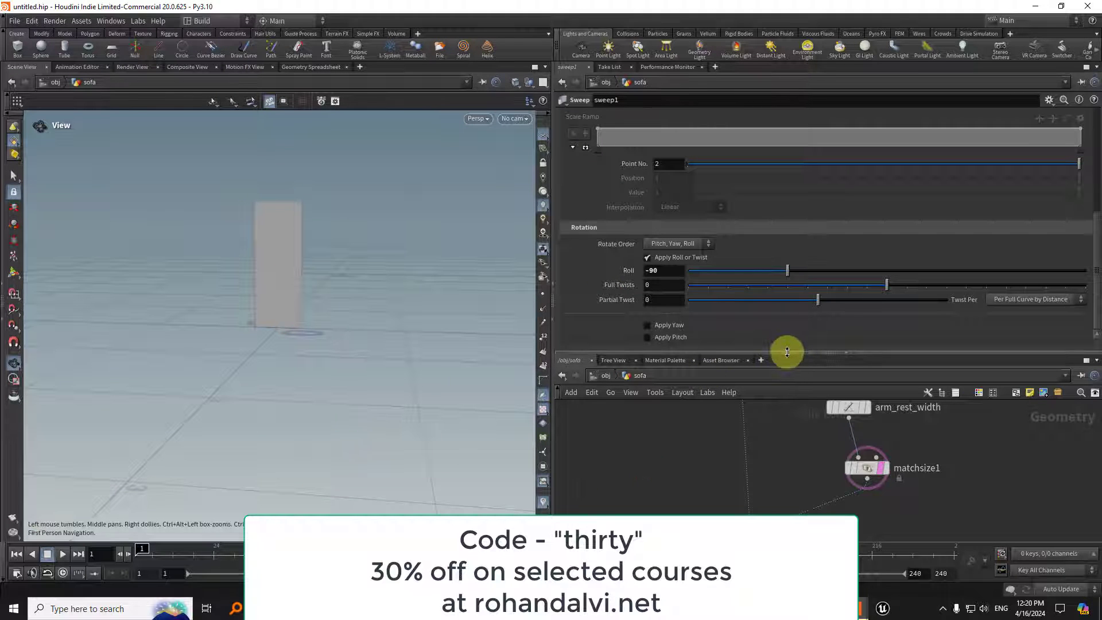
Add a polygon Circle node beside the Height line and set its Divisions to 50
left_click_drag(788, 352, 788, 280)
left_click_drag(290, 263, 210, 235)
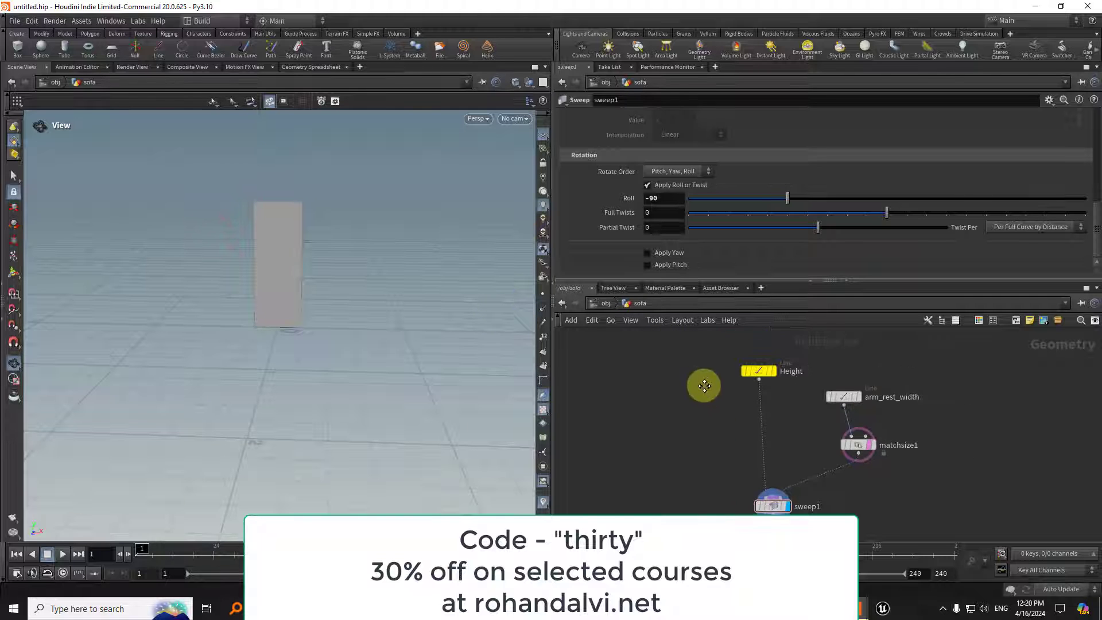
key("Tab")
type("cir")
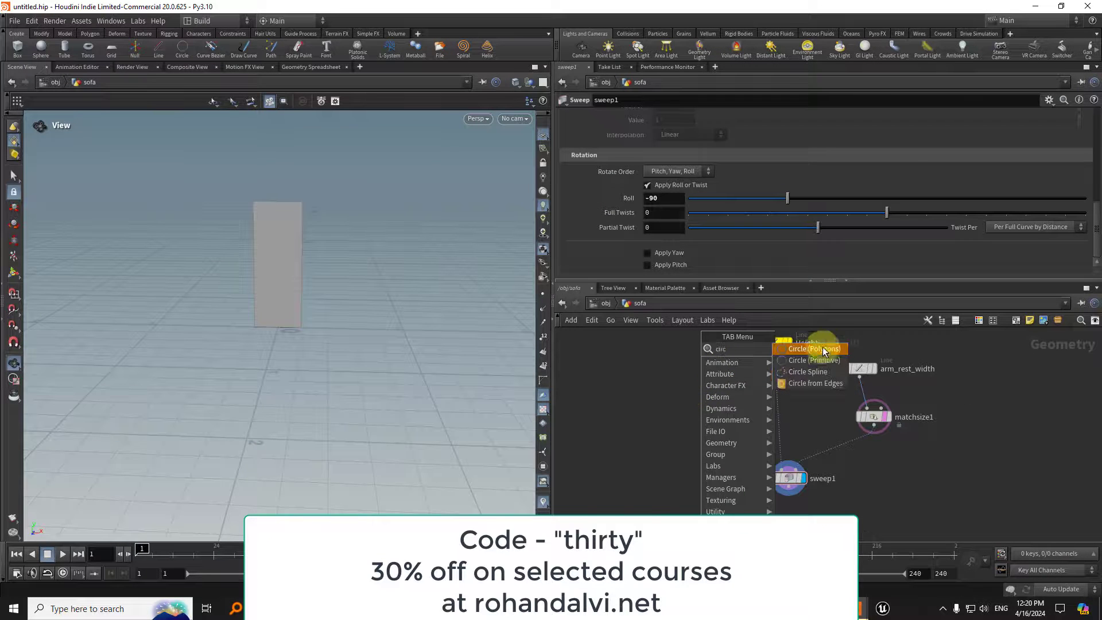
left_click(823, 348)
left_click(664, 395)
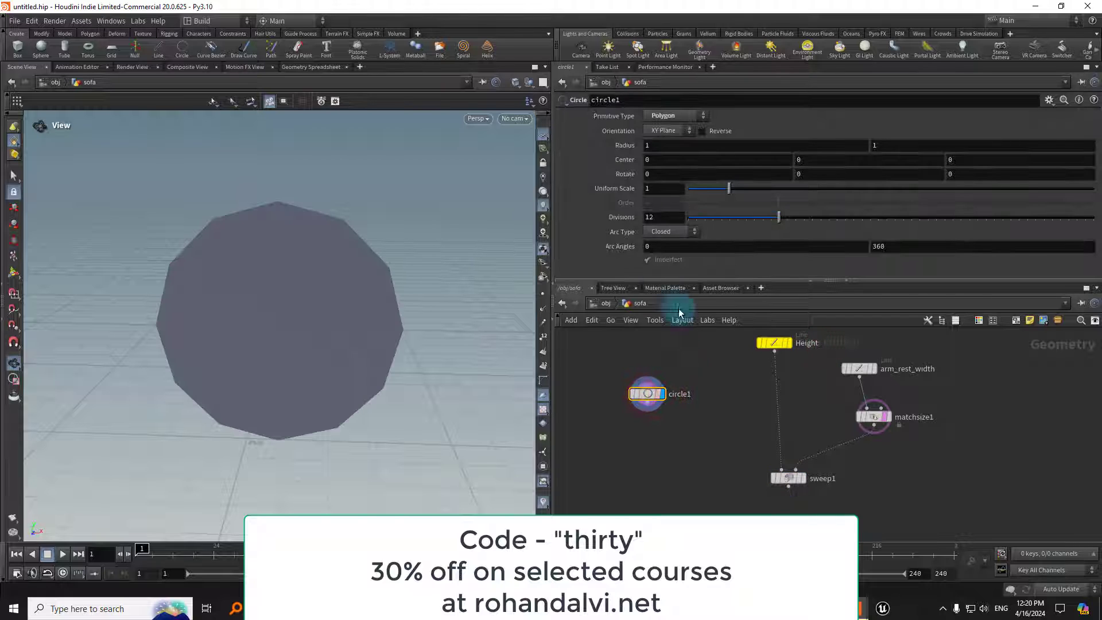
left_click_drag(790, 217, 1085, 223)
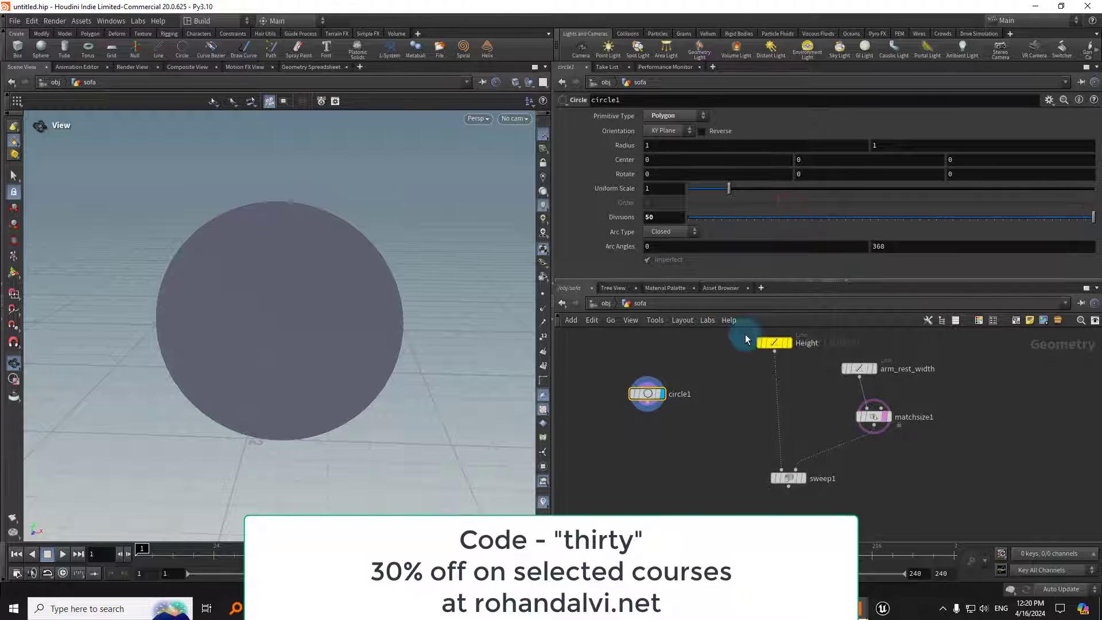
Display the Height line to examine its upper end, and switch the display back to circle1
left_click(788, 344)
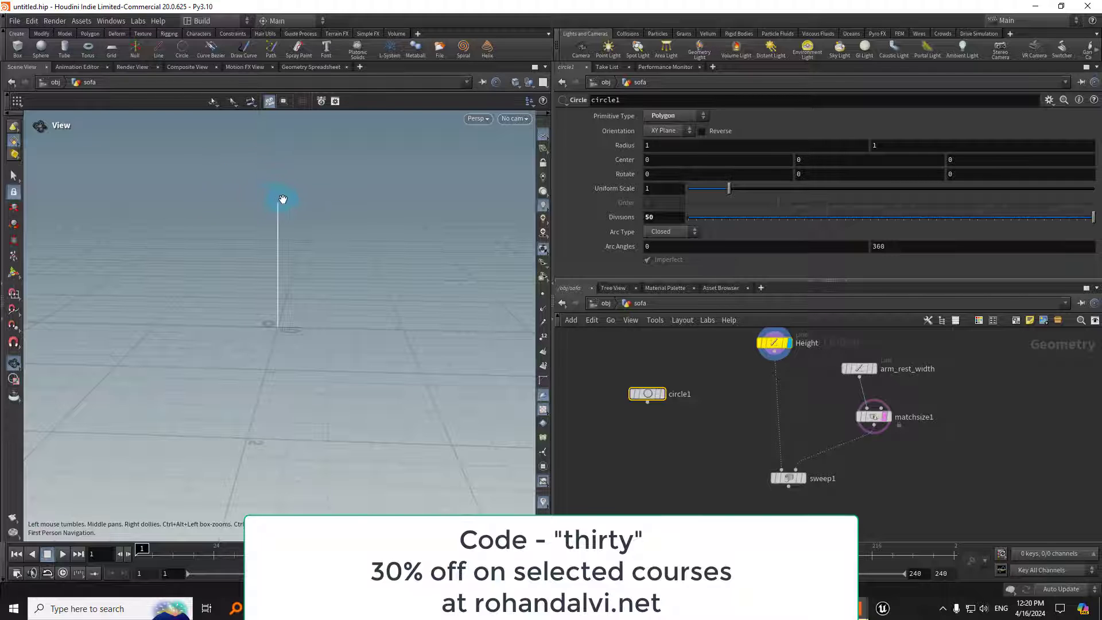
left_click_drag(237, 271, 268, 205)
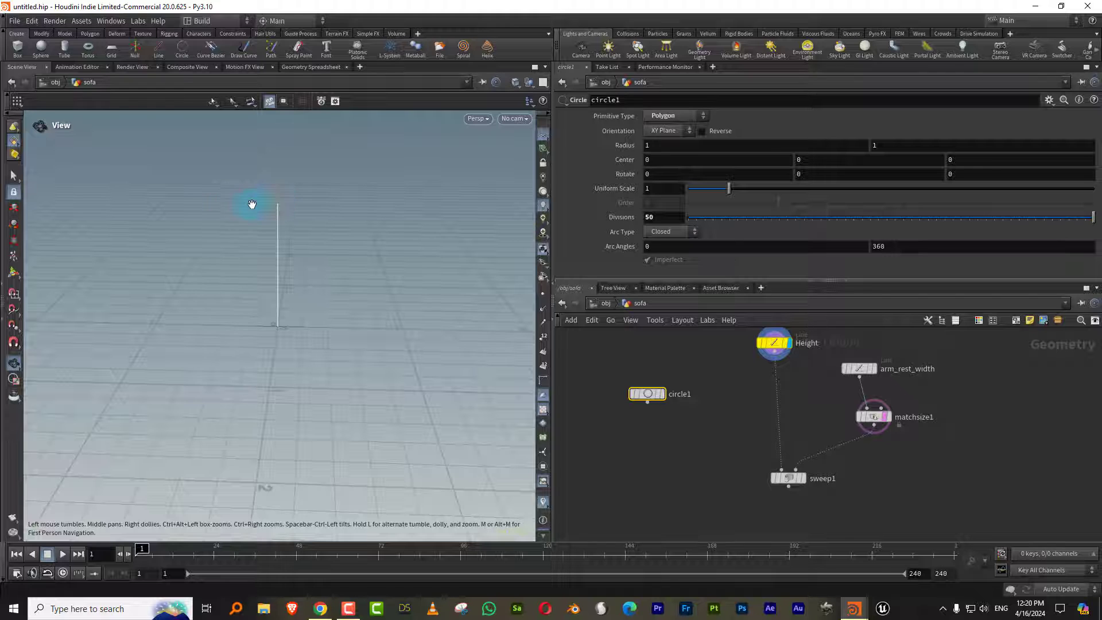
left_click(661, 394)
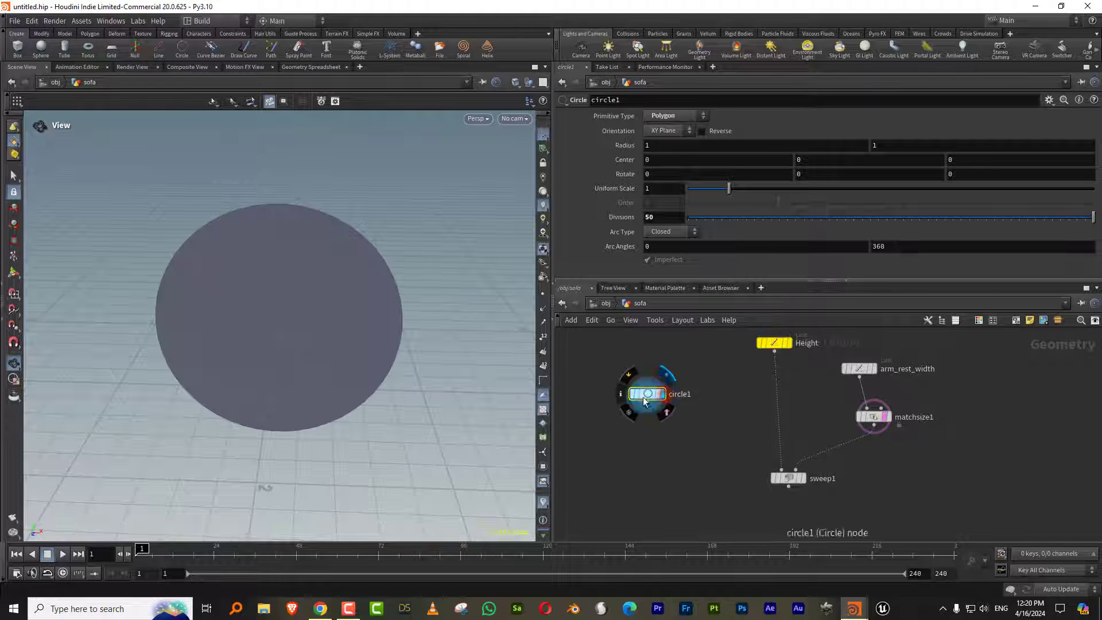
Attach a displayed copy of matchsize1 below circle1 and set its Justify X to Max
left_click(873, 417)
key("ctrl+c")
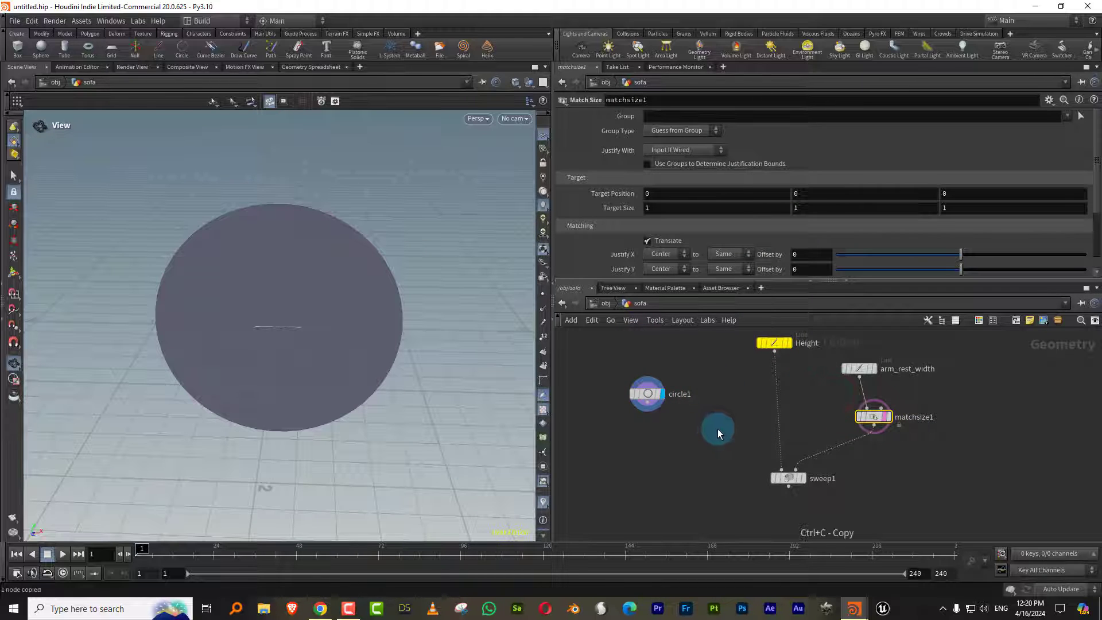
key("ctrl+v")
left_click_drag(708, 429, 656, 444)
left_click_drag(648, 403, 649, 435)
left_click(670, 442)
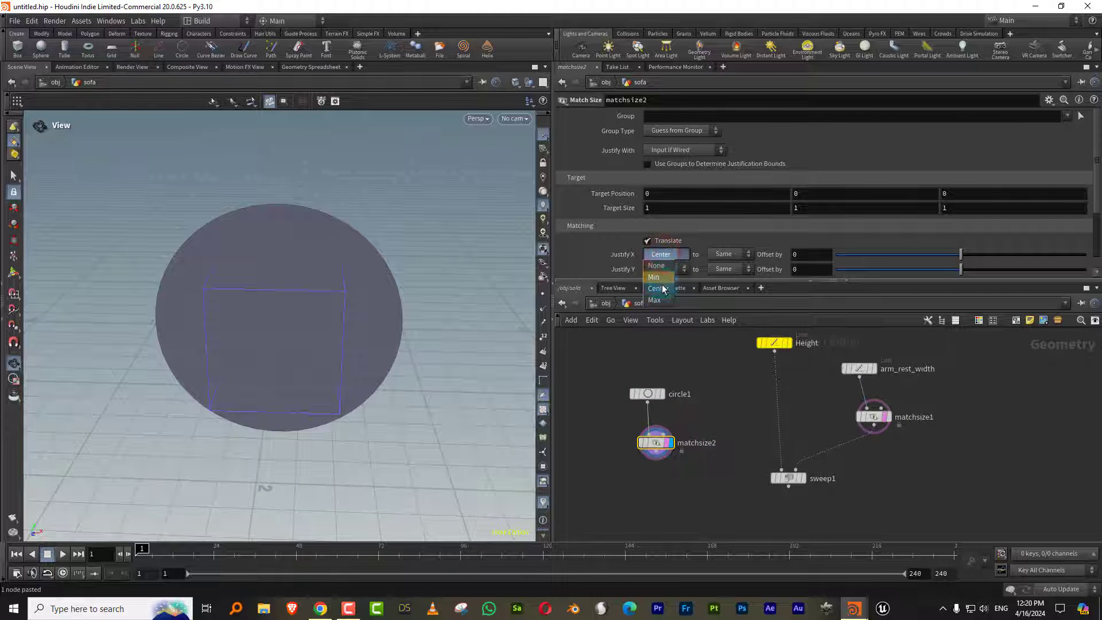
left_click(662, 302)
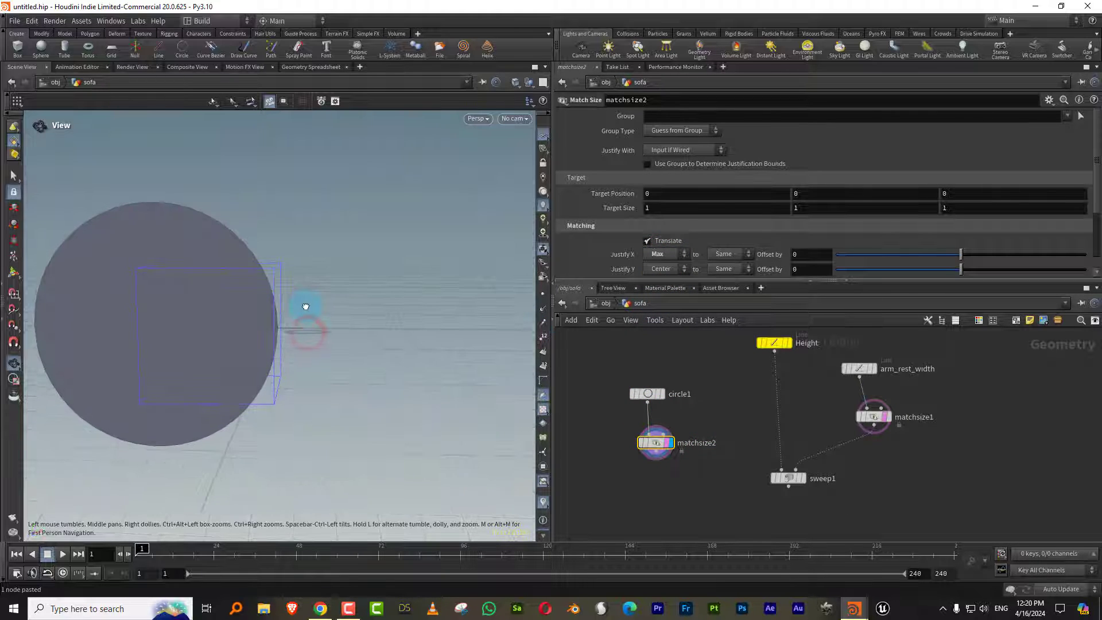
Set circle1's Uniform Scale to 0.31
left_click(680, 392)
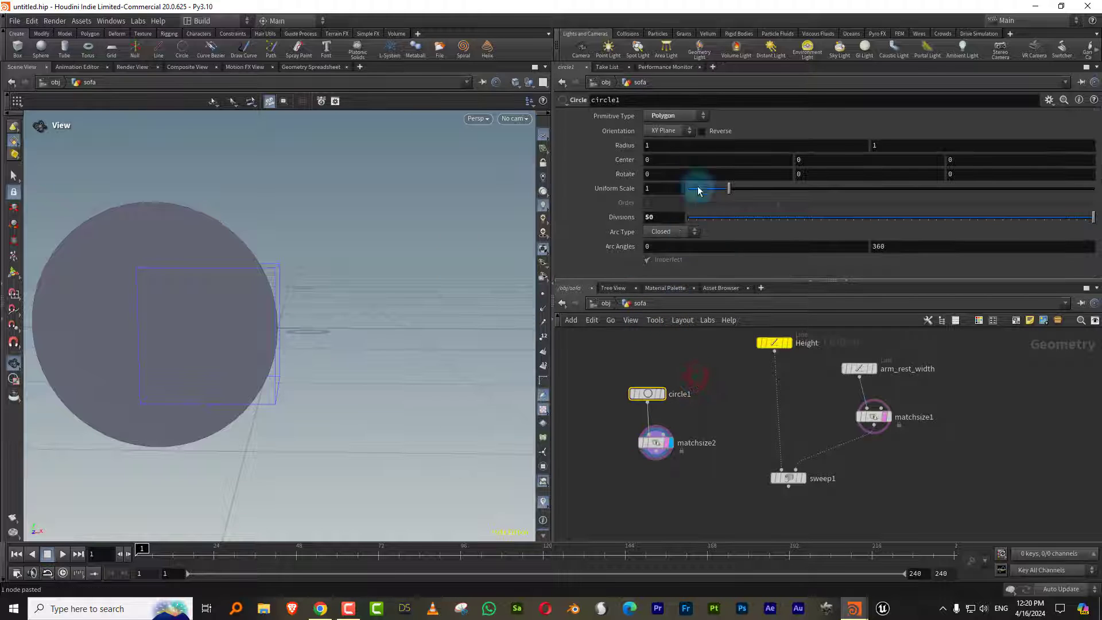
left_click_drag(723, 188, 701, 192)
middle_click_drag(746, 402, 762, 387)
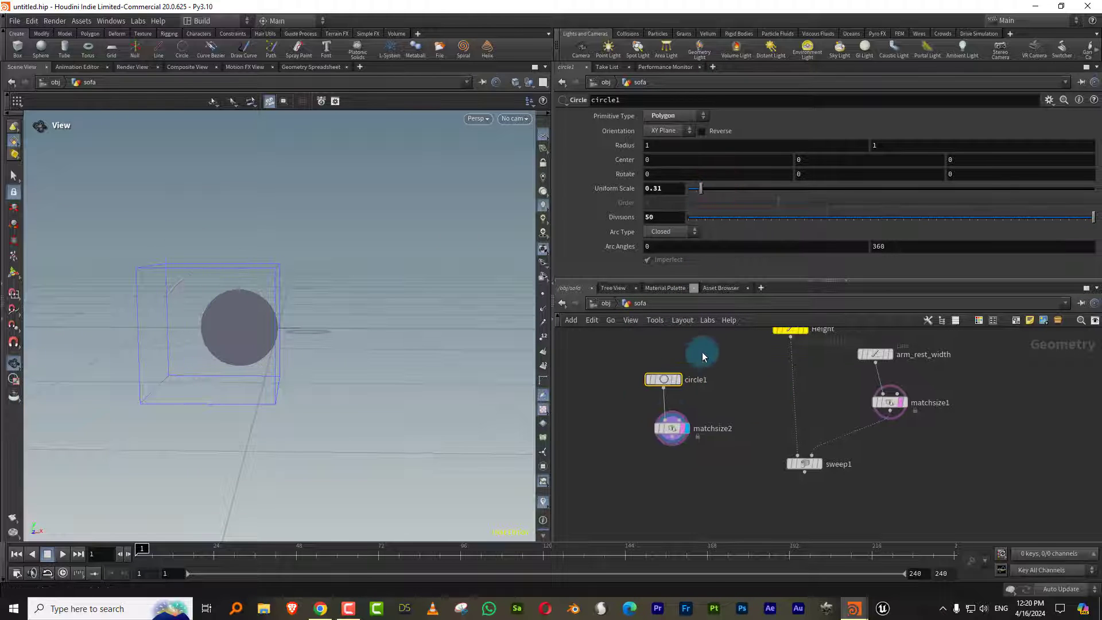
Add a Group by Range node, wire the Height line into it, and display it
left_click_drag(706, 351, 627, 384)
key("Tab")
type("range")
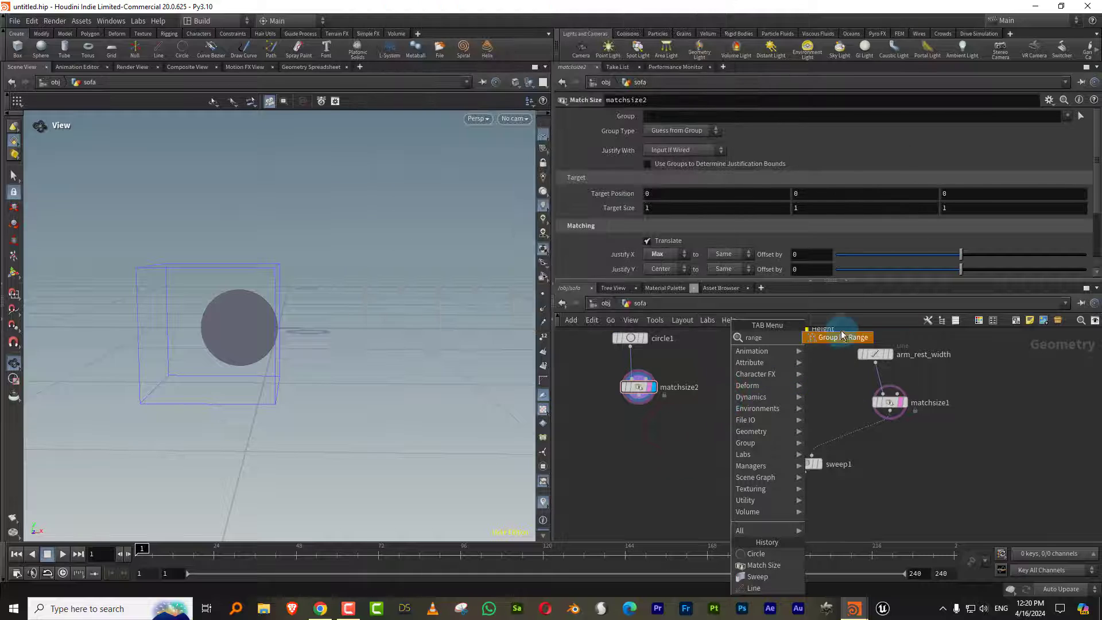
left_click(842, 337)
left_click(701, 458)
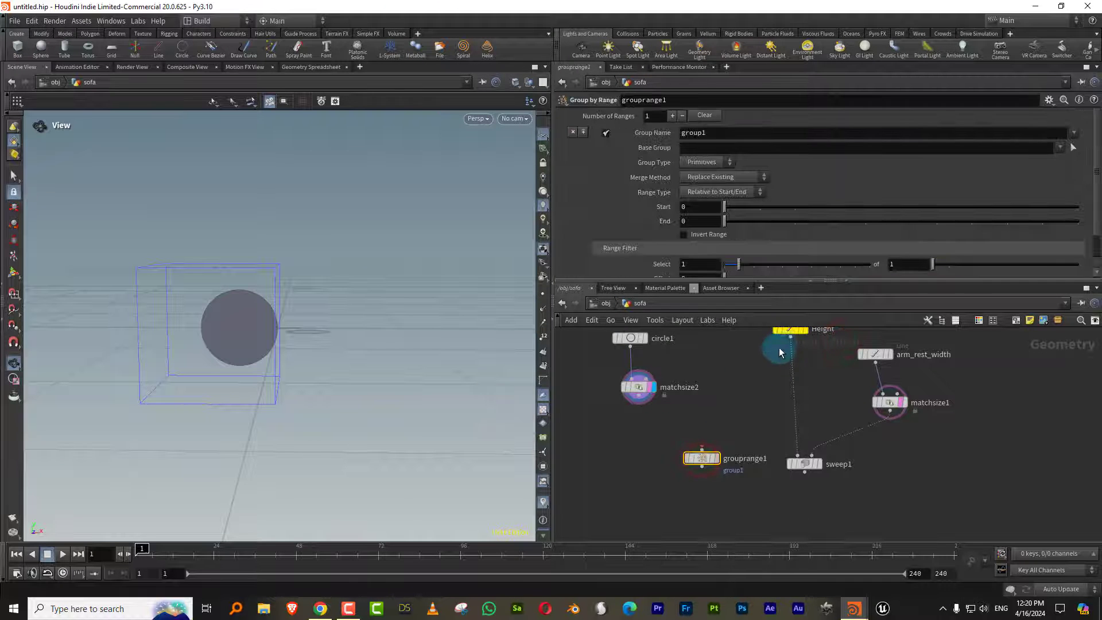
left_click_drag(790, 335, 720, 454)
left_click(716, 463)
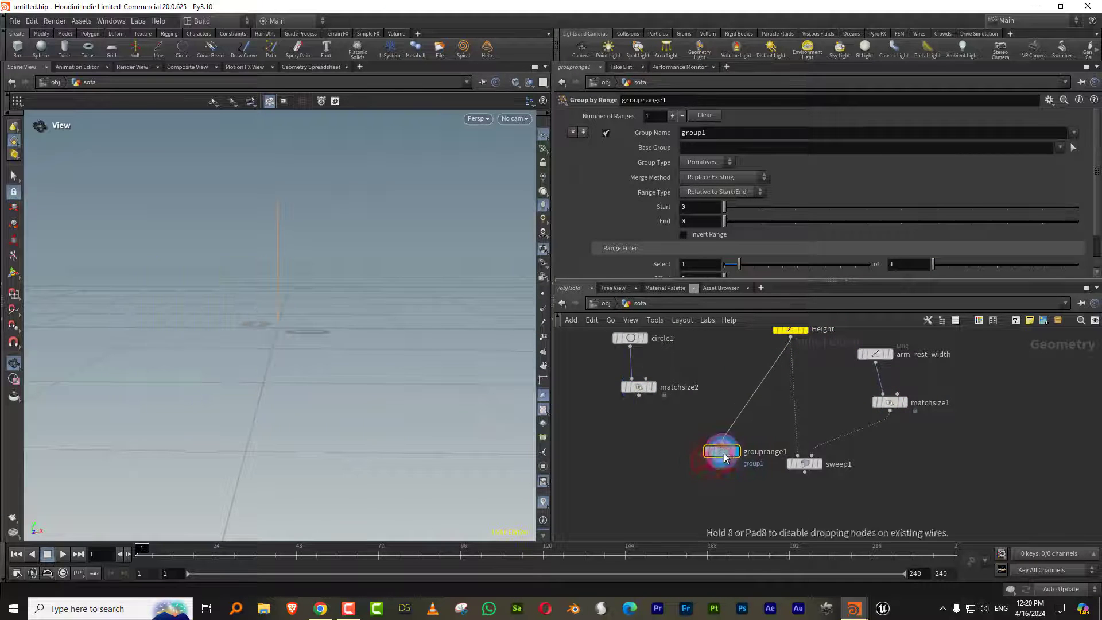
Show points in the viewport and configure grouprange1 with Group Type Points, End 1 and Invert Range enabled
left_click(544, 294)
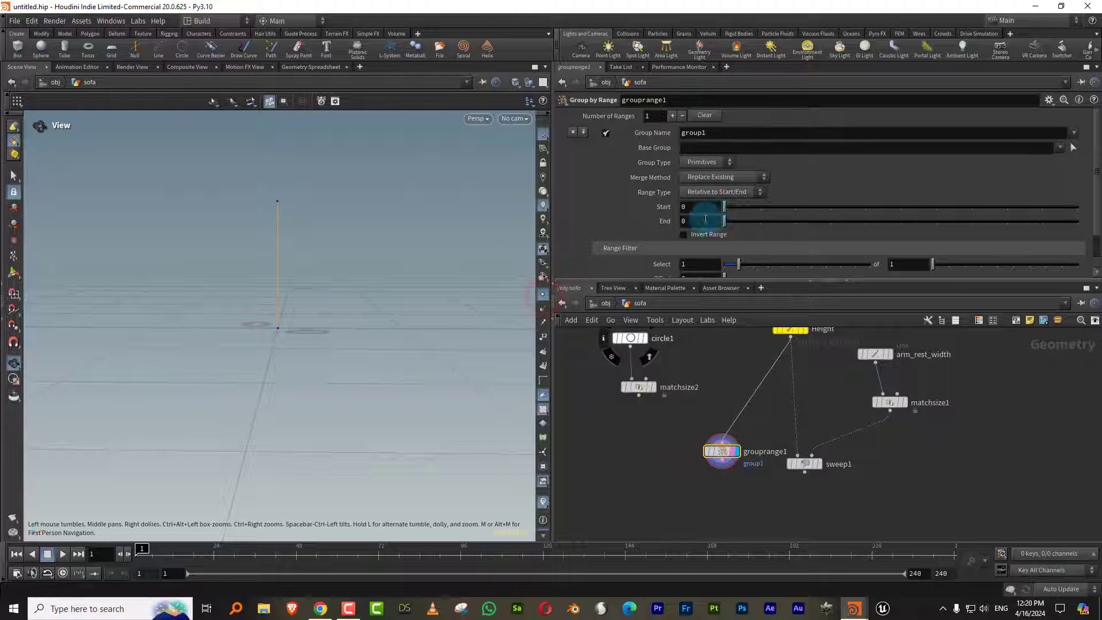
left_click_drag(733, 224, 760, 221)
left_click(714, 163)
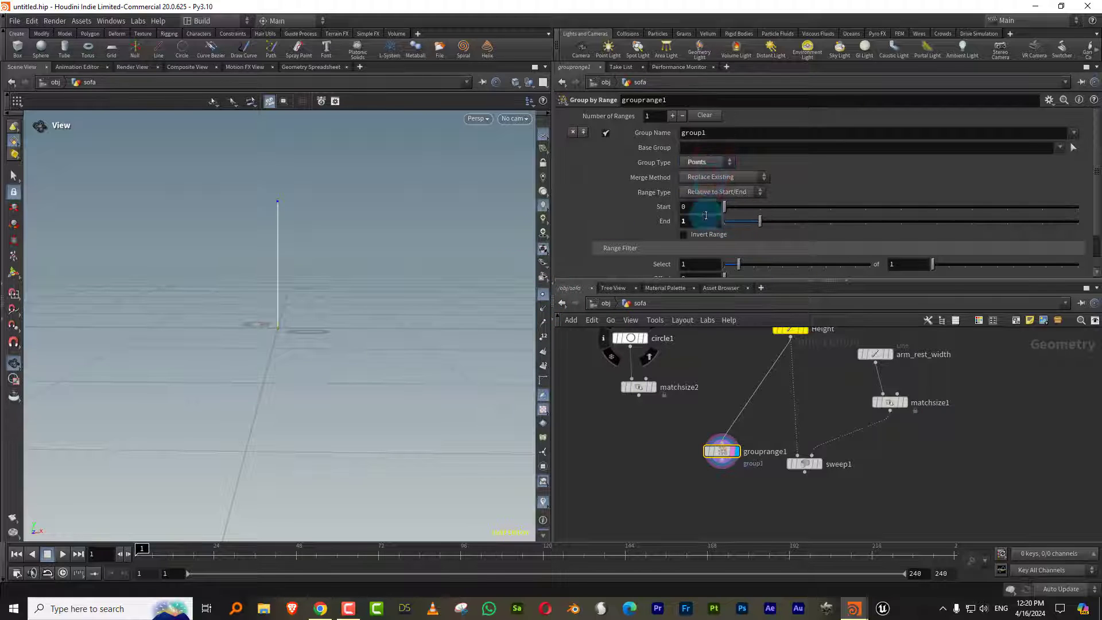
left_click(705, 235)
left_click(702, 236)
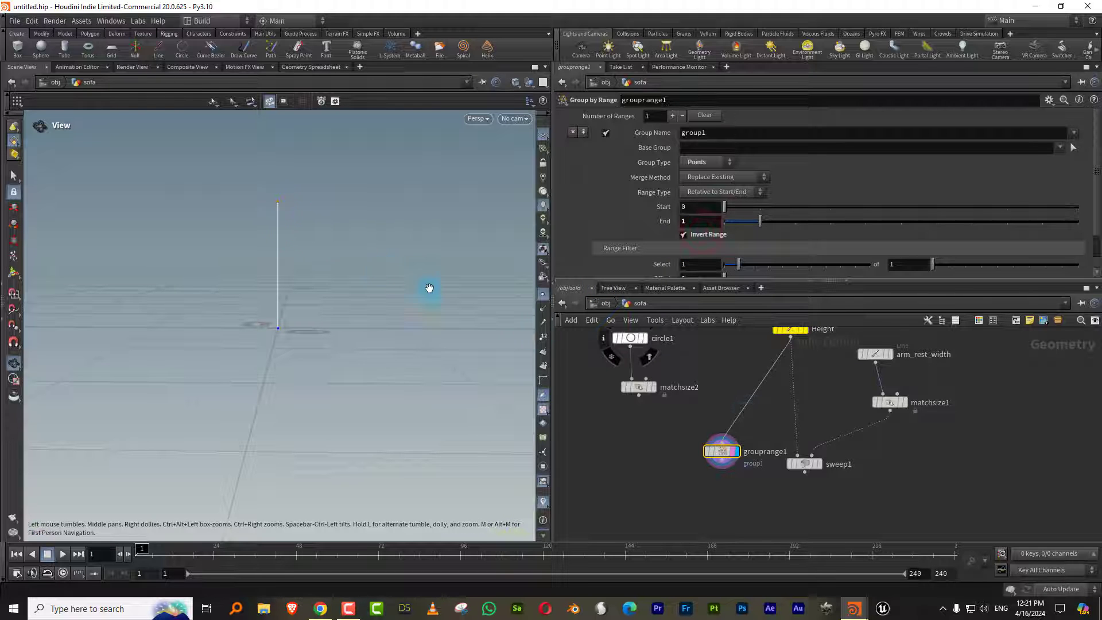
Try a Resample node between the Height line and grouprange1 to test the range group, and delete it
key("Tab")
type("resam")
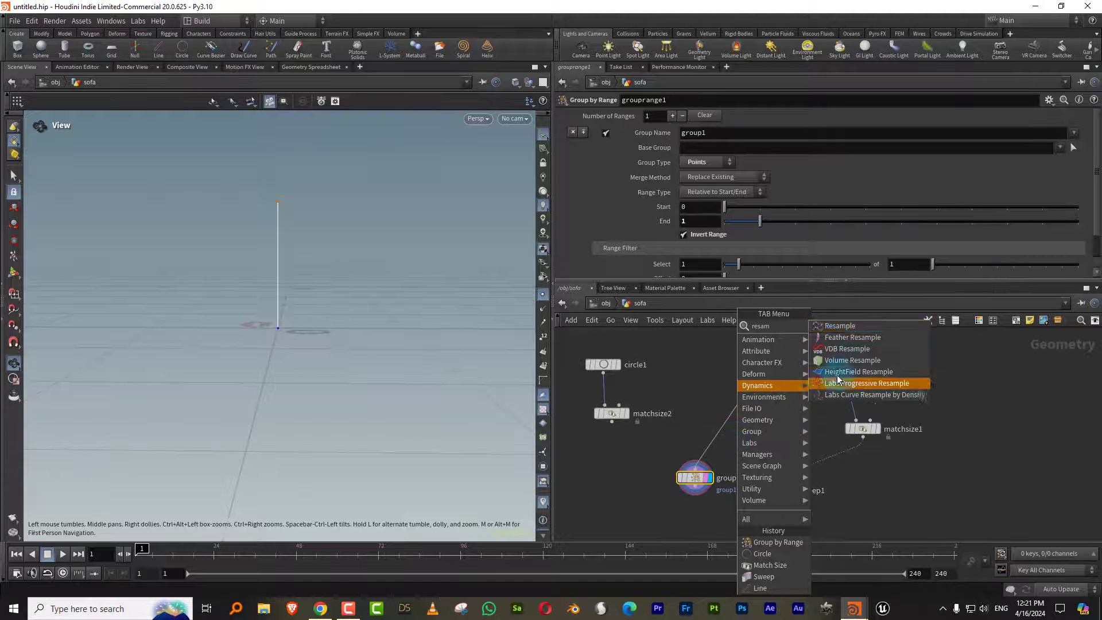
left_click(843, 326)
left_click(744, 409)
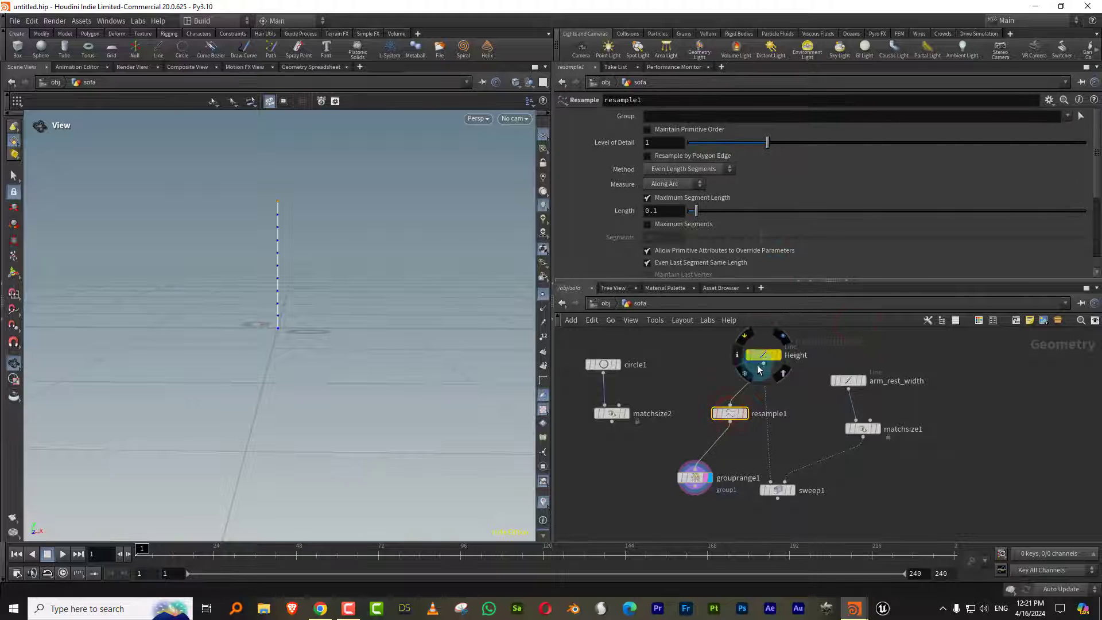
left_click(706, 479)
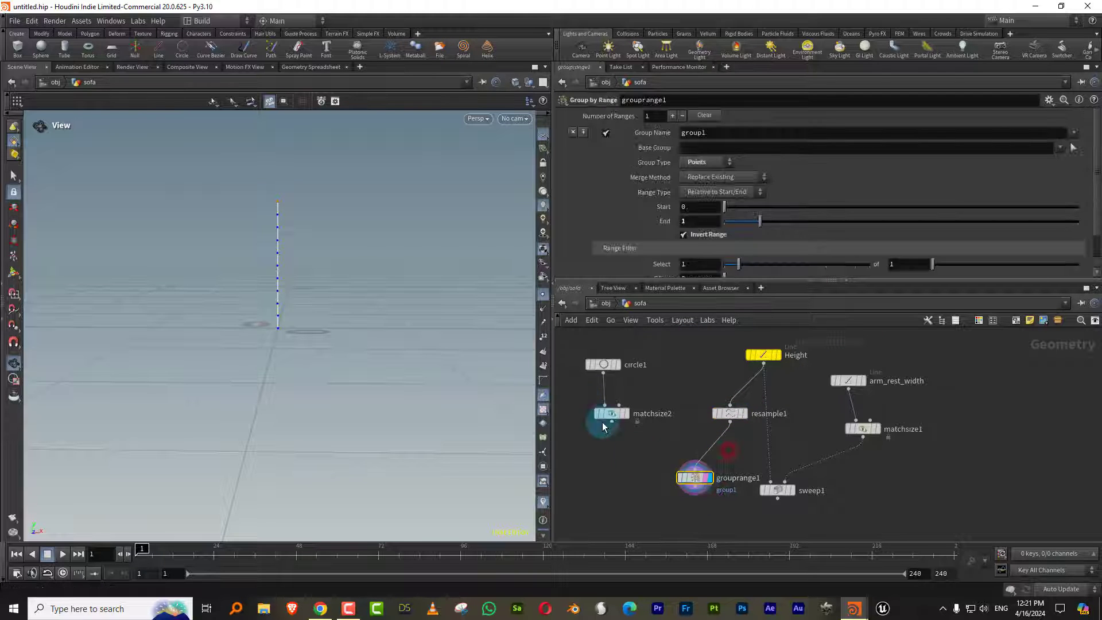
key("Delete")
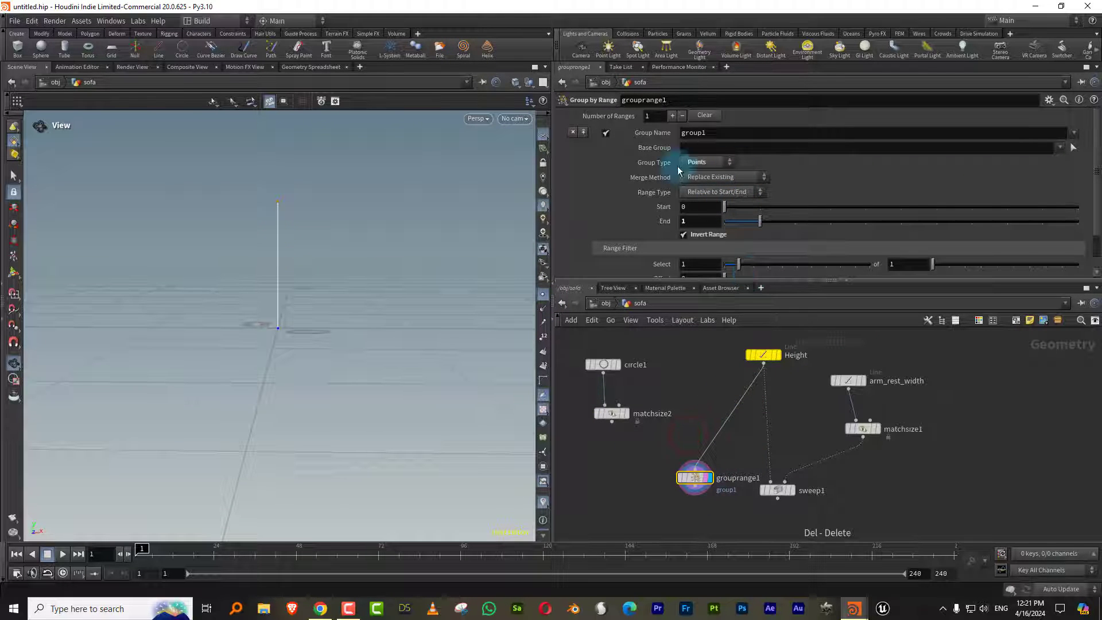
Name grouprange1's point group top
left_click(717, 133)
type("top")
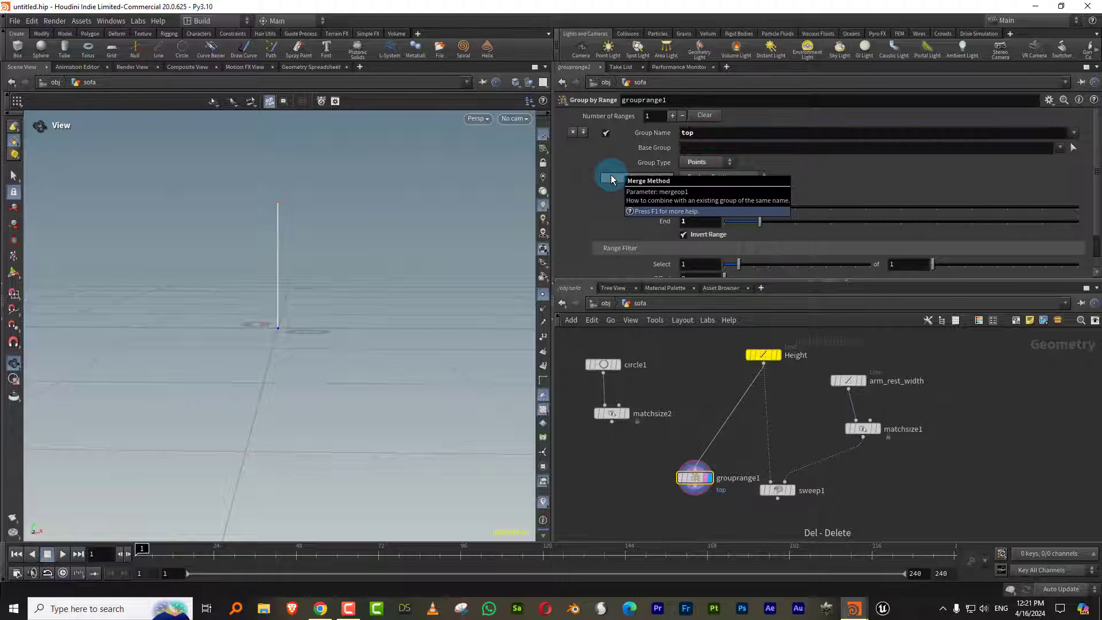
Add and display a Copy to Points node fed by matchsize2 and grouprange1, with Target Points set to top
middle_click_drag(629, 455, 621, 425)
key("Tab")
type("c")
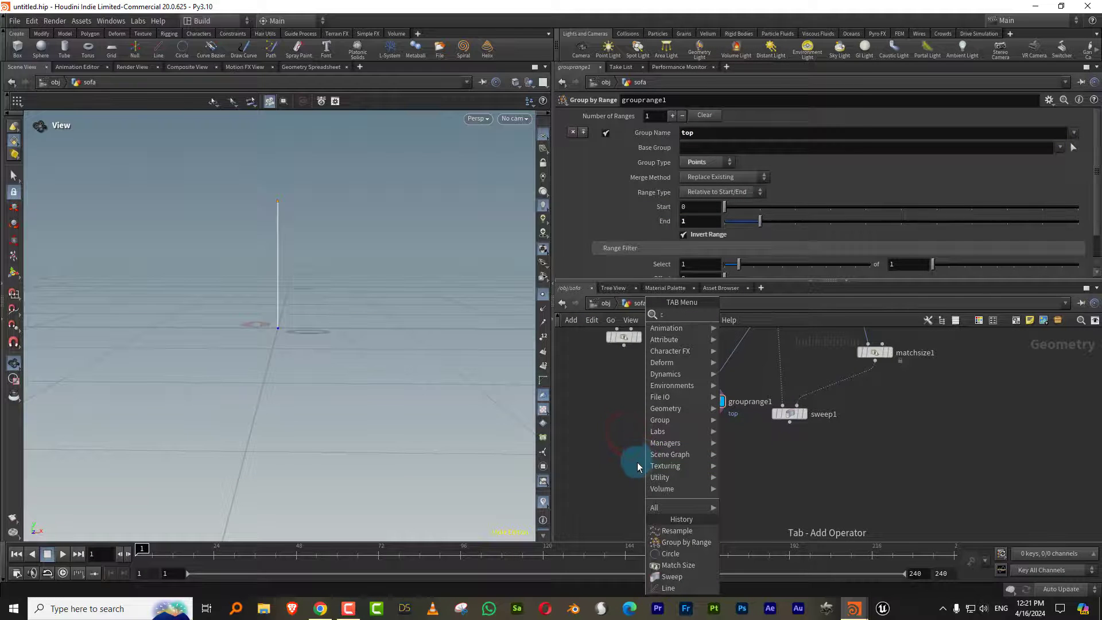
type("opyto")
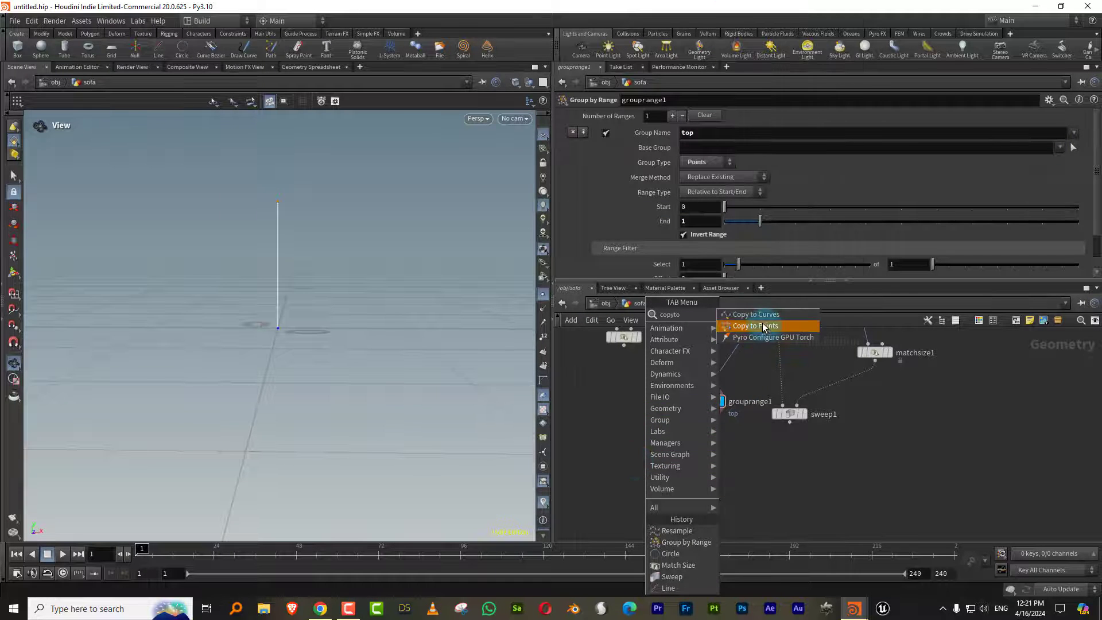
left_click(763, 326)
left_click_drag(624, 346, 631, 467)
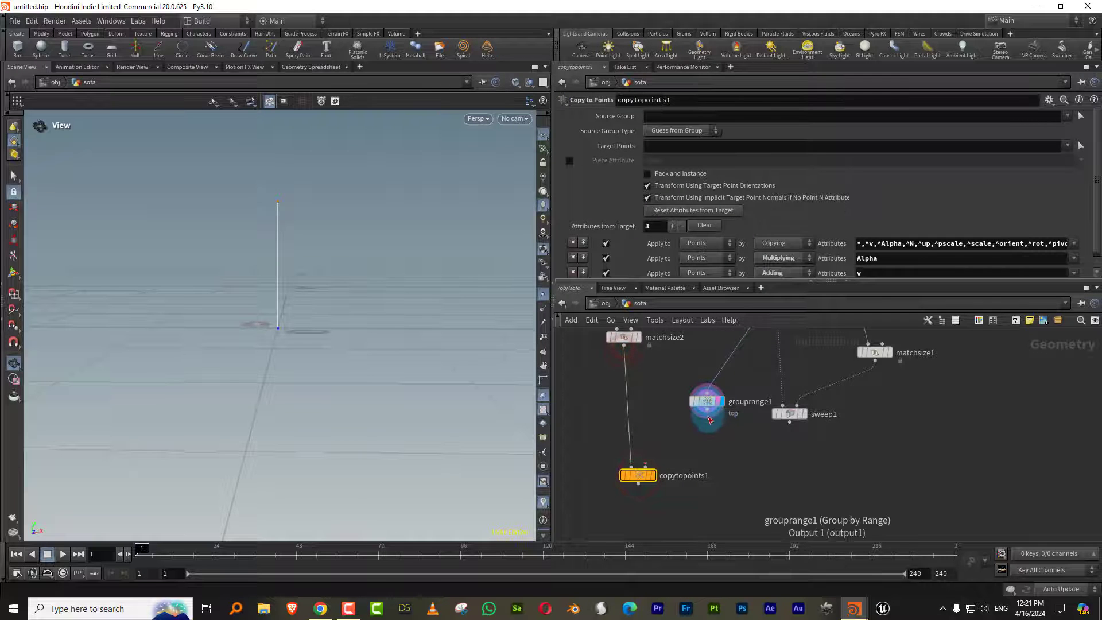
left_click_drag(707, 410, 646, 467)
left_click(643, 489)
left_click(655, 146)
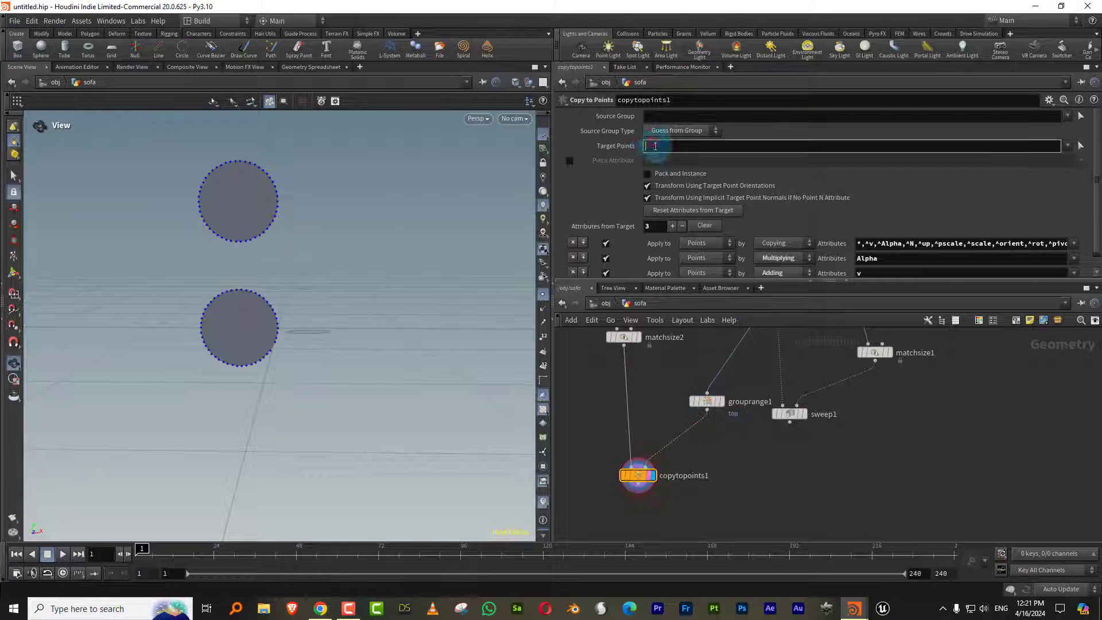
key("Return")
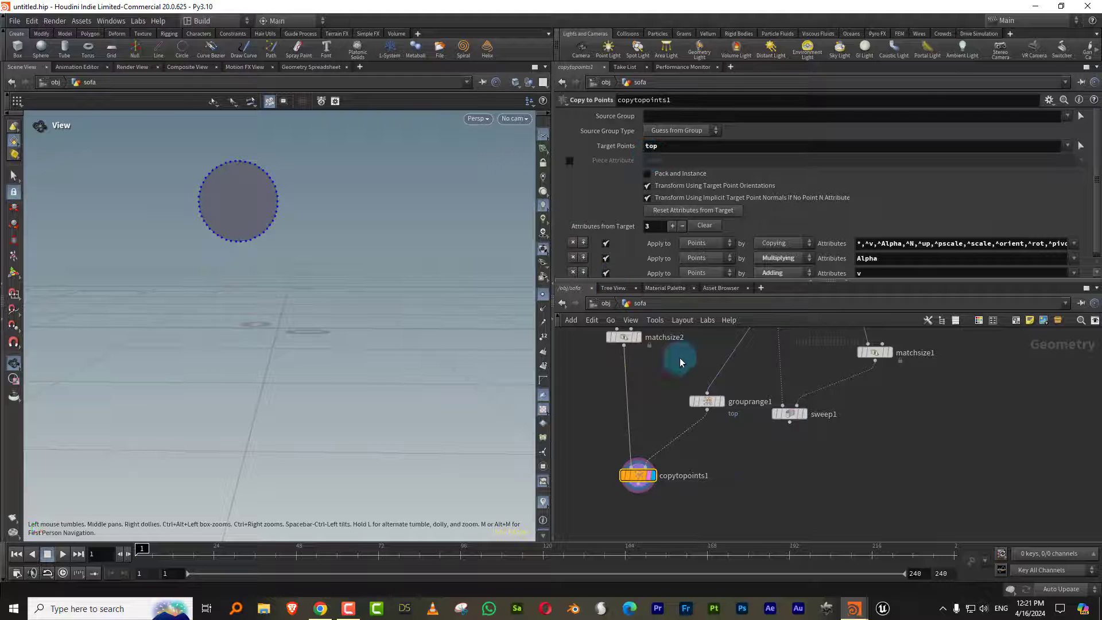
Insert a Reverse node between matchsize2 and copytopoints1 to flip the circle's normals
key("Tab")
type("rev")
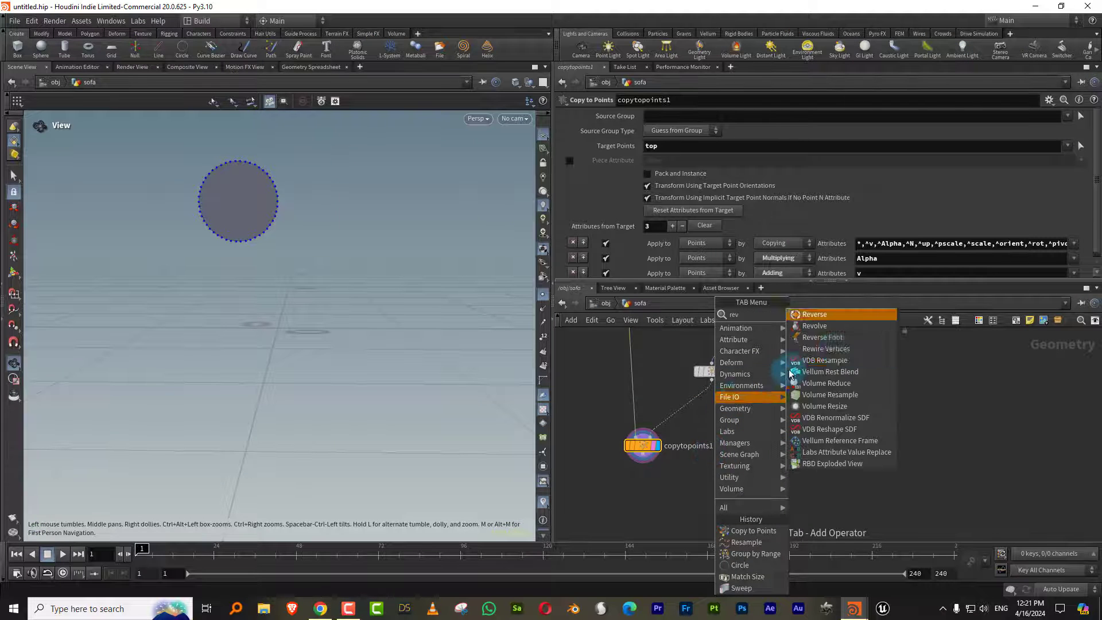
left_click(830, 316)
left_click(633, 377)
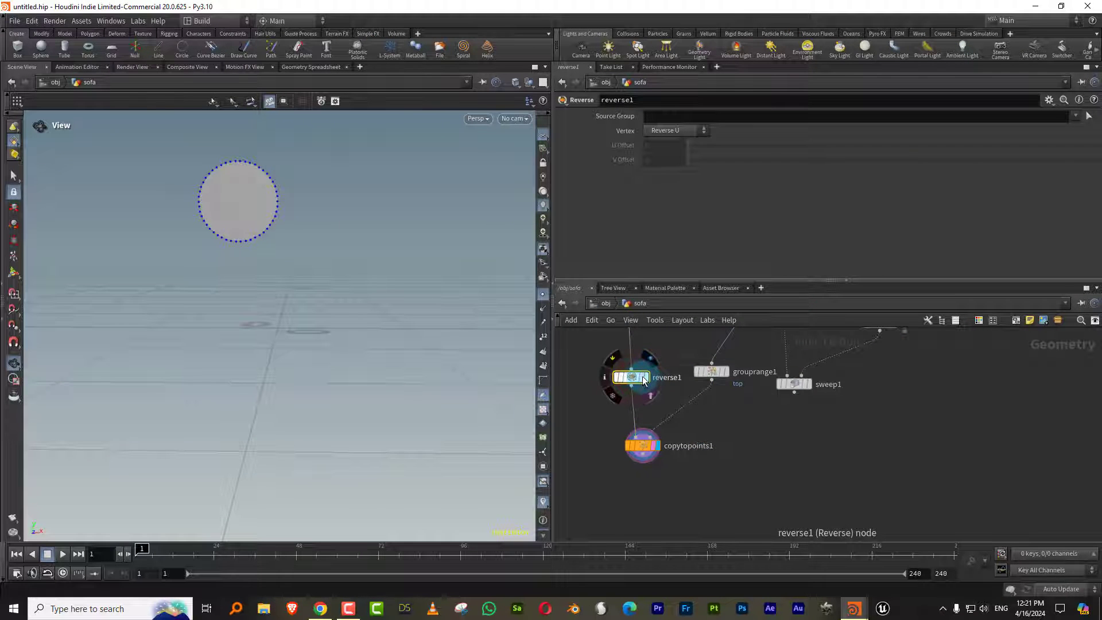
left_click(647, 379)
Add a Merge node that combines copytopoints1 and sweep1, and display it
left_click(816, 389)
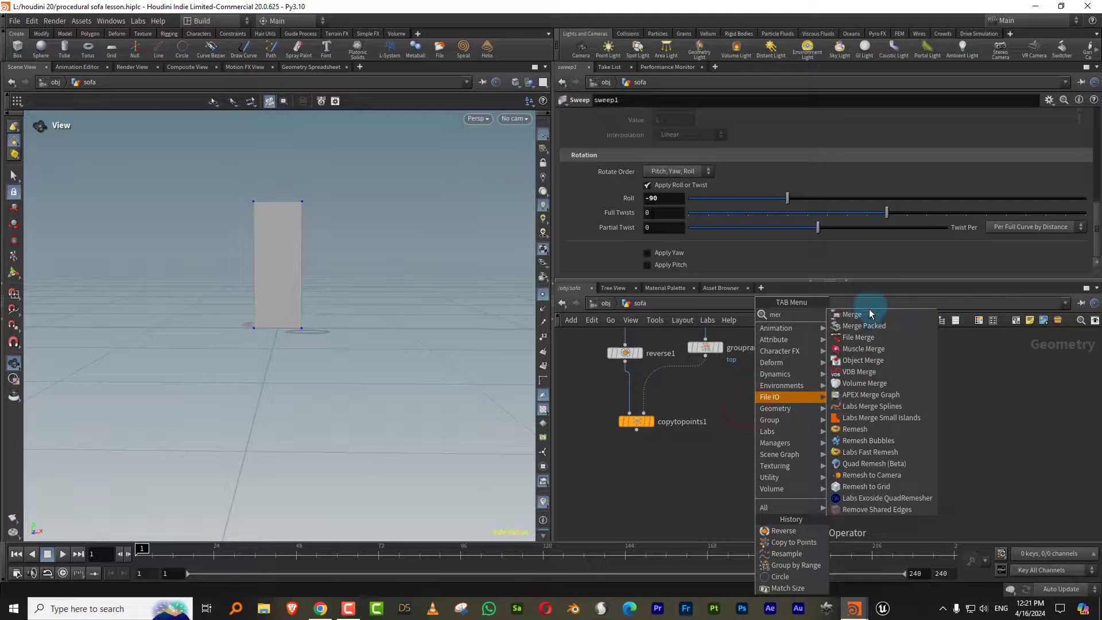
key("Return")
left_click(727, 486)
left_click_drag(637, 430, 723, 479)
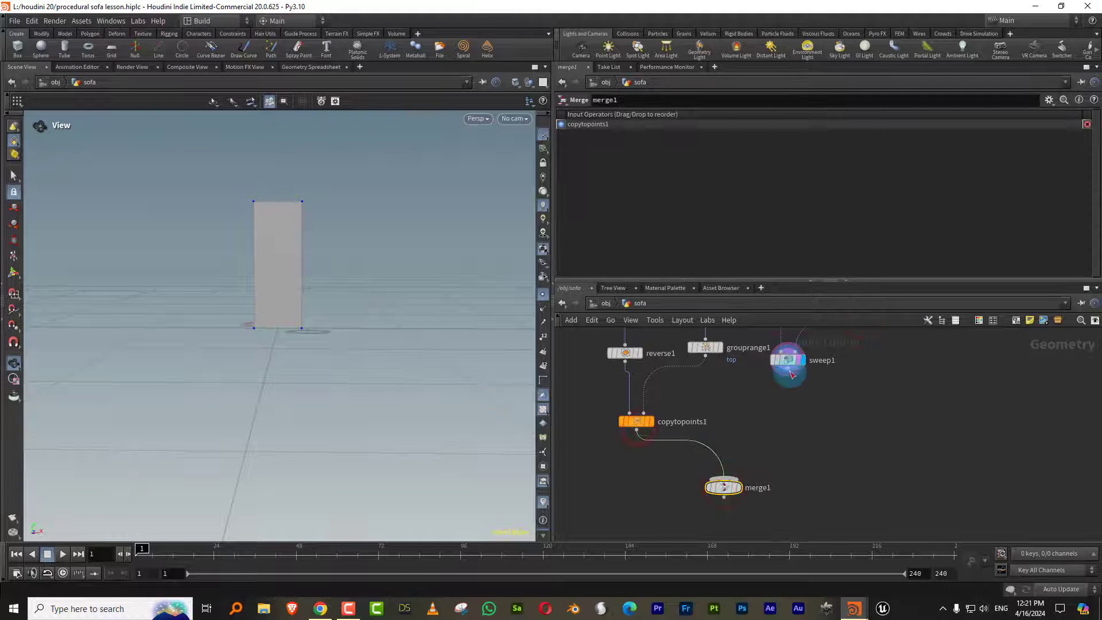
left_click_drag(788, 373, 725, 477)
left_click(732, 488)
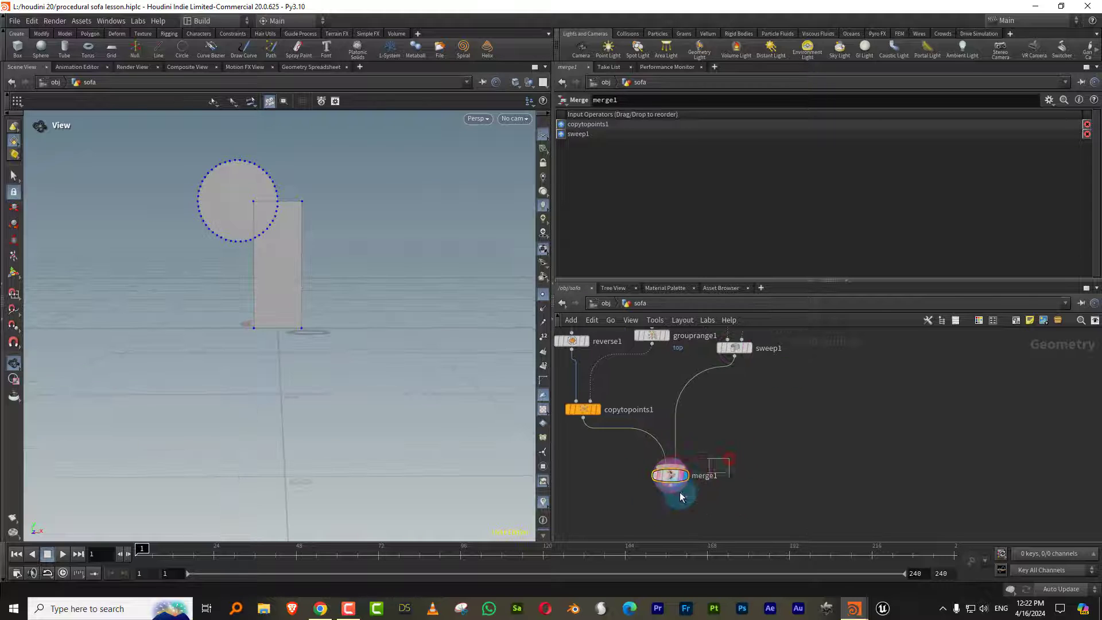
Delete matchsize1 so that arm_rest_width feeds sweep1 directly
middle_click_drag(771, 418, 731, 534)
left_click(824, 394)
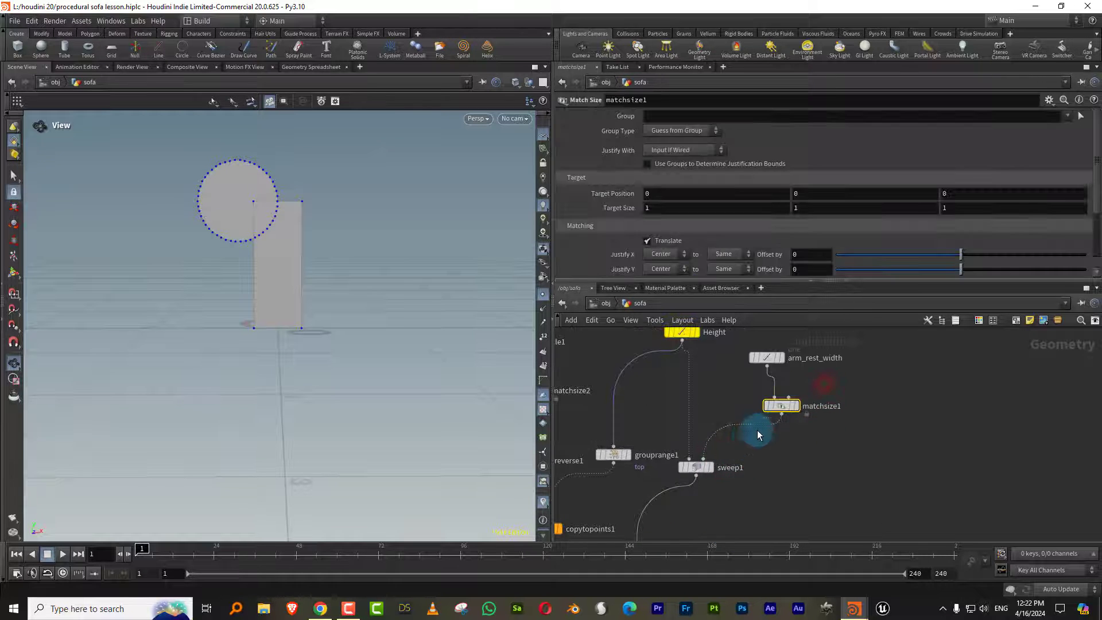
mouse_move(806, 406)
key("Delete")
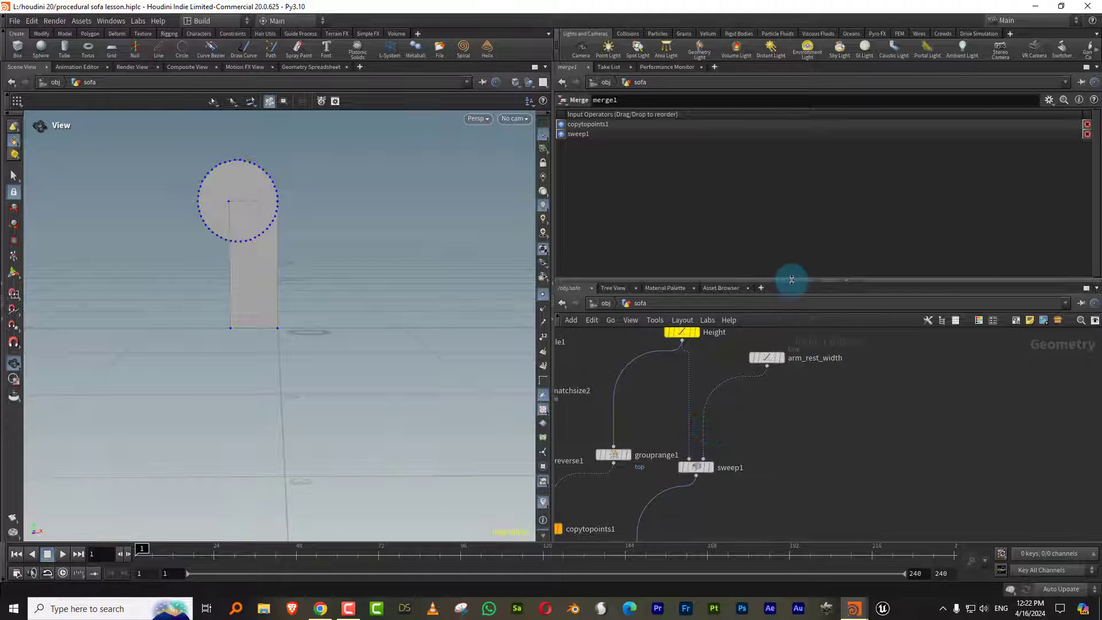
Add a Labs Extract Silhouette node below merge1, set its Trace Axis to Z, and display it
left_click_drag(792, 280, 792, 214)
key("Tab")
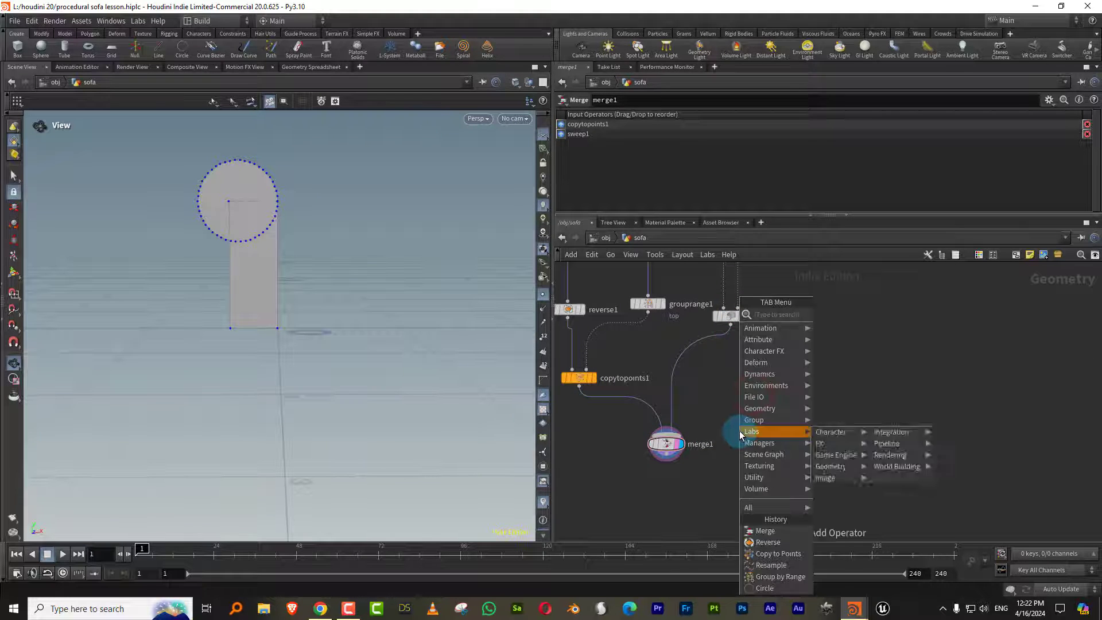
type("sil")
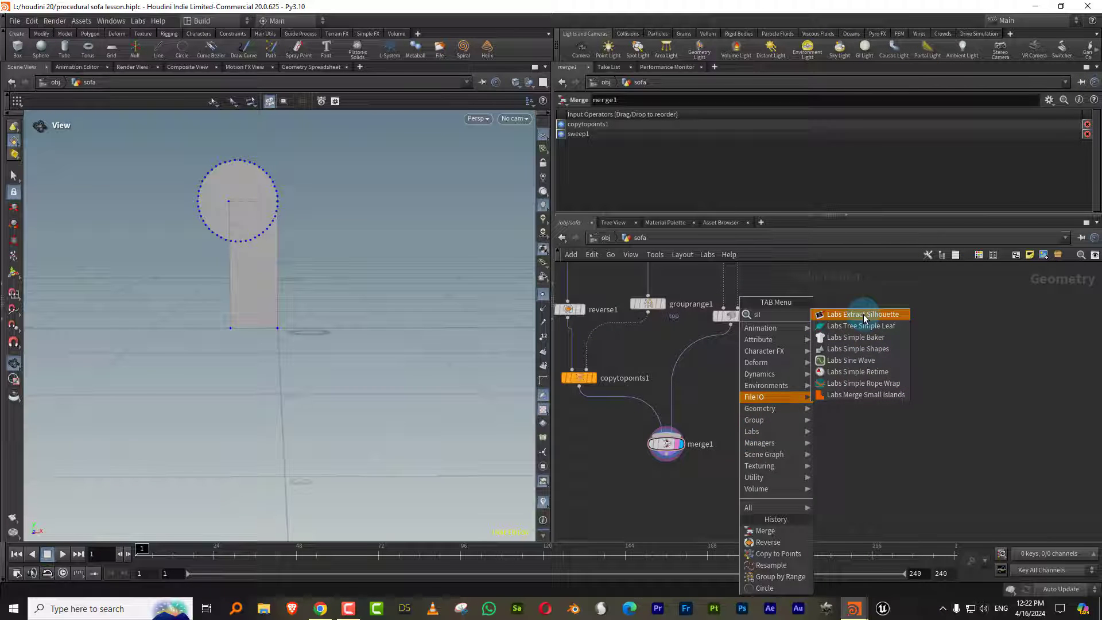
left_click(865, 316)
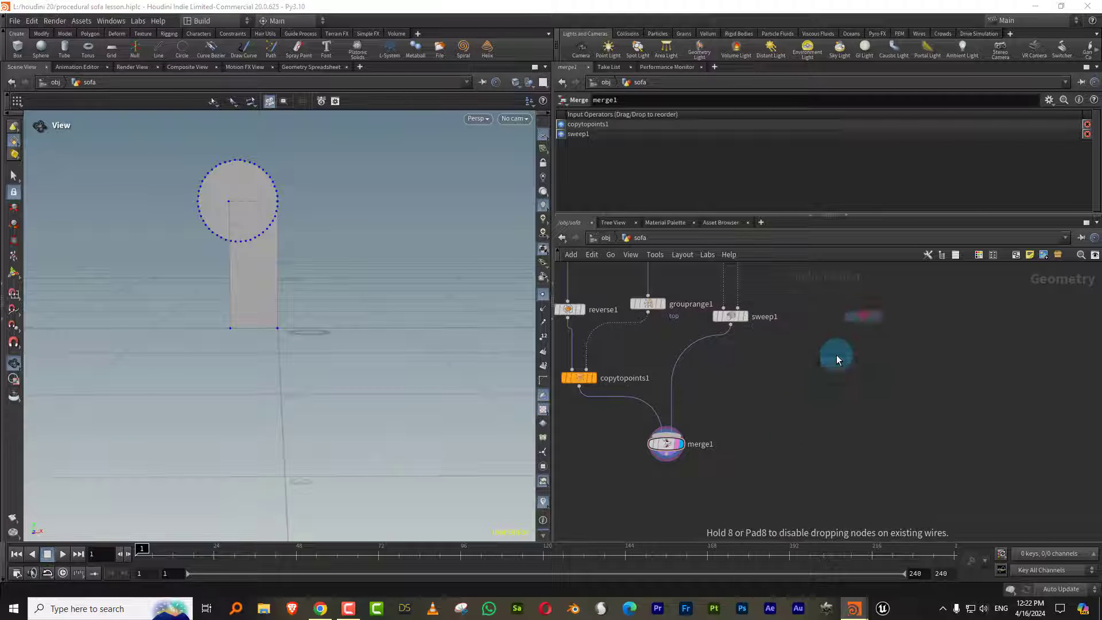
left_click(667, 514)
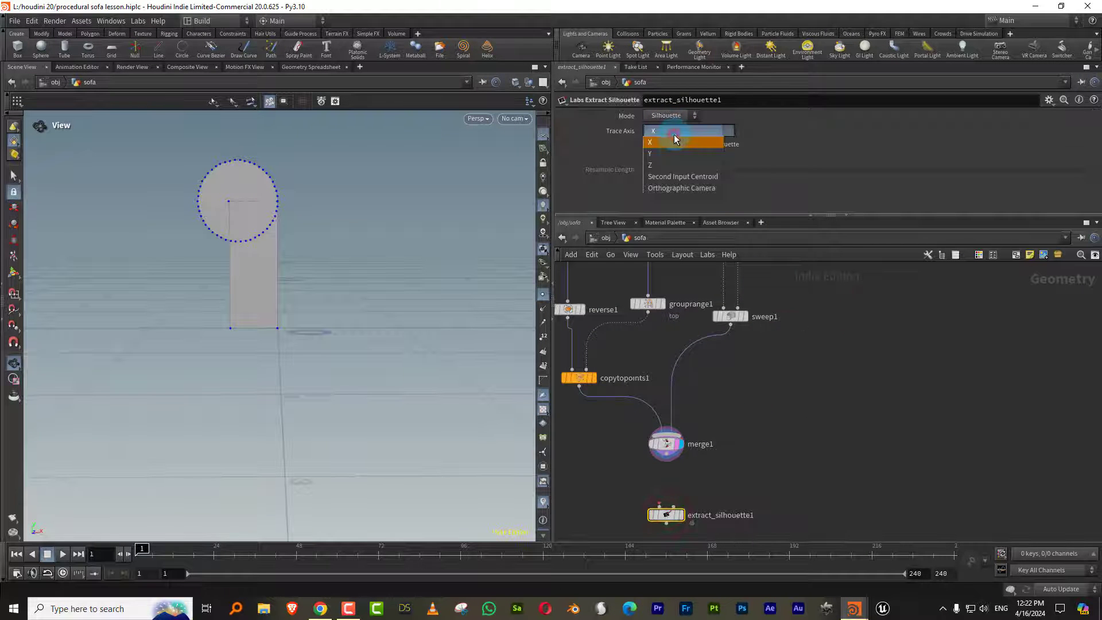
left_click(675, 165)
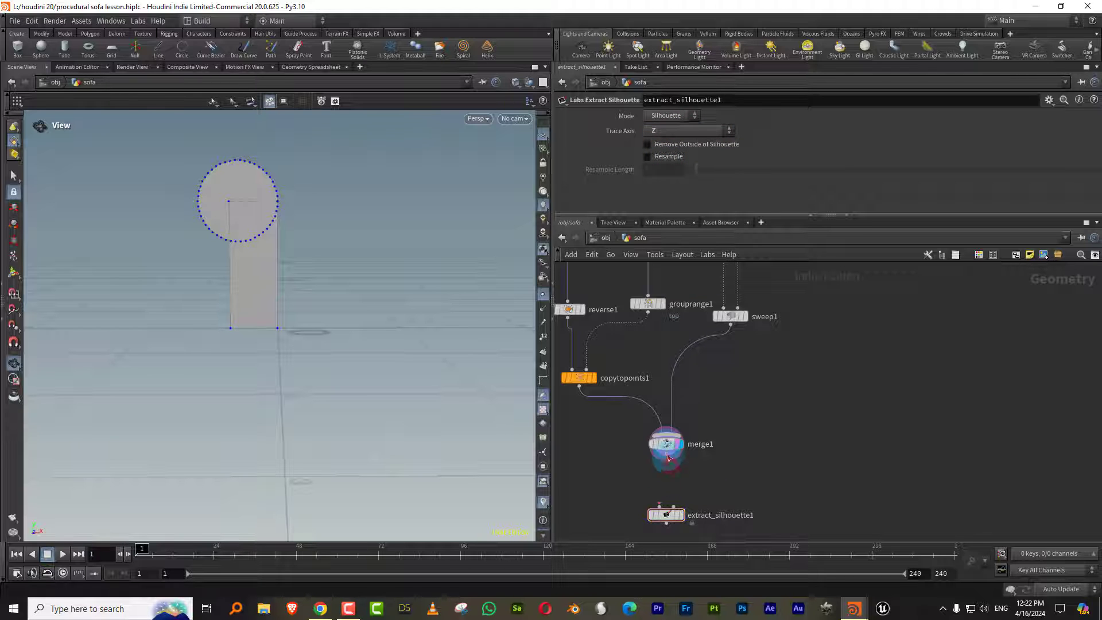
left_click_drag(668, 456, 666, 508)
left_click(679, 514)
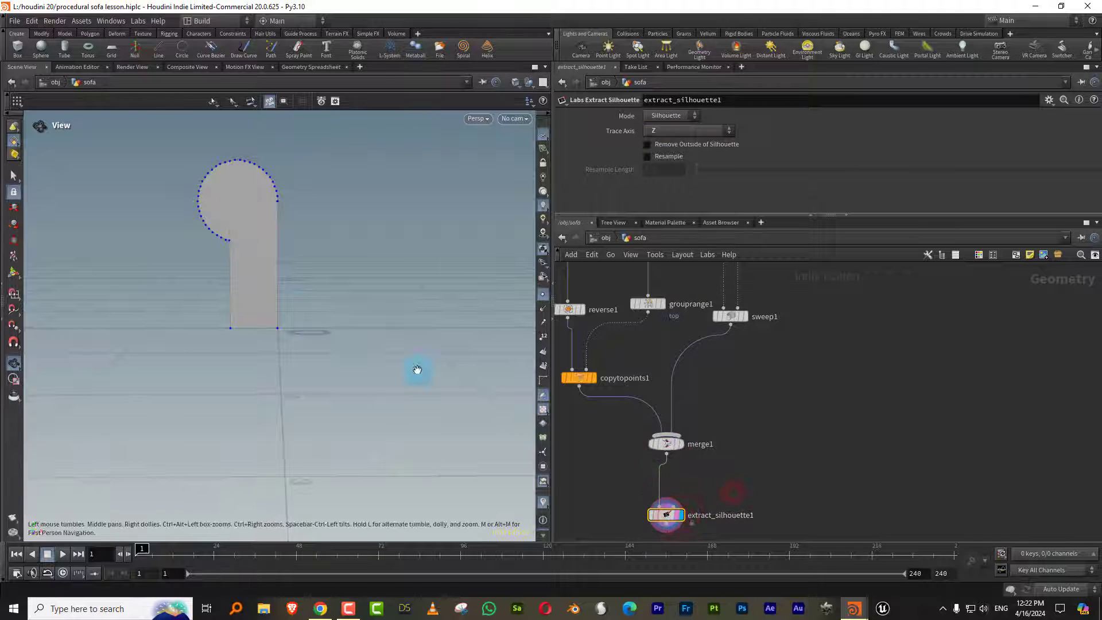
mouse_move(322, 283)
left_mouse_down()
mouse_move(285, 284)
mouse_move(330, 284)
left_mouse_up()
Add a displayed Resample node below extract_silhouette1 and set its Length to 0.065
middle_click_drag(728, 501, 758, 423)
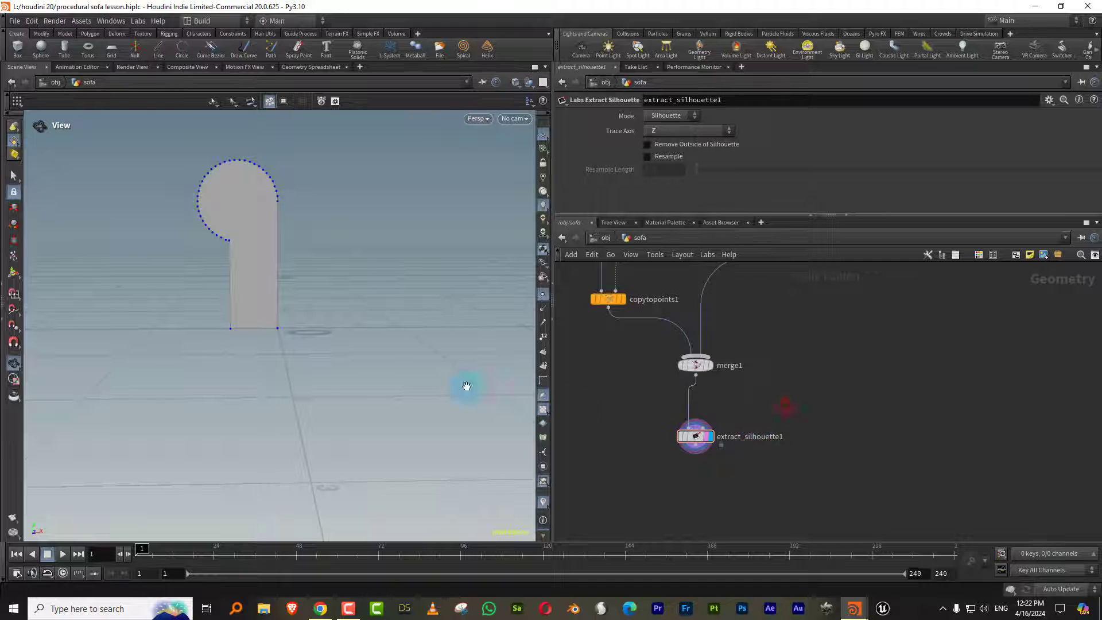
key("Tab")
type("re")
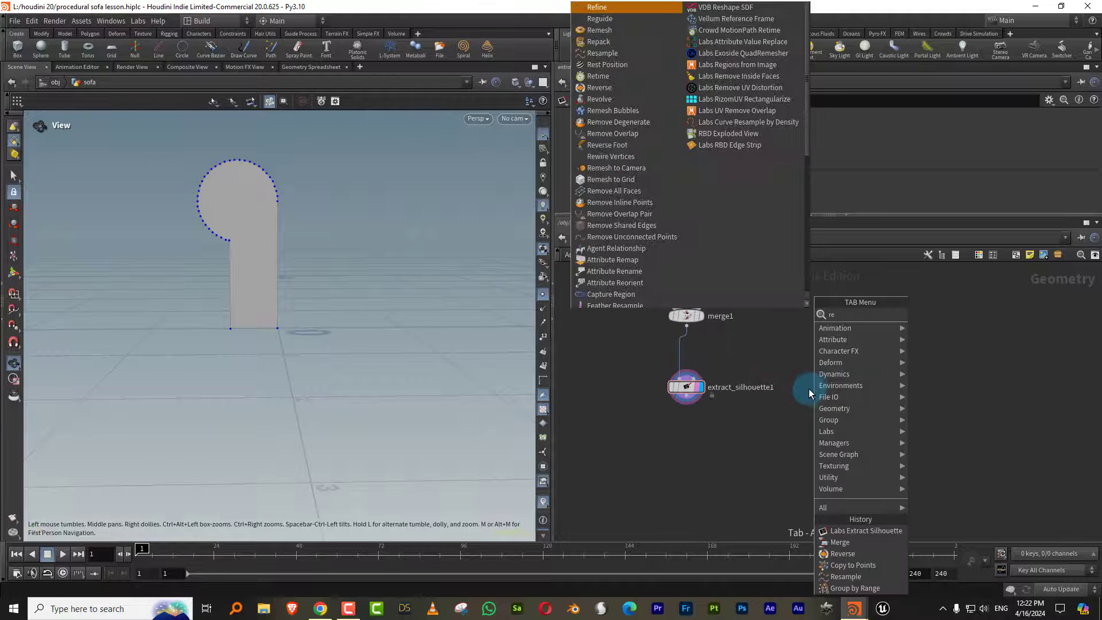
type("sa")
left_click(928, 319)
left_click(696, 451)
left_click_drag(687, 397, 696, 448)
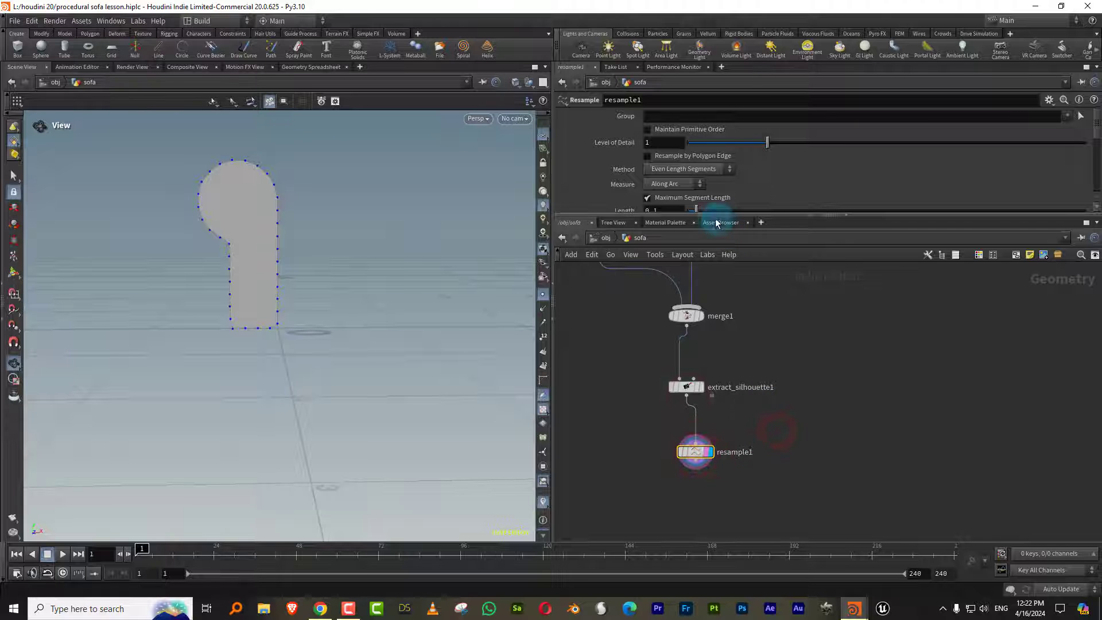
left_click_drag(713, 213, 711, 259)
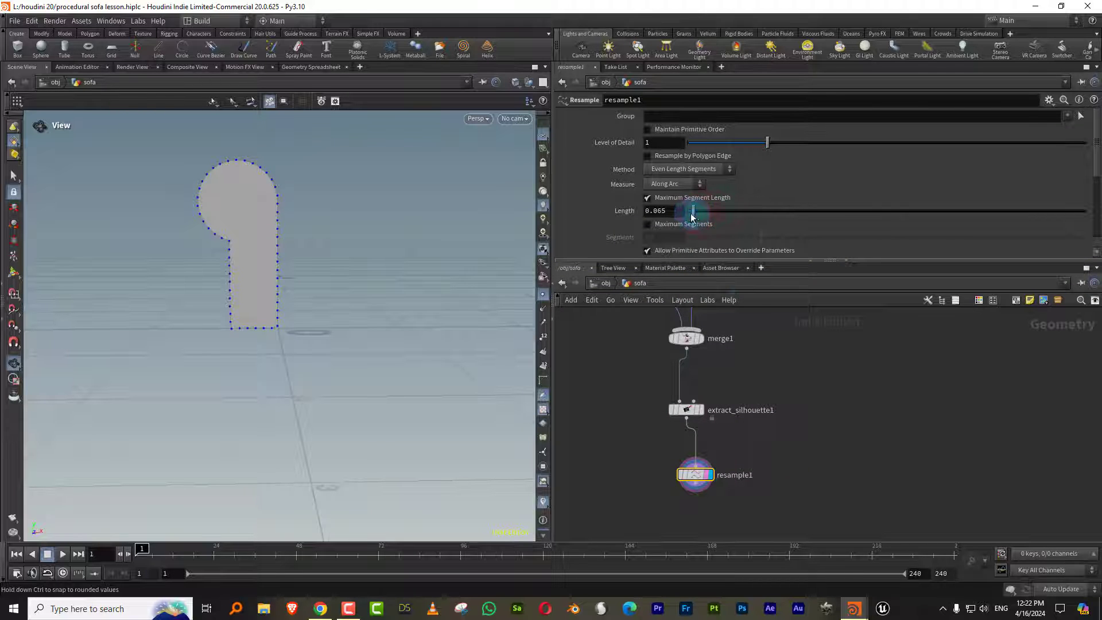
Append a second Resample node below resample1 and display it
key("Tab")
type("resa")
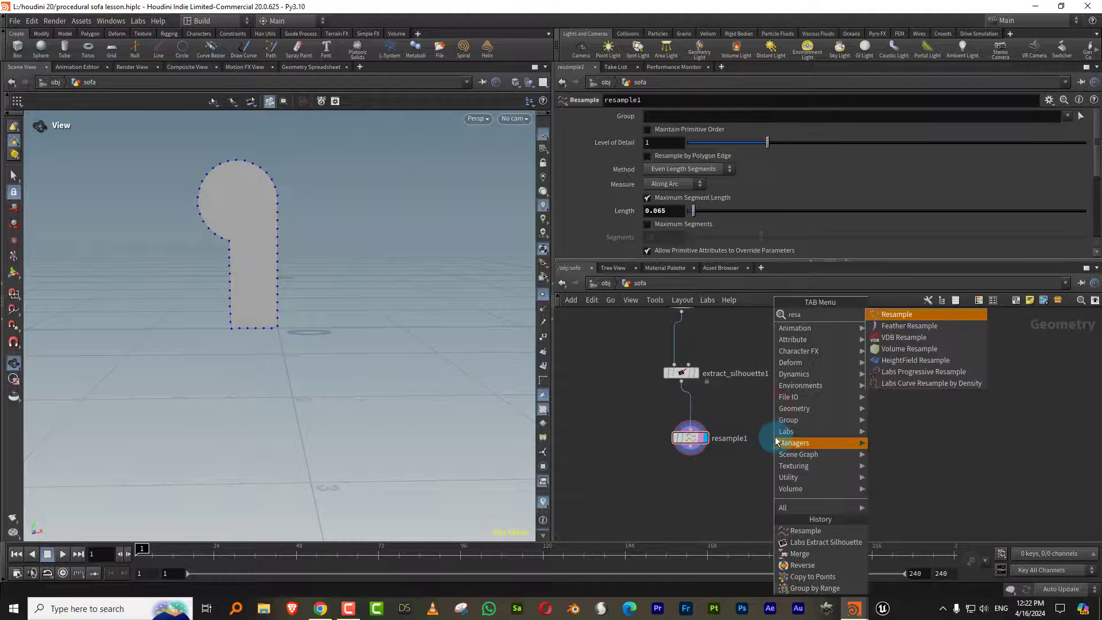
key("Return")
left_click(681, 488)
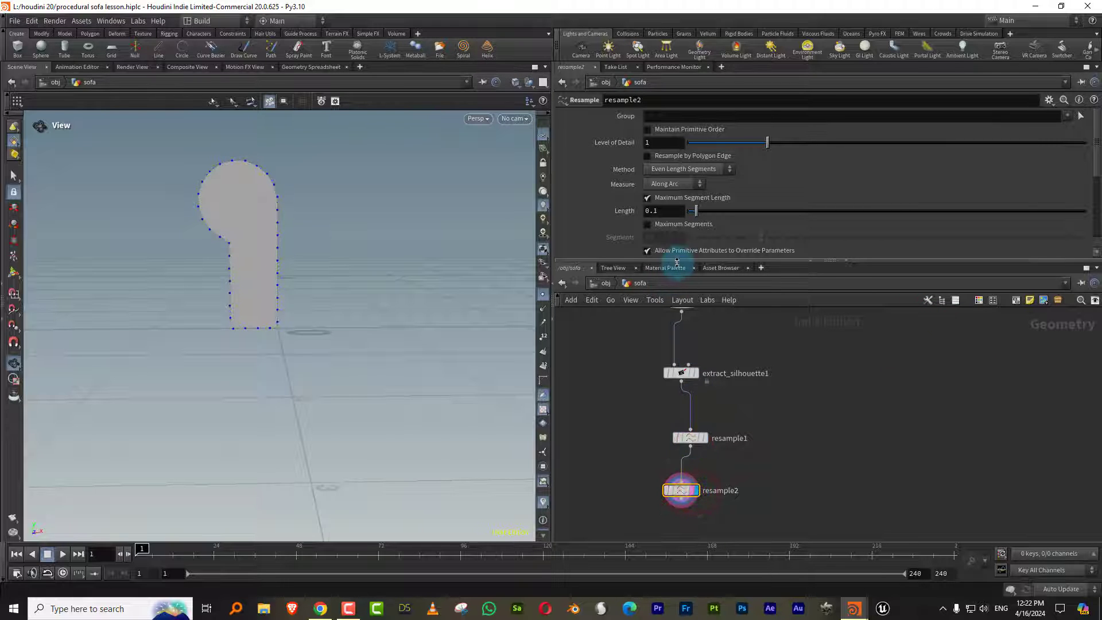
Set resample2 to treat polygons as Subdivision Curves and set its Length to 0.029
left_click_drag(678, 261, 684, 361)
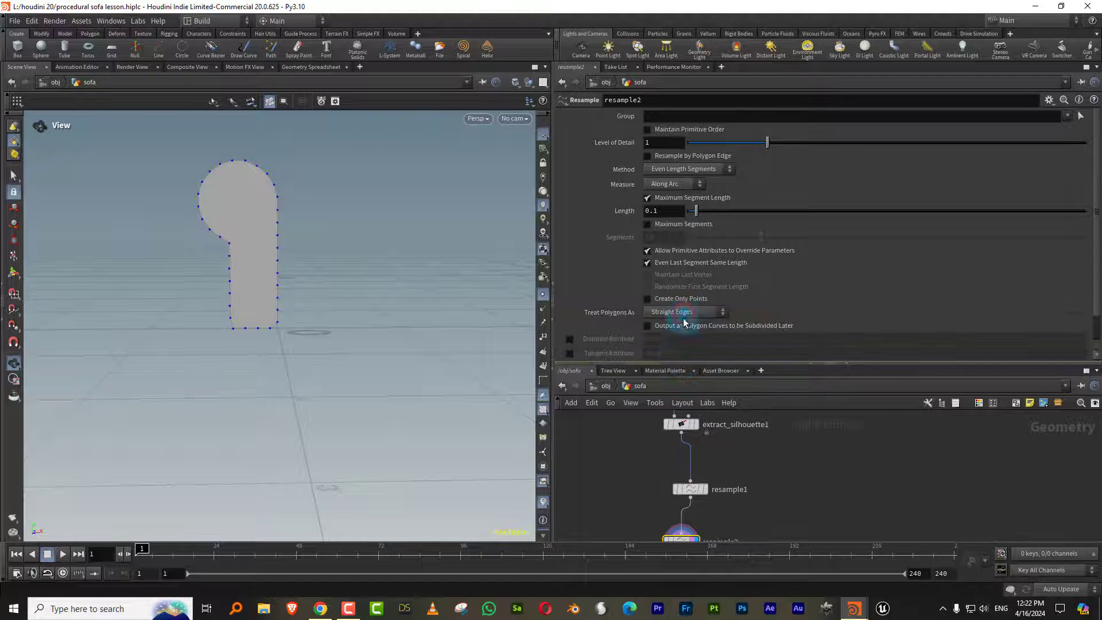
left_click(683, 312)
left_click(674, 210)
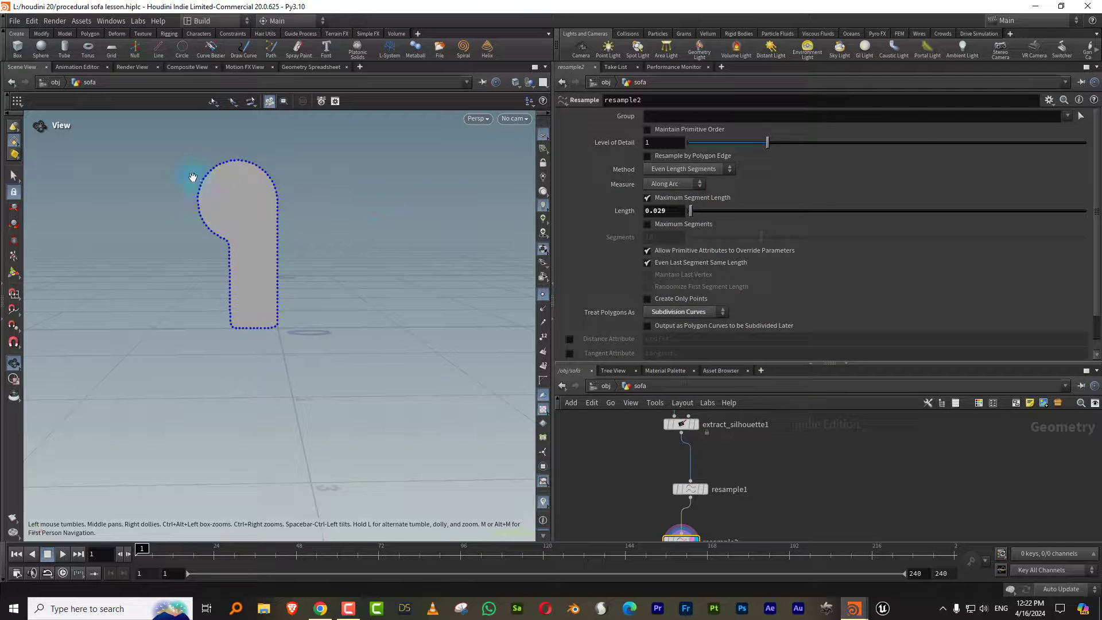
left_click_drag(295, 302, 272, 262)
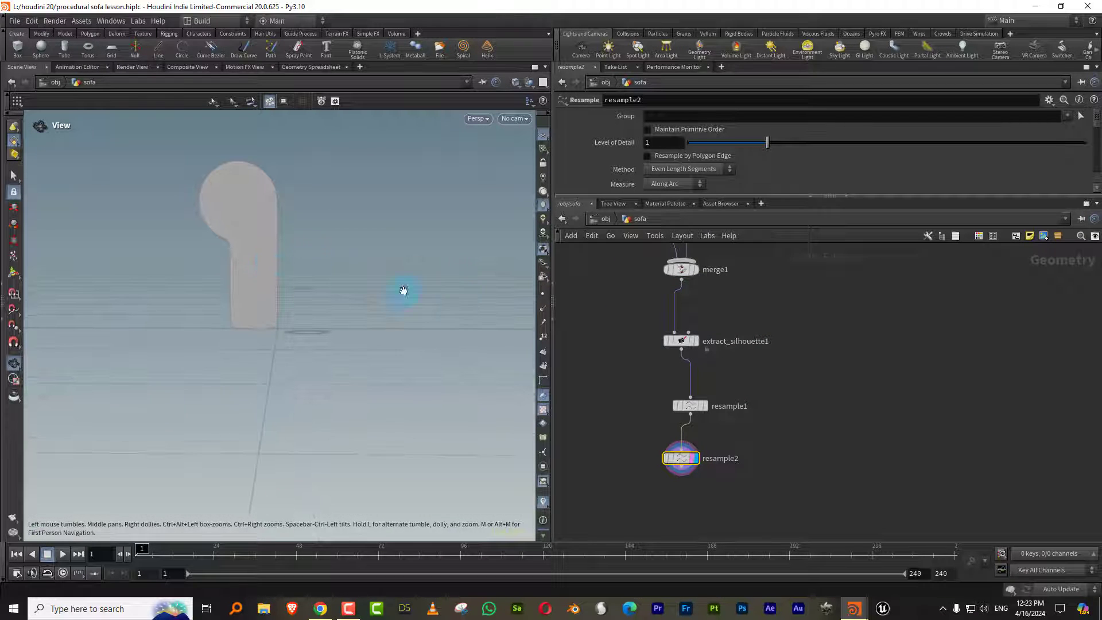
middle_click_drag(784, 394, 767, 457)
left_click_drag(305, 333, 316, 331)
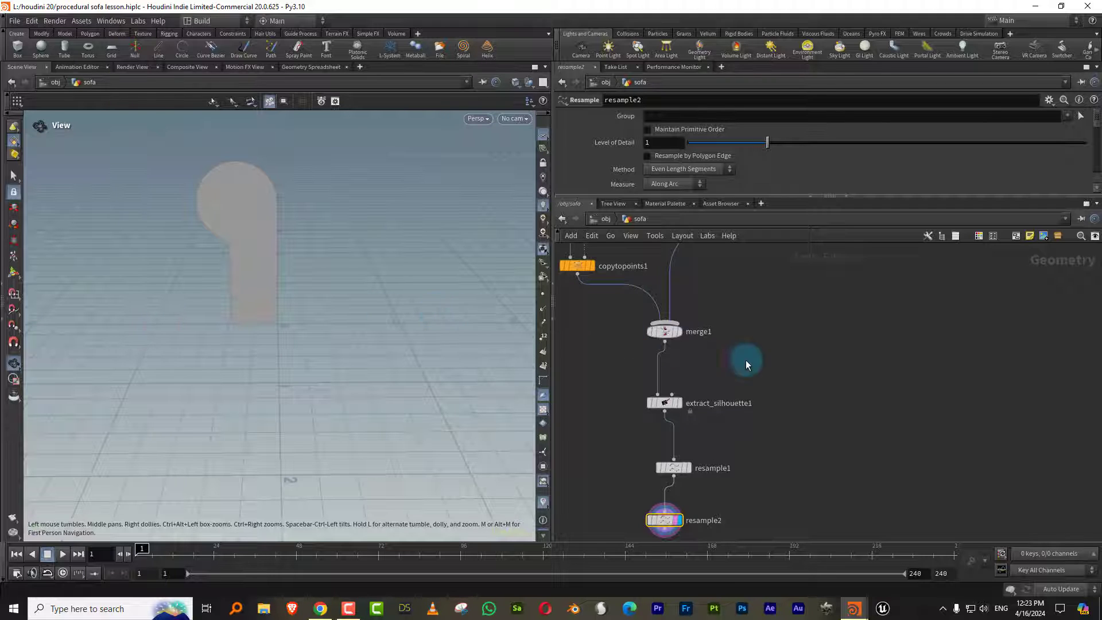
Add a separate Line node beside the profile network and set its Direction to 1, 0, 0
scroll(745, 360, "down", 3)
key("Tab")
type("lin")
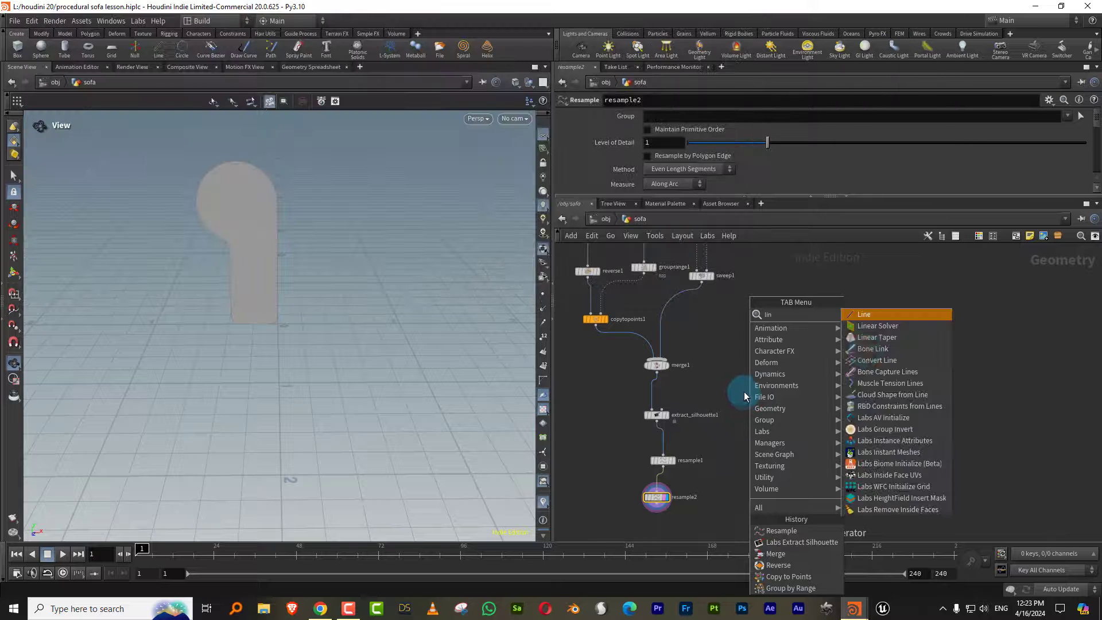
left_click(893, 314)
left_click(872, 374)
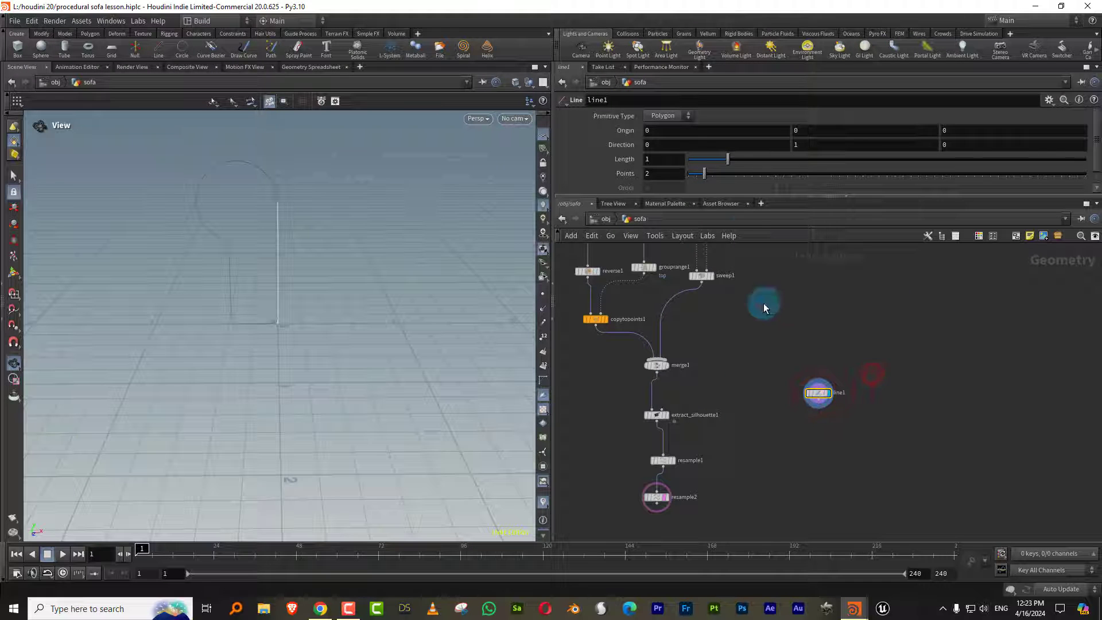
left_click(665, 144)
type("1")
key("Tab")
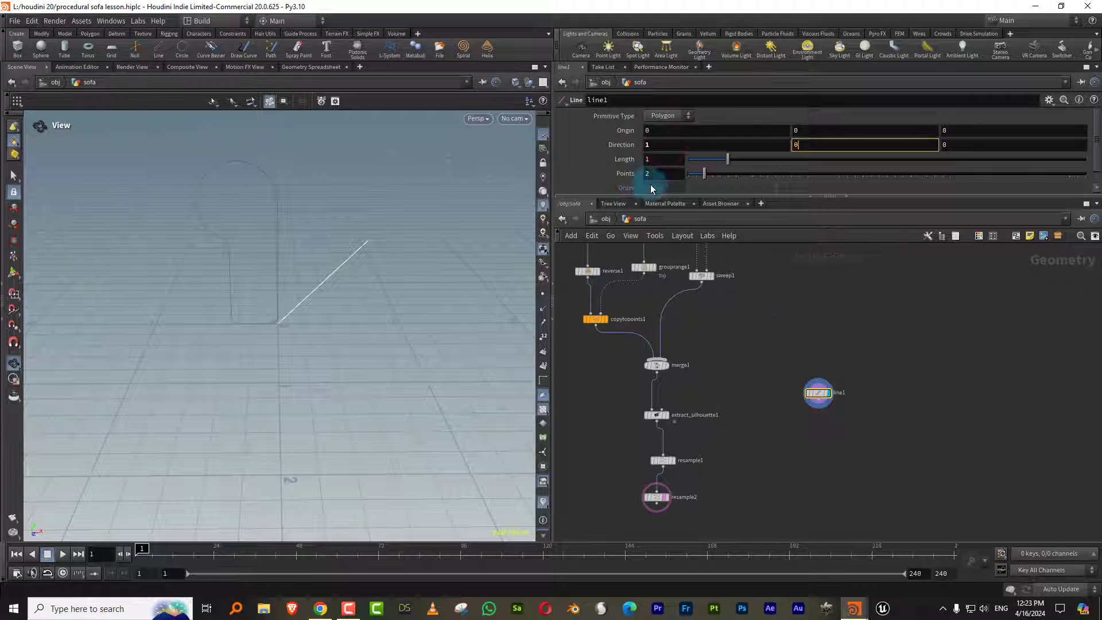
key("Return")
Add a Match Size node below line1 to centre the line, and display it
middle_click_drag(765, 390, 751, 393)
key("Tab")
type("ma")
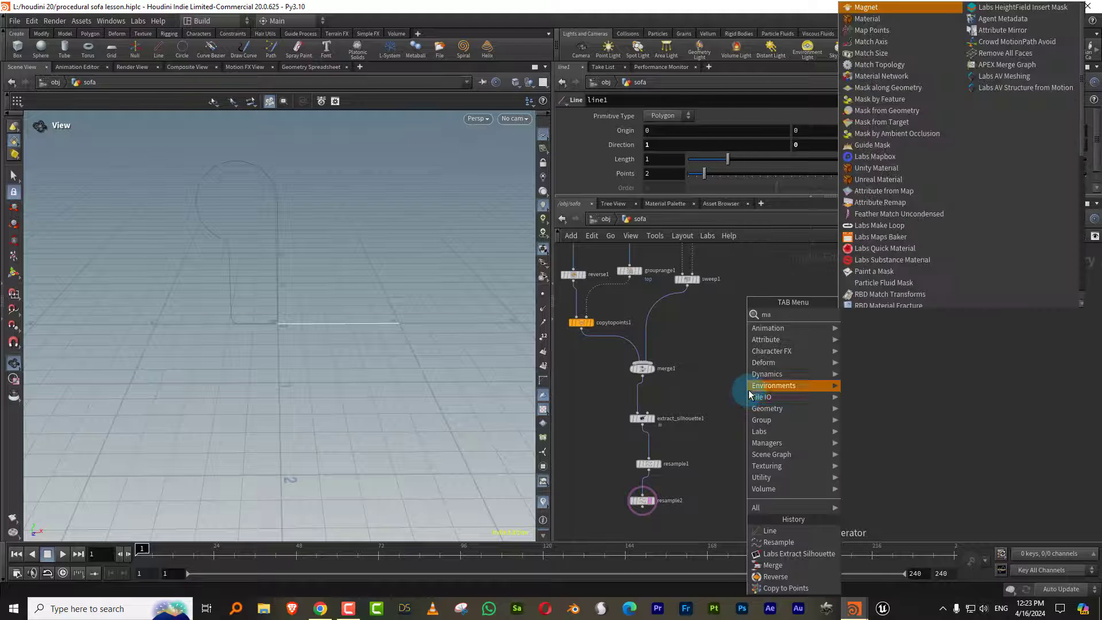
left_click(859, 323)
left_click(808, 431)
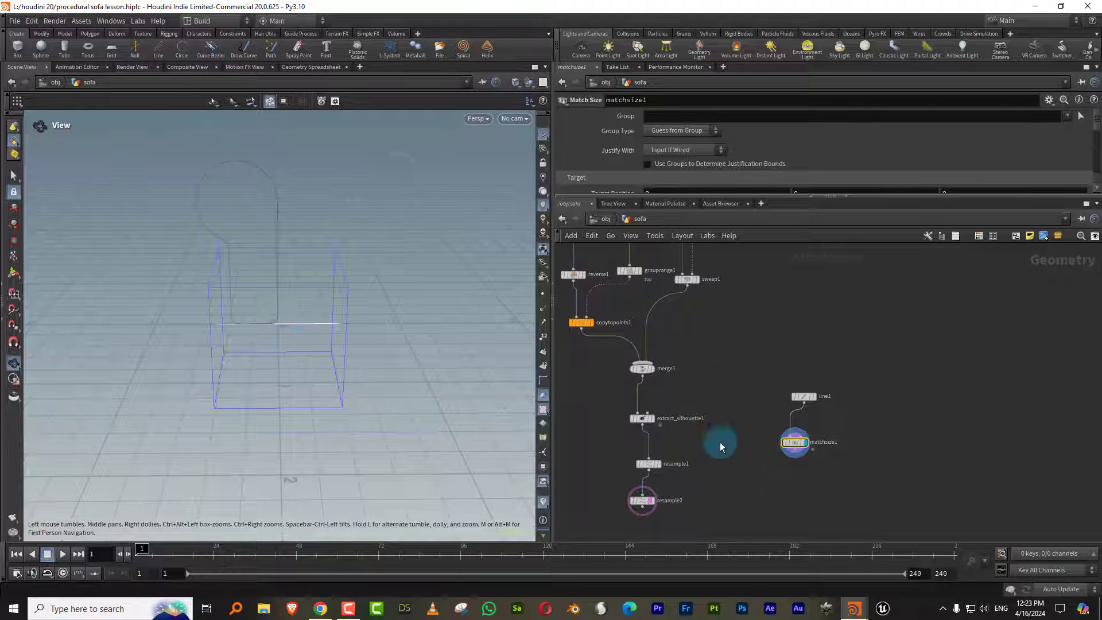
middle_click_drag(720, 446, 725, 388)
scroll(736, 392, "up", 4)
left_click(865, 374)
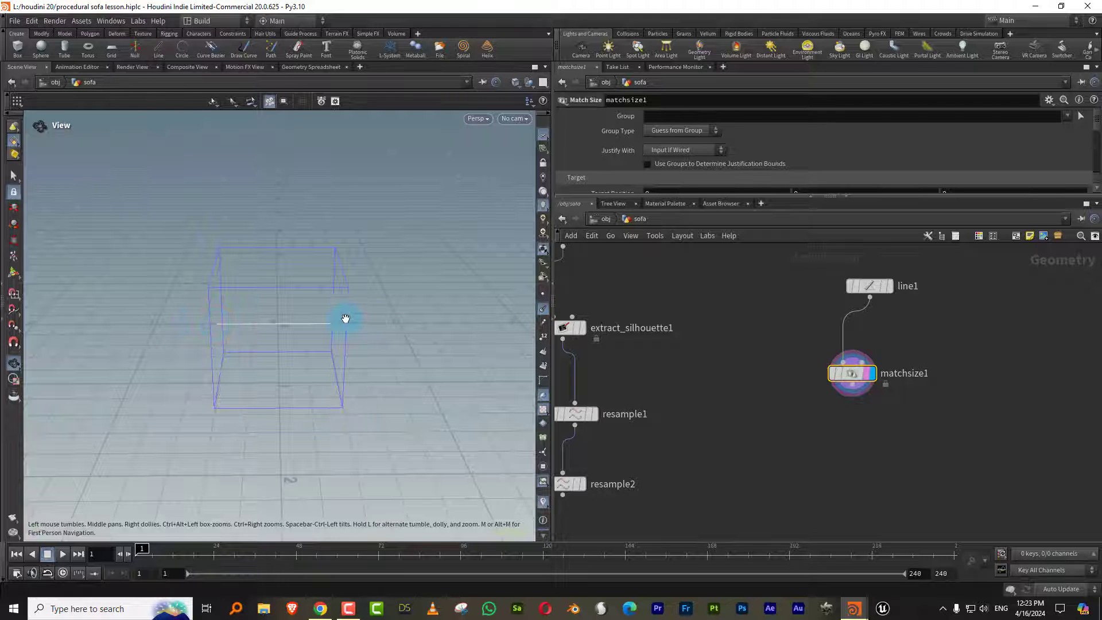
middle_click_drag(768, 419, 745, 391)
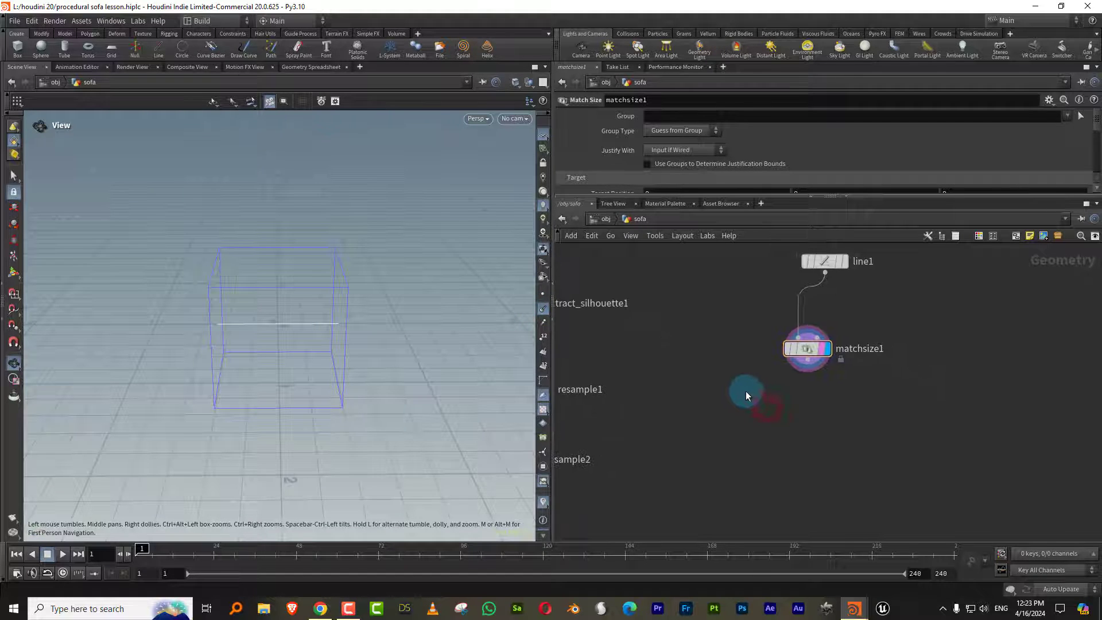
Add an Orientation Along Curve node below matchsize1, wire it in and display it
key("Tab")
type("ori")
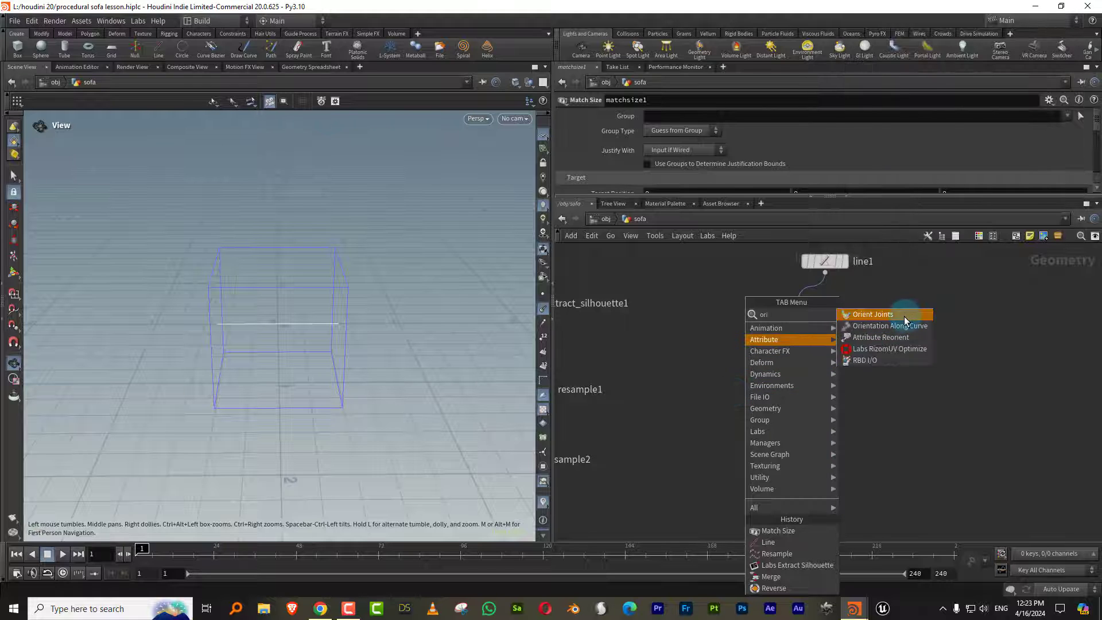
left_click(890, 325)
left_click(811, 401)
left_click_drag(810, 368, 799, 397)
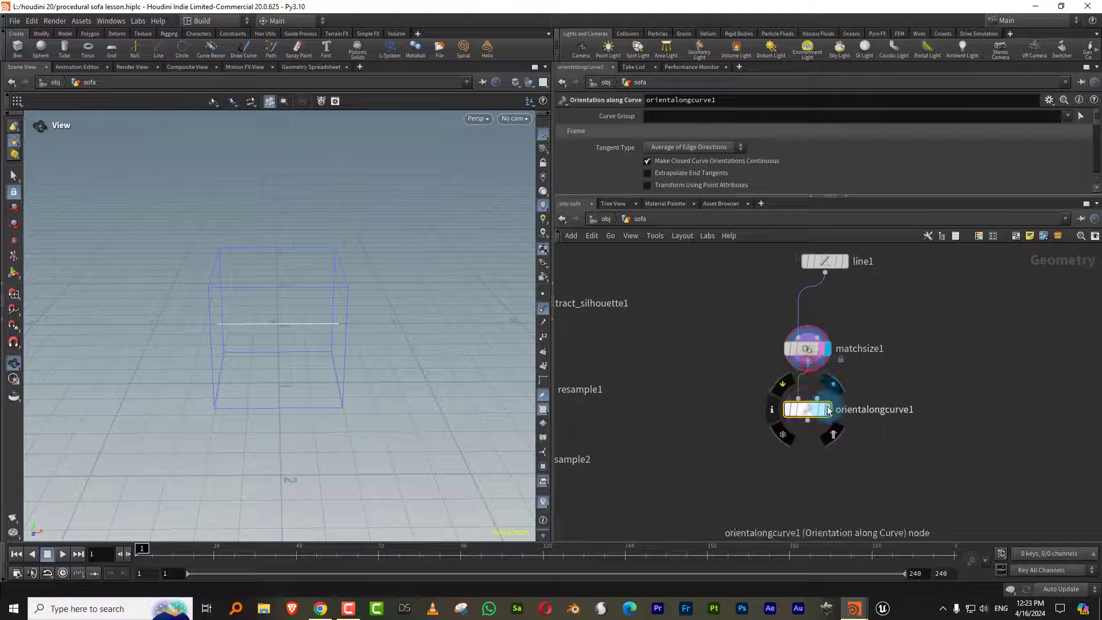
left_click(828, 410)
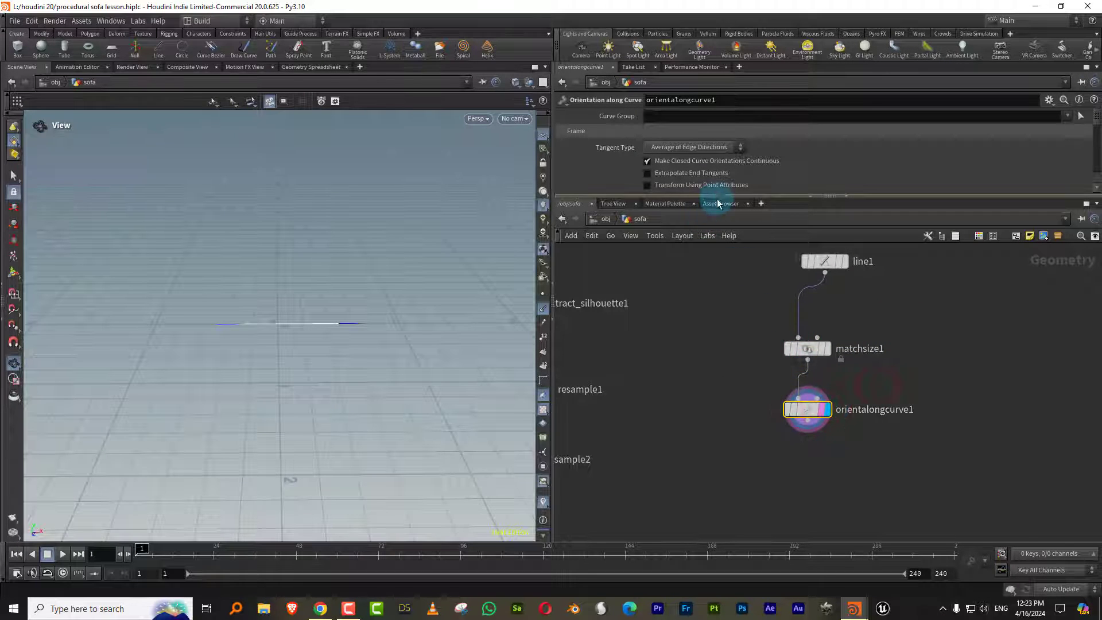
Try an additional roll rotation on orientalongcurve1
left_click_drag(718, 202, 718, 362)
left_click(561, 264)
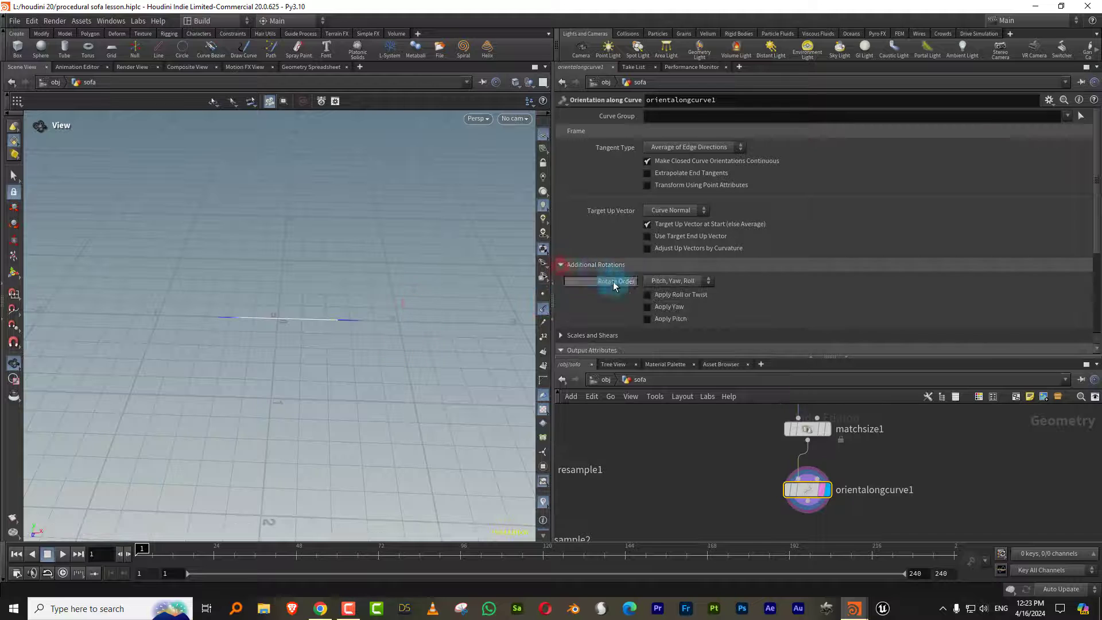
left_click(680, 296)
left_click_drag(886, 307, 845, 313)
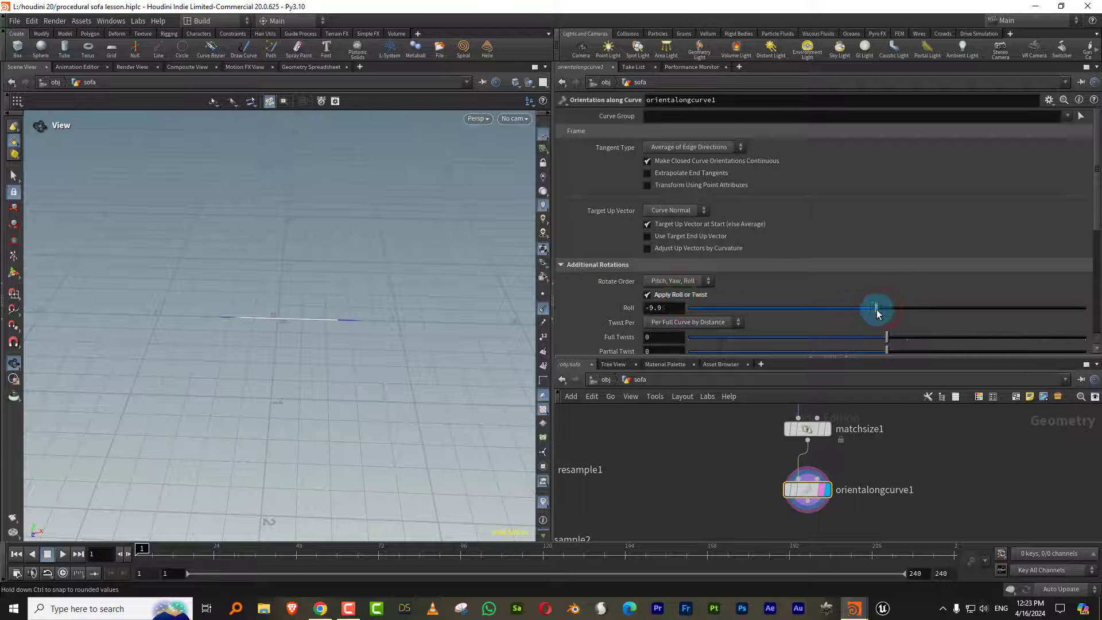
left_click_drag(775, 358, 770, 298)
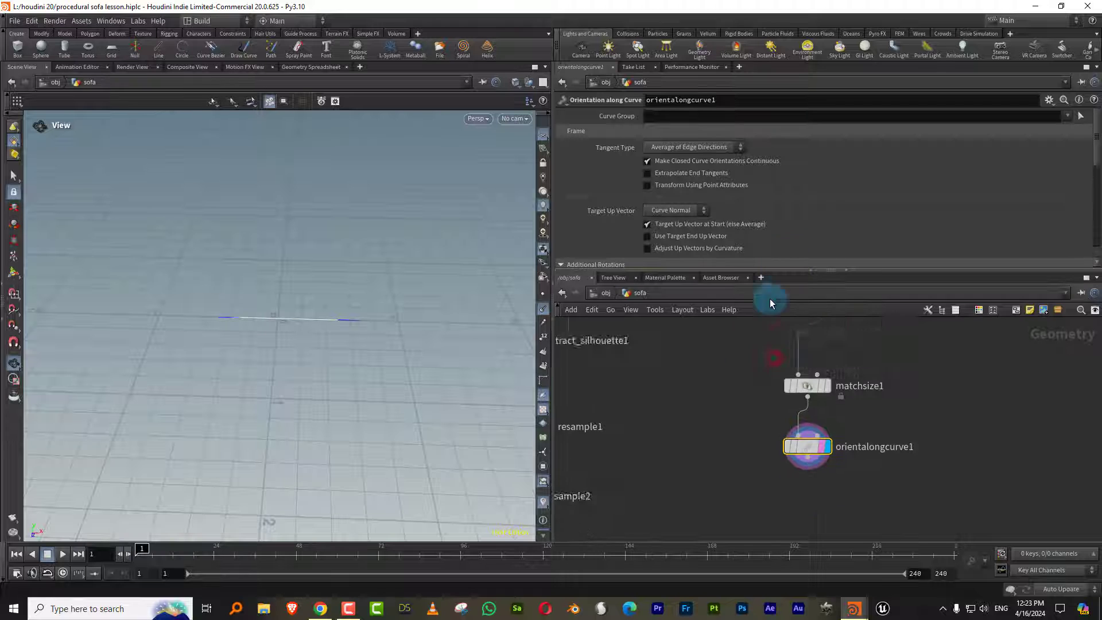
Add a Copy to Points node that copies the resample2 profile onto the orientalongcurve1 points, display it, and hide the point normals
key("Tab")
type("copy")
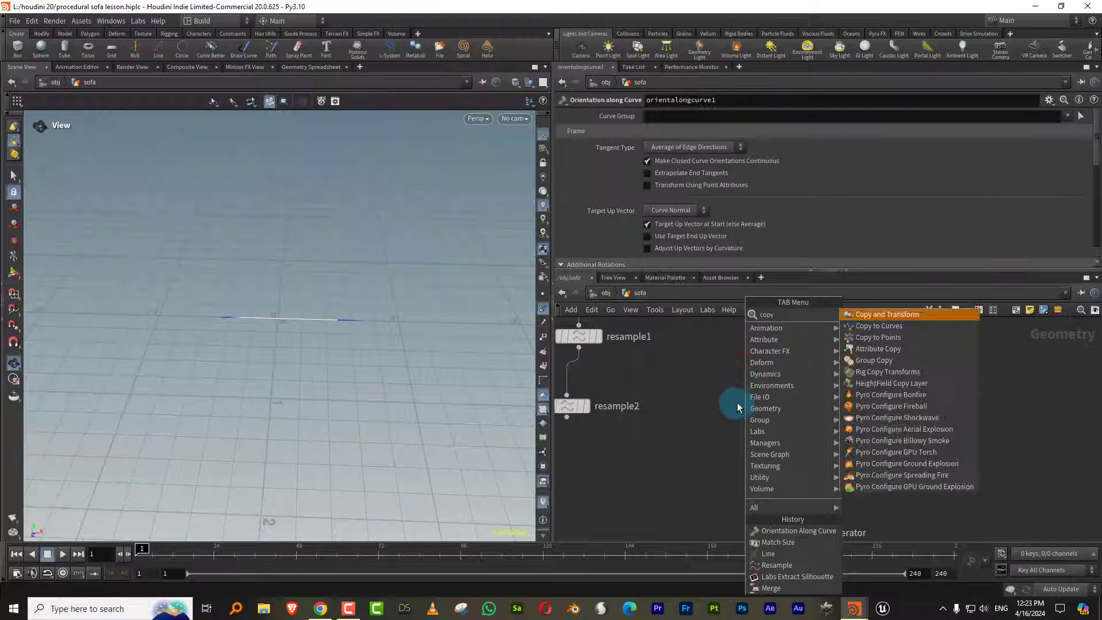
left_click(907, 349)
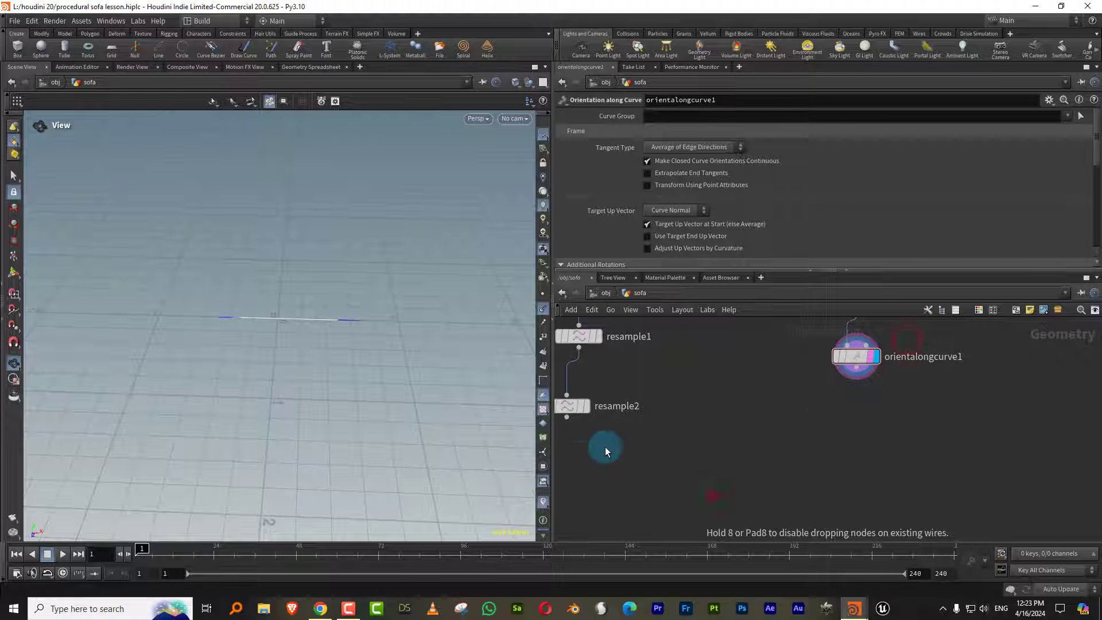
left_click_drag(567, 418, 704, 481)
left_click_drag(856, 377, 723, 481)
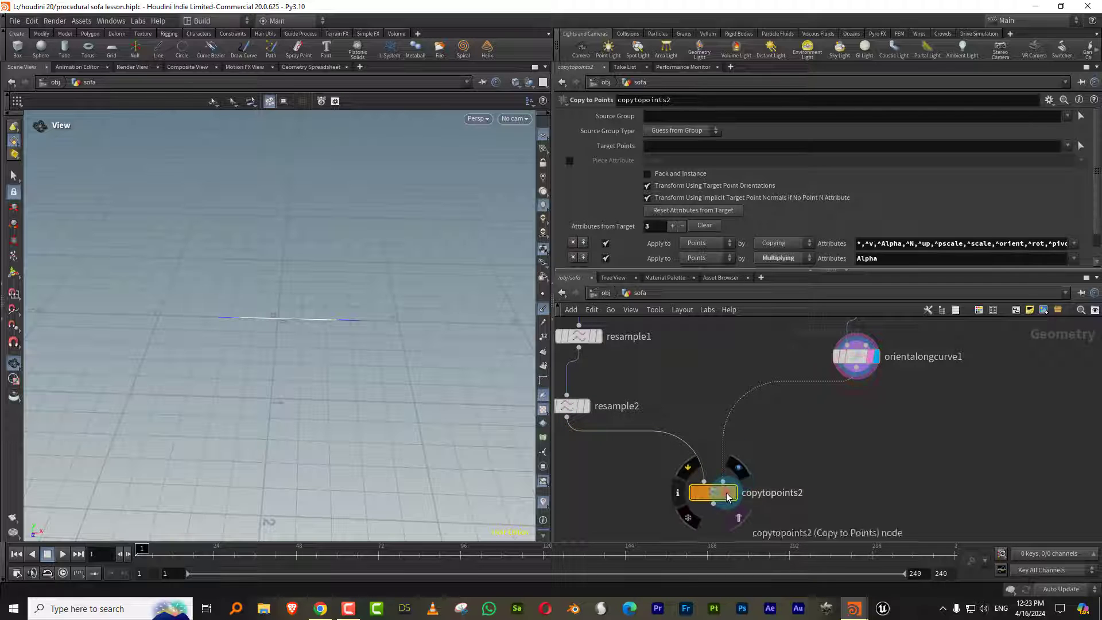
left_click(543, 306)
Enable Apply Yaw on orientalongcurve1 and set Yaw to -90
middle_click_drag(890, 352, 854, 423)
left_click_drag(880, 404, 822, 432)
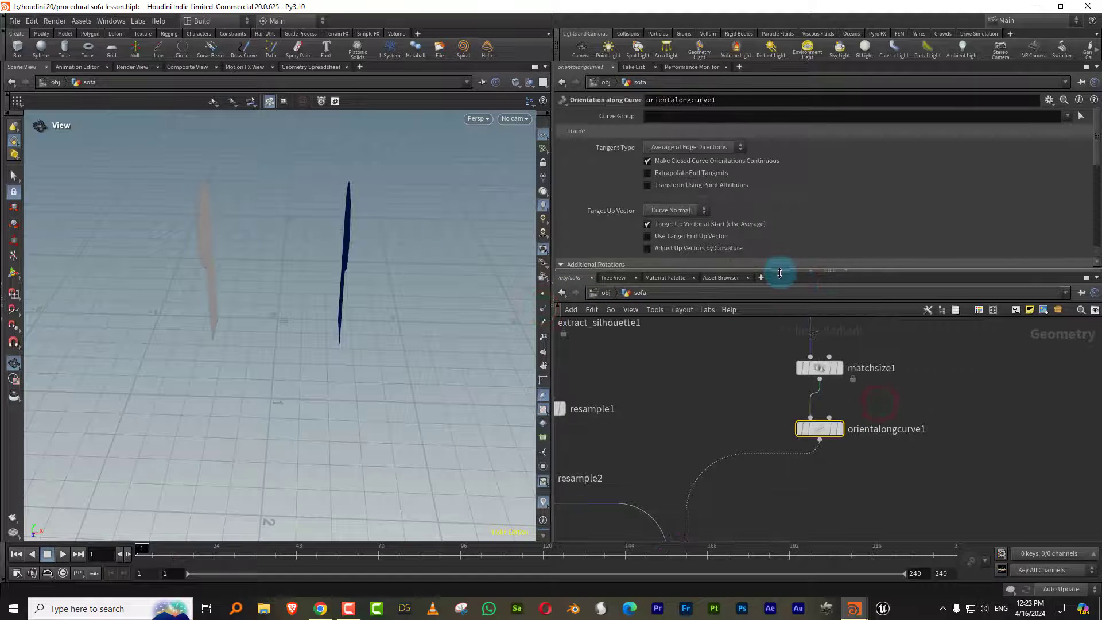
left_click_drag(781, 271, 784, 371)
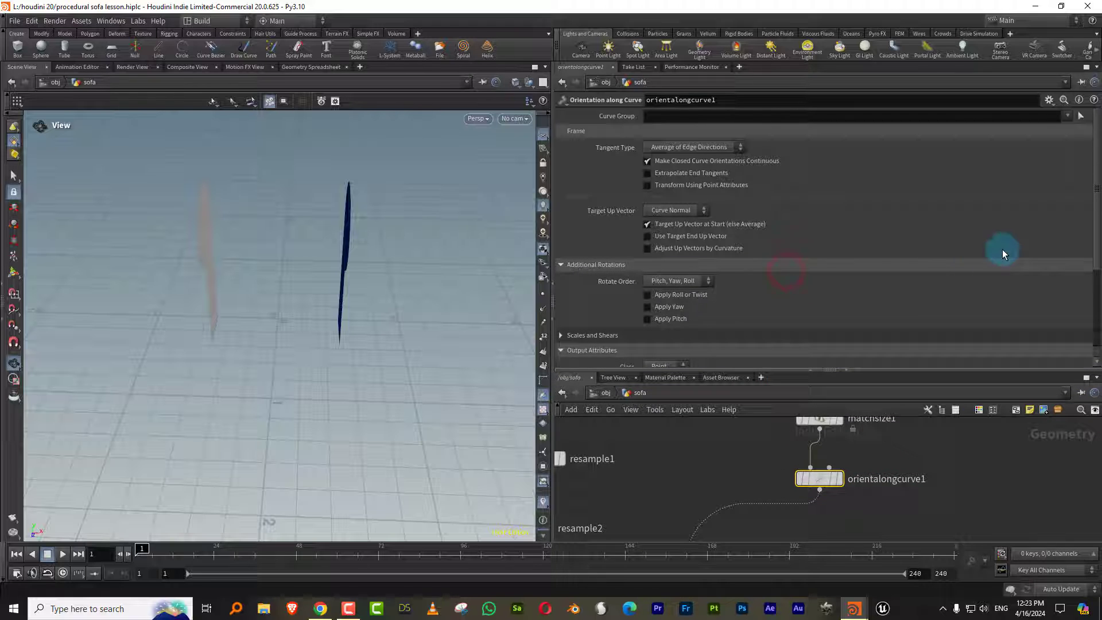
left_click(676, 308)
left_click_drag(887, 320, 869, 324)
left_click(672, 320)
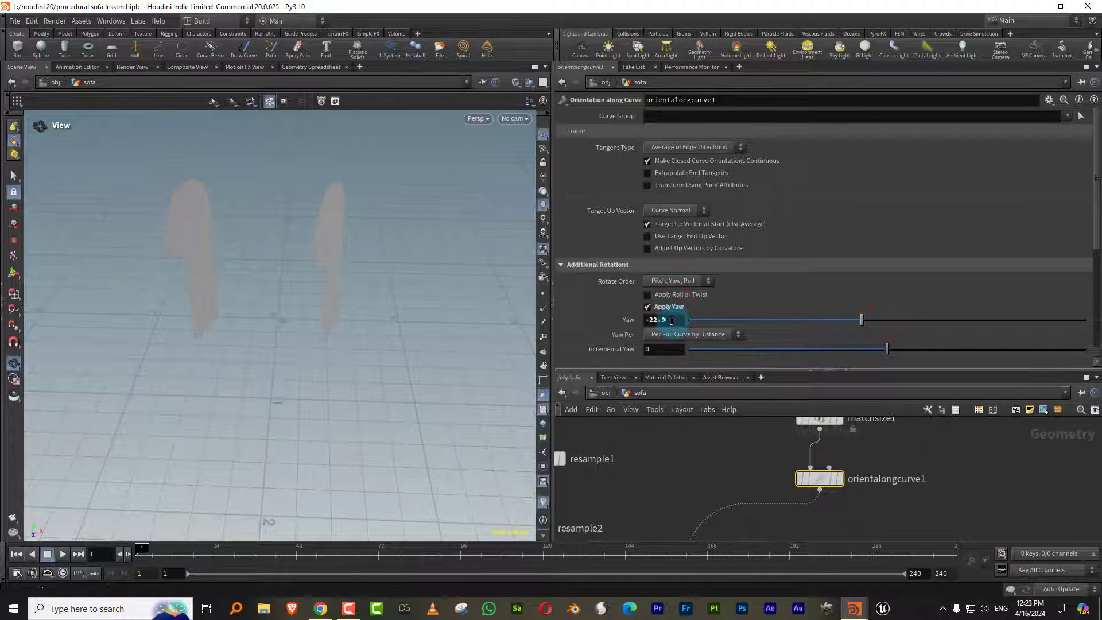
type("-90")
key("Return")
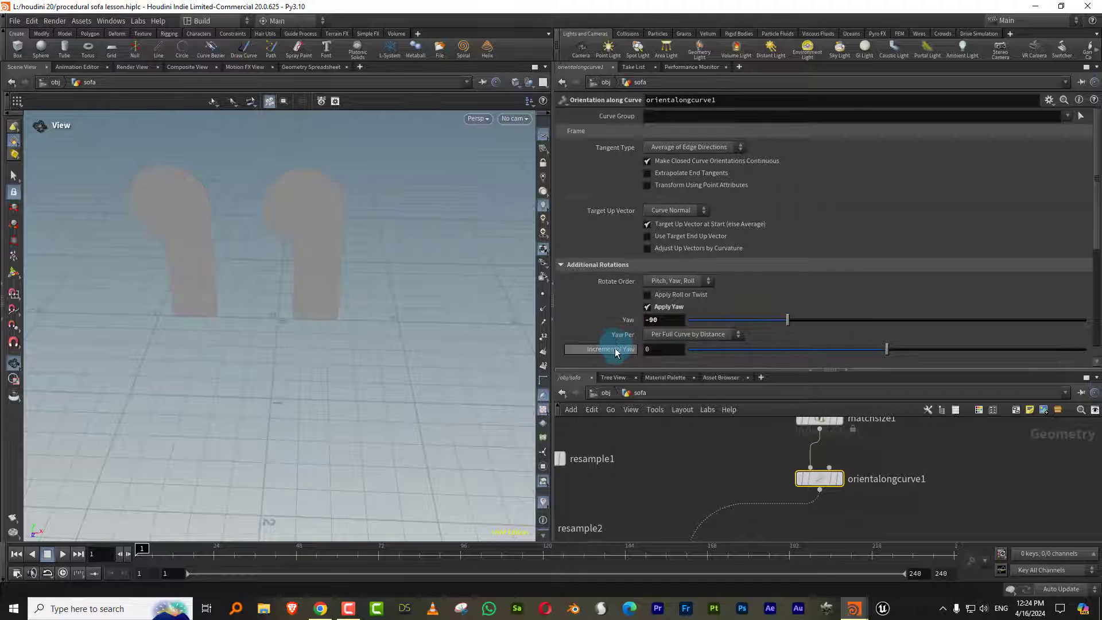
Set orientalongcurve1's Incremental Yaw to 180 so the second profile copy mirrors the first
left_click(662, 349)
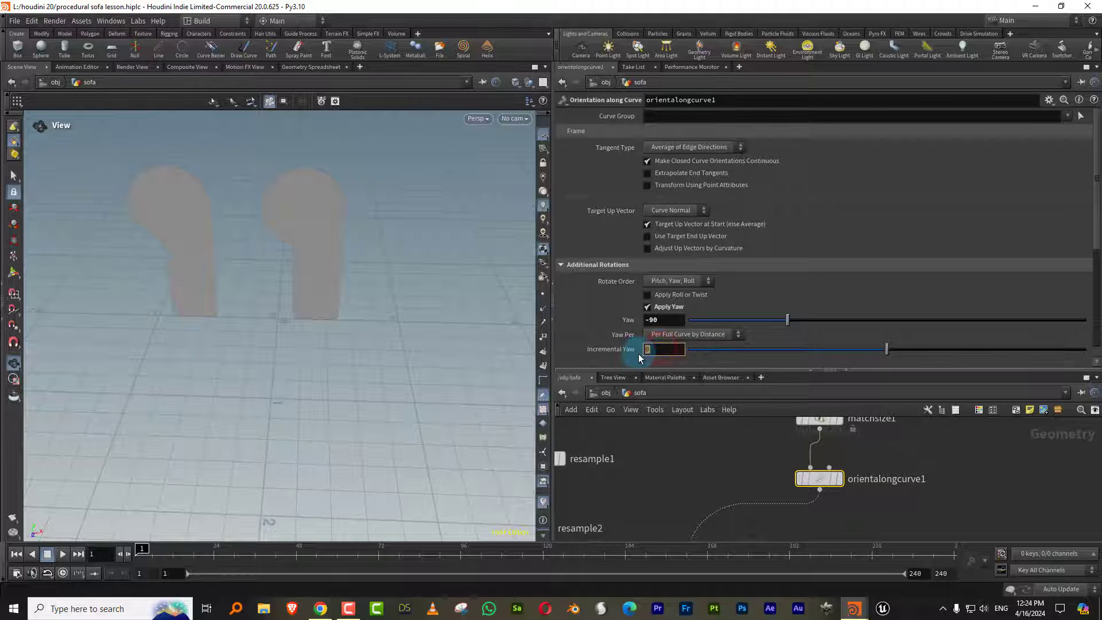
left_click(638, 358)
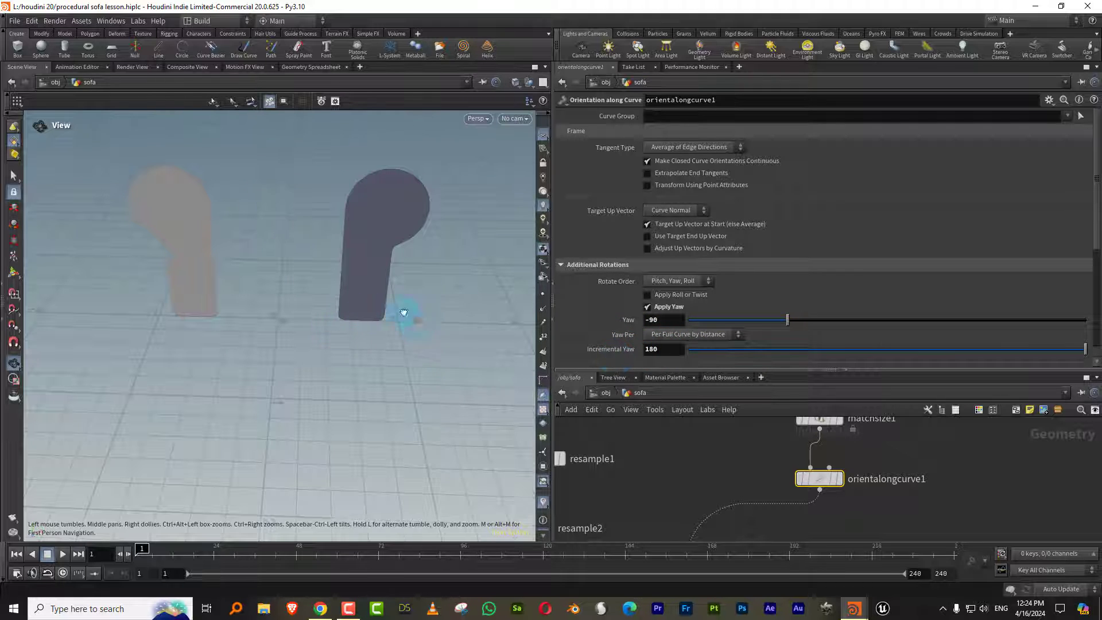
left_click_drag(404, 312, 395, 281)
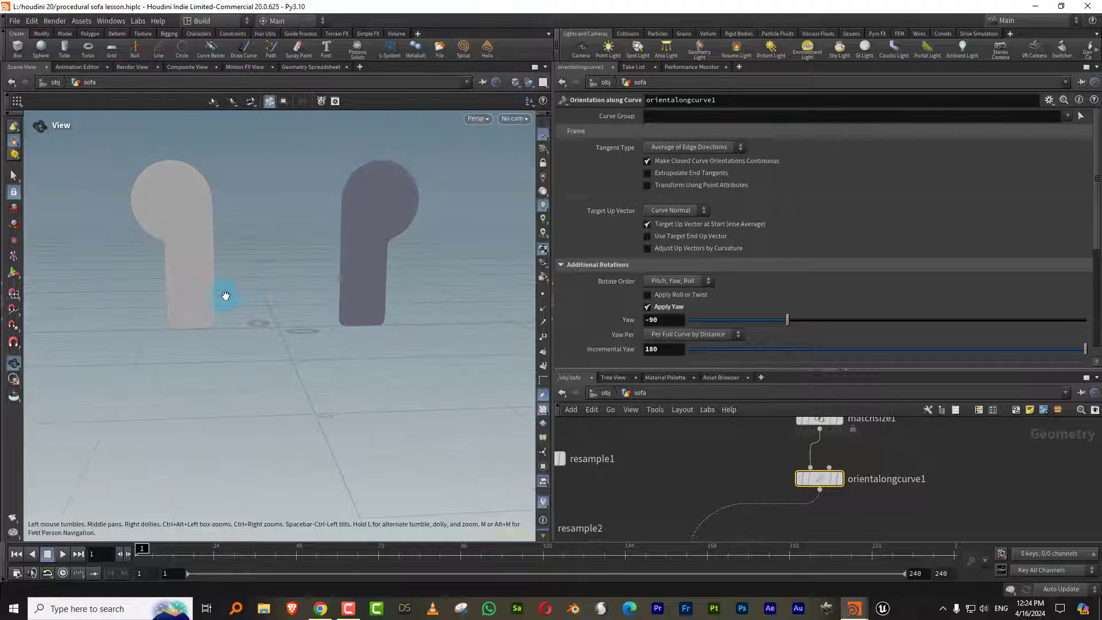
Show matchsize1's line in the viewport together with the two profile copies
left_click_drag(800, 368, 825, 253)
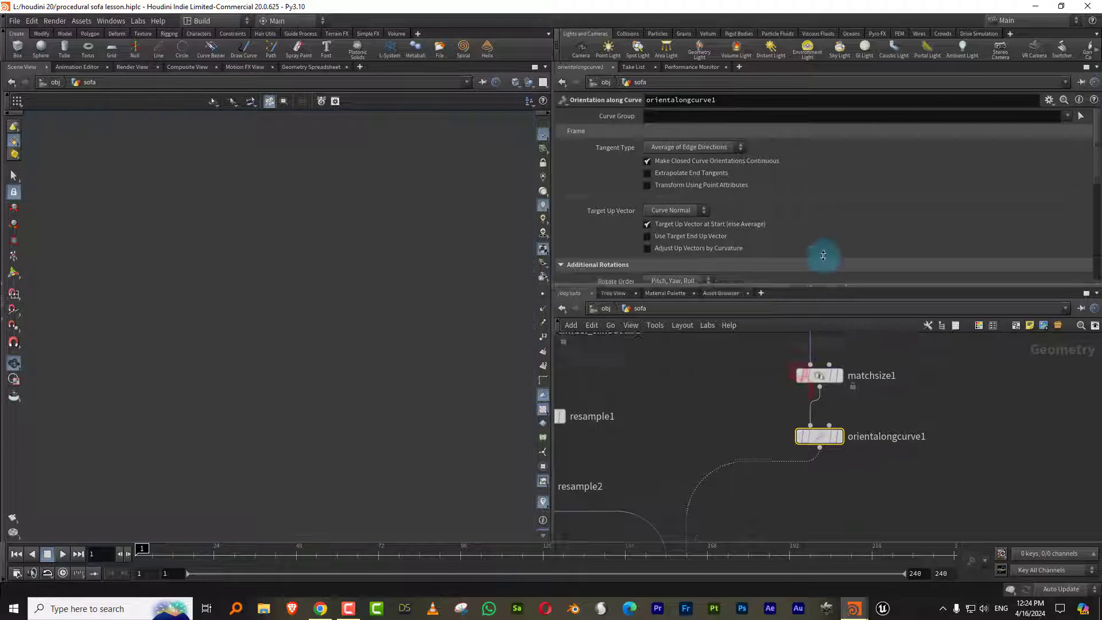
left_click(795, 470)
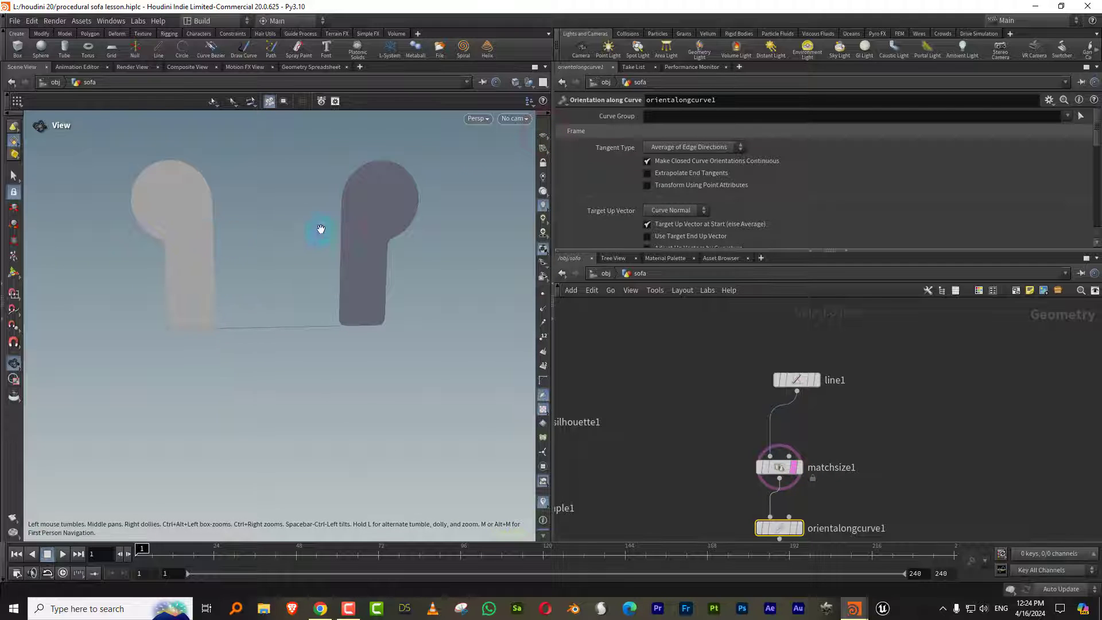
middle_click_drag(827, 500, 817, 415)
Add a Reverse node below copytopoints2 and display it
middle_click_drag(808, 534, 847, 438)
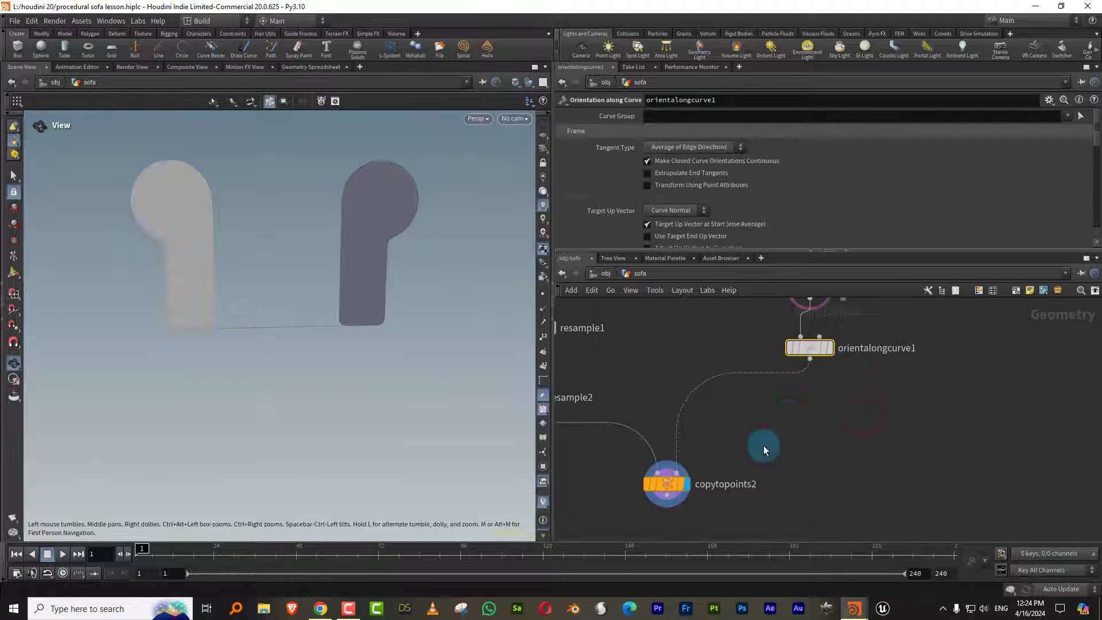
left_click(762, 443)
middle_click_drag(740, 473, 793, 431)
key("Tab")
type("rev")
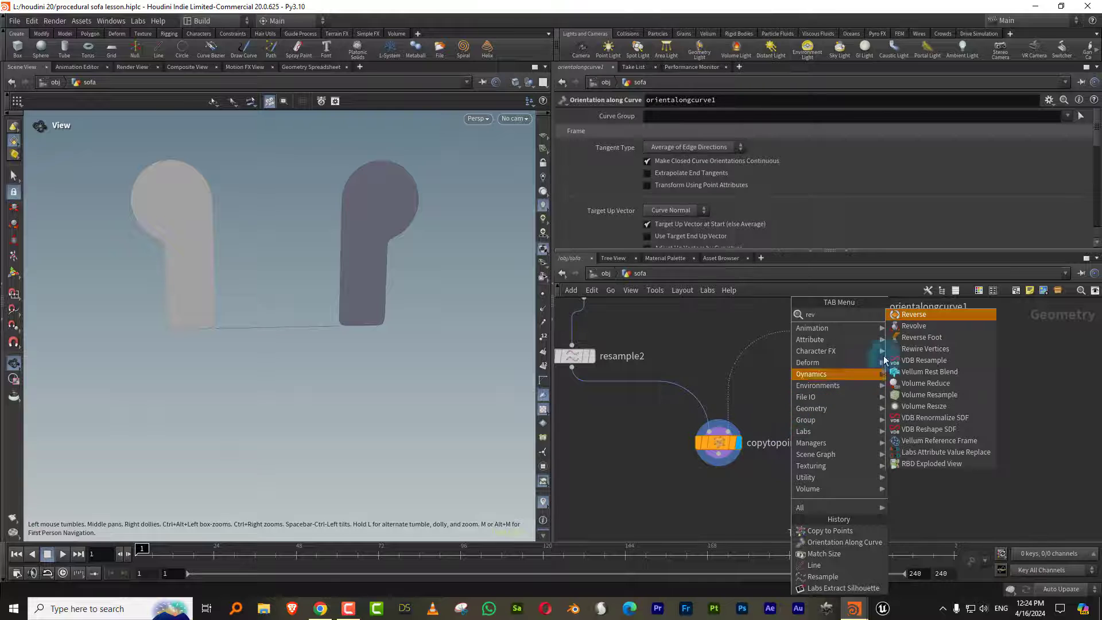
left_click(924, 315)
left_click(721, 508)
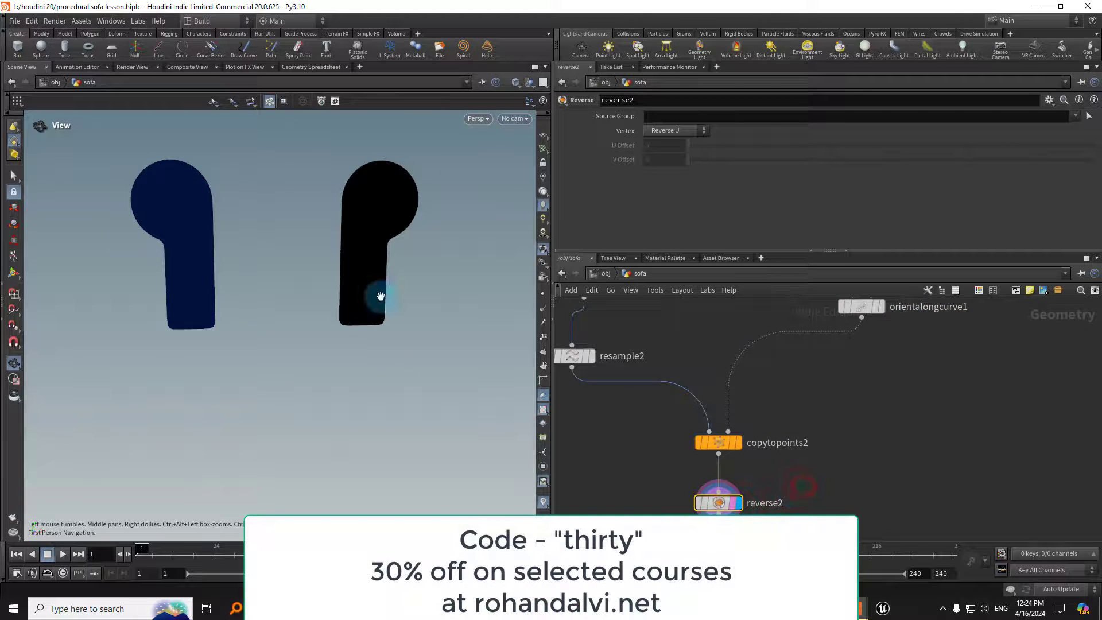
Check the face directions on copytopoints2, then set reverse2's Source Group to 1 and display reverse2
left_click(737, 443)
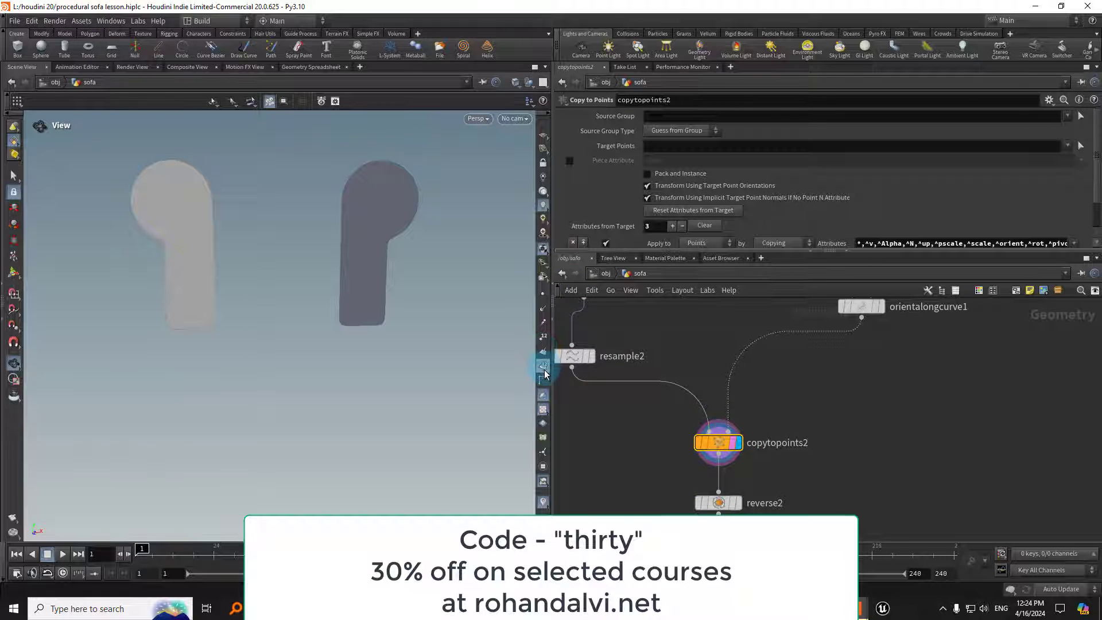
left_click(548, 368)
left_click(726, 504)
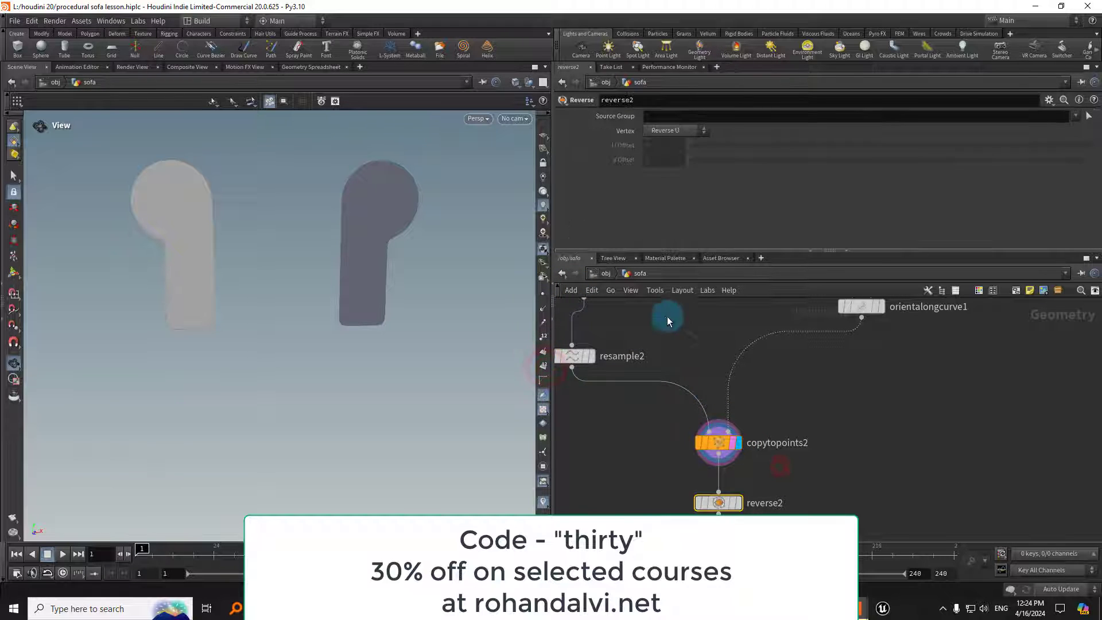
type("1")
left_click(737, 503)
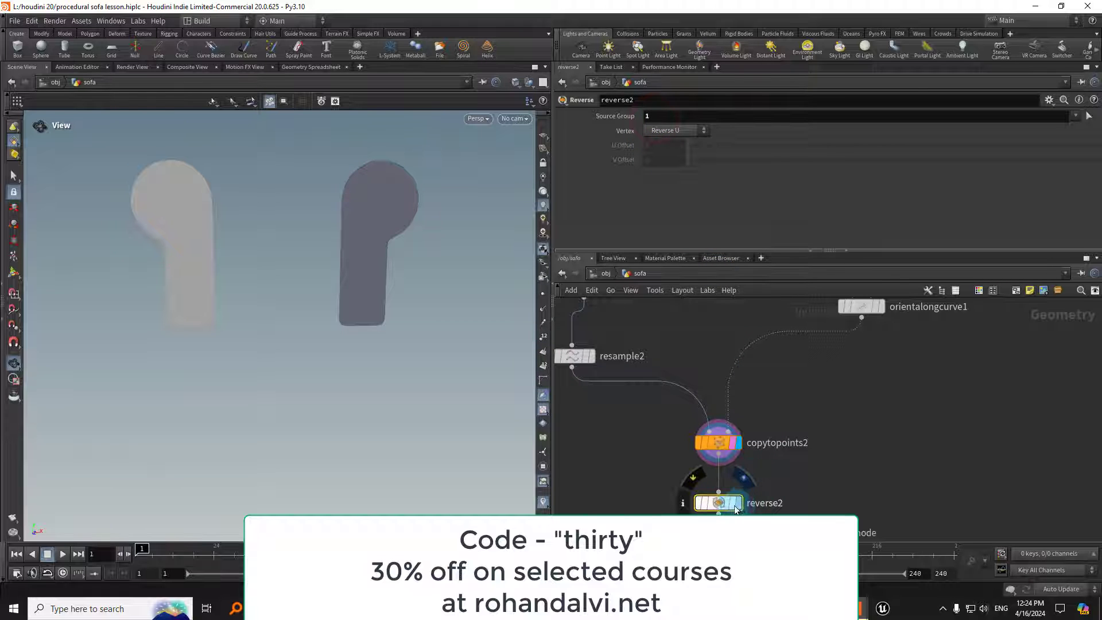
Add a Normal node below reverse2 and display it to compute the normals of both arm profiles
middle_click_drag(802, 455, 798, 395)
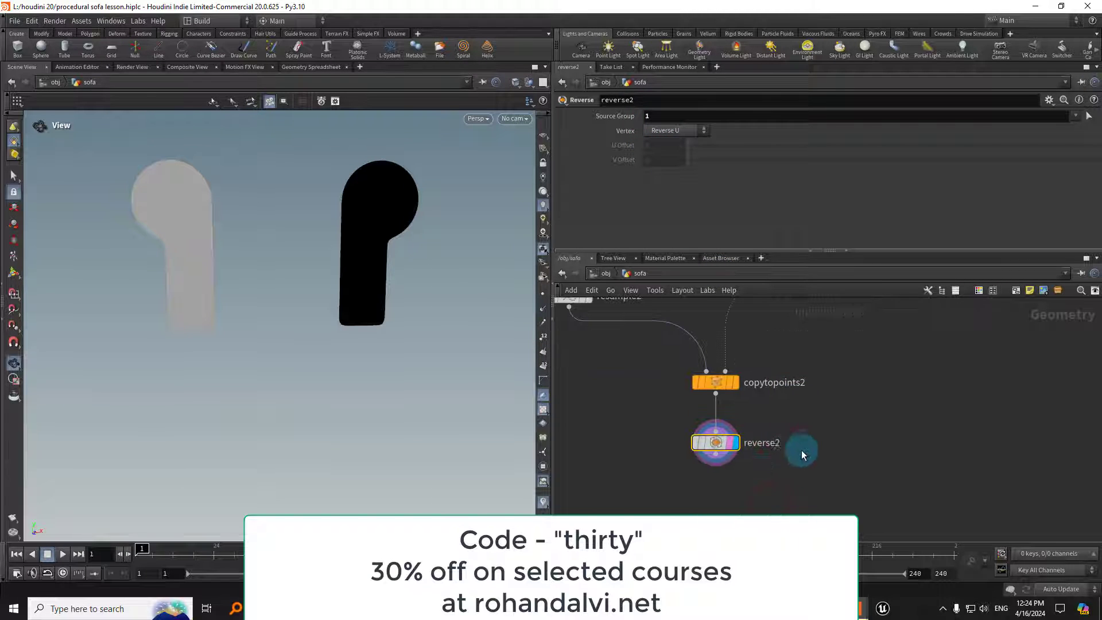
left_click_drag(409, 263, 373, 313)
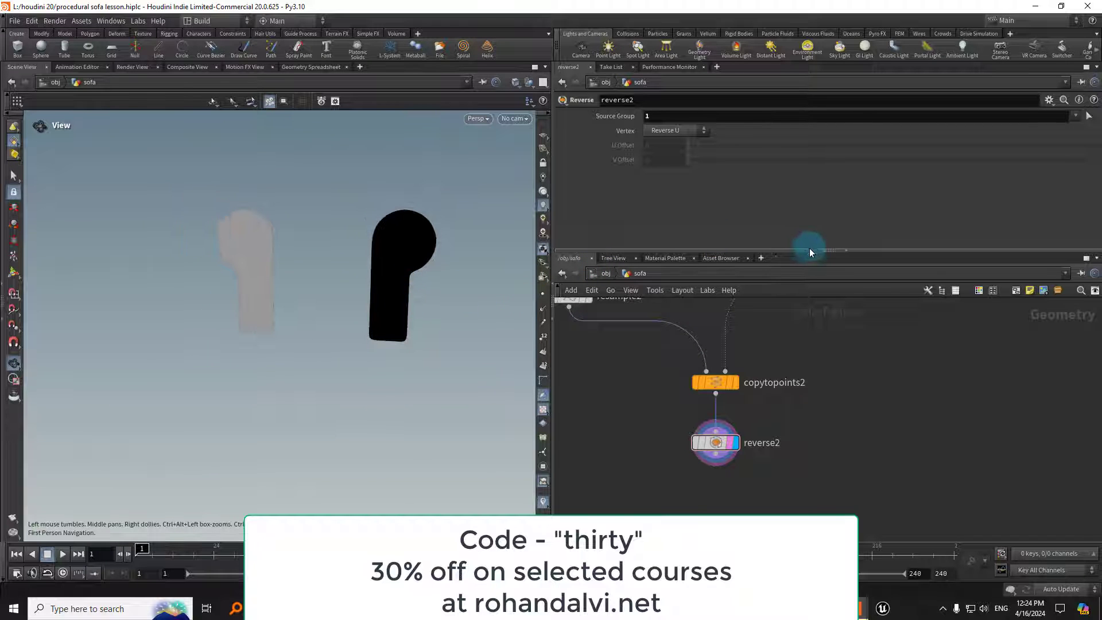
left_click(794, 249)
left_click_drag(795, 250, 794, 184)
key("Tab")
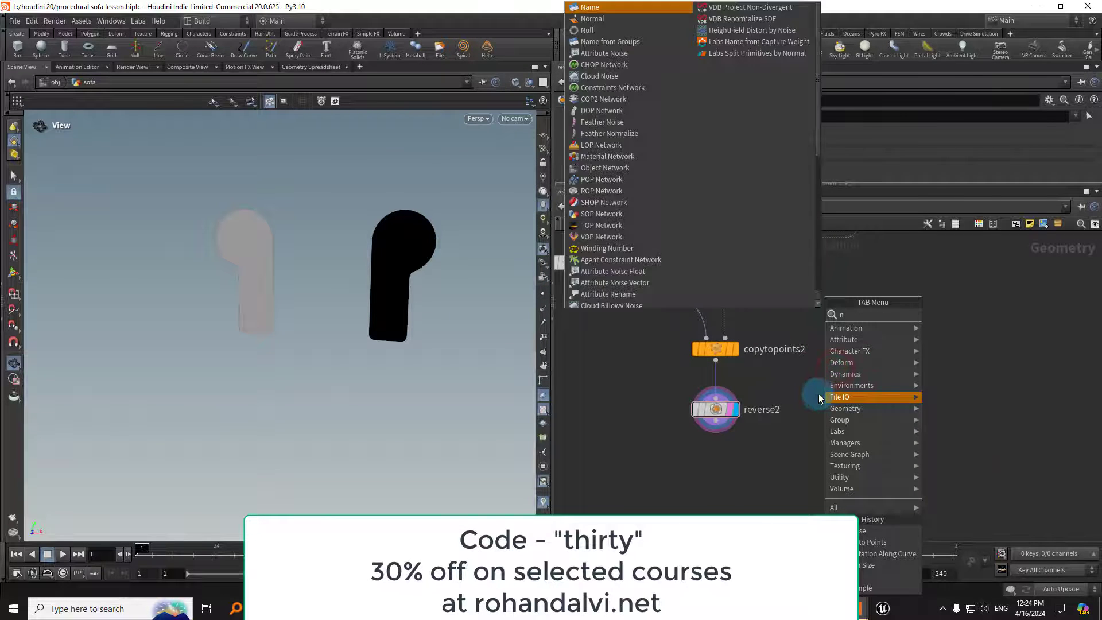
type("norm")
left_click(954, 316)
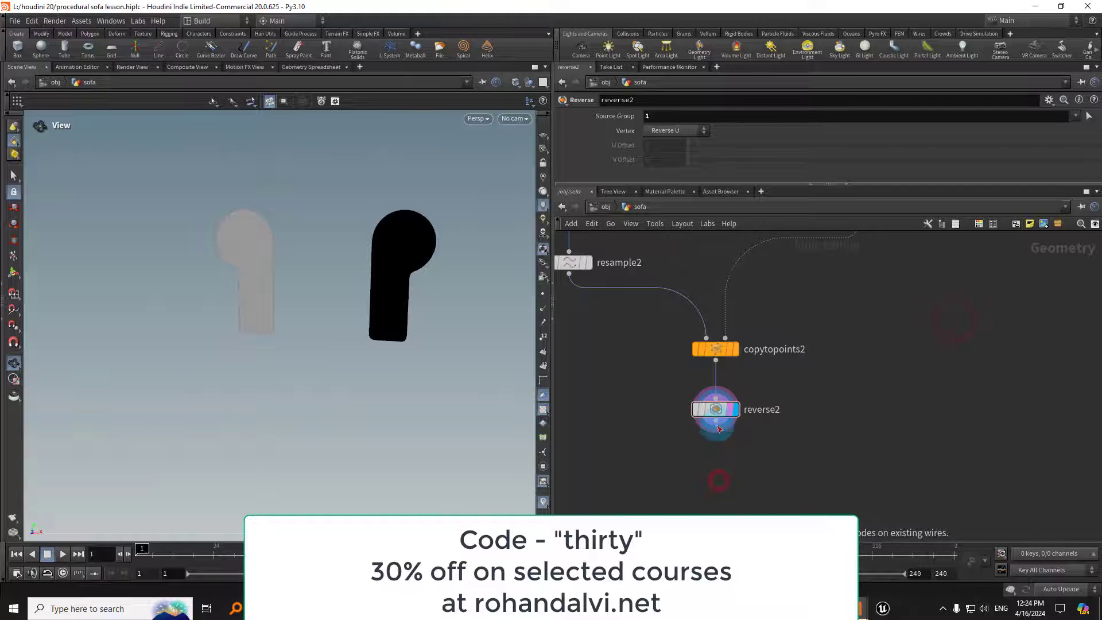
left_click(718, 428)
left_click(734, 478)
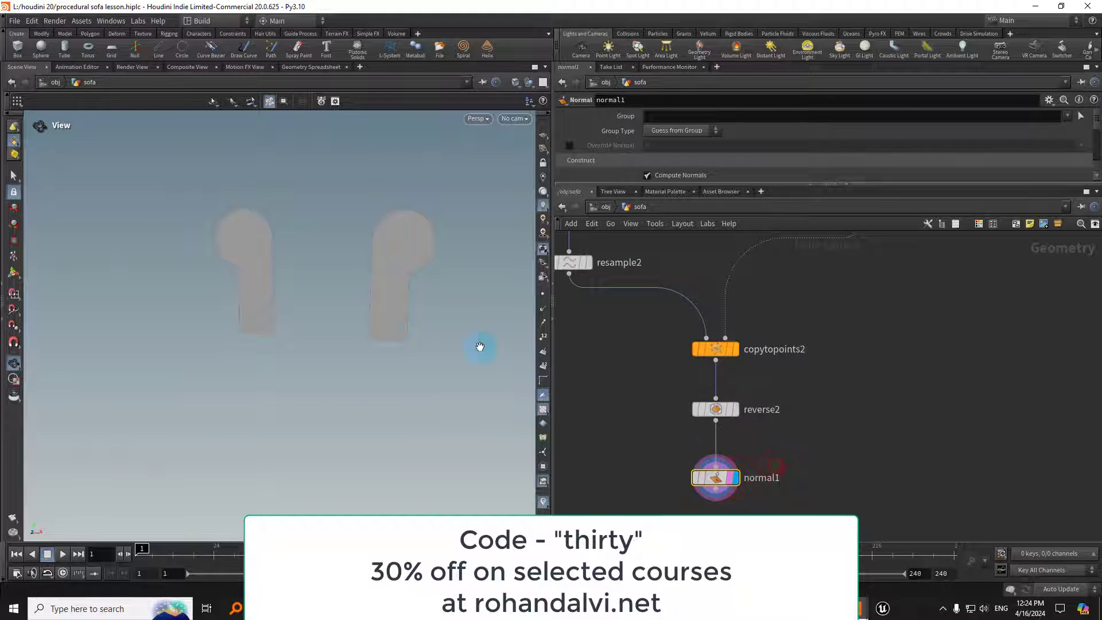
Bypass reverse2 briefly to compare the face shading, restore it, and delete the normal1 node
left_click(693, 386)
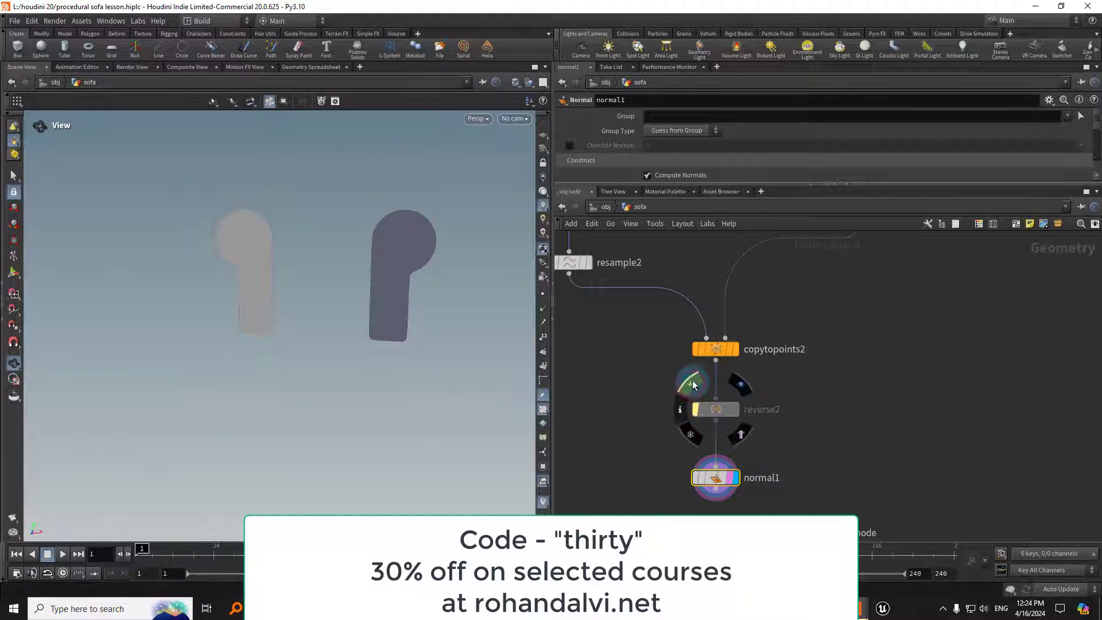
left_click(693, 385)
left_click_drag(706, 184, 761, 287)
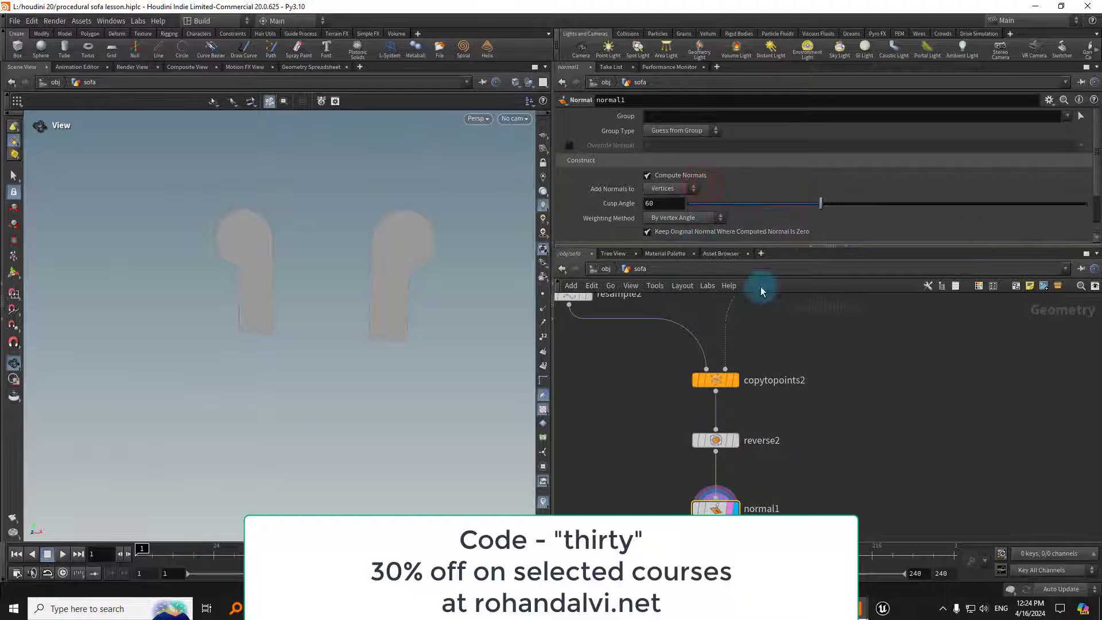
scroll(859, 373, "down", 8)
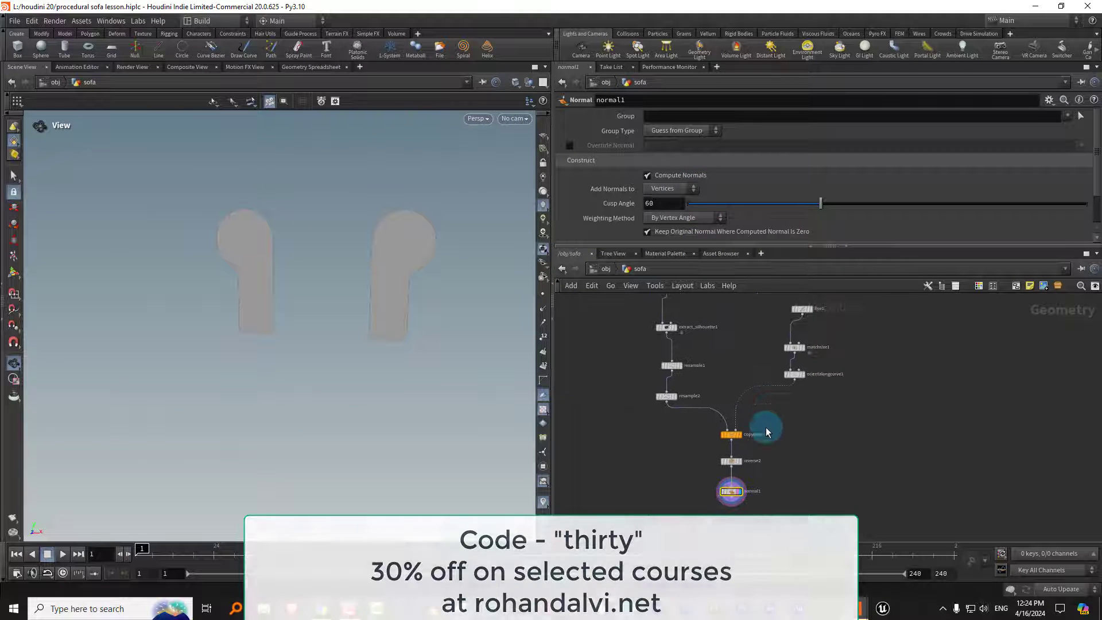
key("Delete")
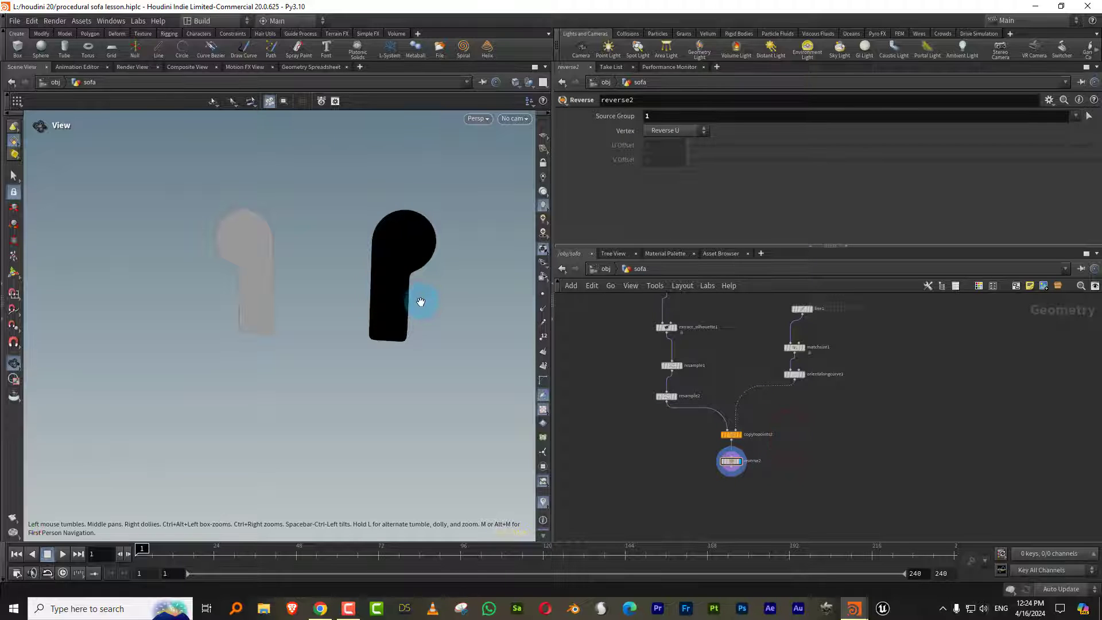
Switch the viewport to wireframe shading so the two arm profiles show as outlines
key("shift+w")
middle_click_drag(428, 298, 354, 318)
middle_click_drag(866, 364, 793, 455)
Rename the line1 node as Width
left_click_drag(786, 369, 727, 458)
left_click_drag(805, 414, 802, 446)
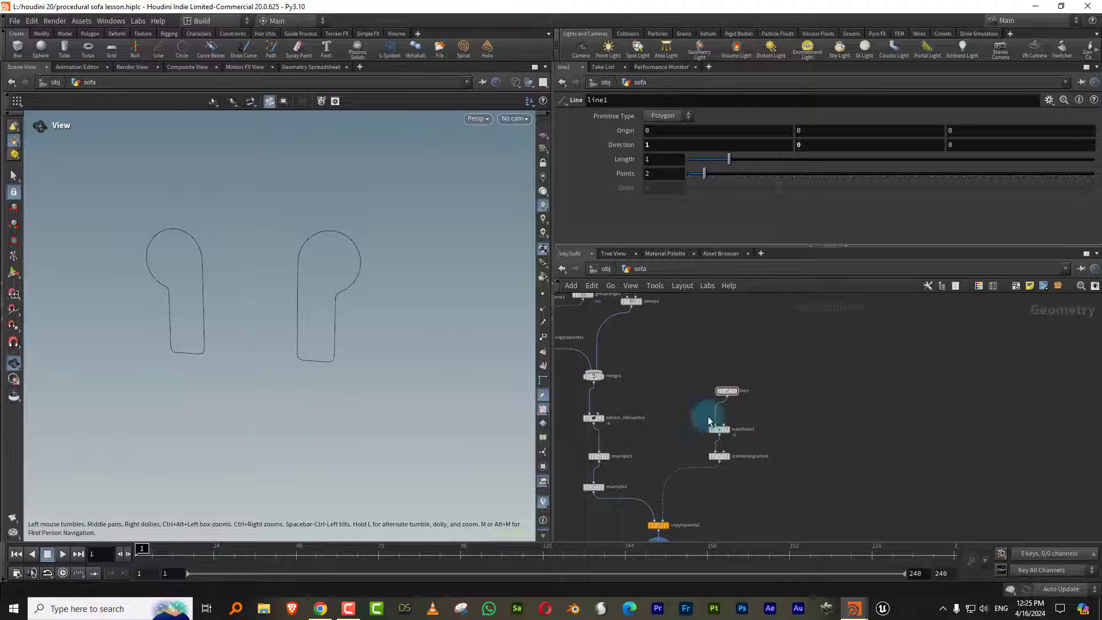
middle_click_drag(742, 410, 729, 395)
scroll(736, 405, "up", 3)
left_click(771, 397)
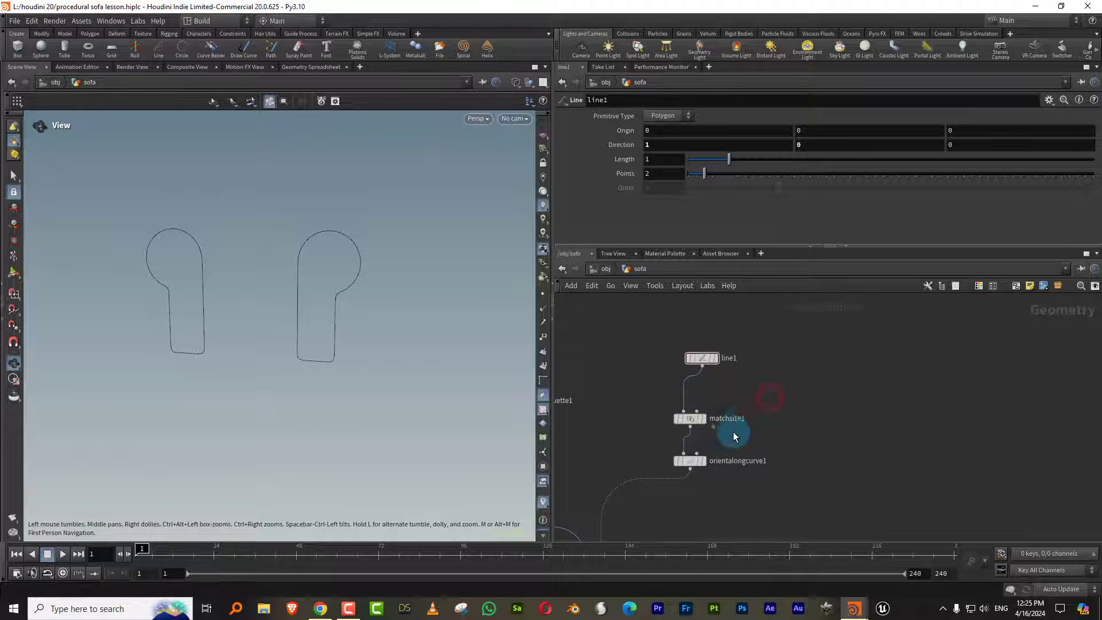
left_click(735, 359)
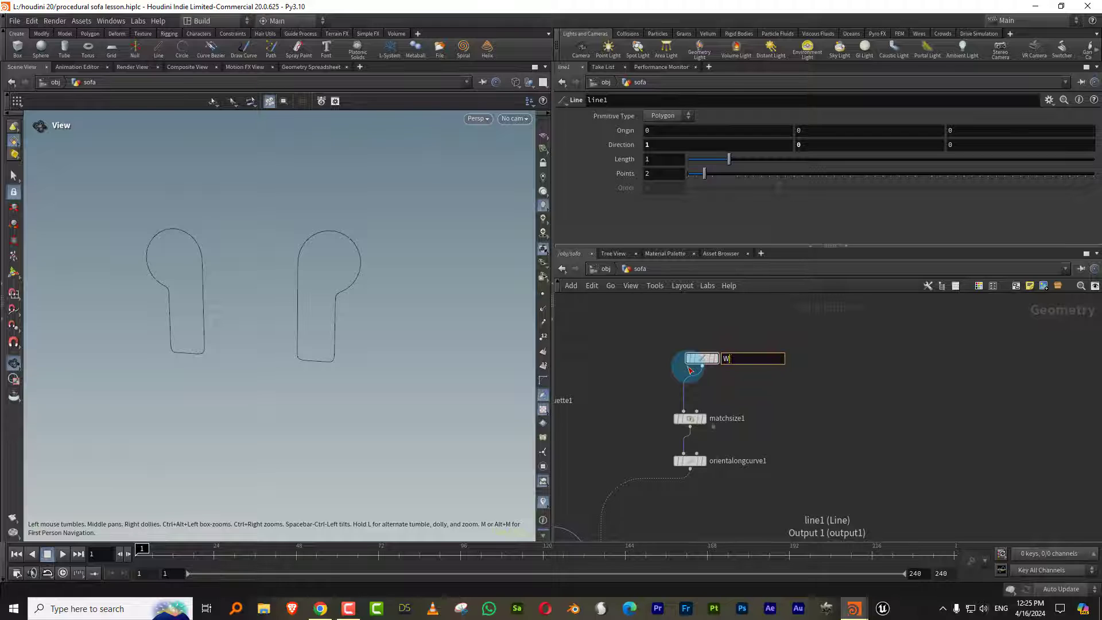
type("Width")
key("Return")
left_click(774, 343)
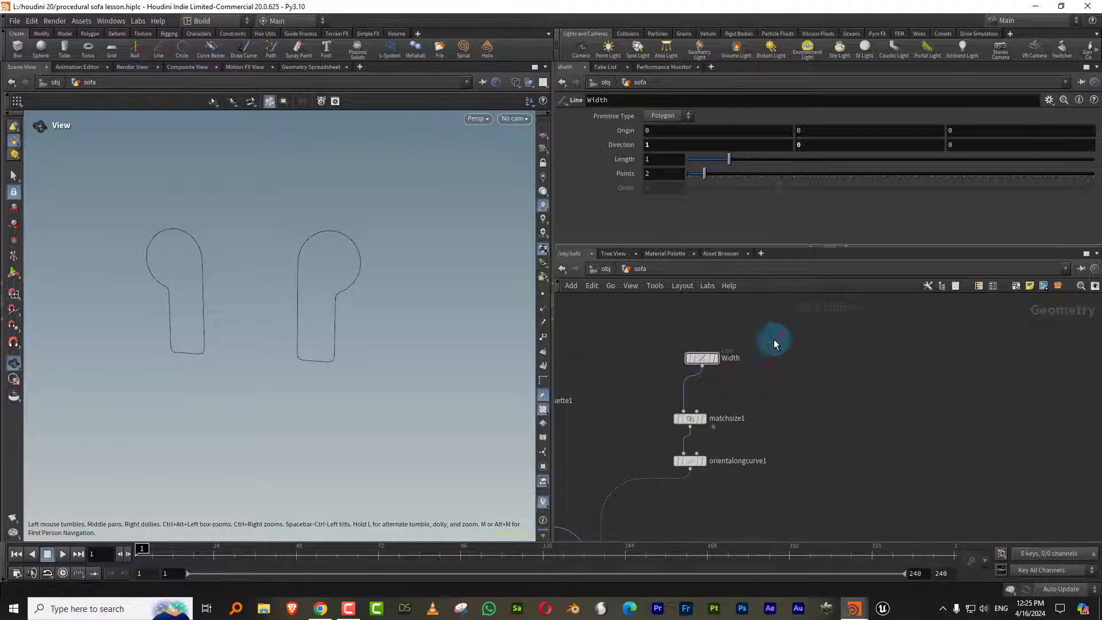
Colour the Width node yellow in the network
key("c")
left_click(1080, 477)
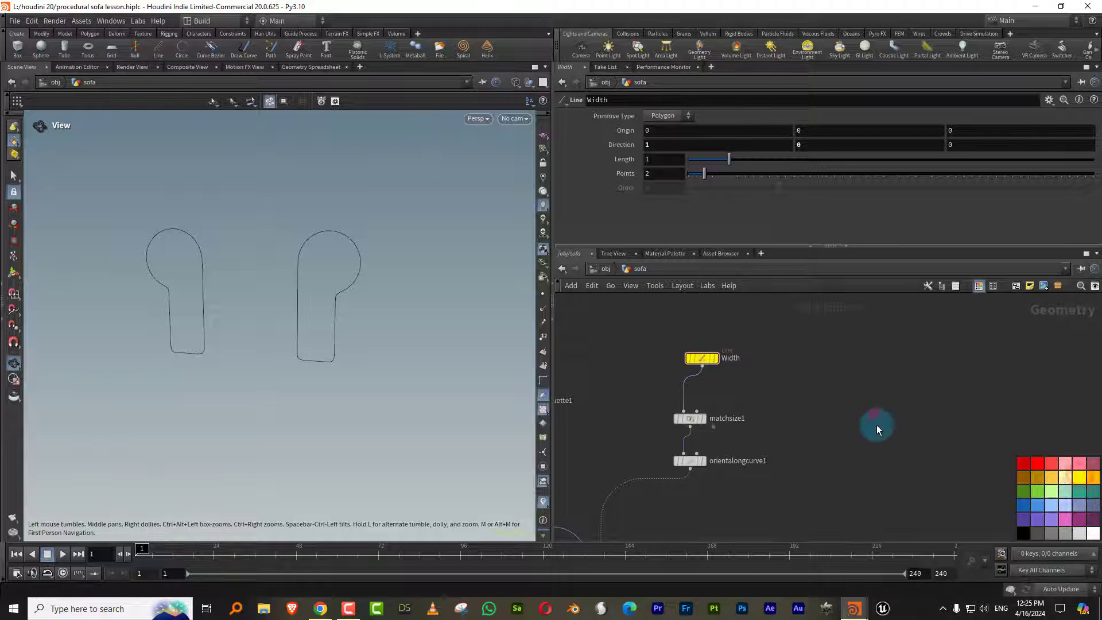
scroll(876, 415, "down", 5)
scroll(838, 425, "up", 5)
key("c")
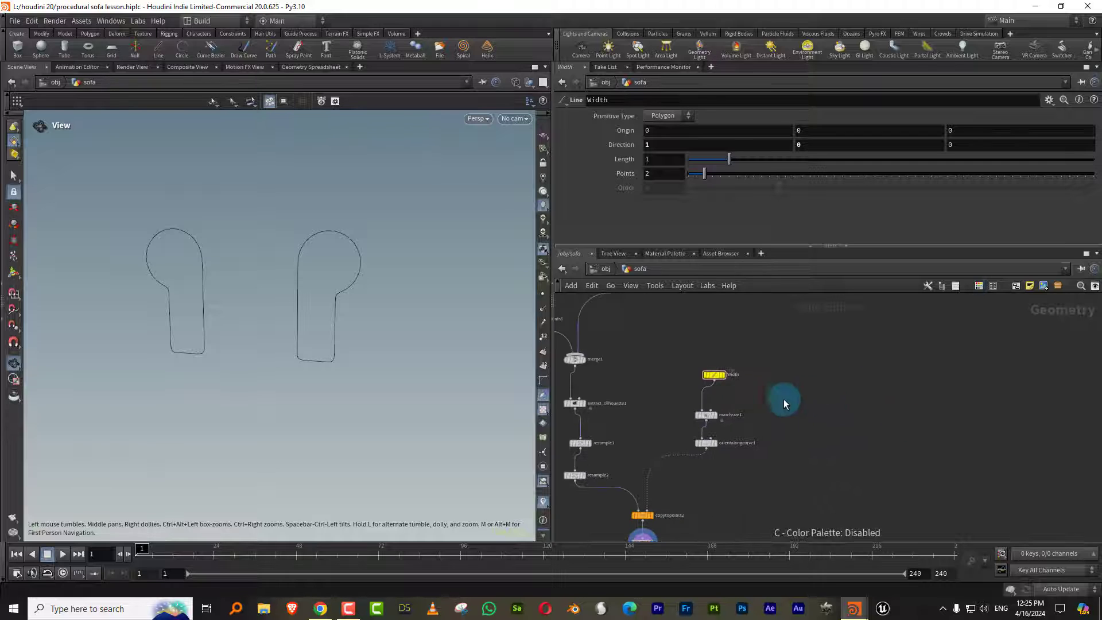
left_click_drag(698, 398, 699, 400)
Colour the Height line node red and the Width line node green in the network
middle_click_drag(766, 357, 807, 483)
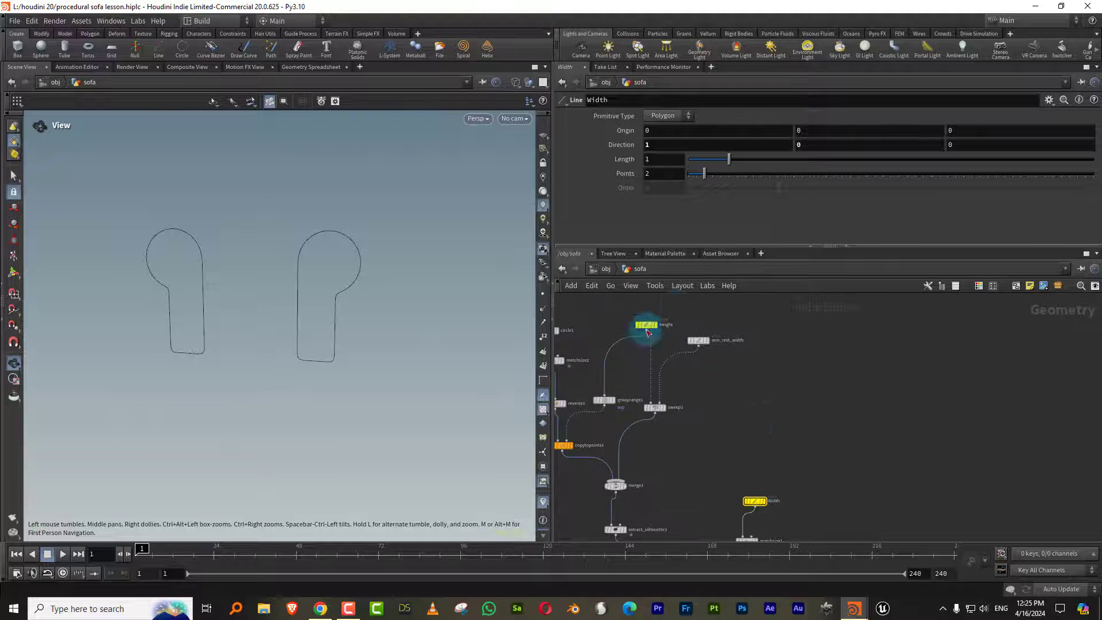
left_click_drag(623, 338, 625, 339)
key("c")
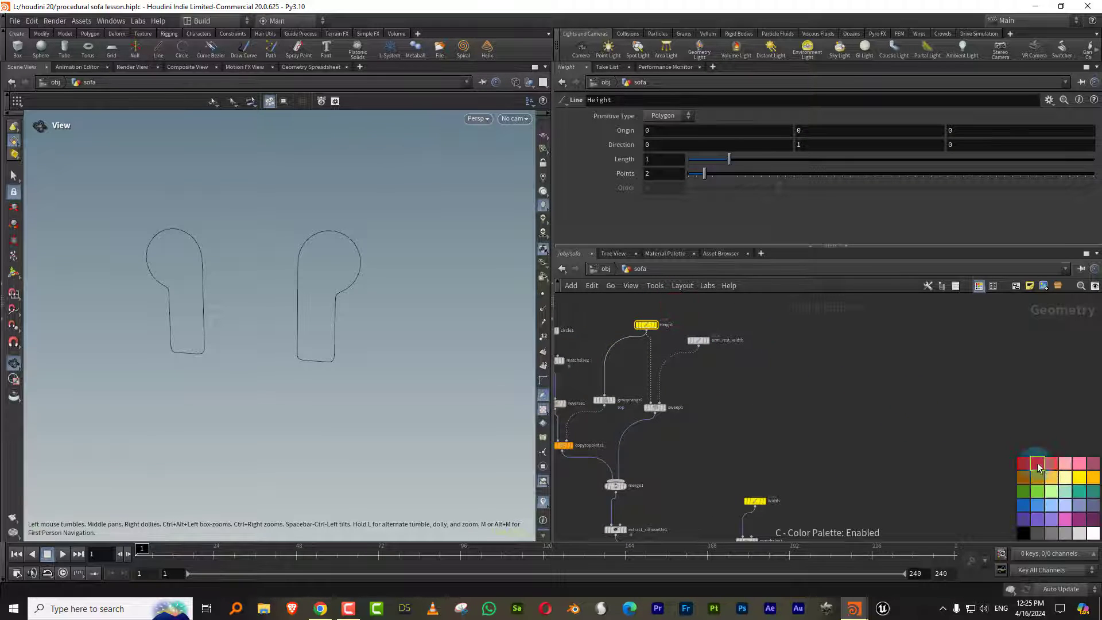
left_click(1038, 463)
left_click_drag(810, 478, 724, 517)
key("c")
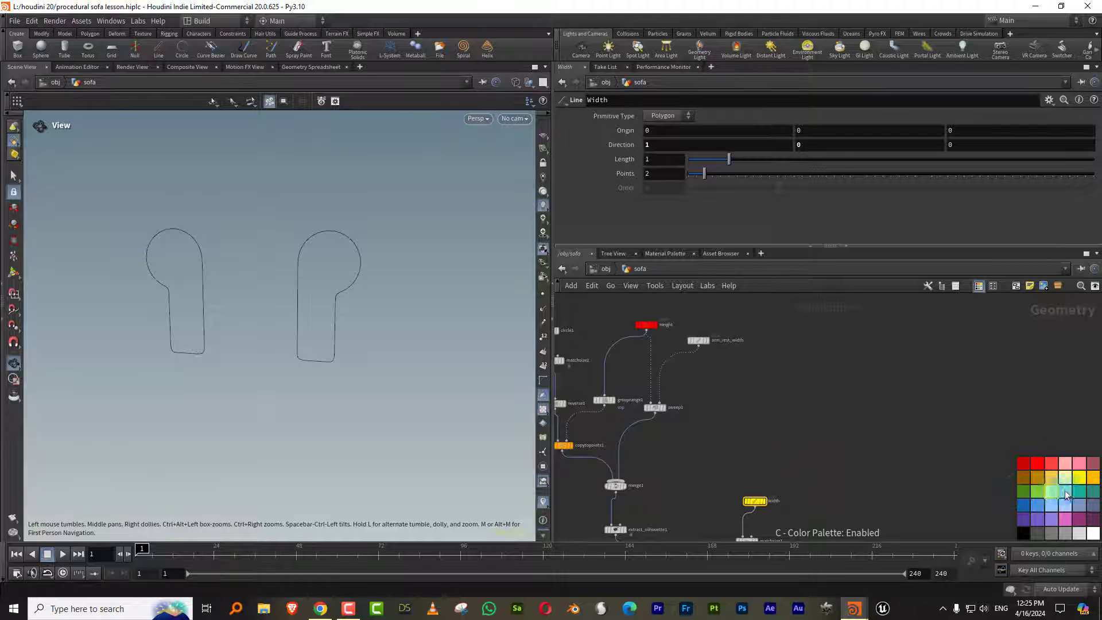
left_click(1037, 489)
scroll(838, 472, "down", 2)
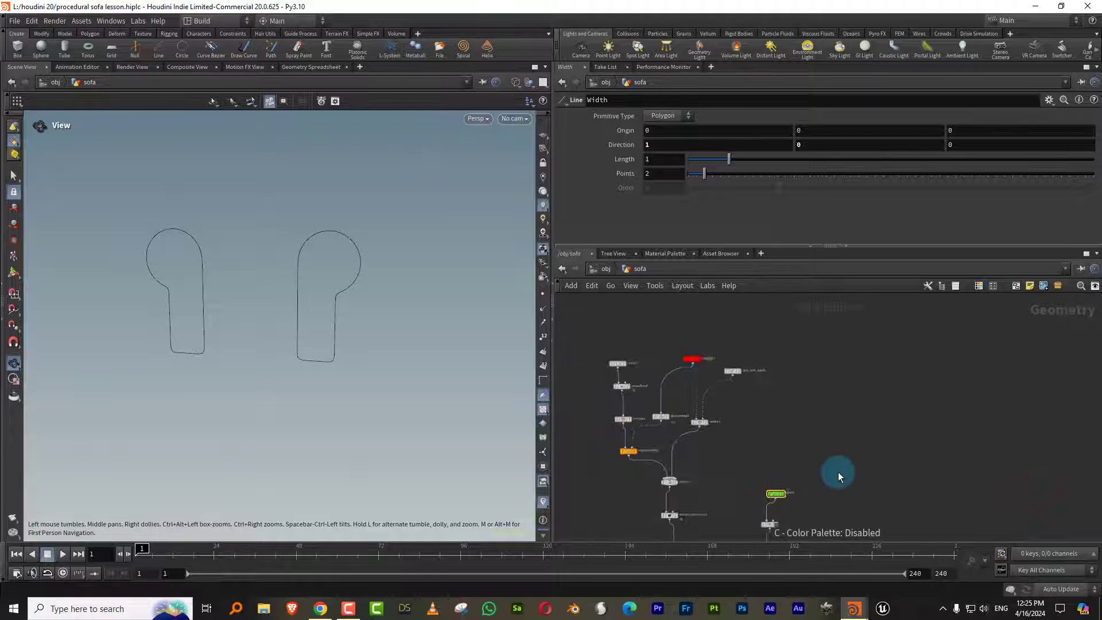
scroll(766, 428, "up", 3)
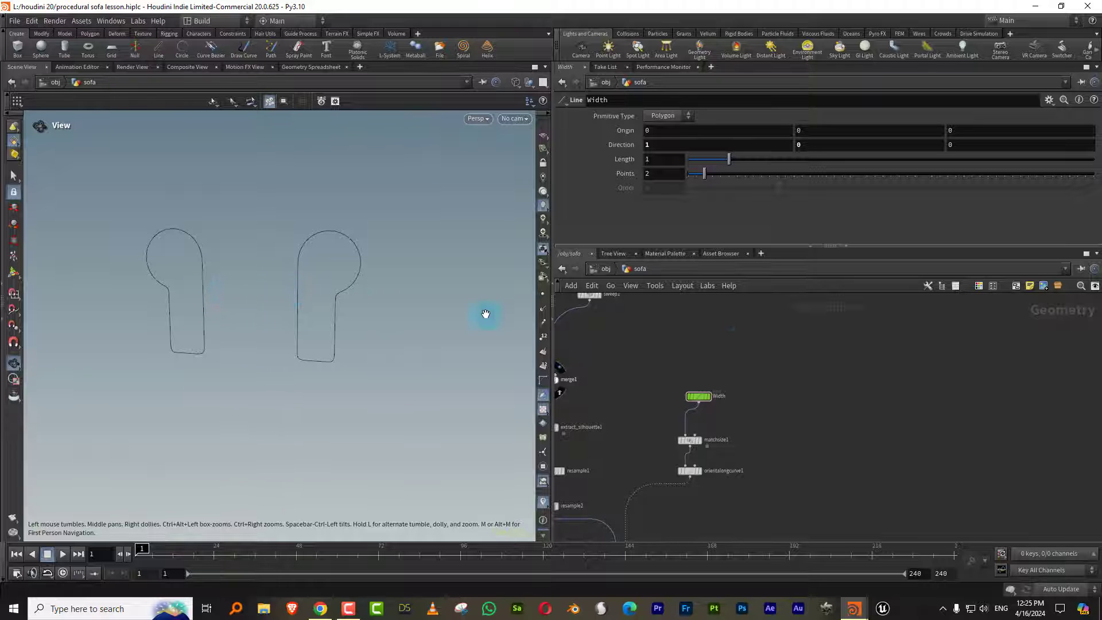
Add a Carve node above and beside the Width node in the network
middle_click_drag(573, 320, 563, 370)
middle_click_drag(738, 332, 732, 392)
scroll(739, 416, "down", 1)
key("Tab")
type("ca")
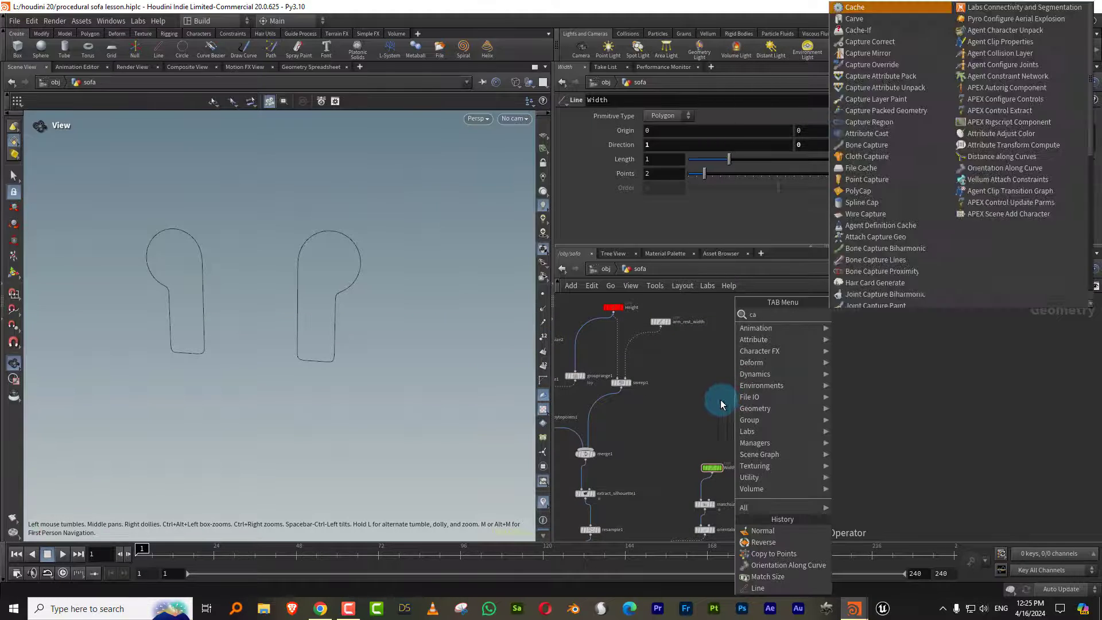
type("rve")
key("Return")
left_click(760, 426)
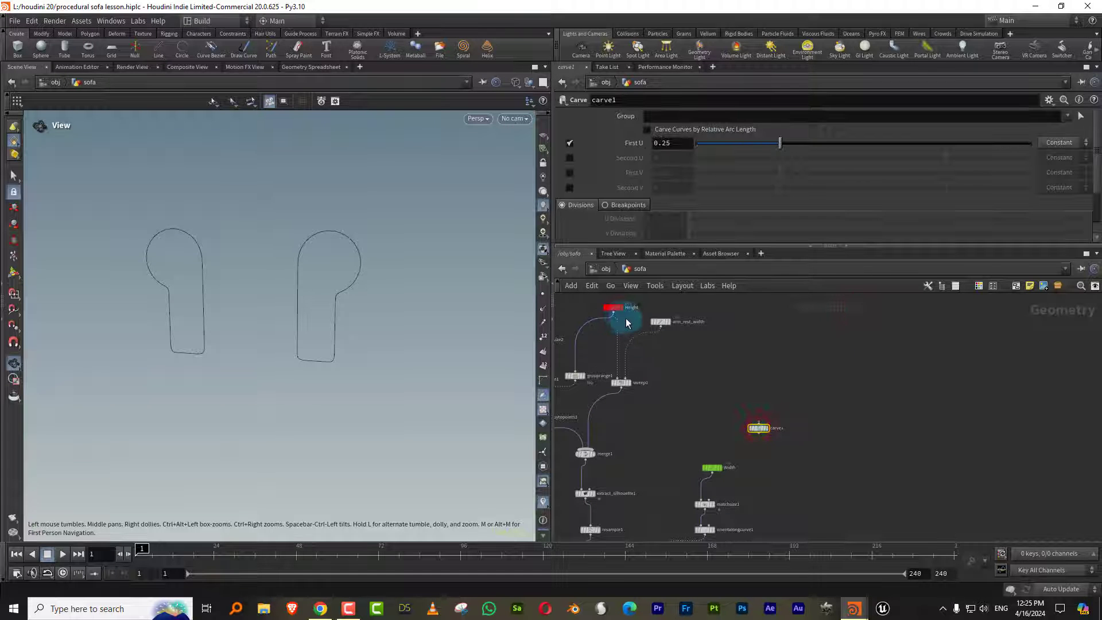
Connect the Height line's output to carve1, place carve1 beside the Width node and display it
left_click(614, 314)
left_click(763, 416)
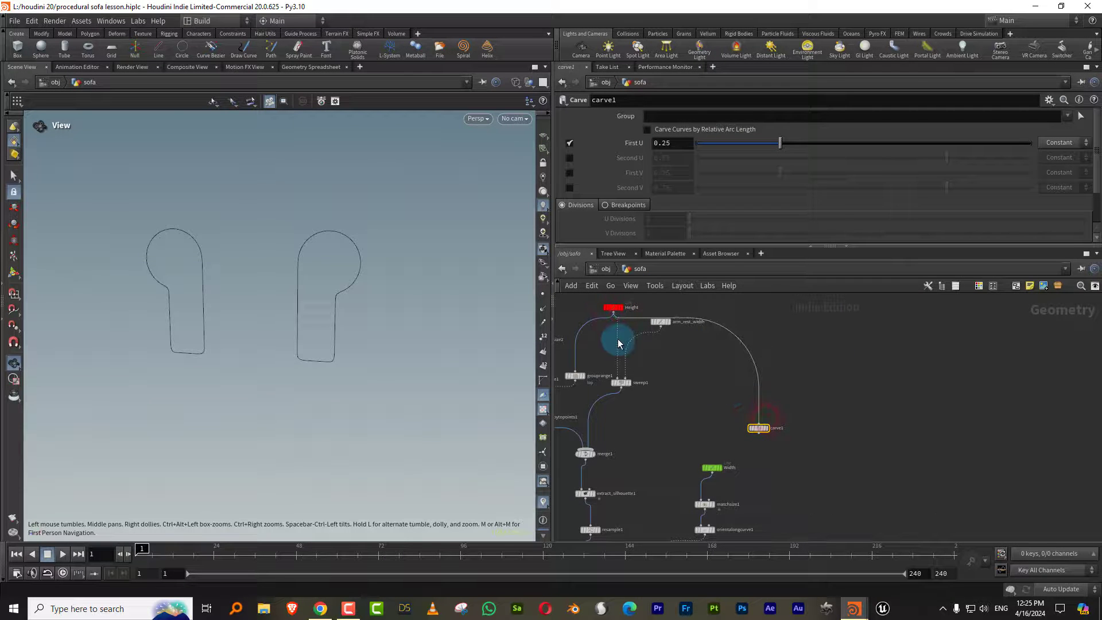
left_click(618, 346)
left_click(759, 422)
middle_click_drag(762, 427, 778, 398)
left_click_drag(777, 399, 796, 437)
scroll(813, 450, "up", 3)
left_click(806, 437)
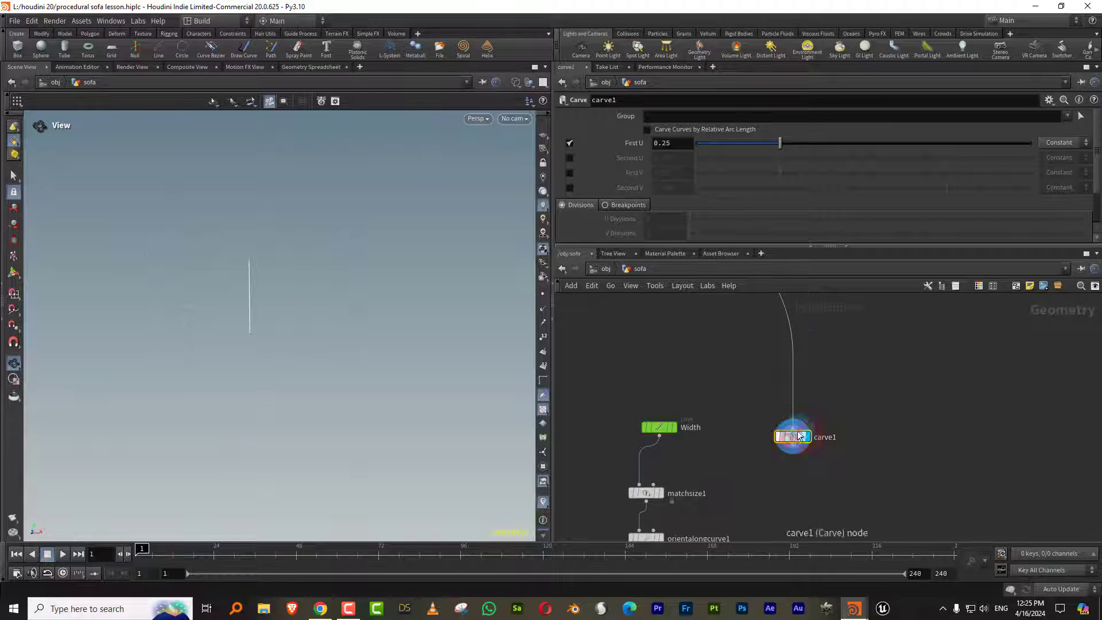
Turn off First U on carve1 and enable Second U at 0.752
left_click(567, 145)
left_click(570, 157)
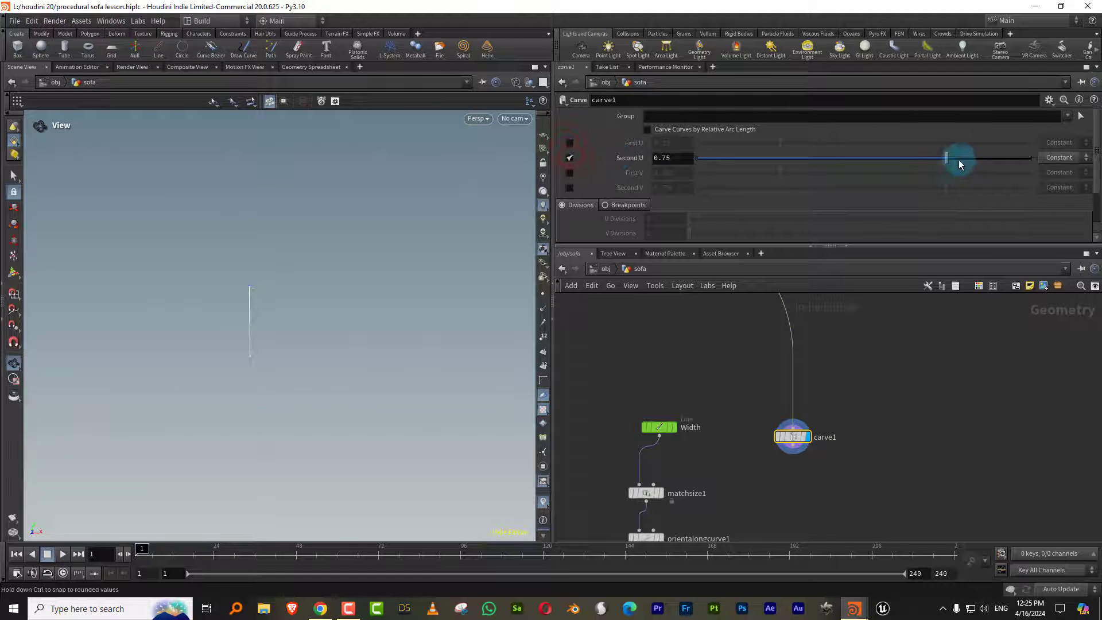
left_click_drag(937, 161, 947, 164)
Add a second Carve node below carve1, connect it to carve1's output and display it
middle_click_drag(867, 409, 861, 366)
key("Tab")
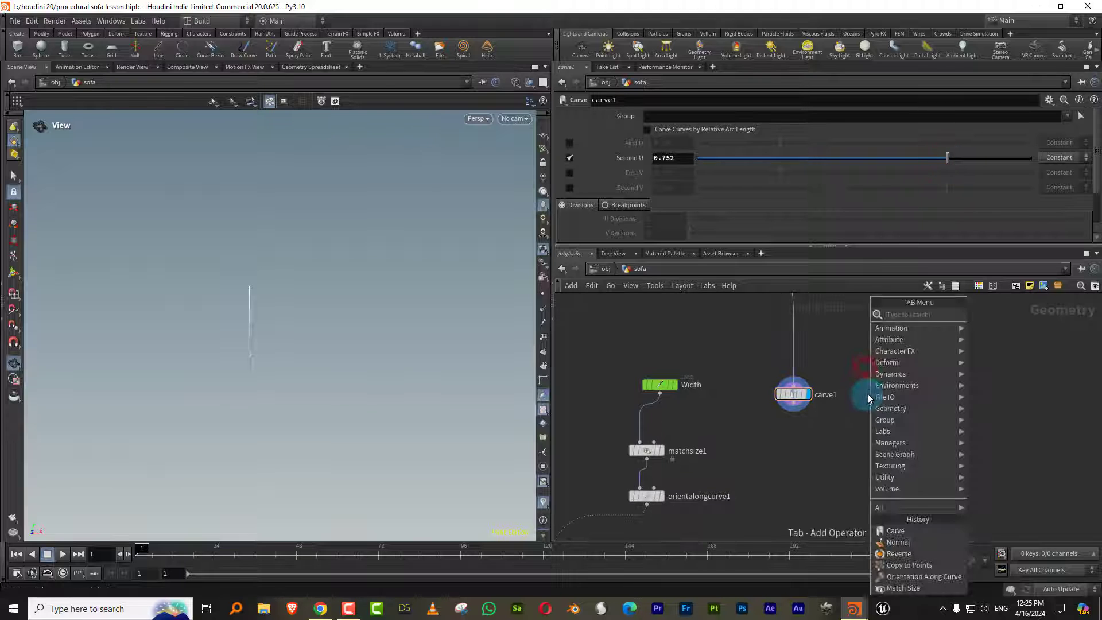
type("carve")
left_click(990, 314)
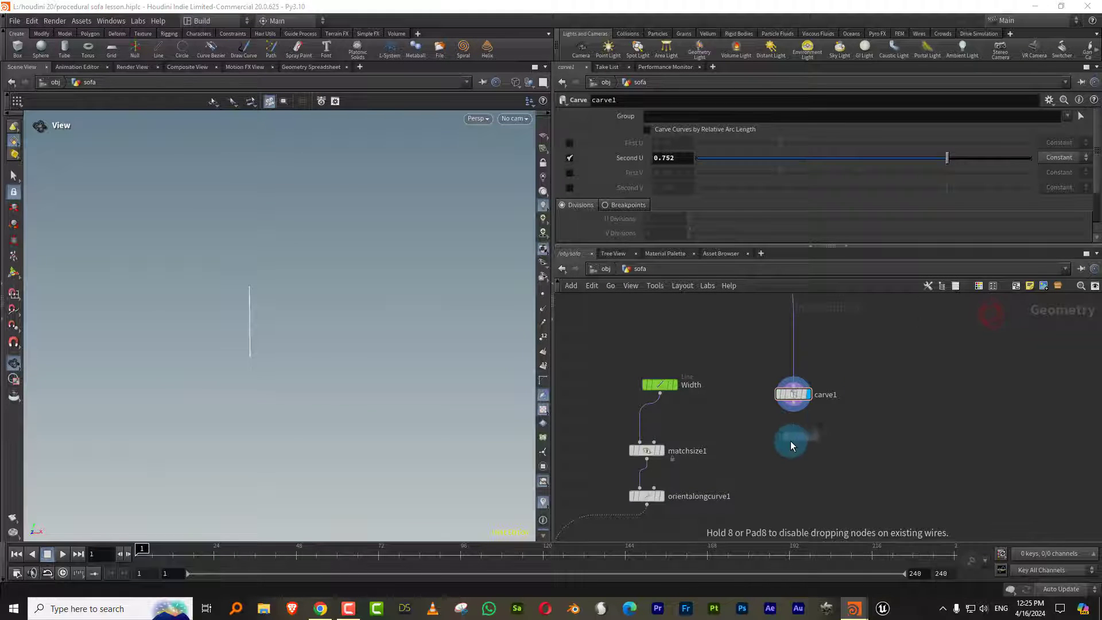
left_click(792, 440)
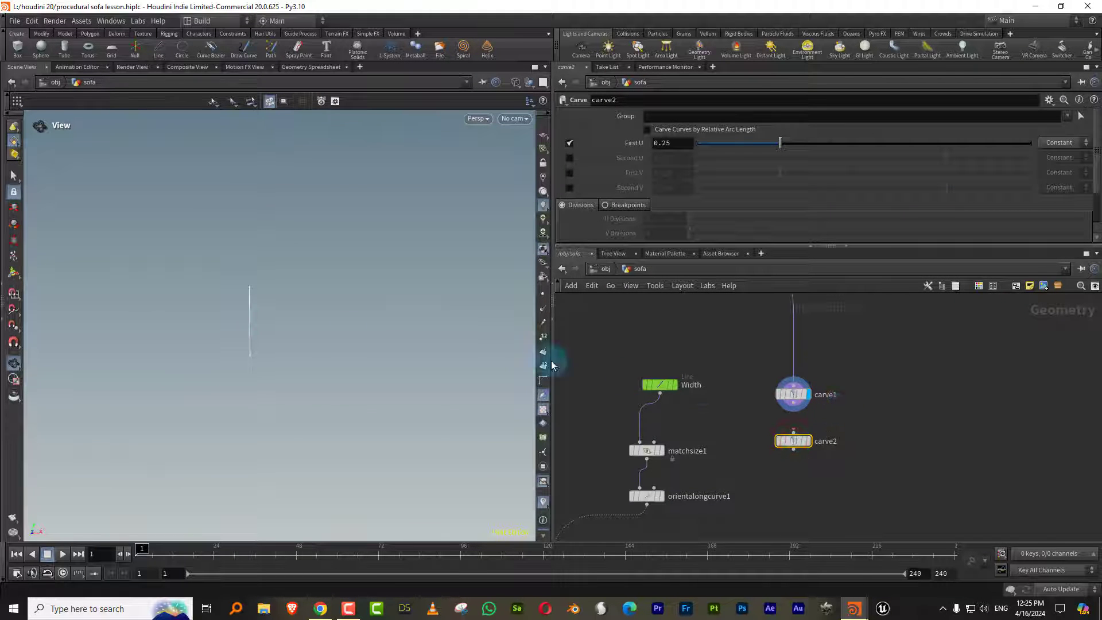
left_click(790, 435)
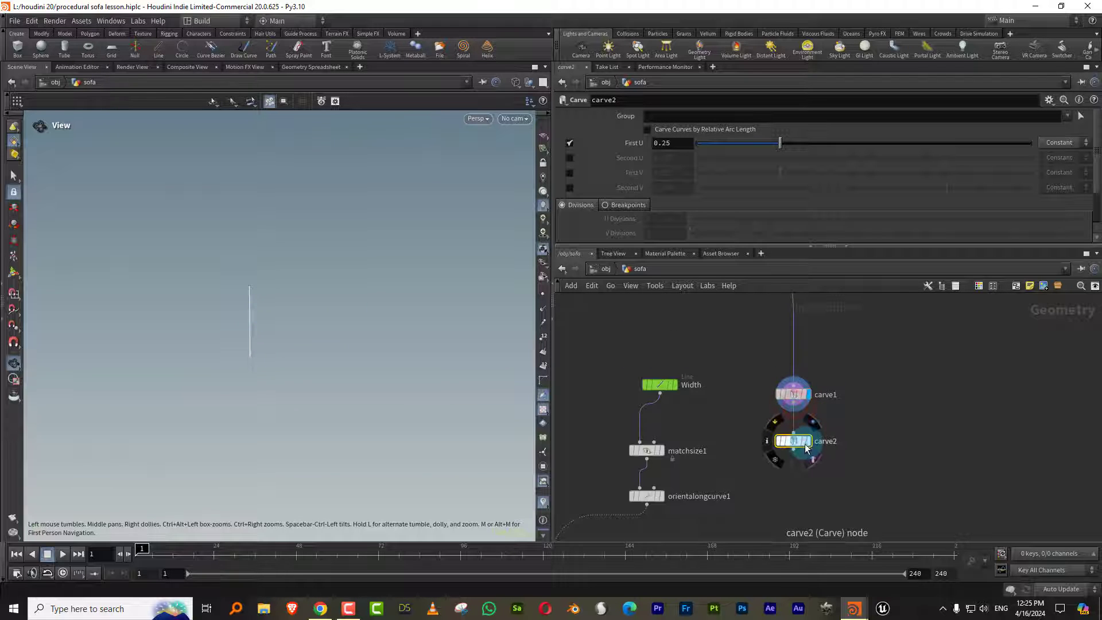
left_click(810, 442)
On carve2, turn off First U, enable Second U at 0.722 and turn on Keep Outside
left_click(569, 143)
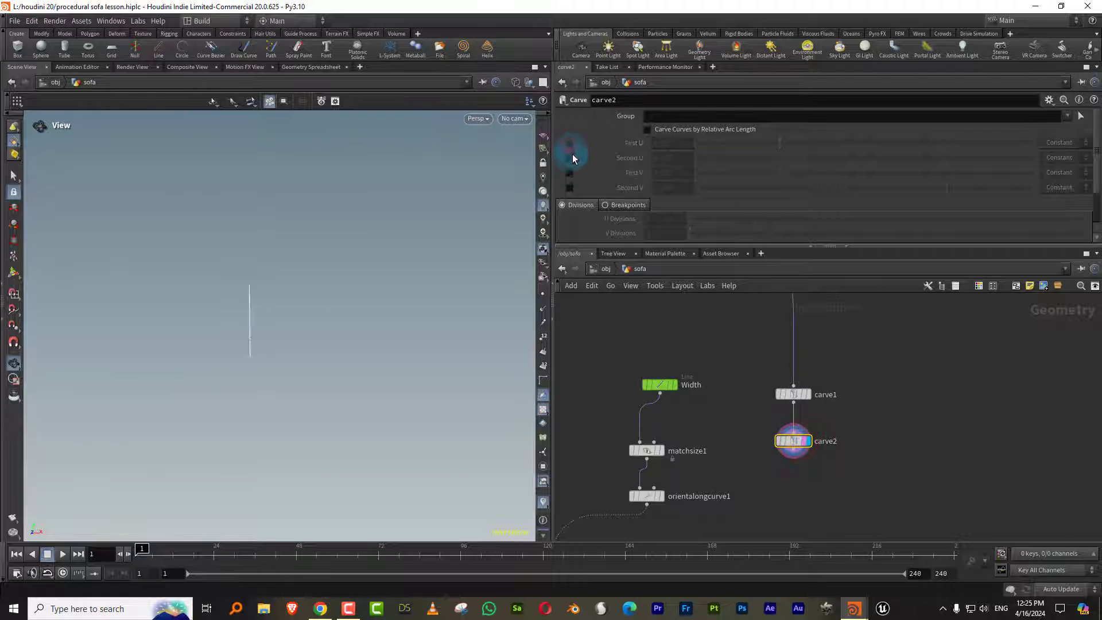
left_click(569, 157)
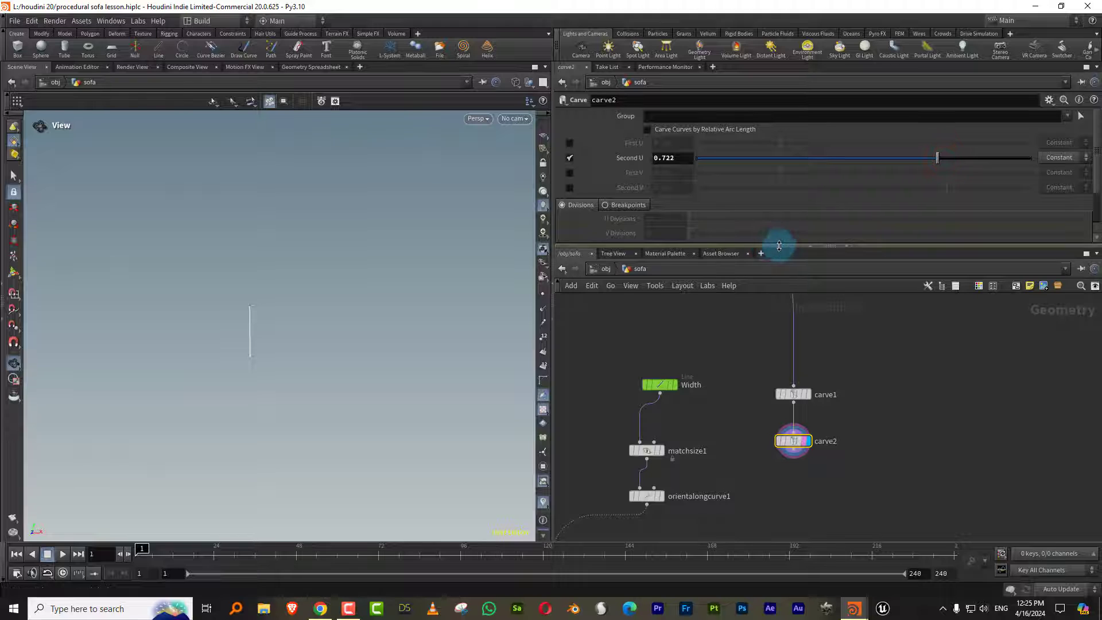
left_click_drag(769, 246, 770, 356)
left_click(649, 278)
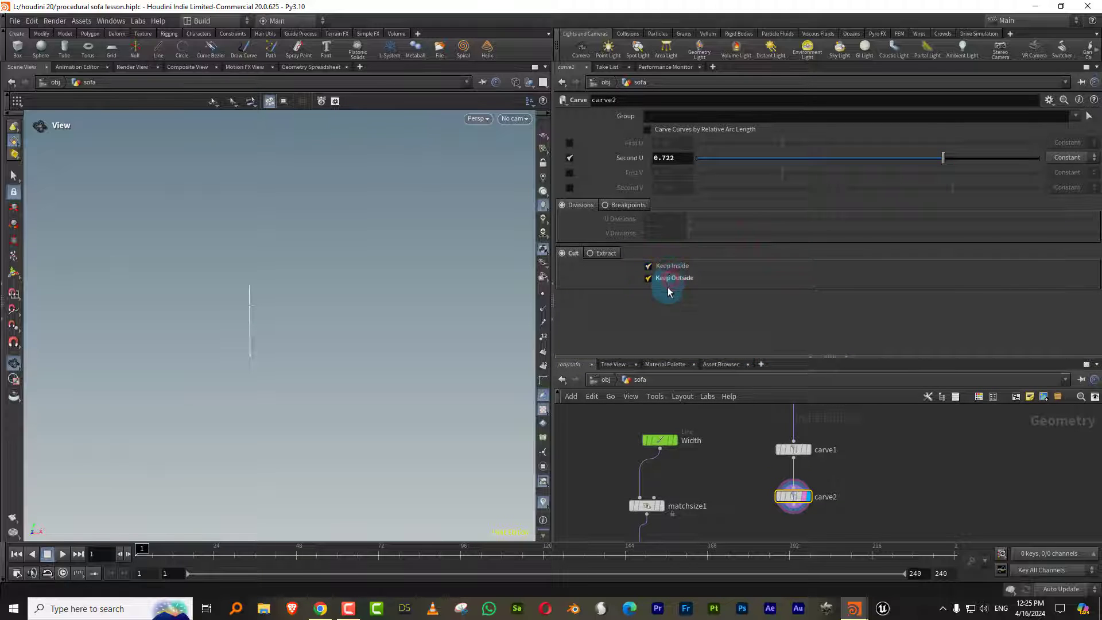
Set carve2's Second U to 0.612 to move the split point along the line
left_click_drag(943, 158, 916, 168)
left_click_drag(779, 355, 798, 263)
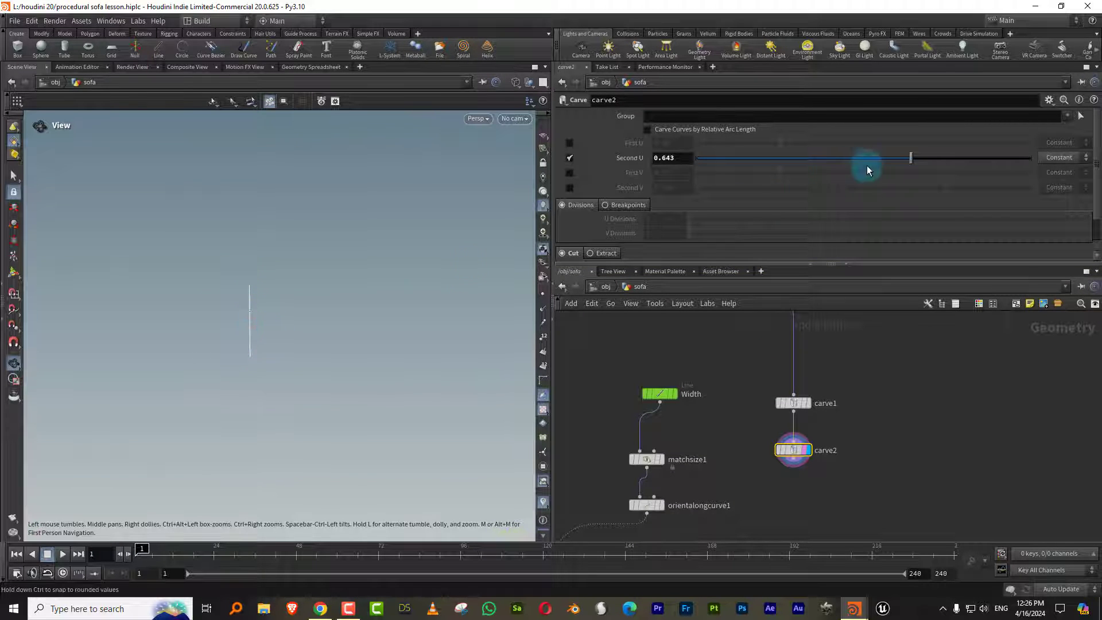
left_click(900, 159)
middle_click_drag(841, 406, 833, 337)
left_click_drag(866, 263, 863, 214)
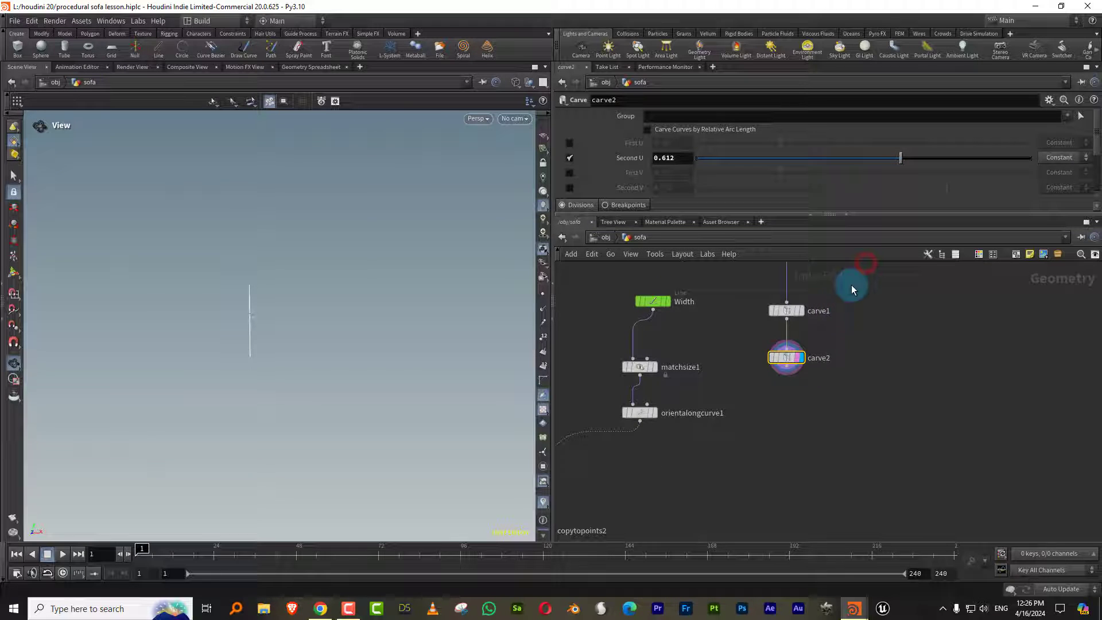
Rename carve2 to base_cusion_split and color the node yellow
left_click(835, 353)
double_click(821, 357)
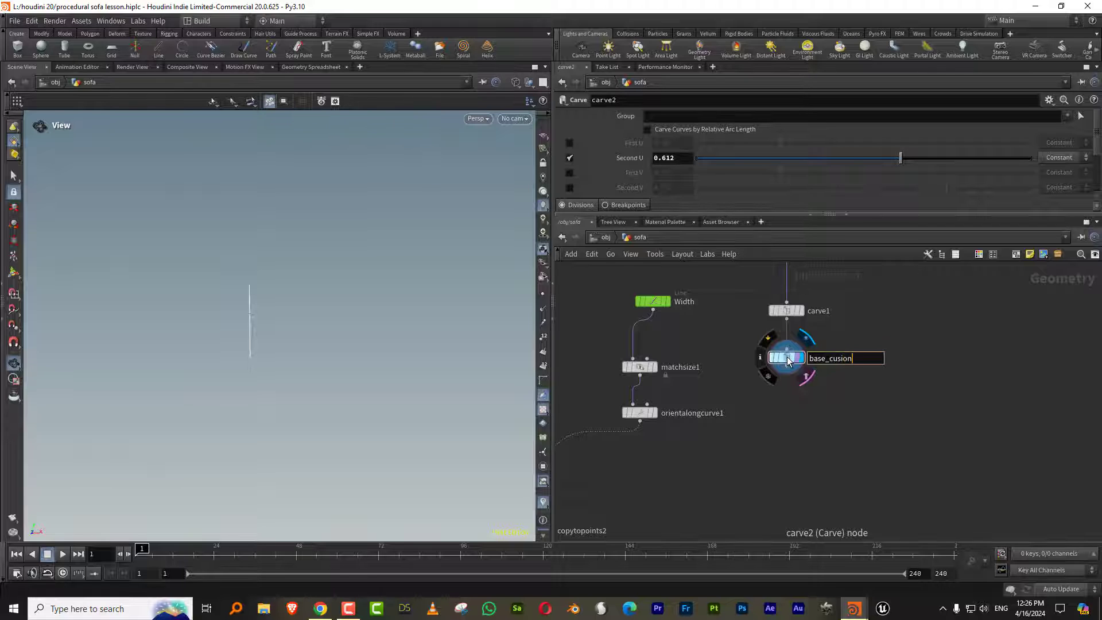
type("base_cusion_split")
key("Return")
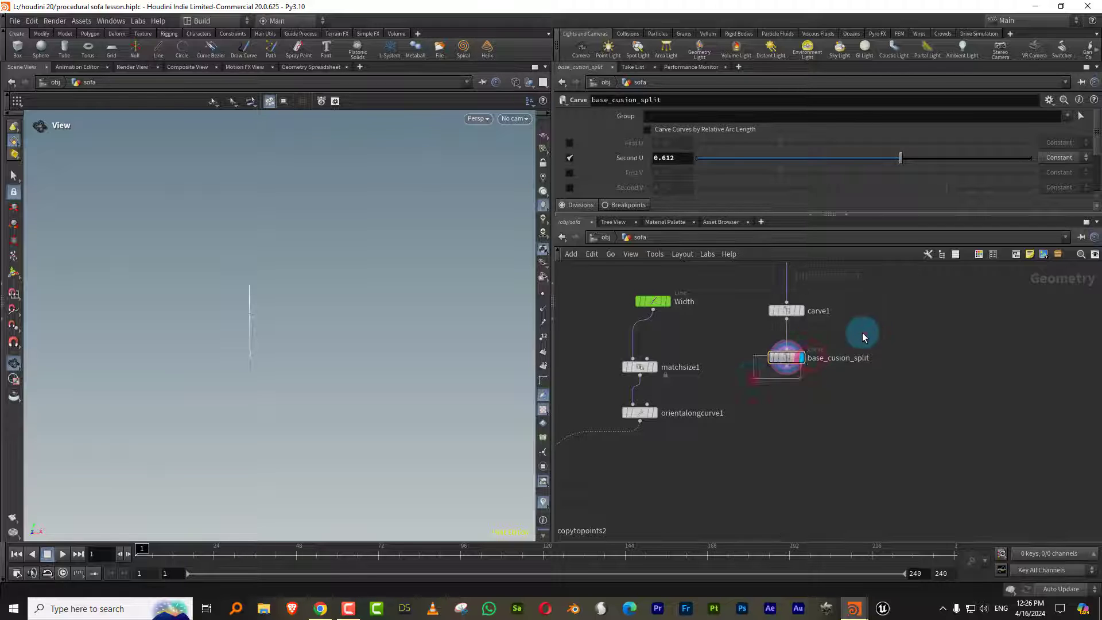
key("c")
left_click(1083, 475)
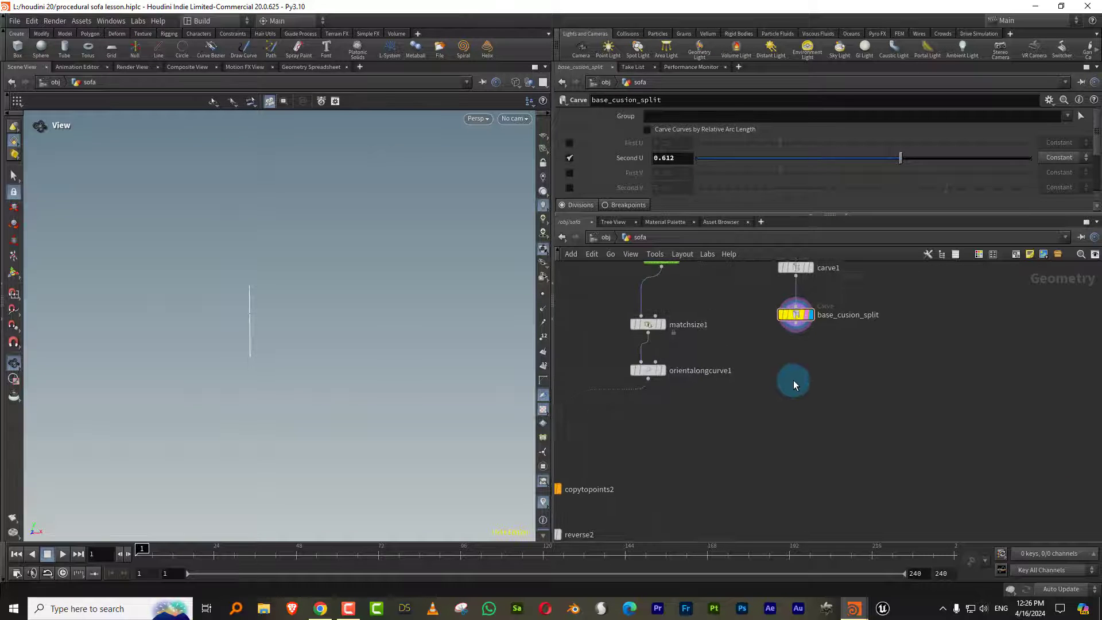
Add a Split node fed by base_cusion_split, set its Group to 0 and display it
key("Tab")
type("split")
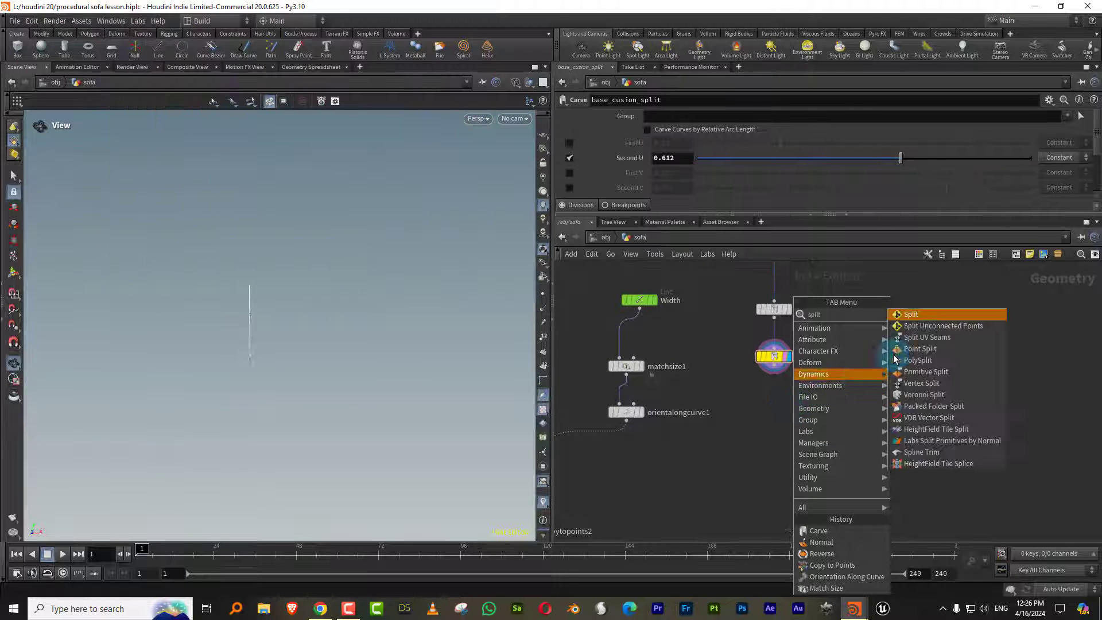
left_click(934, 317)
left_click(766, 434)
left_click(663, 116)
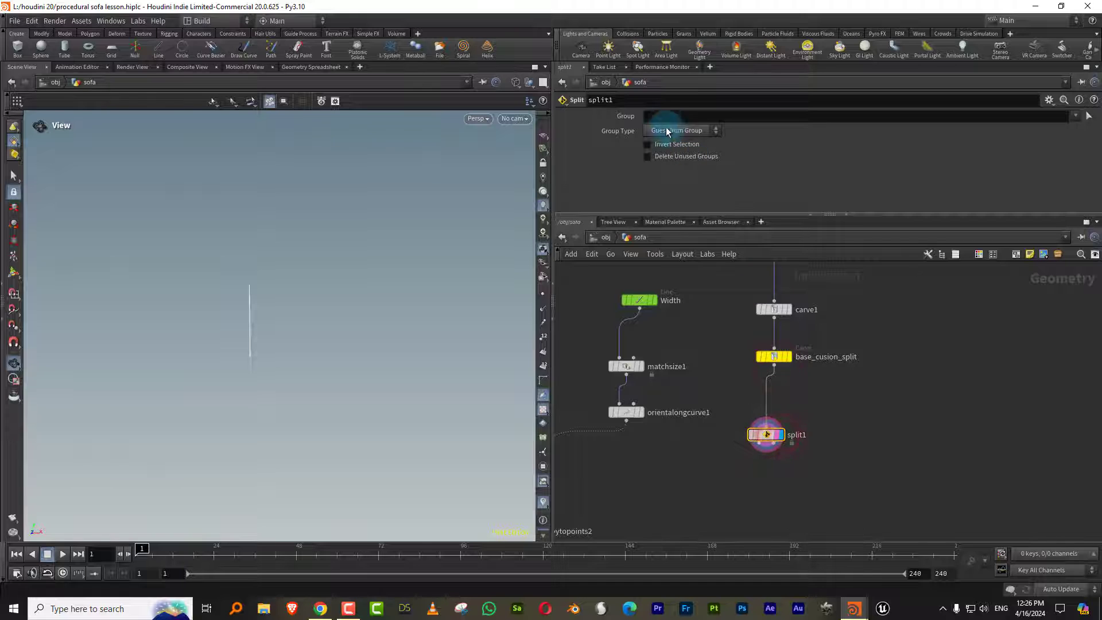
type("0")
key("Return")
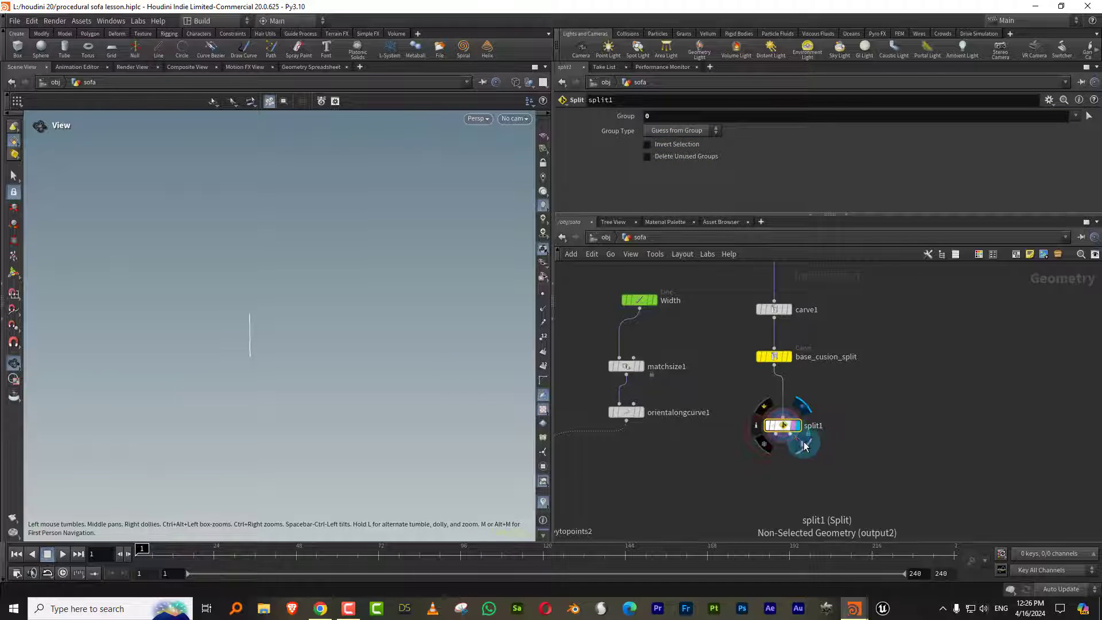
Add a Resample node below and beside split1
middle_click_drag(859, 398, 824, 388)
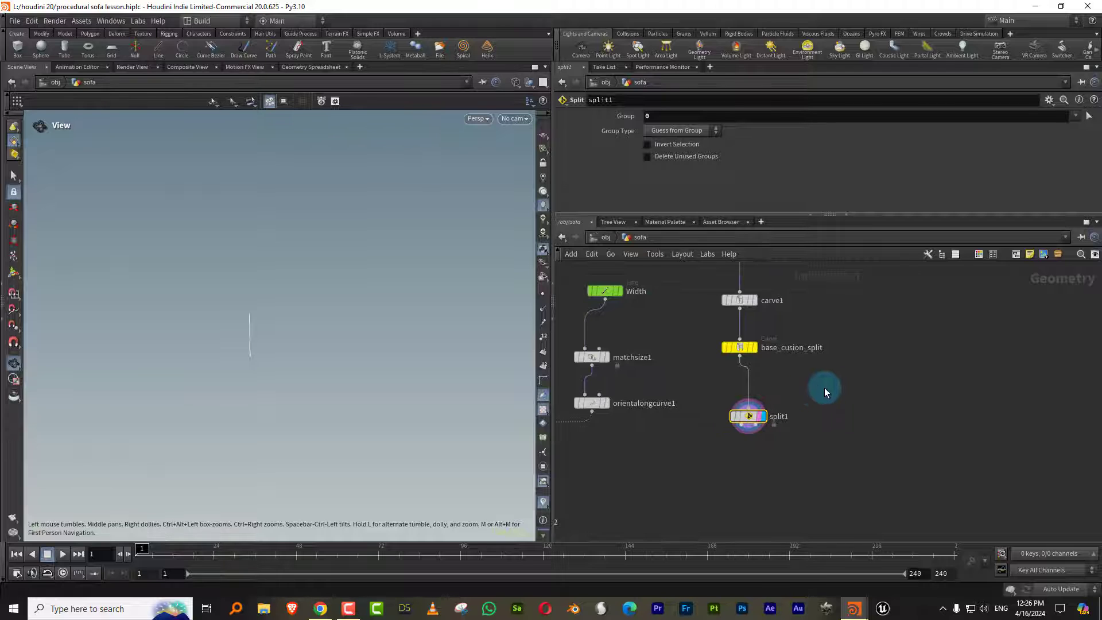
scroll(818, 389, "down", 3)
left_click(738, 451)
middle_click_drag(389, 364, 393, 366)
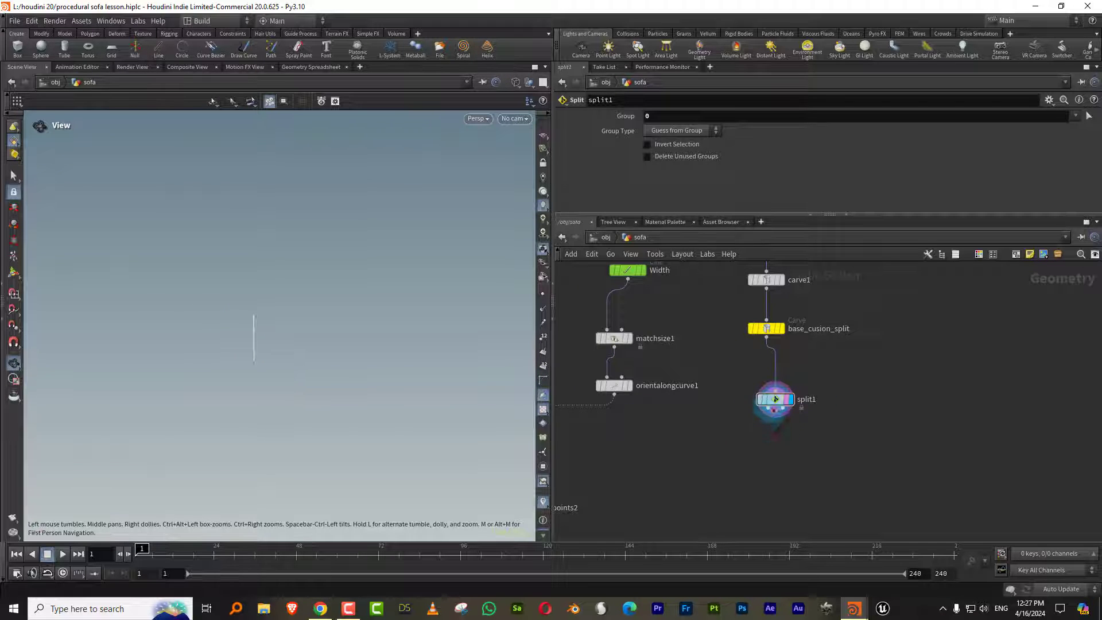
left_click(794, 431)
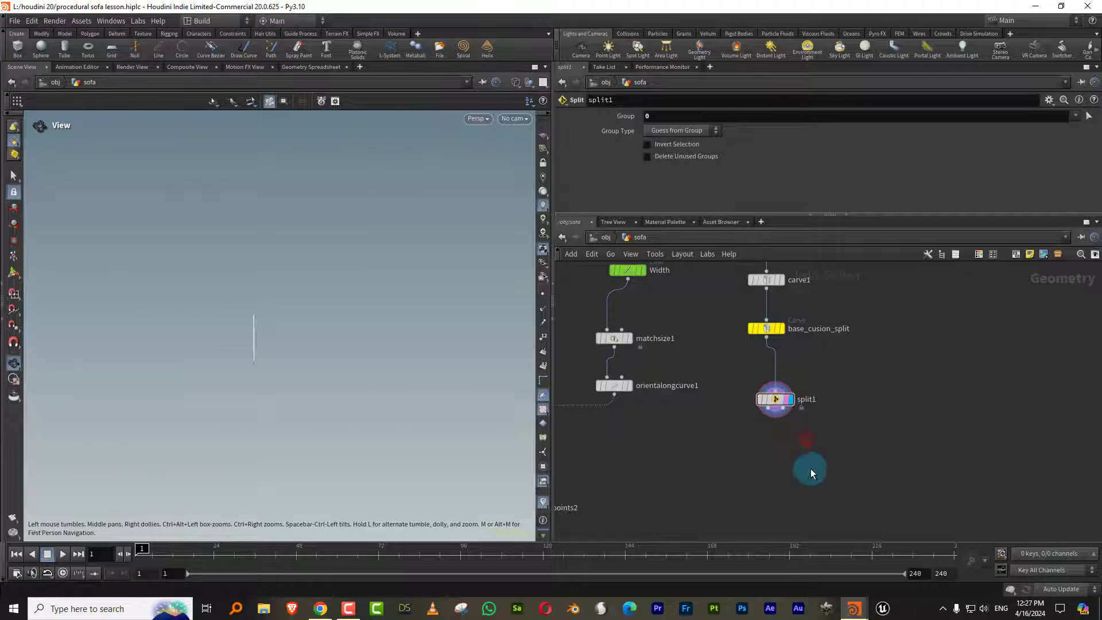
key("Tab")
type("resa")
mouse_move(899, 359)
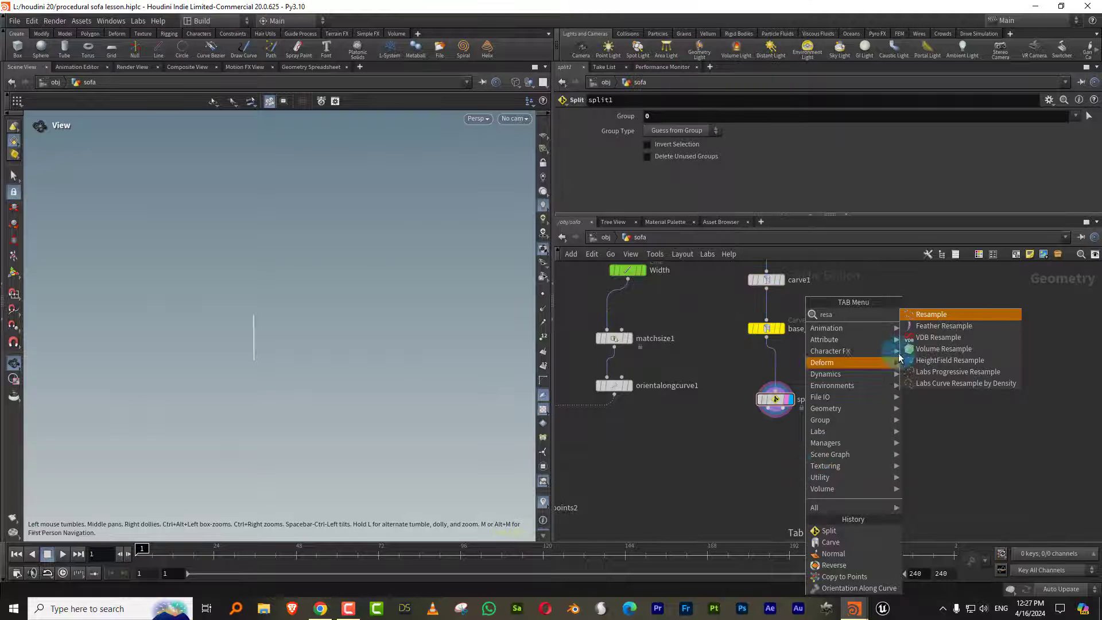
left_click(932, 315)
left_click(849, 465)
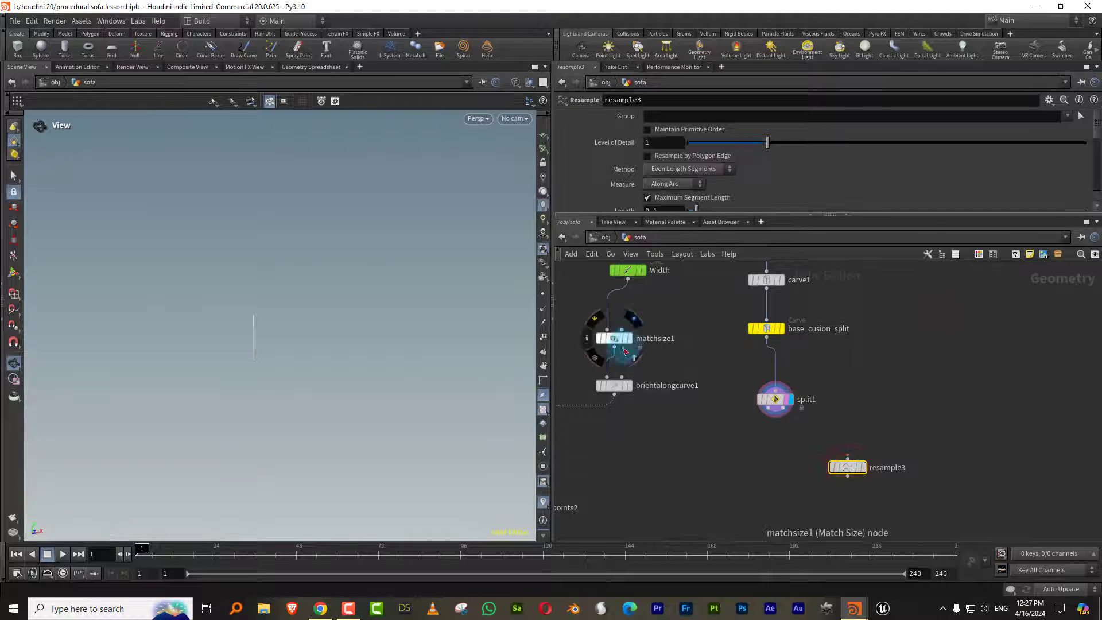
Connect matchsize1's output to the new Resample node, move the node aside and display it
left_click(622, 349)
left_click(872, 451)
left_click_drag(866, 468, 922, 471)
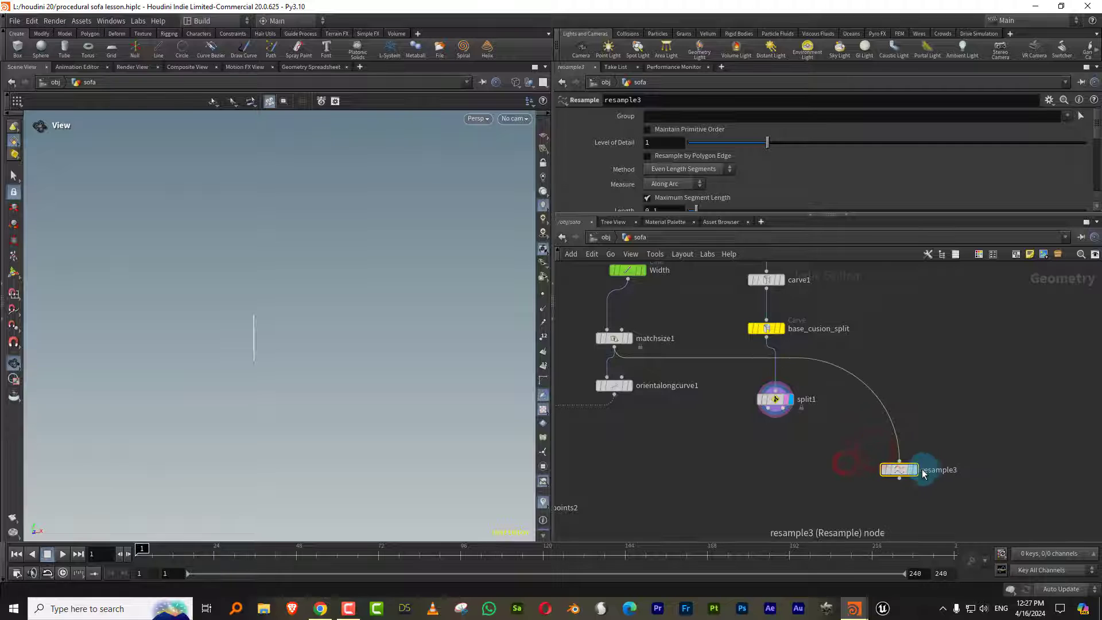
left_click(914, 470)
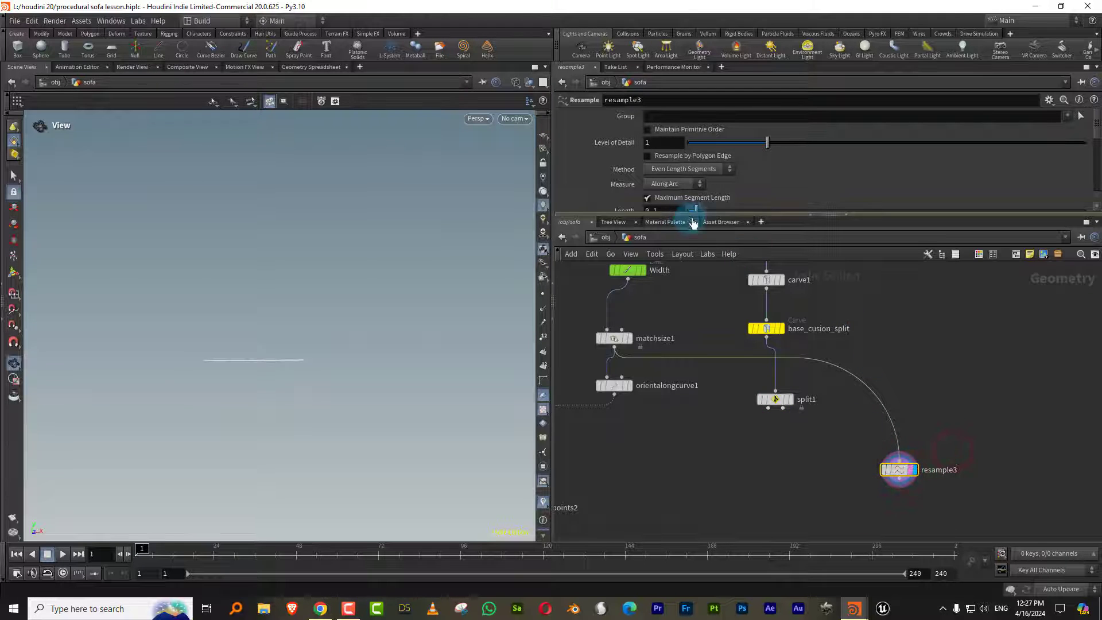
Turn on point display in the viewport and set resample3's maximum segment Length to 0.5
left_click_drag(694, 215, 677, 304)
left_click(543, 293)
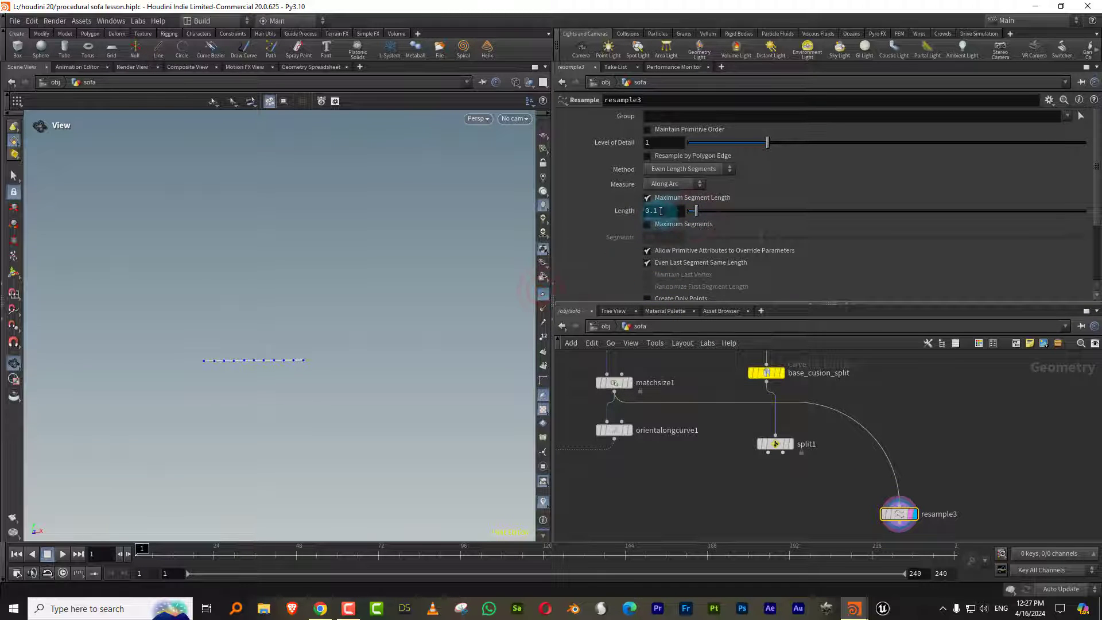
left_click_drag(667, 211, 601, 229)
type("1")
key("Return")
type("0.5")
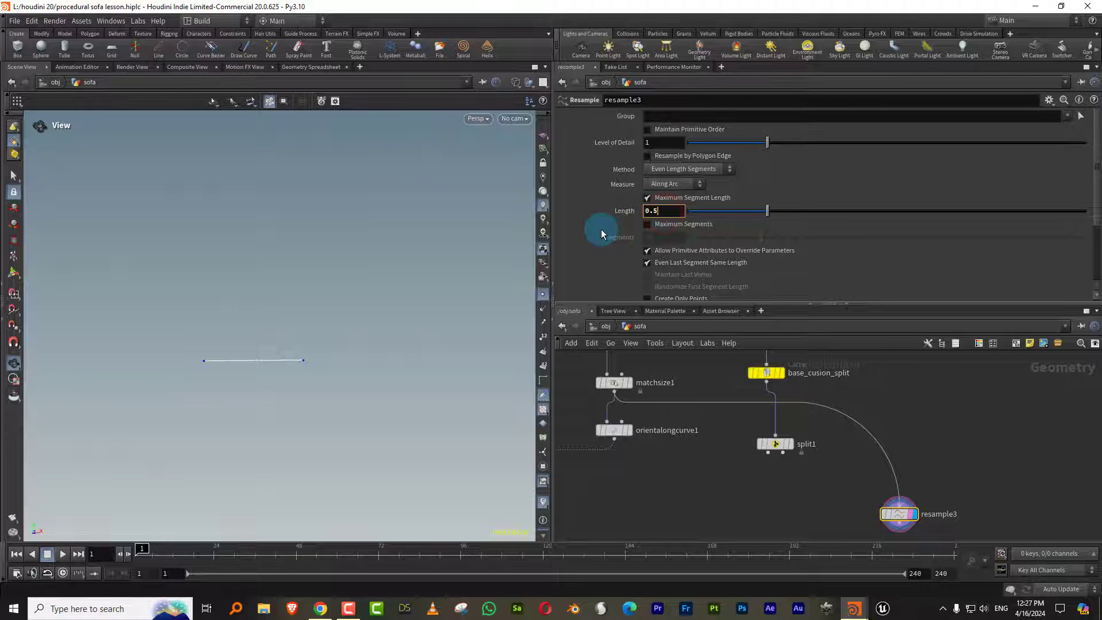
key("Return")
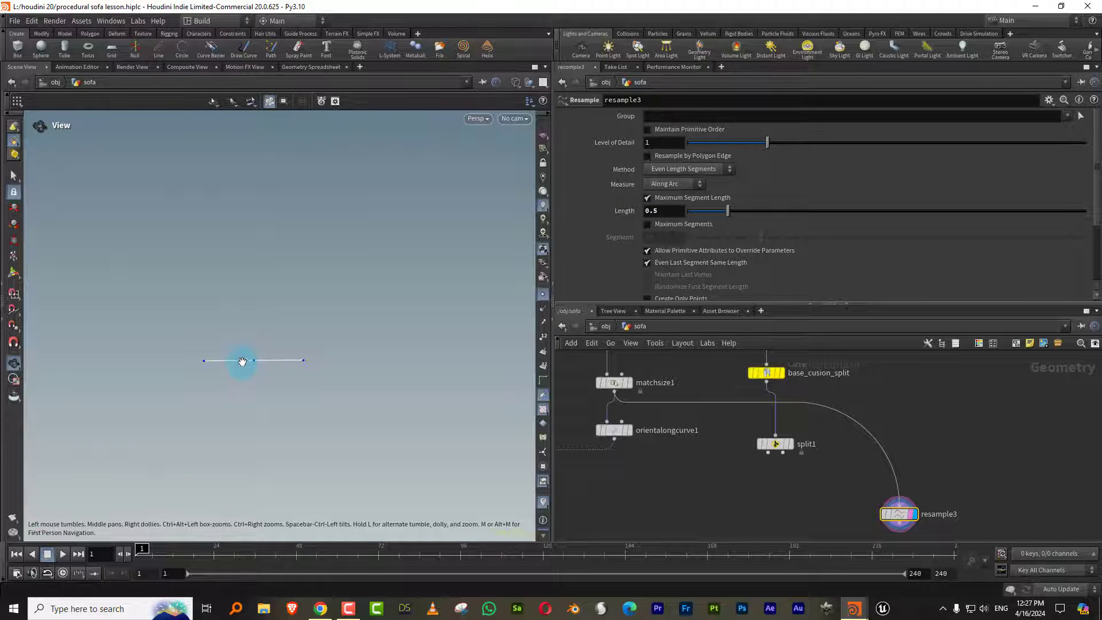
Add a Convert Line node below resample3, connect it to resample3's output and display it
left_click_drag(819, 304, 827, 200)
middle_click_drag(911, 340, 860, 297)
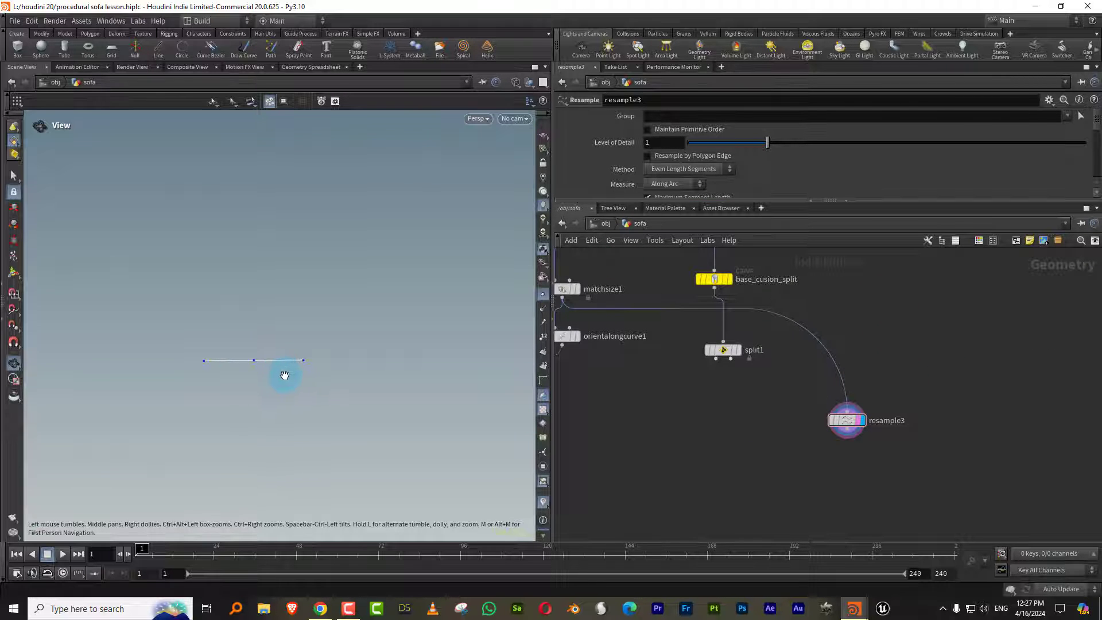
key("Tab")
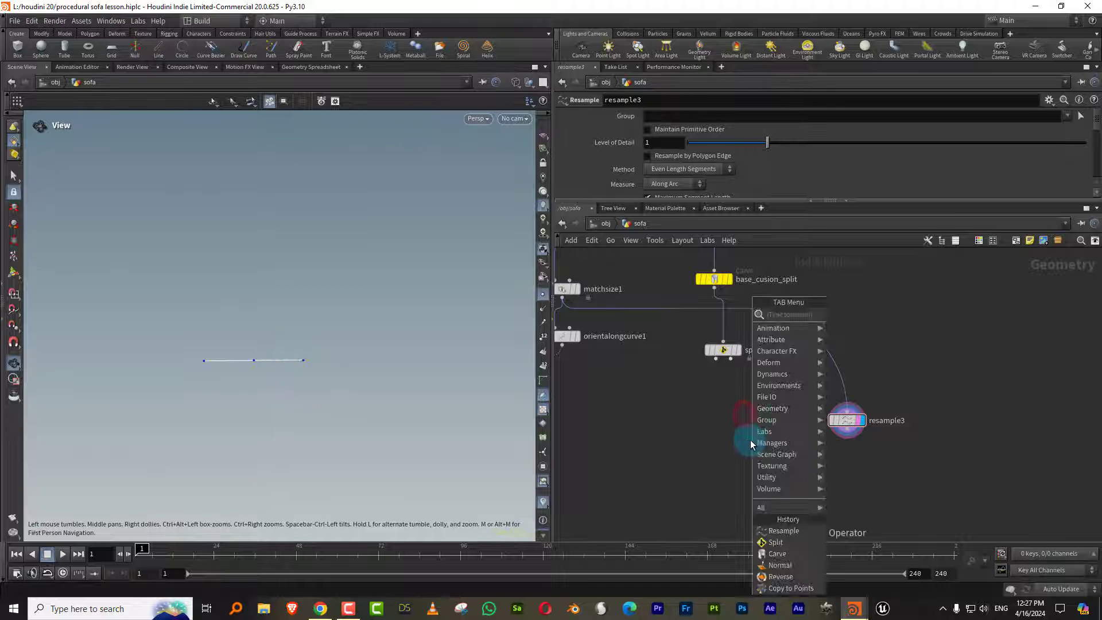
type("convert")
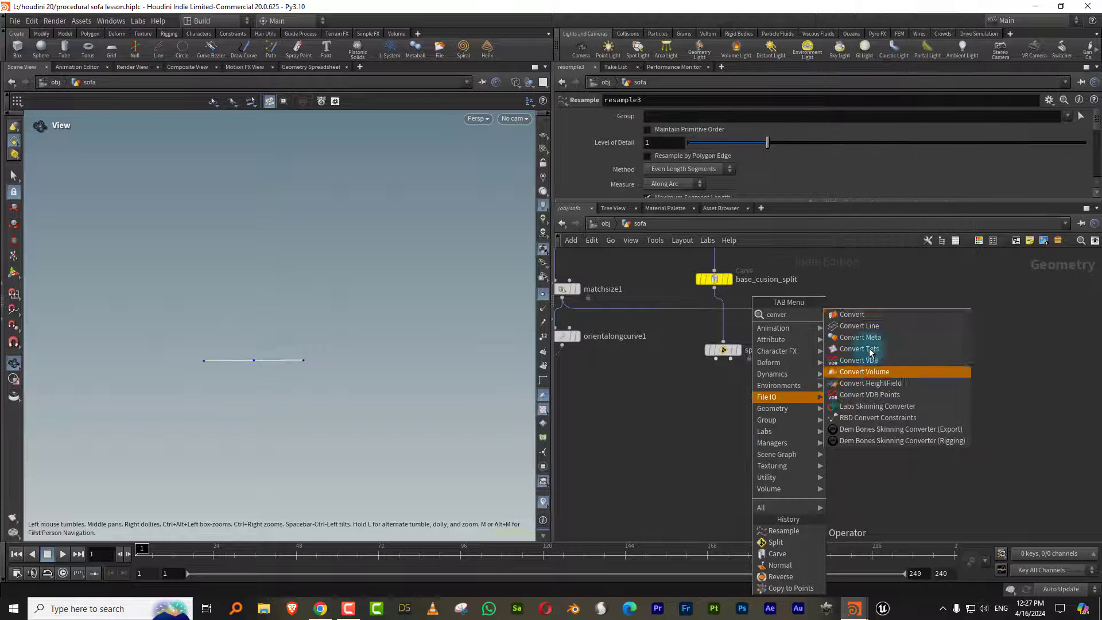
left_click(878, 324)
left_click(842, 469)
left_click_drag(848, 437, 847, 466)
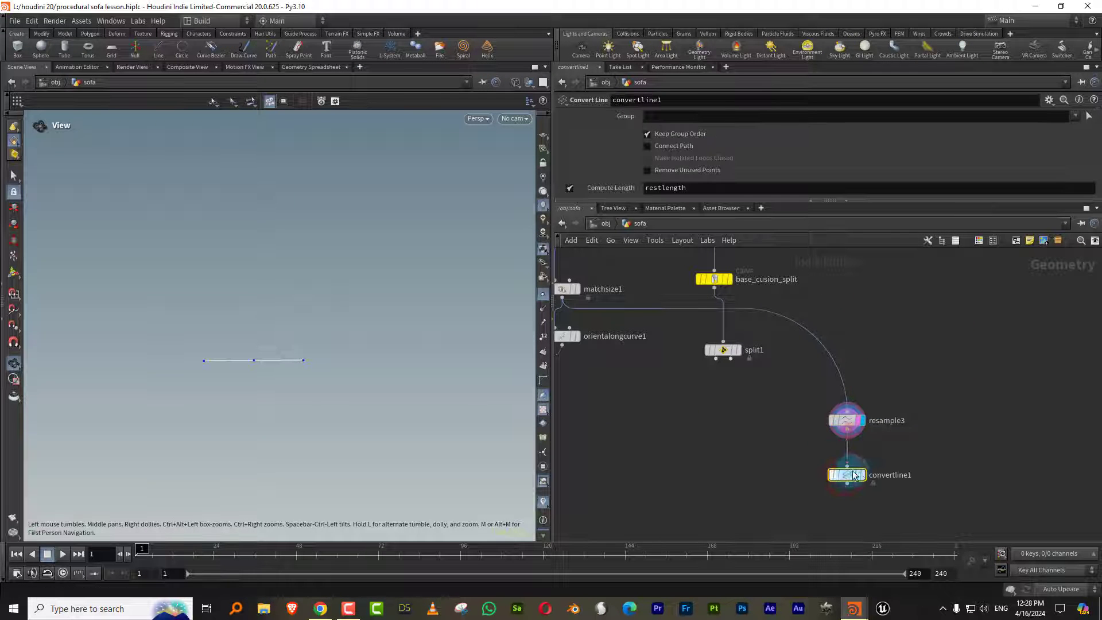
left_click(863, 475)
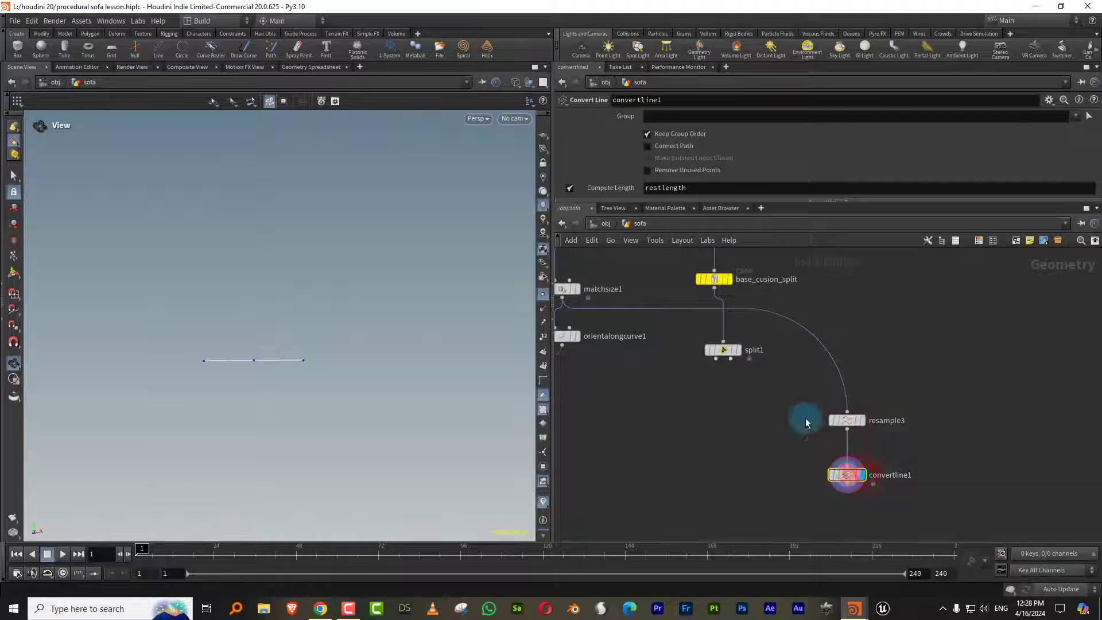
Show primitive numbers in the viewport to check the converted line's segments, and hide them again
left_click(544, 337)
left_click(543, 365)
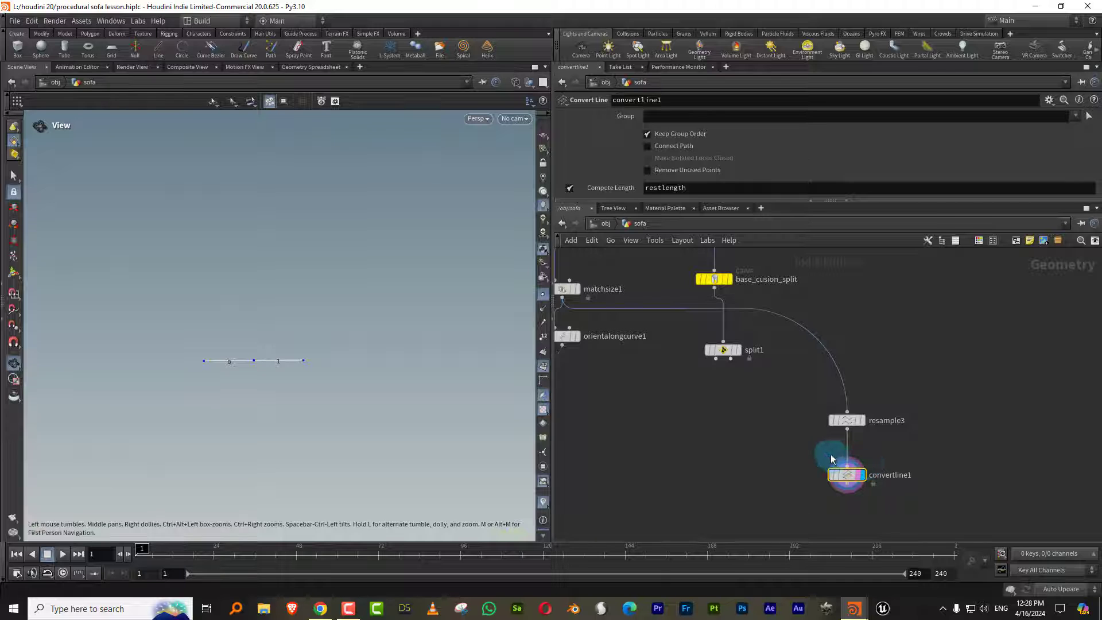
mouse_move(830, 459)
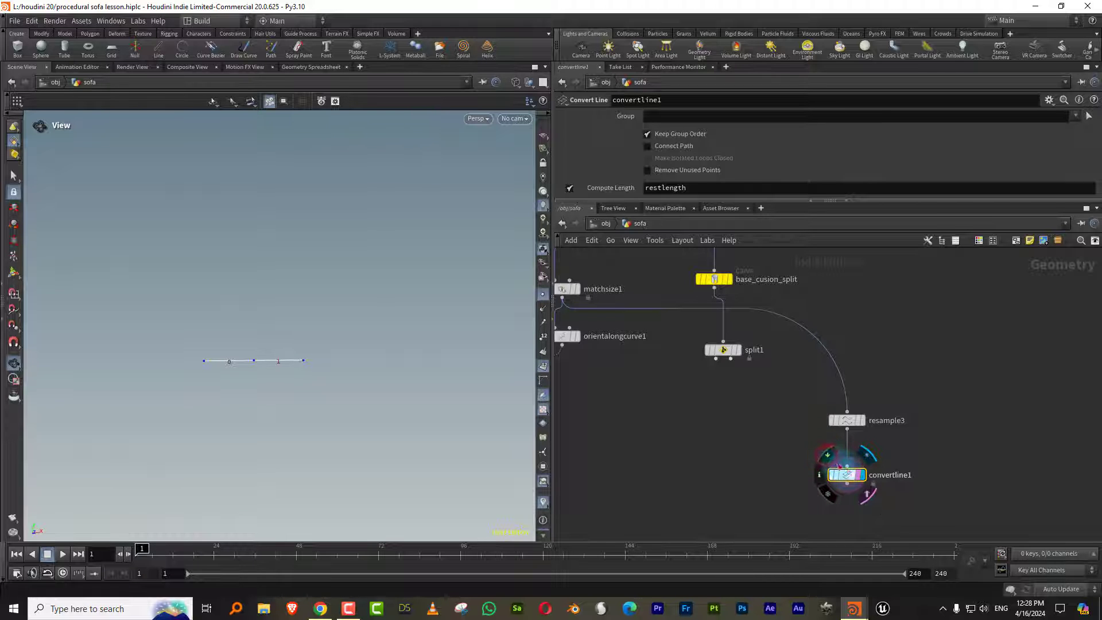
left_click(543, 366)
Add a For-Each Primitive block and place it below and beside convertline1
middle_click_drag(774, 459, 765, 399)
key("Tab")
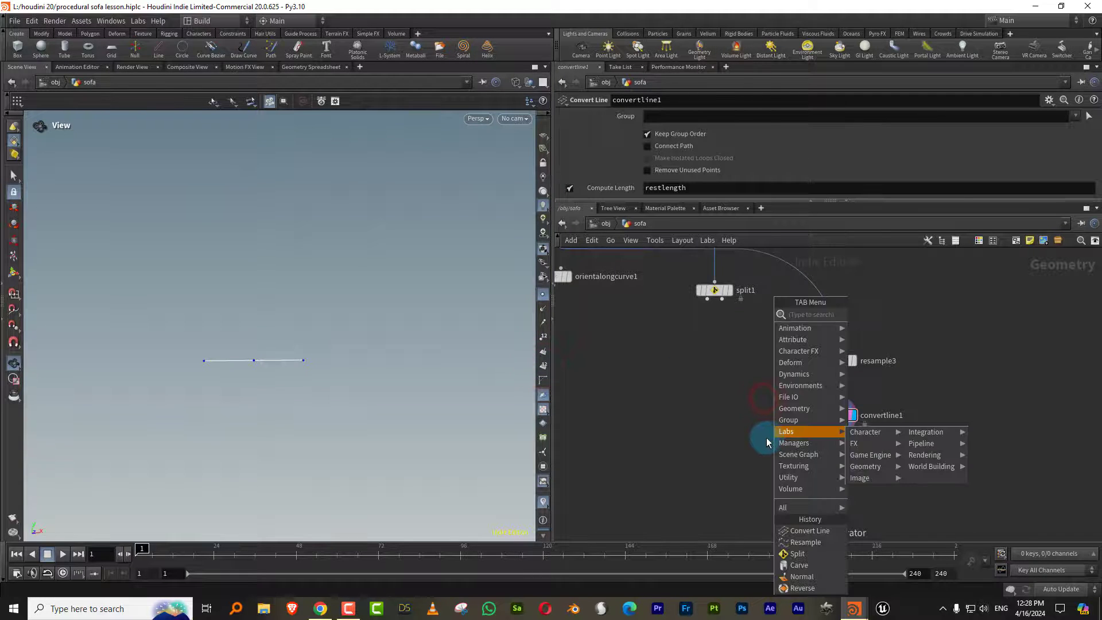
type("foreac")
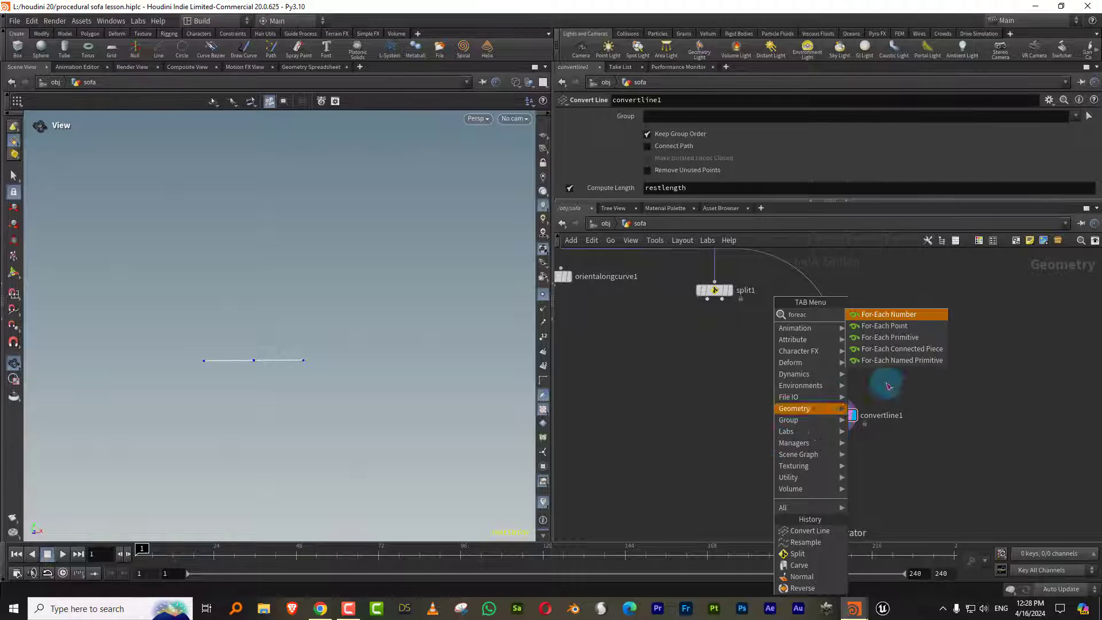
left_click(891, 338)
left_click(817, 478)
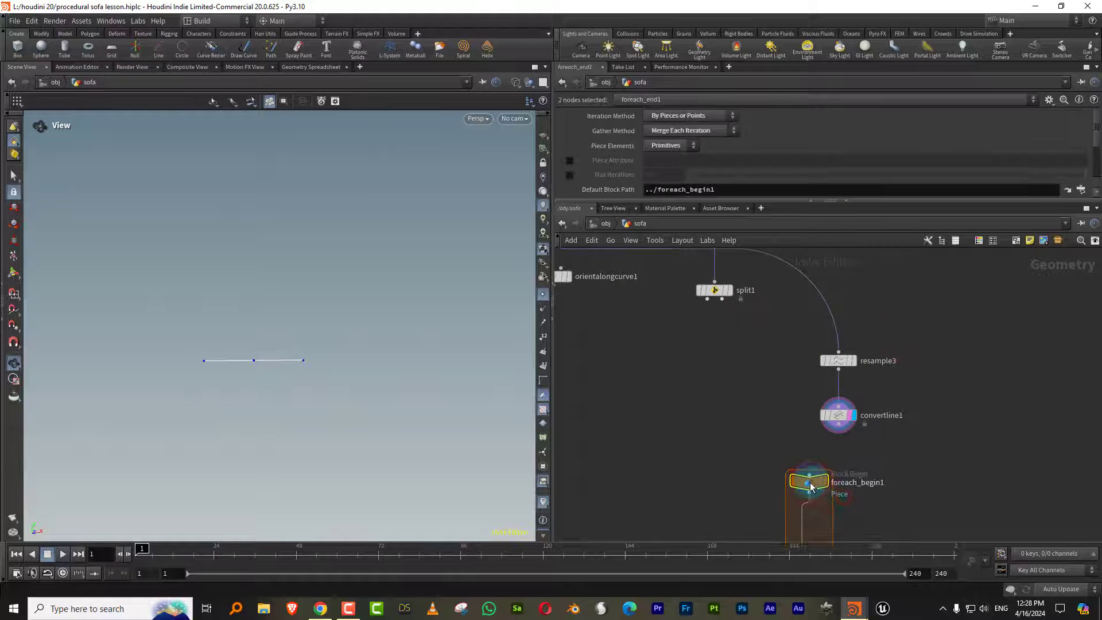
left_click_drag(811, 484, 767, 470)
left_click(770, 413)
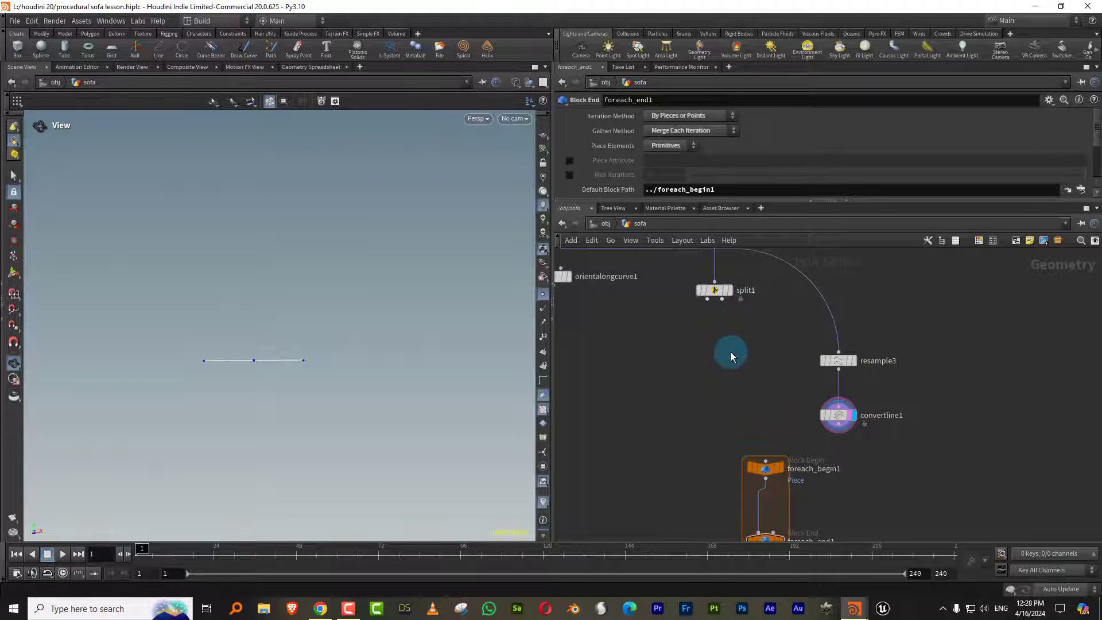
Add a Sweep node beside the for-each block
scroll(717, 356, "down", 1)
key("Tab")
type("sweep")
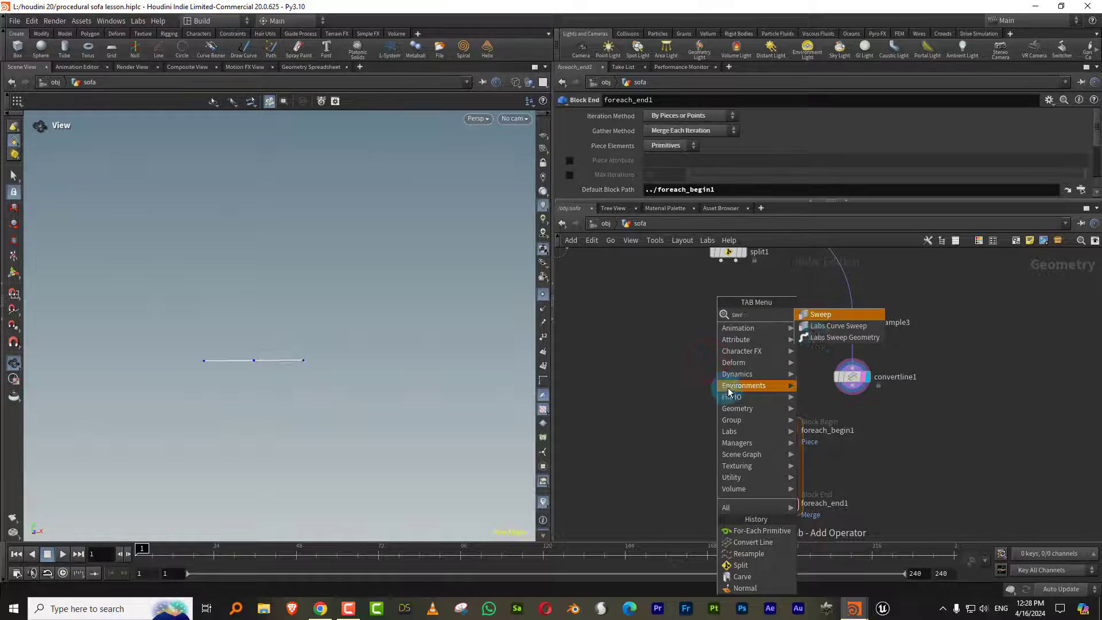
key("Return")
left_click(713, 447)
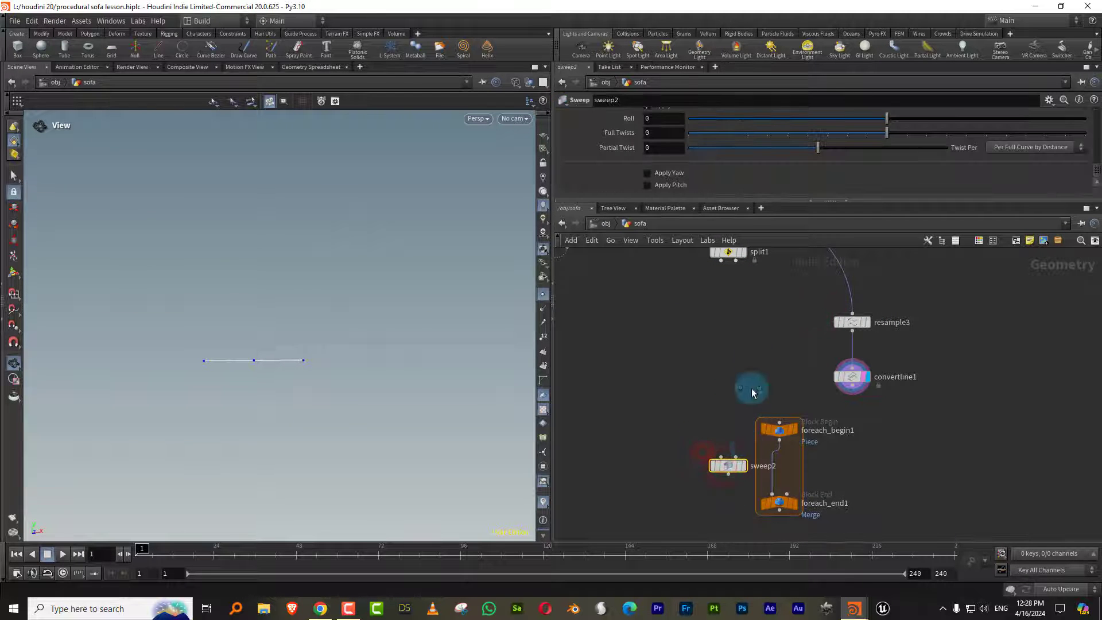
Set the new Sweep node's Roll to -90
left_click_drag(736, 201, 735, 274)
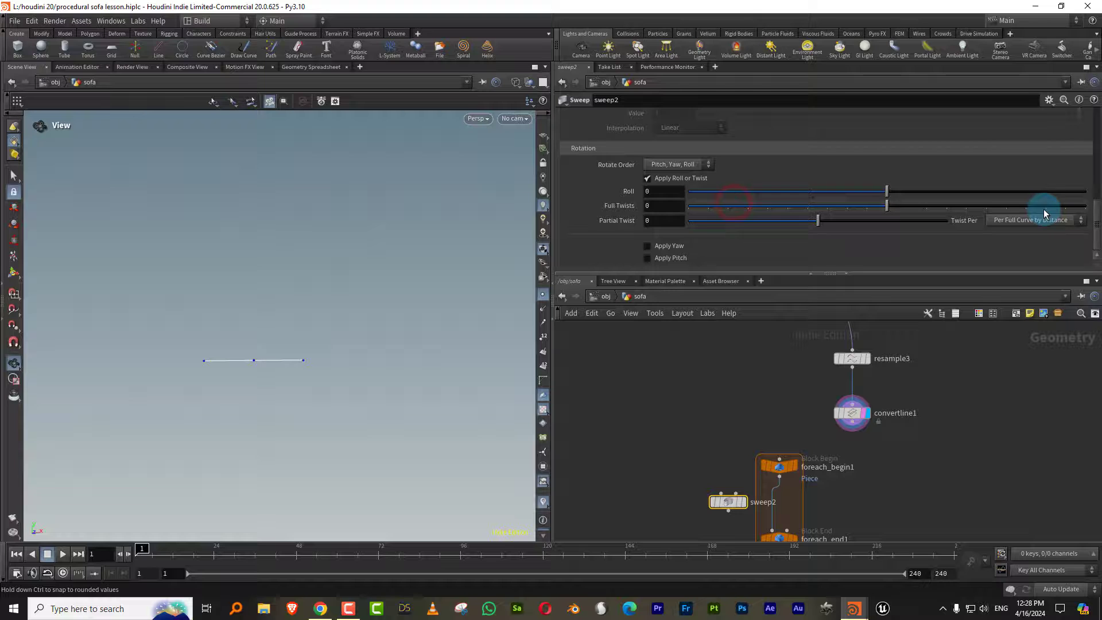
left_click(664, 191)
type("90")
key("Return")
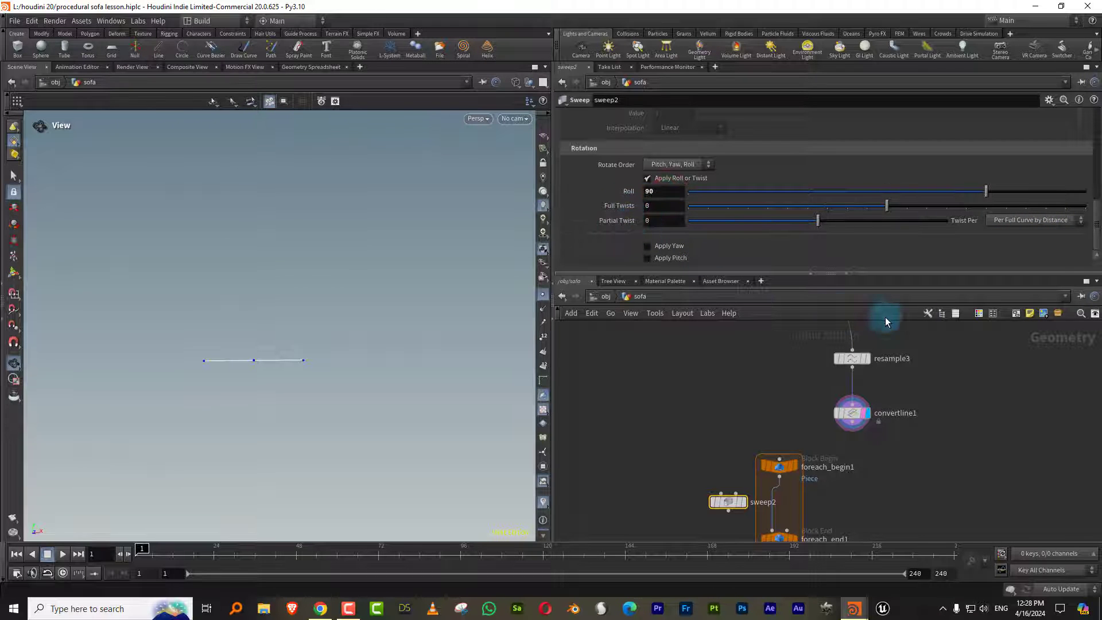
left_click(660, 192)
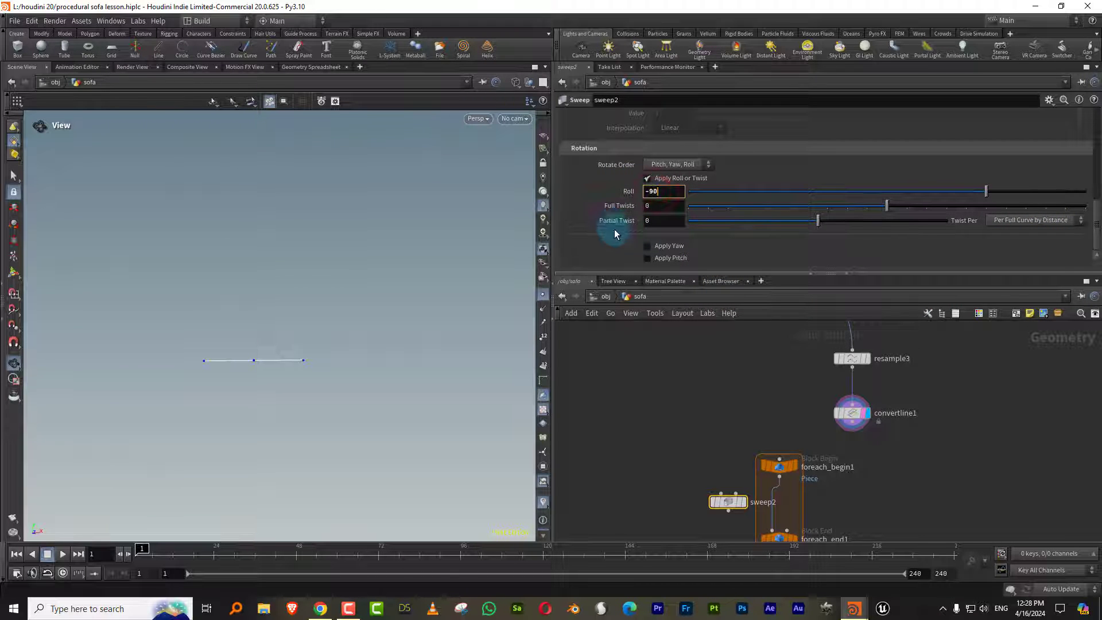
key("Return")
Connect split1's second output to sweep2's first input and move sweep2 up below split1
mouse_move(779, 388)
middle_mouse_down()
mouse_move(759, 399)
mouse_move(770, 386)
middle_mouse_up()
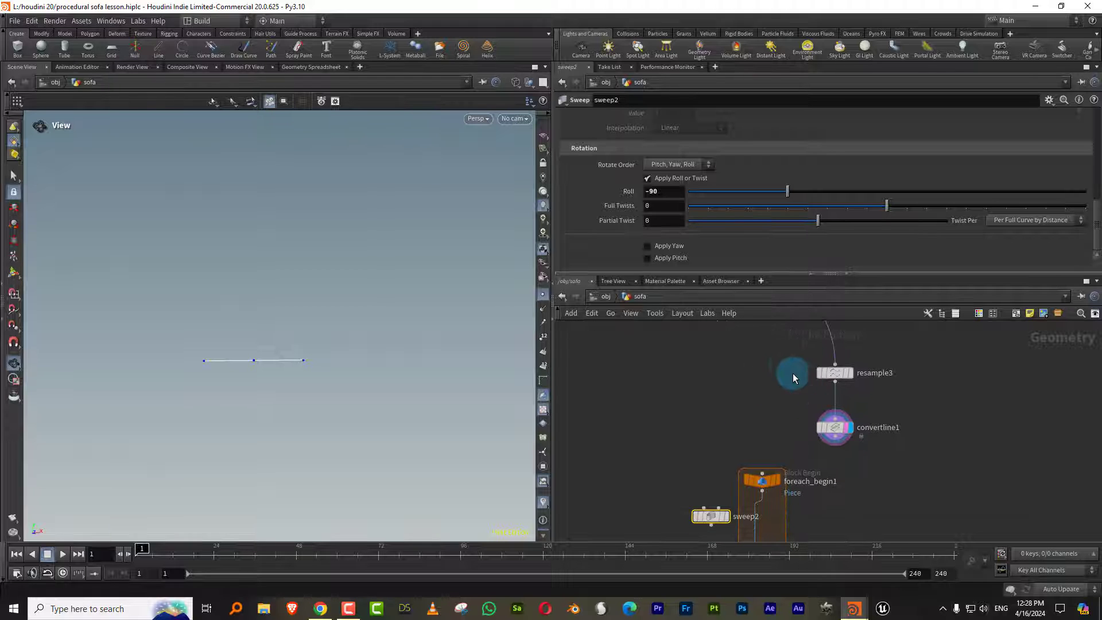
left_click_drag(813, 375, 846, 433)
middle_click_drag(728, 363, 782, 405)
left_click(789, 401)
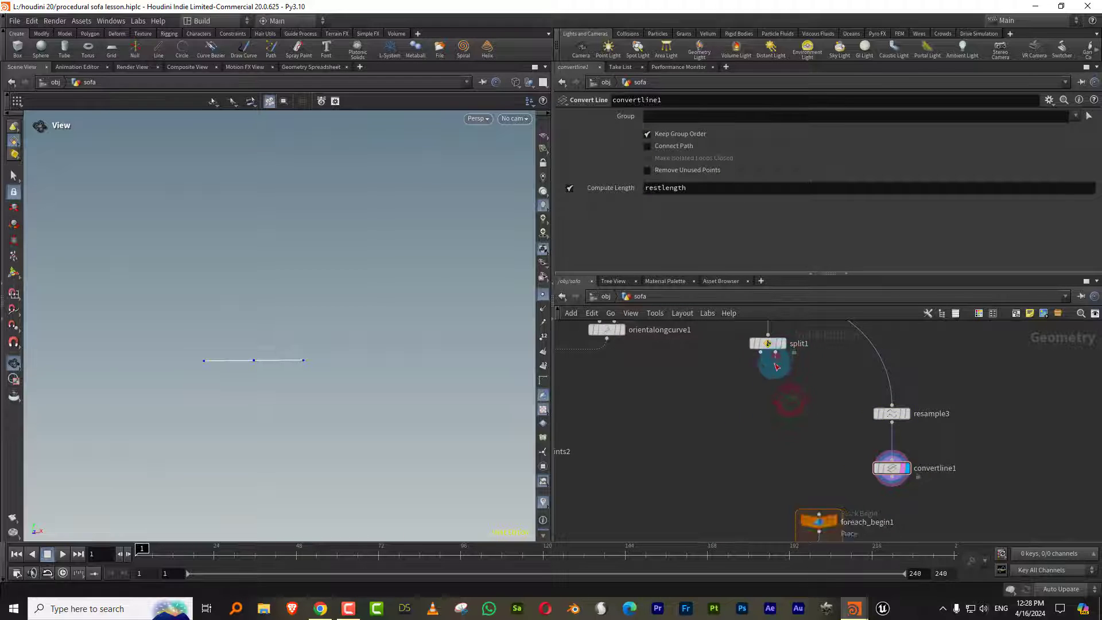
left_click(776, 355)
middle_click_drag(751, 510, 742, 417)
left_click(751, 455)
left_click_drag(770, 465, 777, 366)
middle_click_drag(826, 322, 804, 415)
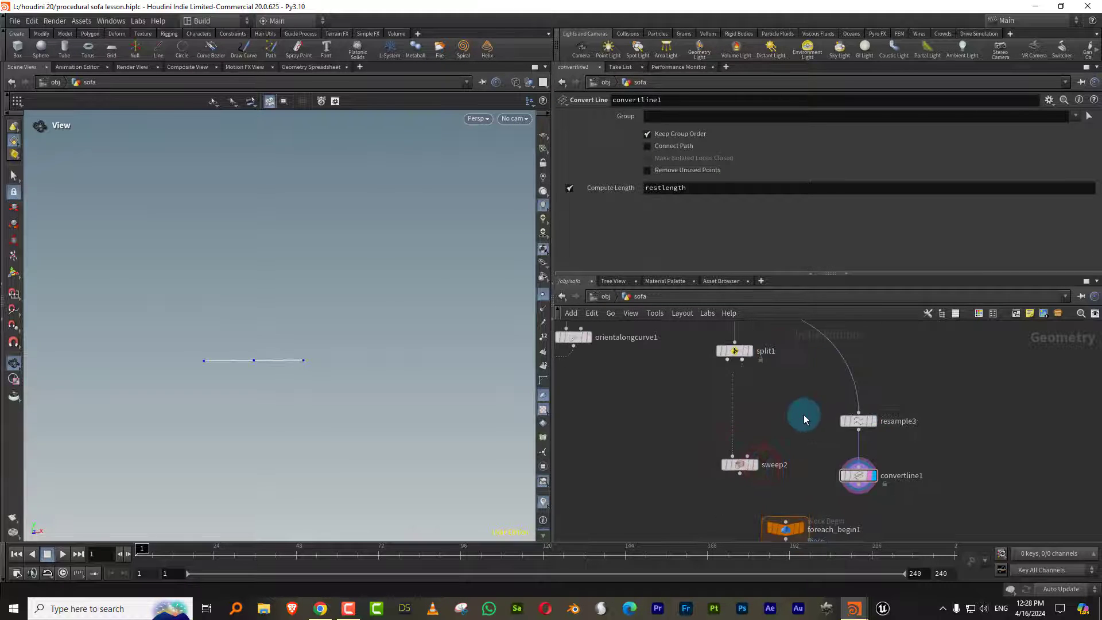
Connect the Width line's routing dot to sweep2's second input and display sweep2 as a shaded surface
left_click(847, 367)
left_click(763, 447)
left_click(754, 465)
left_click(743, 466)
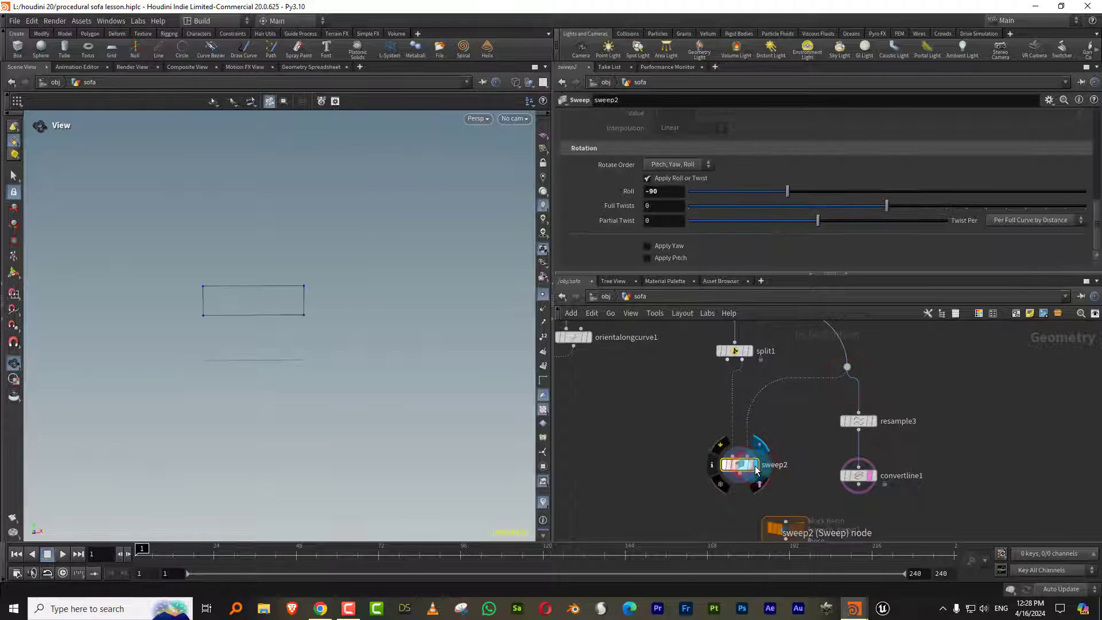
left_click_drag(794, 446, 721, 489)
left_click_drag(398, 324, 411, 333)
key("shift+w")
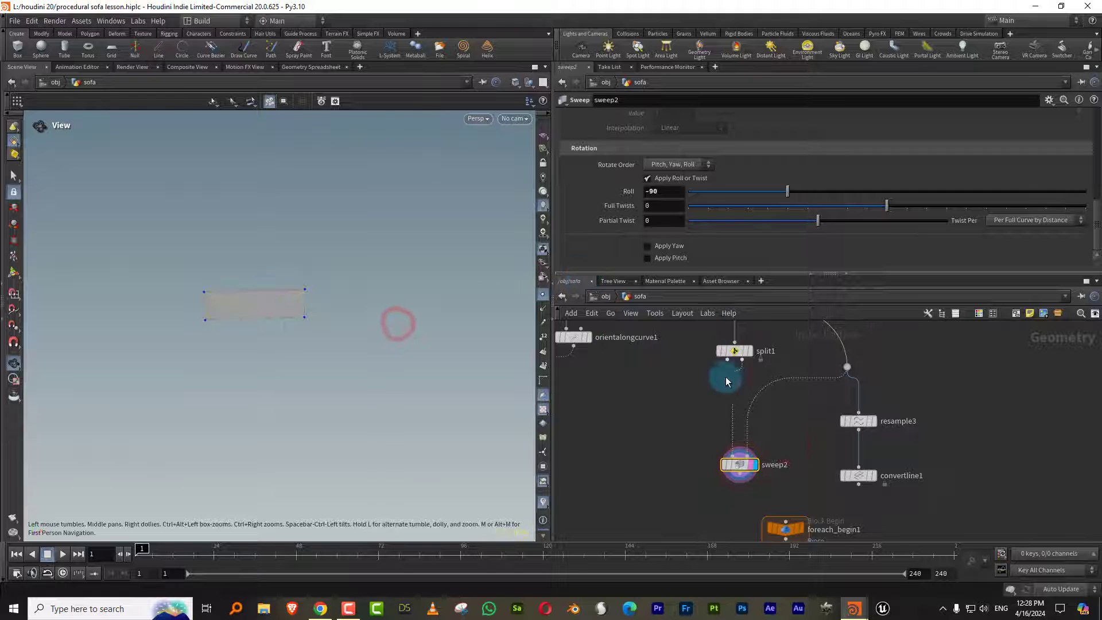
Switch sweep2's Apply Roll or Twist off and on again to compare the surface's orientation
left_click(677, 178)
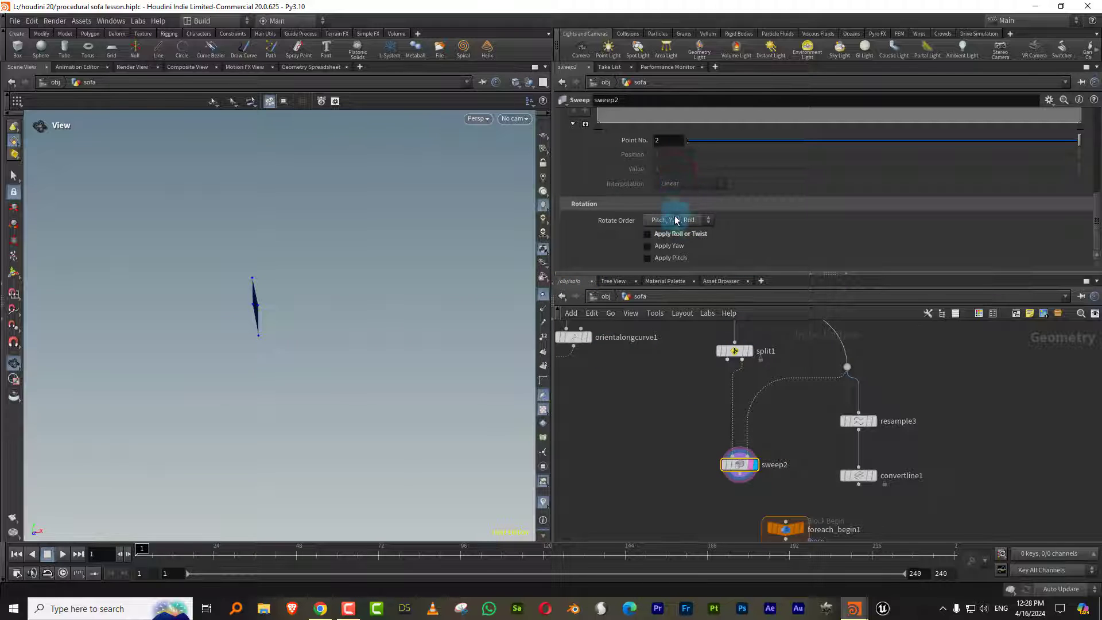
left_click(674, 234)
left_click(217, 320)
left_click(794, 421)
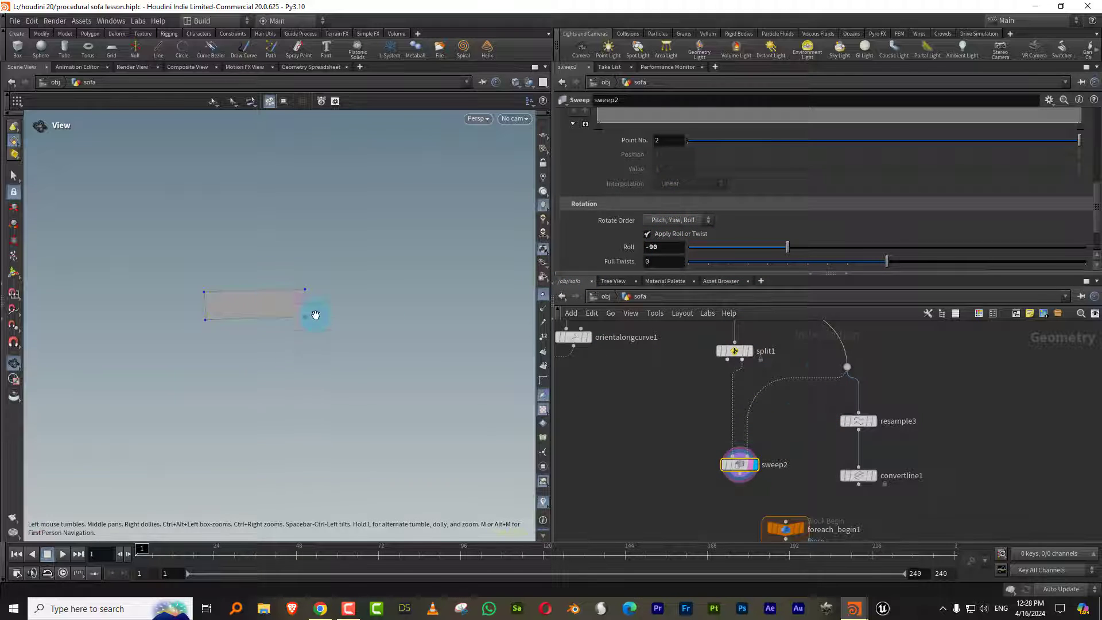
Copy resample1 and resample2 and paste the pair below sweep2
left_click_drag(720, 408, 702, 445)
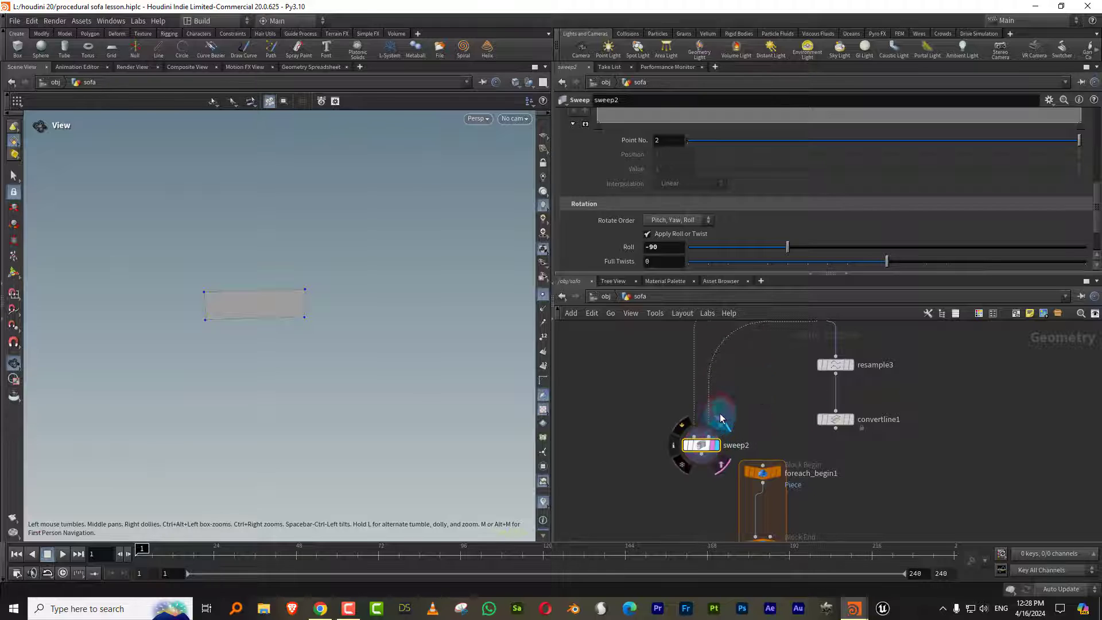
left_click(244, 327)
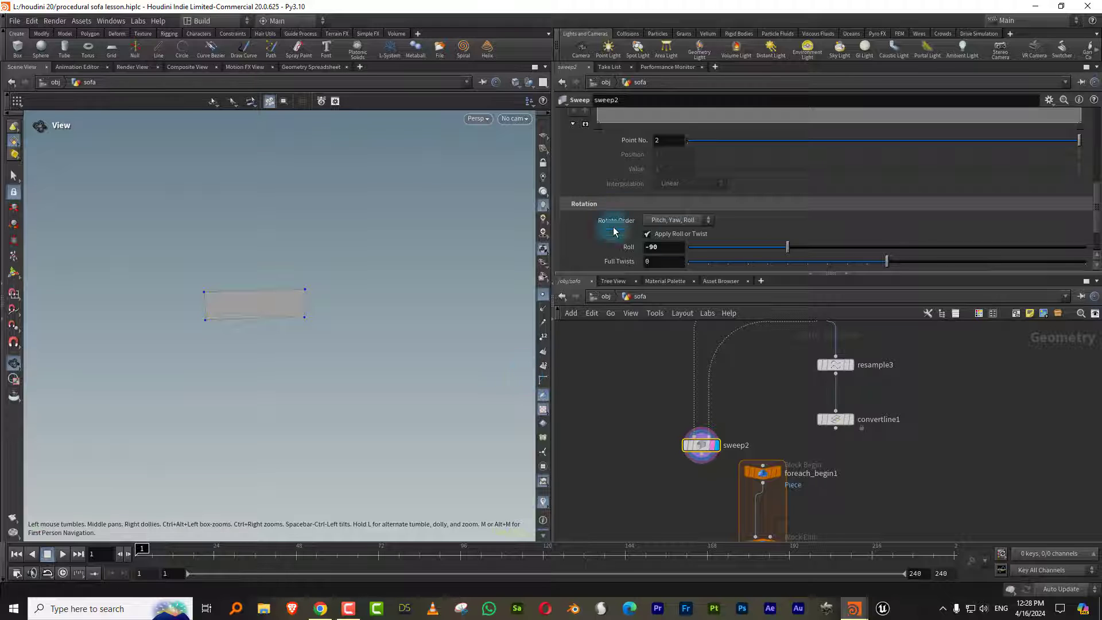
left_click_drag(769, 271, 772, 191)
scroll(783, 344, "down", 3)
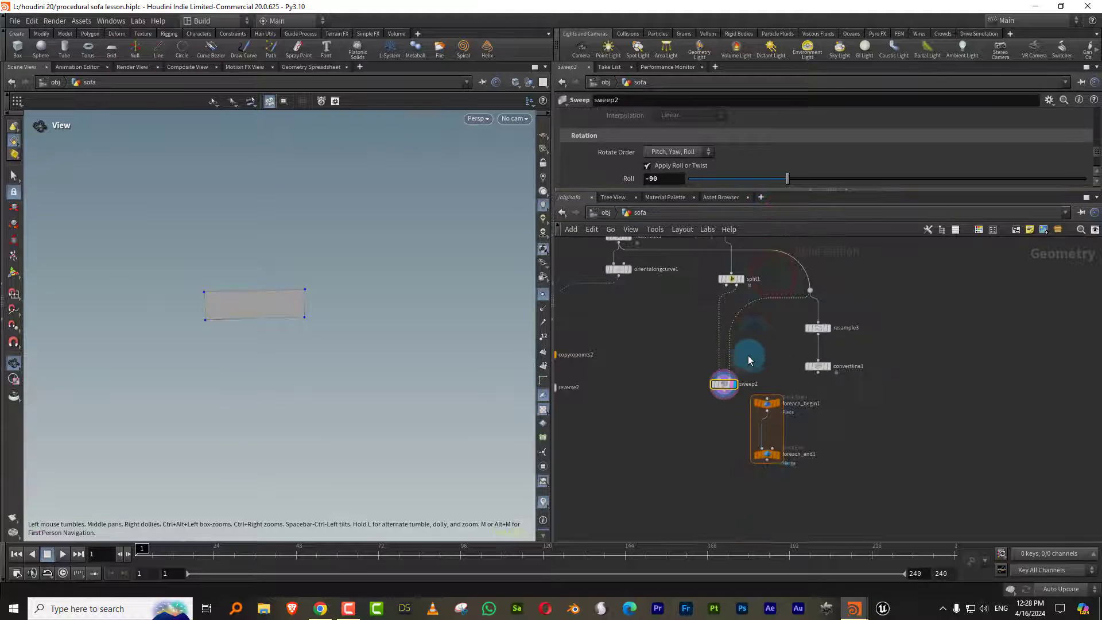
middle_click_drag(745, 355, 763, 346)
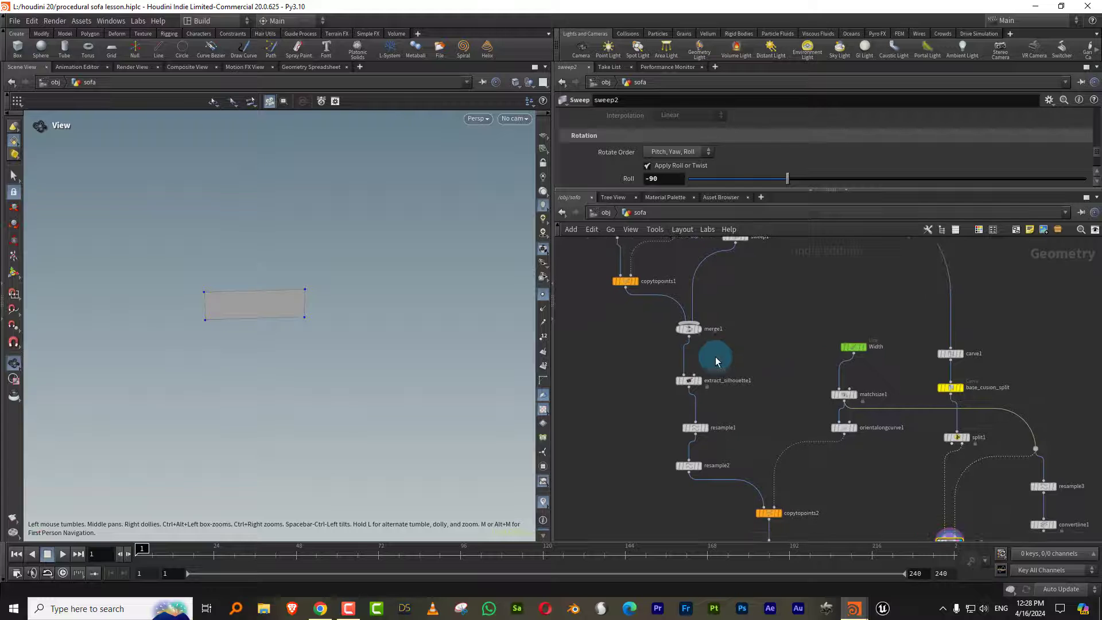
left_click_drag(734, 415, 687, 470)
middle_click_drag(731, 434, 673, 364)
scroll(673, 366, "down", 2)
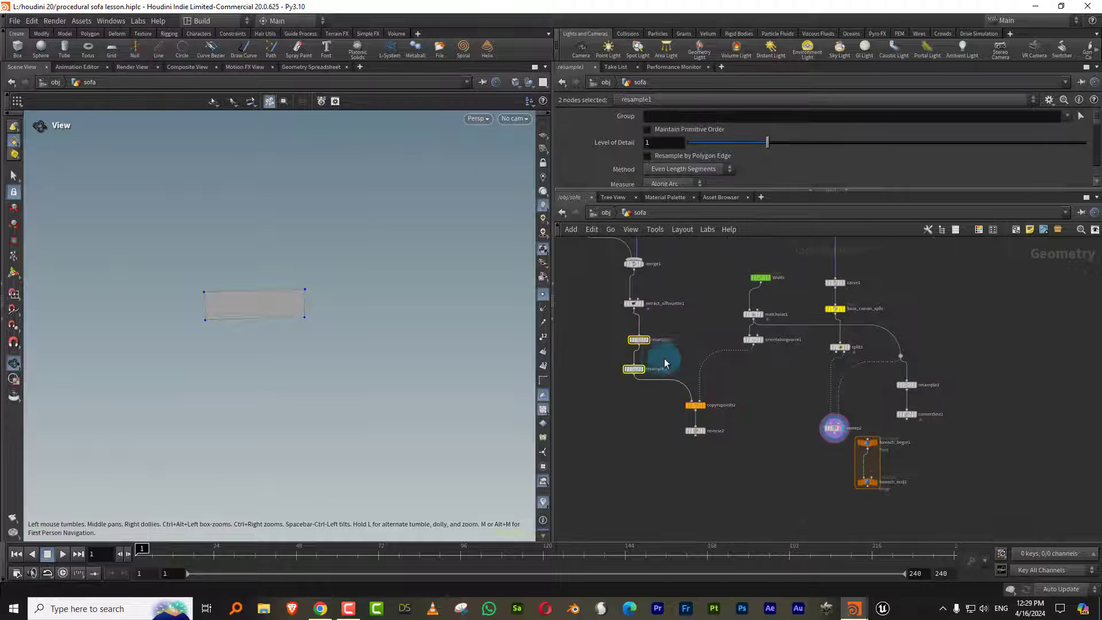
key("ctrl+c")
key("ctrl+v")
left_click(775, 423)
scroll(844, 445, "up", 2)
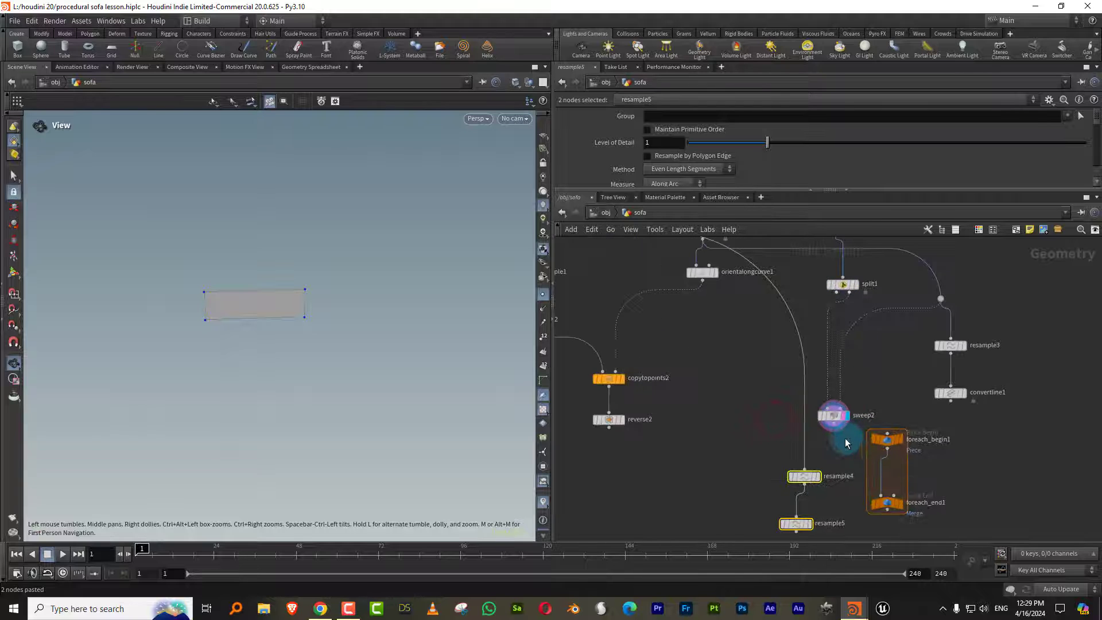
Connect sweep2's output to resample4 and display resample5
left_click_drag(834, 424, 804, 469)
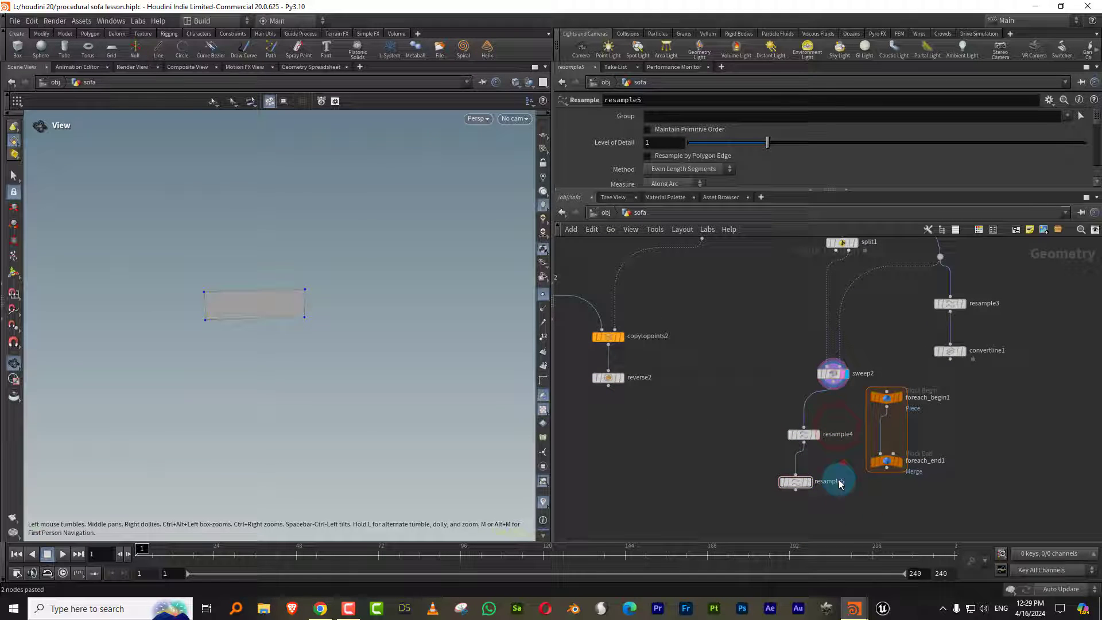
left_click(805, 484)
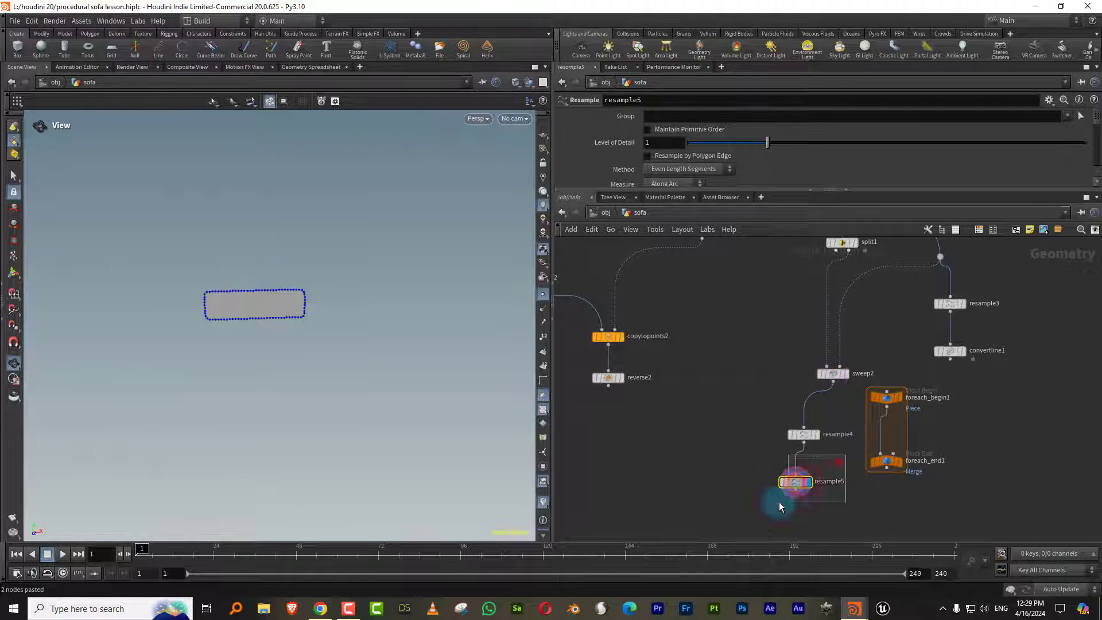
left_click_drag(386, 313, 367, 305)
middle_click_drag(934, 405, 873, 375)
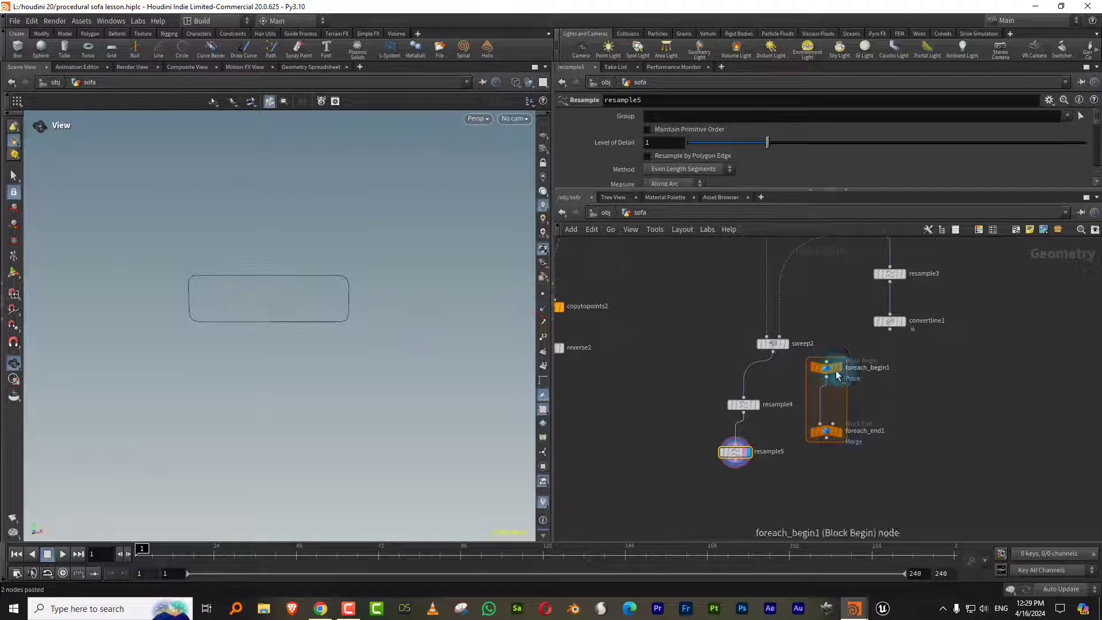
Detach sweep2 and its two resample nodes from their inputs and connect convertline1 to foreach_begin1
mouse_move(895, 285)
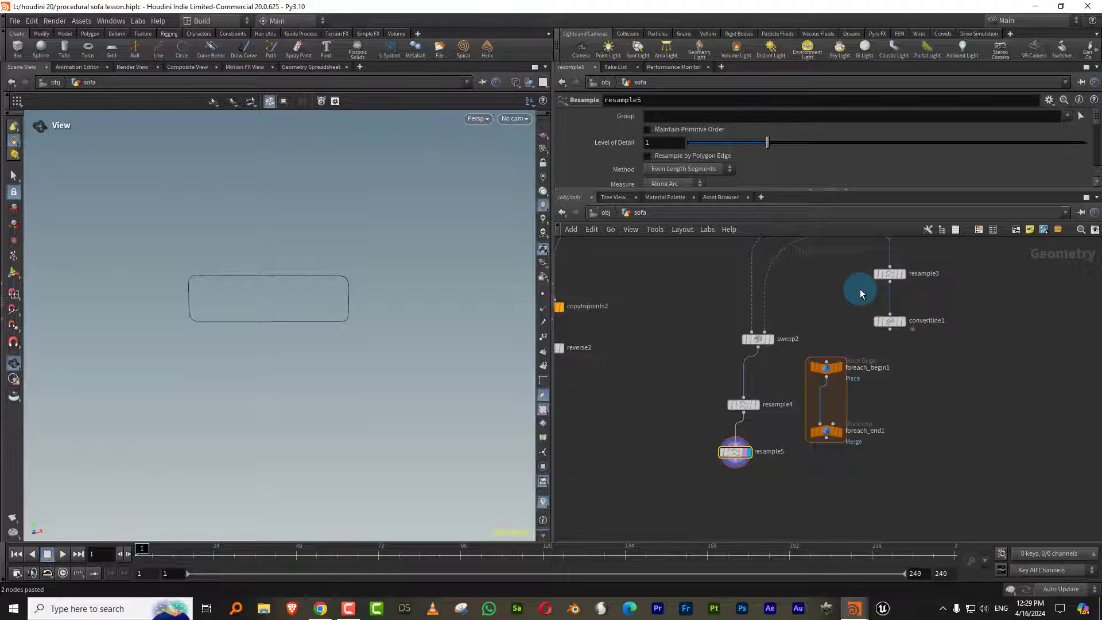
left_click_drag(773, 460, 773, 462)
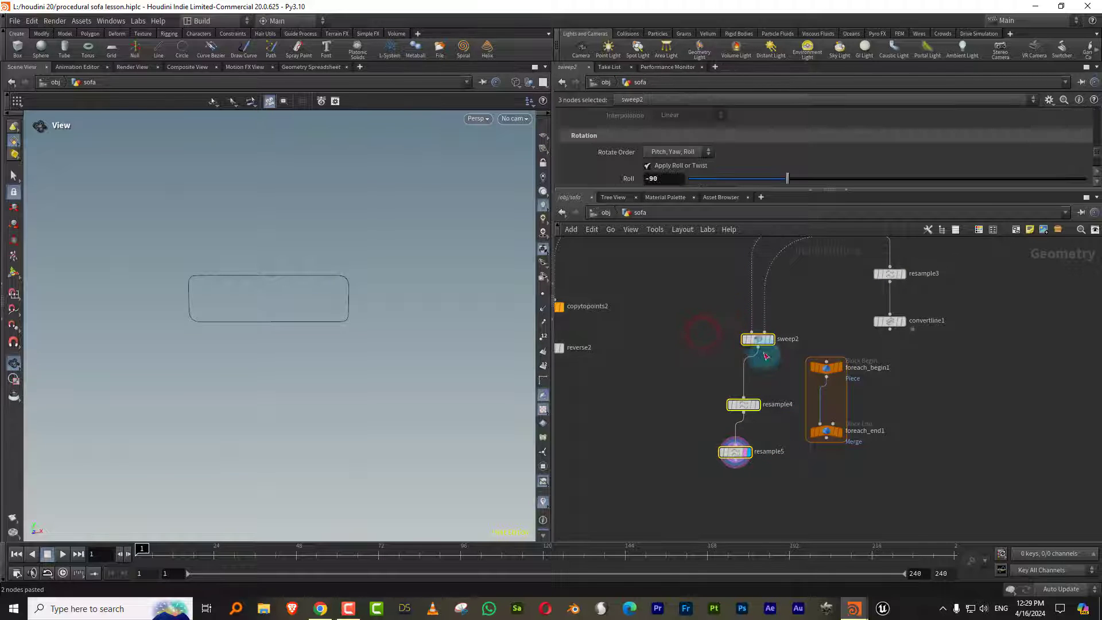
mouse_move(758, 339)
left_mouse_down()
mouse_move(701, 380)
mouse_move(747, 384)
mouse_move(764, 360)
left_mouse_up()
left_click(811, 353)
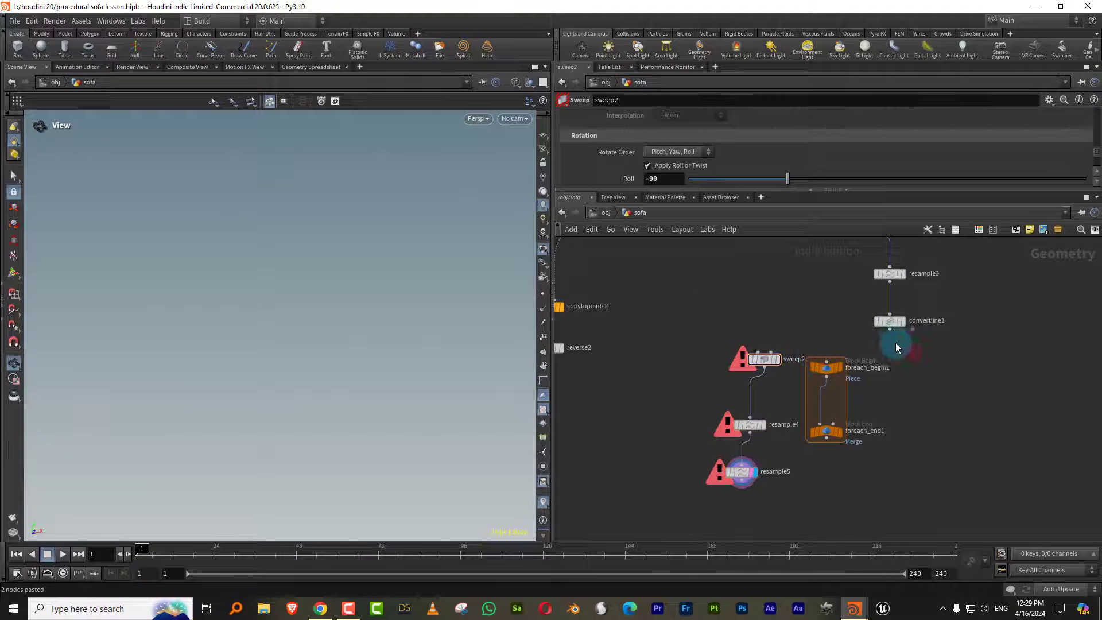
left_click(891, 330)
left_click(830, 348)
left_click_drag(856, 300, 935, 259)
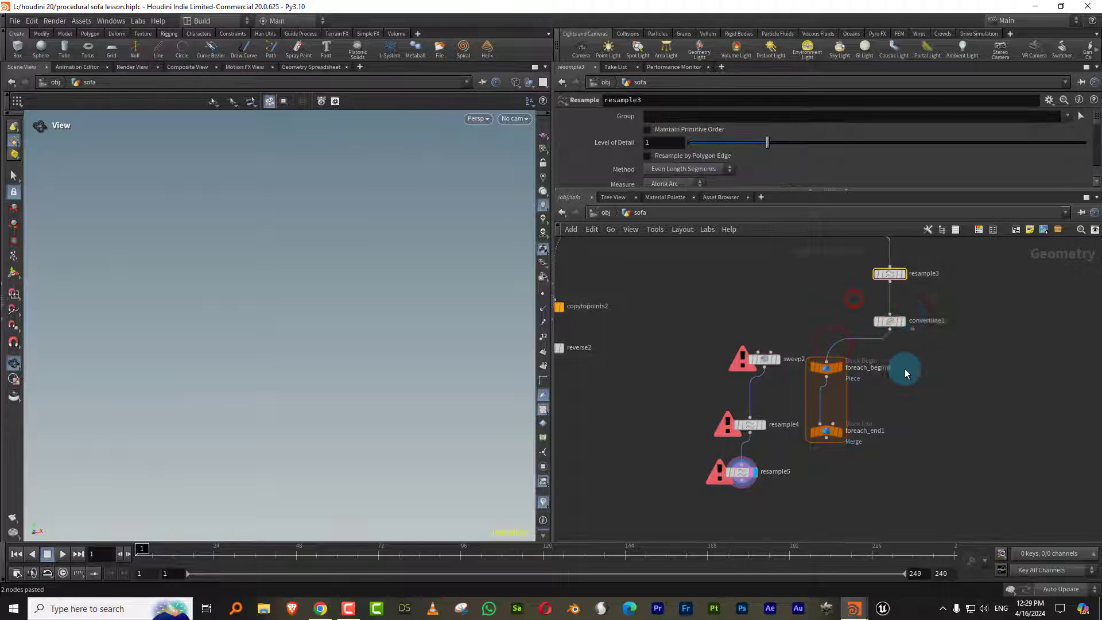
Connect split1's second output to sweep2's first input and foreach_begin1 to sweep2's second input
middle_click_drag(903, 369, 889, 457)
left_click(776, 313)
left_click(744, 439)
middle_click_drag(797, 376, 824, 278)
left_click(841, 370)
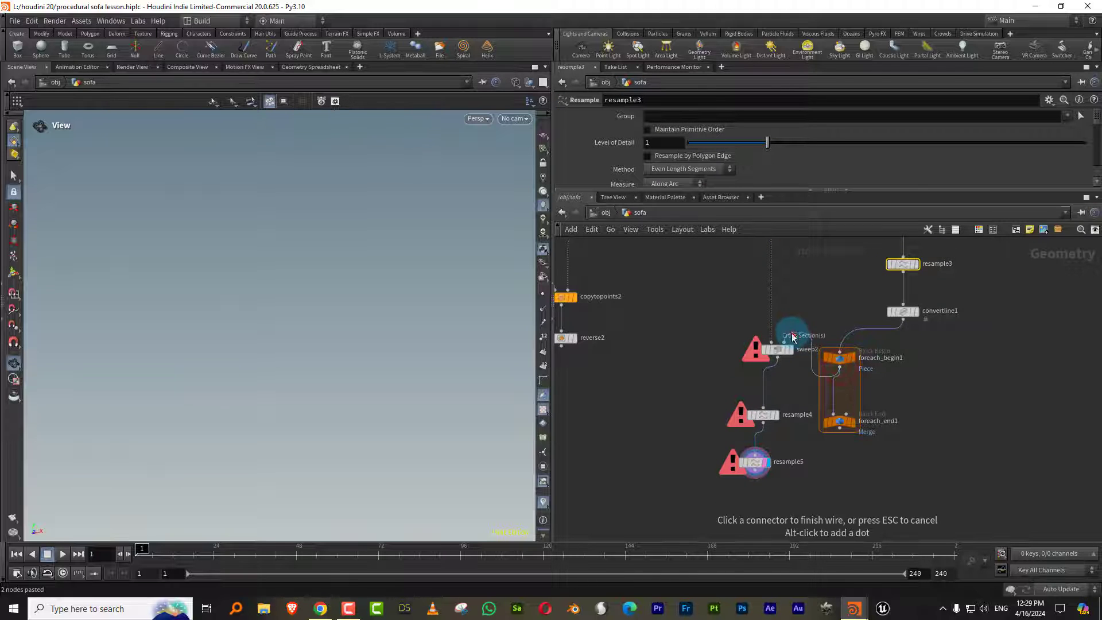
left_click(792, 336)
Move foreach_end1 below the branch, connect resample5 to it, and display foreach_end1
middle_click_drag(854, 428, 859, 375)
left_click_drag(849, 370, 849, 452)
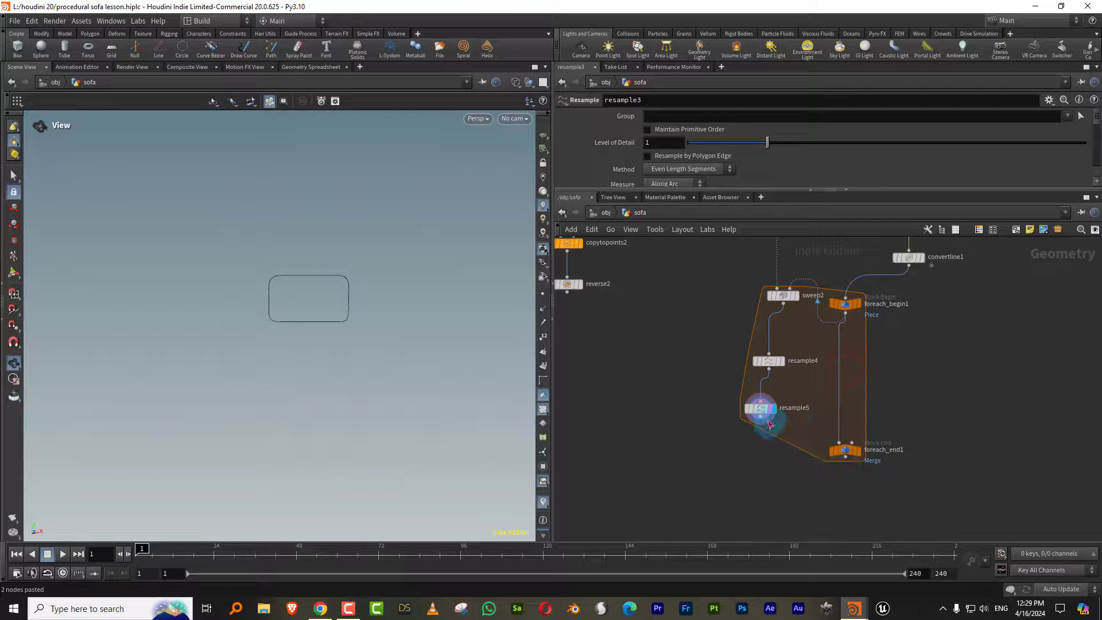
left_click(770, 425)
left_click(855, 453)
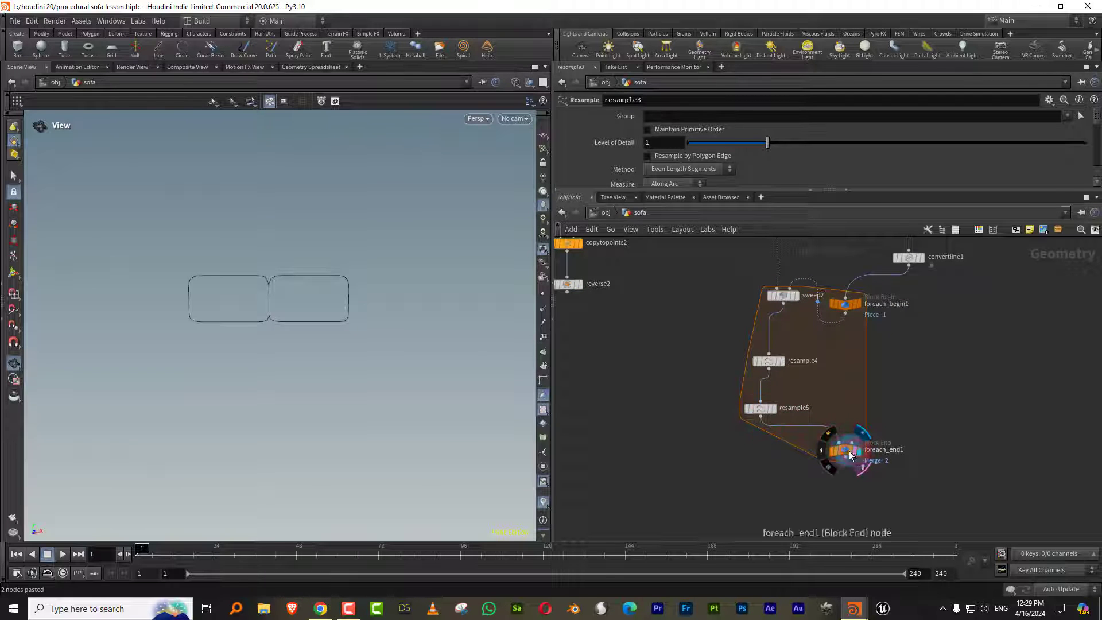
left_click(849, 450)
Set resample3's maximum segment Length to 1
middle_click_drag(933, 277, 882, 393)
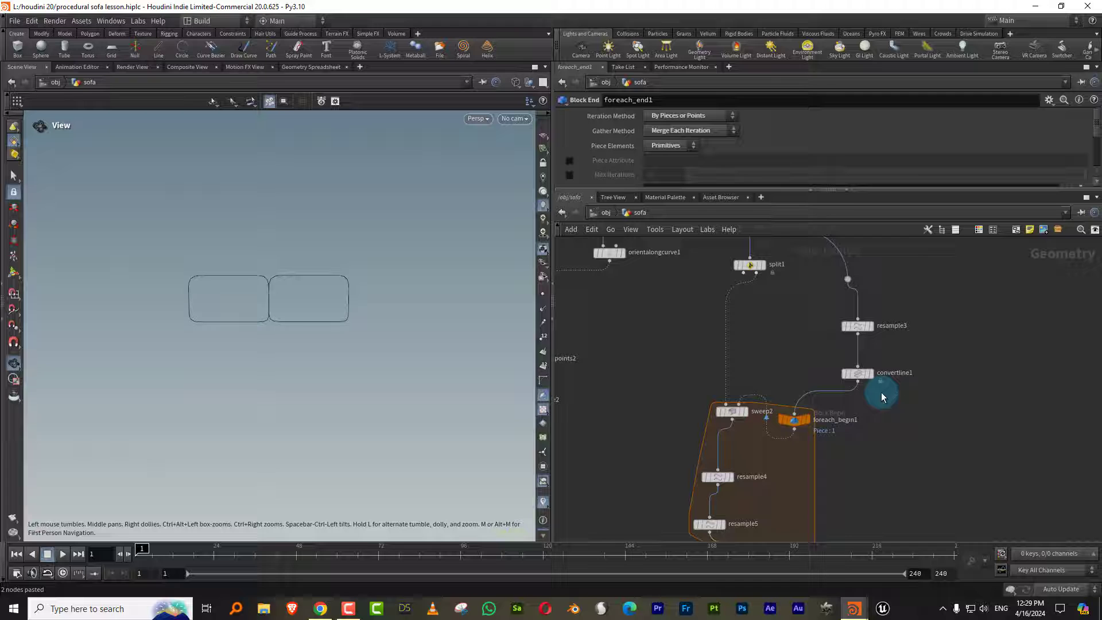
left_click(860, 326)
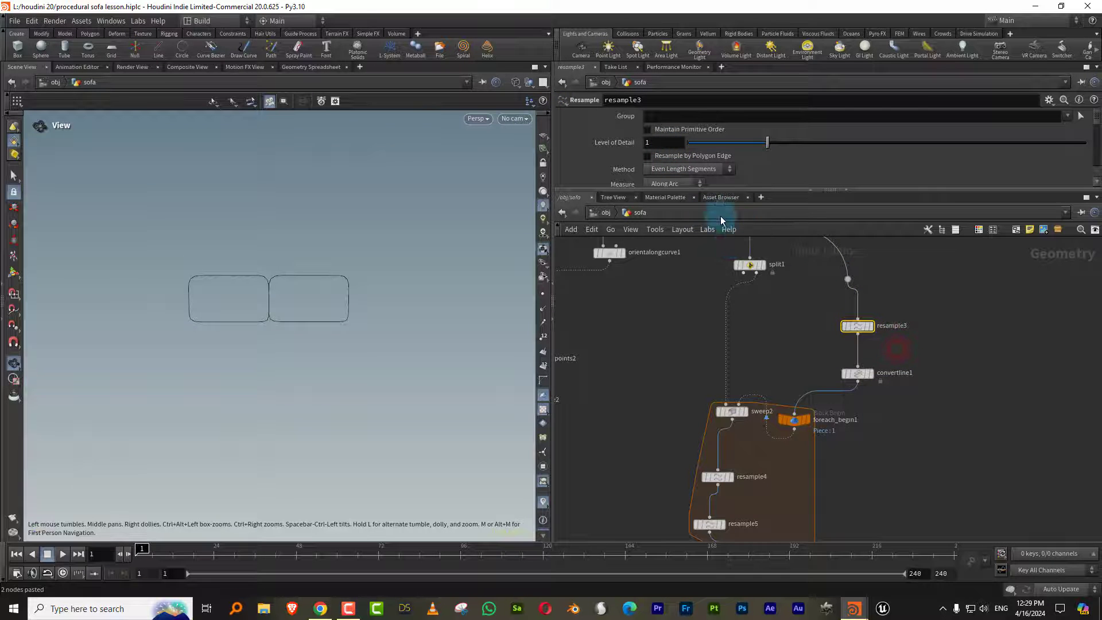
left_click_drag(722, 190, 719, 295)
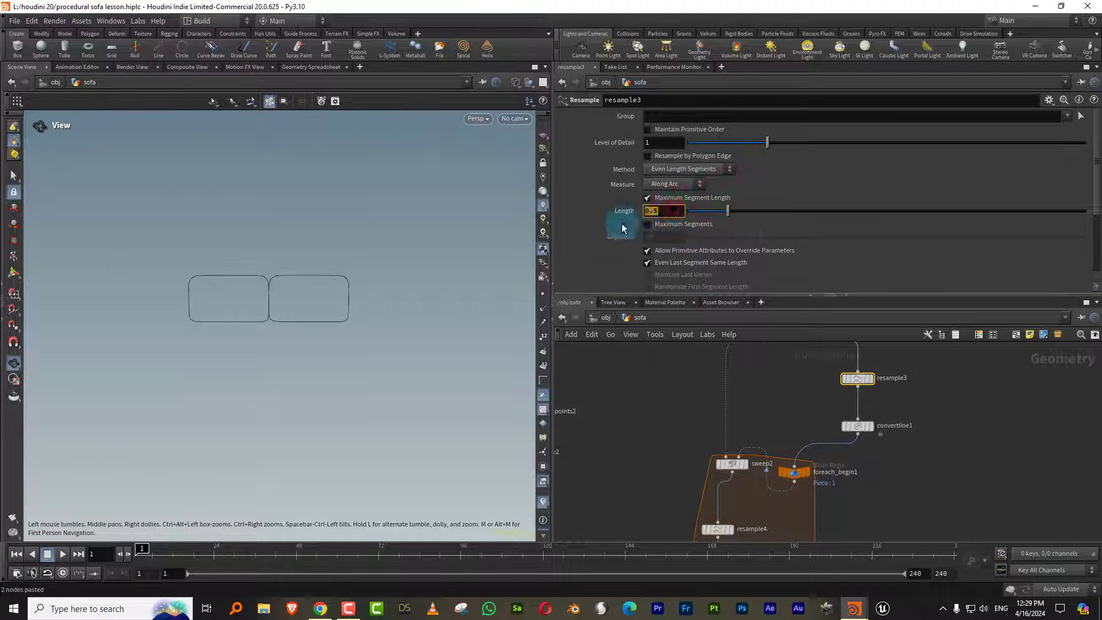
left_click(649, 235)
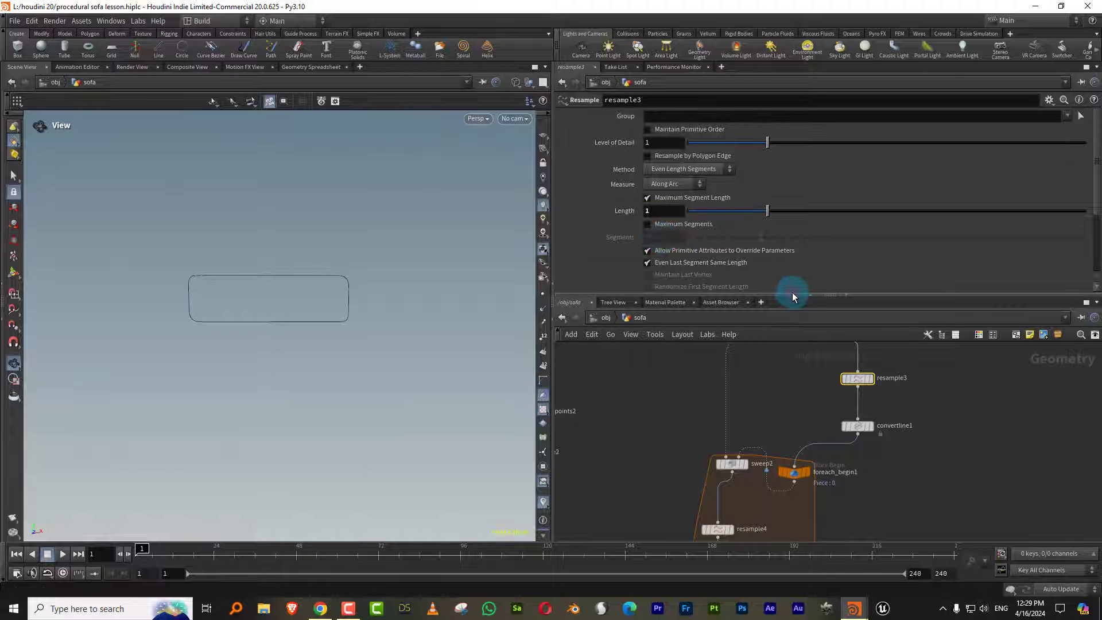
Set the Width line's Length to 0.91
left_click_drag(792, 296, 791, 228)
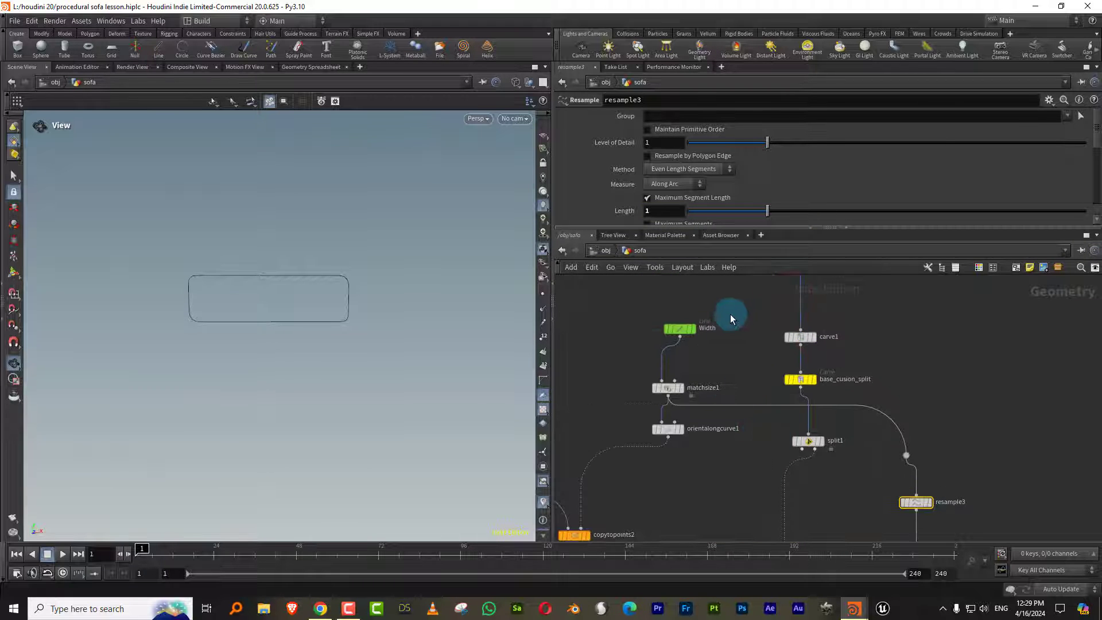
left_click_drag(732, 309, 679, 337)
mouse_move(730, 163)
left_mouse_down()
mouse_move(811, 168)
mouse_move(725, 169)
left_mouse_up()
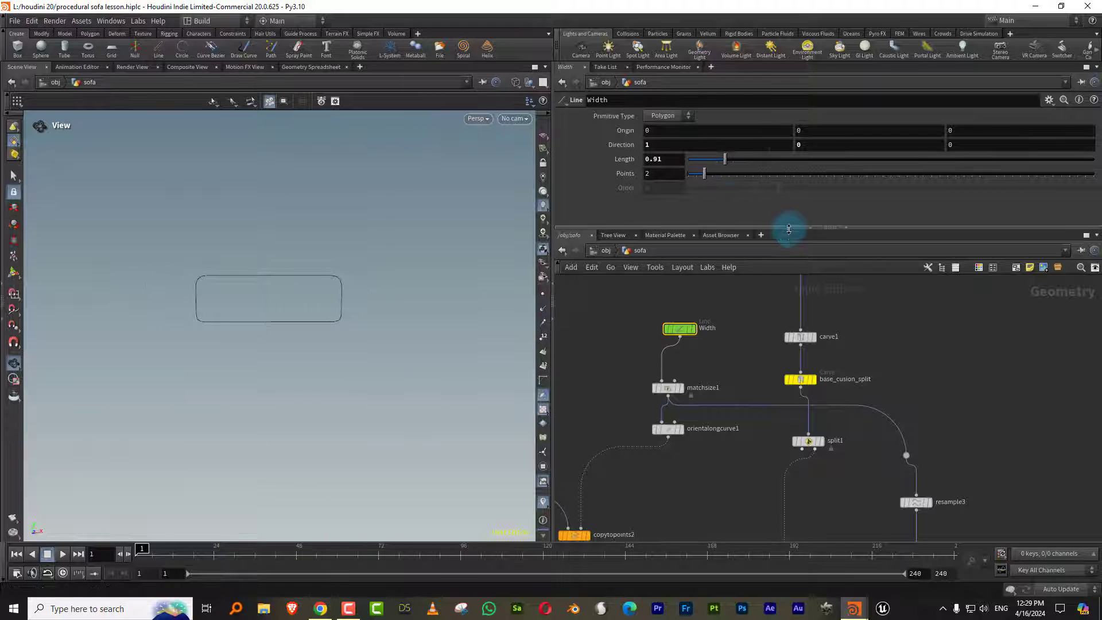
Tidy the for-each block by placing foreach_begin1 under convertline1 and the sweep and resample nodes directly beneath it
left_click_drag(800, 227, 804, 183)
middle_click_drag(748, 472, 748, 301)
scroll(748, 301, "down", 3)
left_click_drag(743, 346, 836, 476)
left_click_drag(781, 372, 861, 374)
middle_click_drag(780, 351, 791, 337)
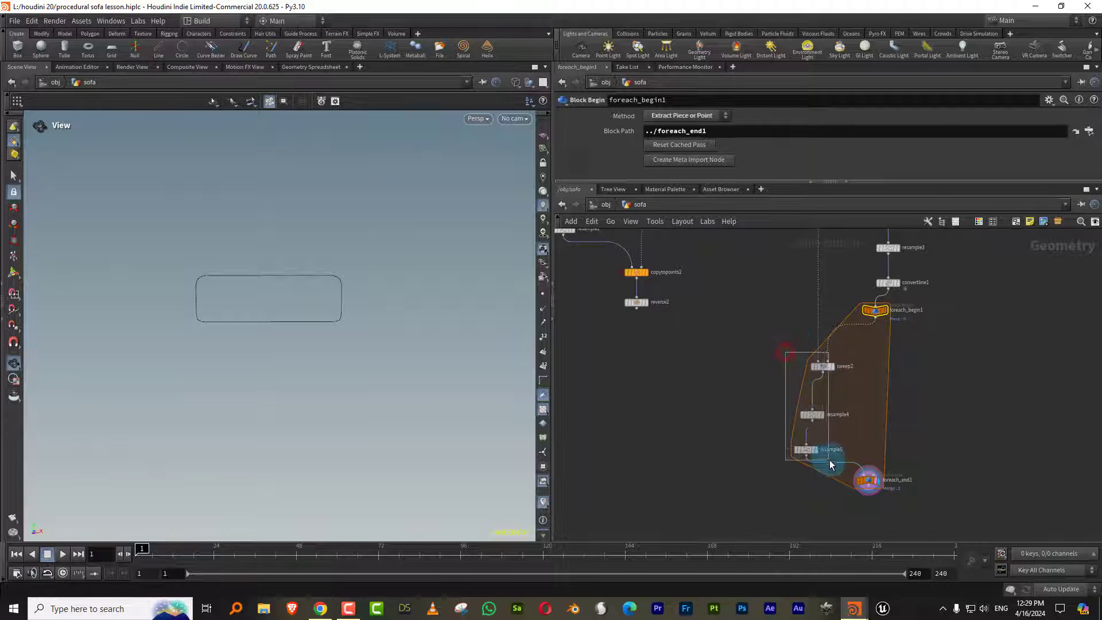
left_click_drag(829, 460, 843, 432)
middle_click_drag(770, 280, 746, 378)
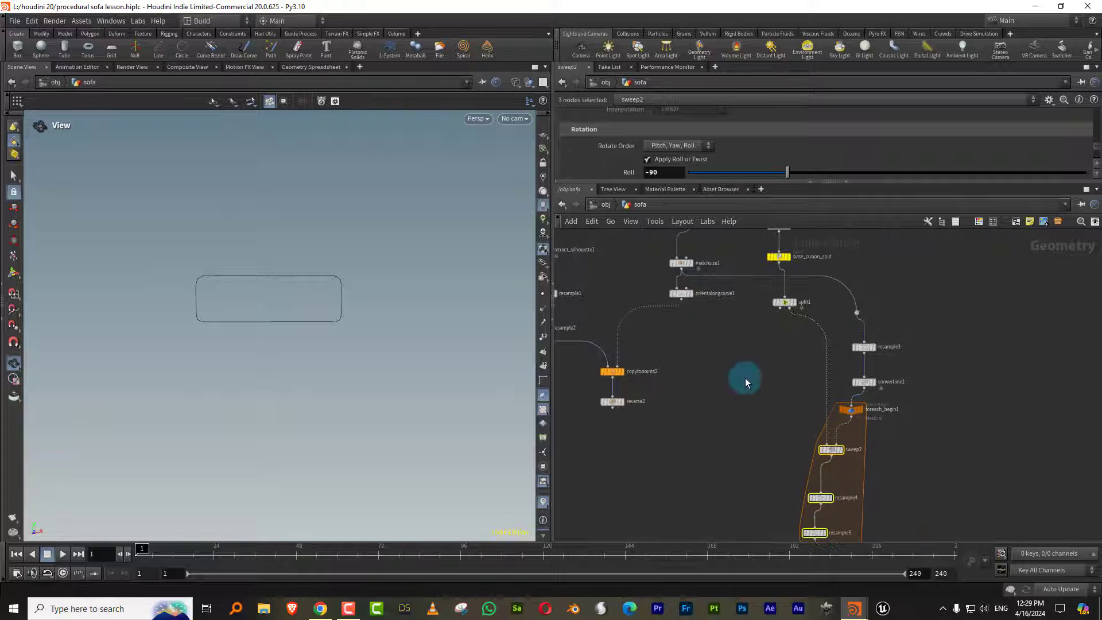
Duplicate sweep2, resample4 and resample5 and place the copies beside the for-each block
scroll(757, 358, "up", 1)
middle_click_drag(758, 337, 740, 371)
left_click(761, 445)
middle_click_drag(767, 454, 770, 350)
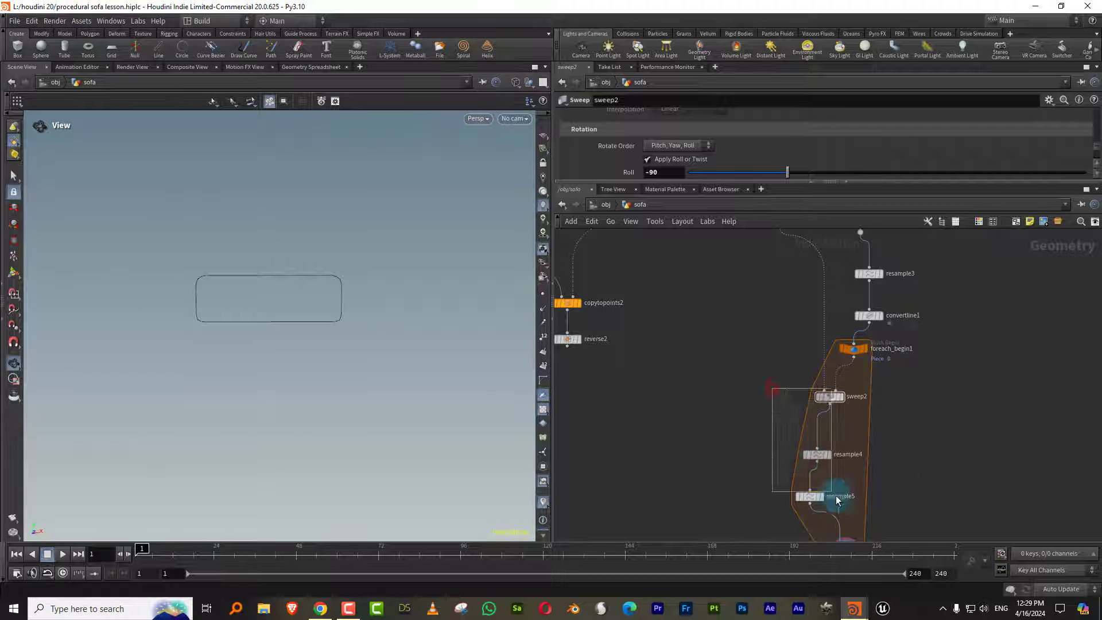
left_click_drag(836, 496, 844, 501)
key("ctrl+c")
key("ctrl+v")
left_click_drag(937, 423, 760, 369)
middle_click_drag(776, 305, 763, 361)
left_click(764, 361)
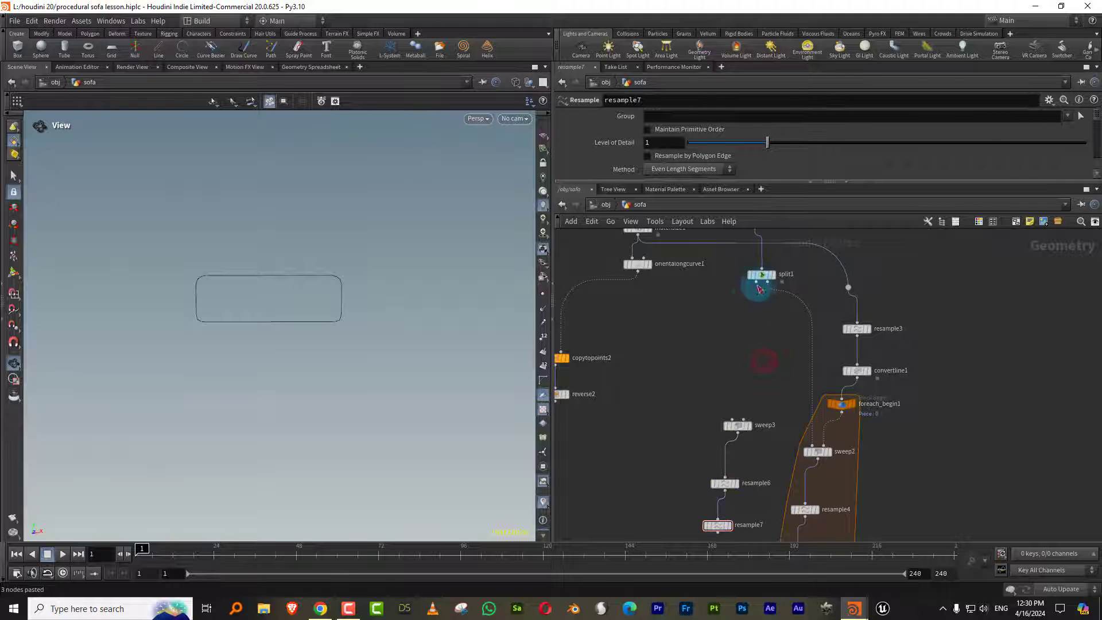
Connect split1's first output to sweep3's first input and move the three copied nodes farther from the for-each block
left_click(757, 285)
left_click(715, 394)
middle_click_drag(702, 423, 708, 394)
left_click_drag(707, 385, 767, 534)
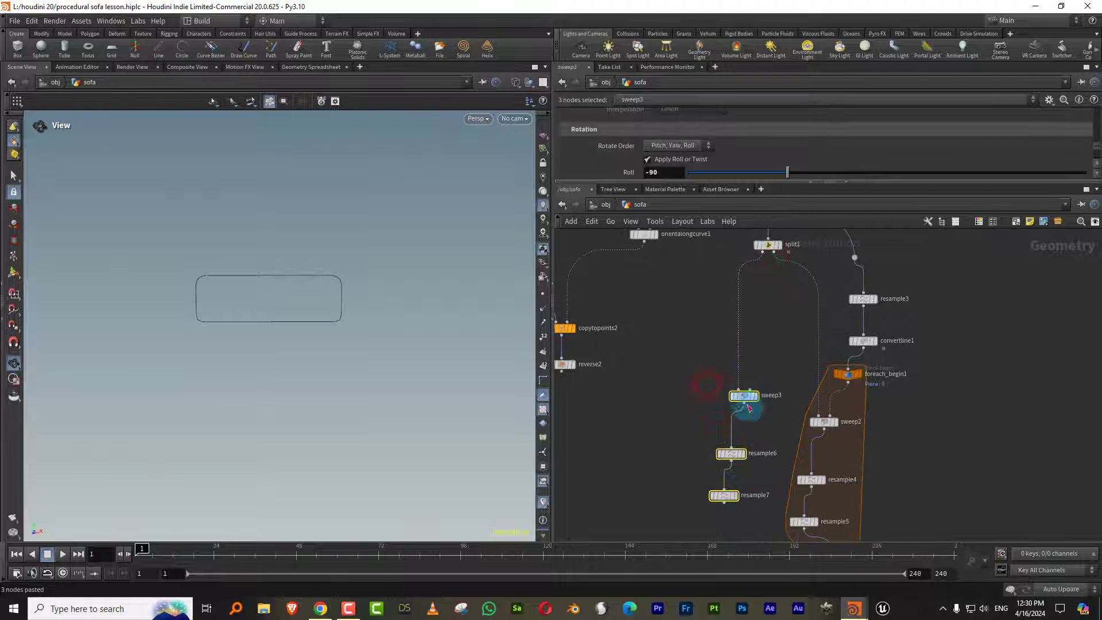
left_click_drag(748, 407, 723, 399)
Connect the Width line's routing dot to sweep3's second input
left_click(853, 267)
left_click(856, 264)
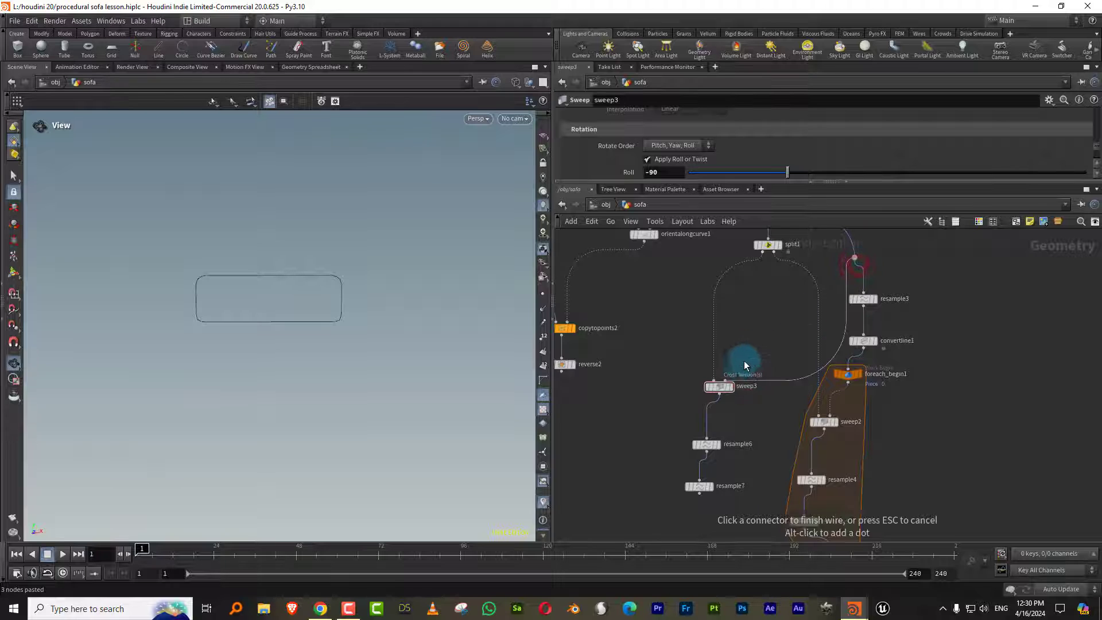
left_click(742, 364)
Add a Merge node below the for-each block, connect resample7 and foreach_end1 to it and display its result
middle_click_drag(772, 363, 792, 289)
middle_click_drag(768, 453, 775, 359)
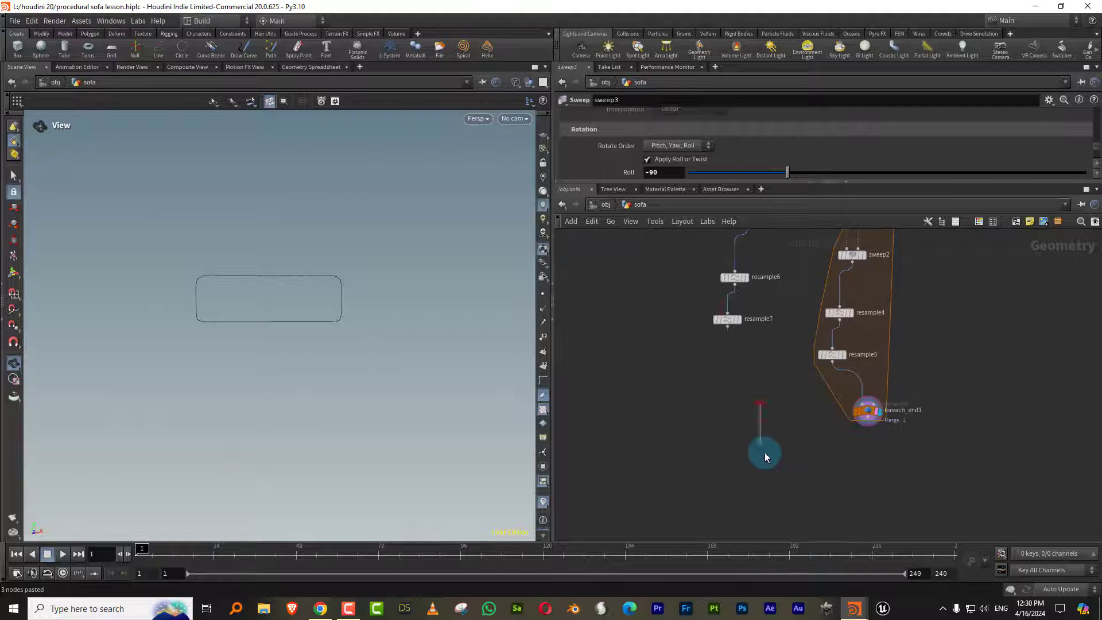
key("Tab")
type("mer")
left_click(880, 316)
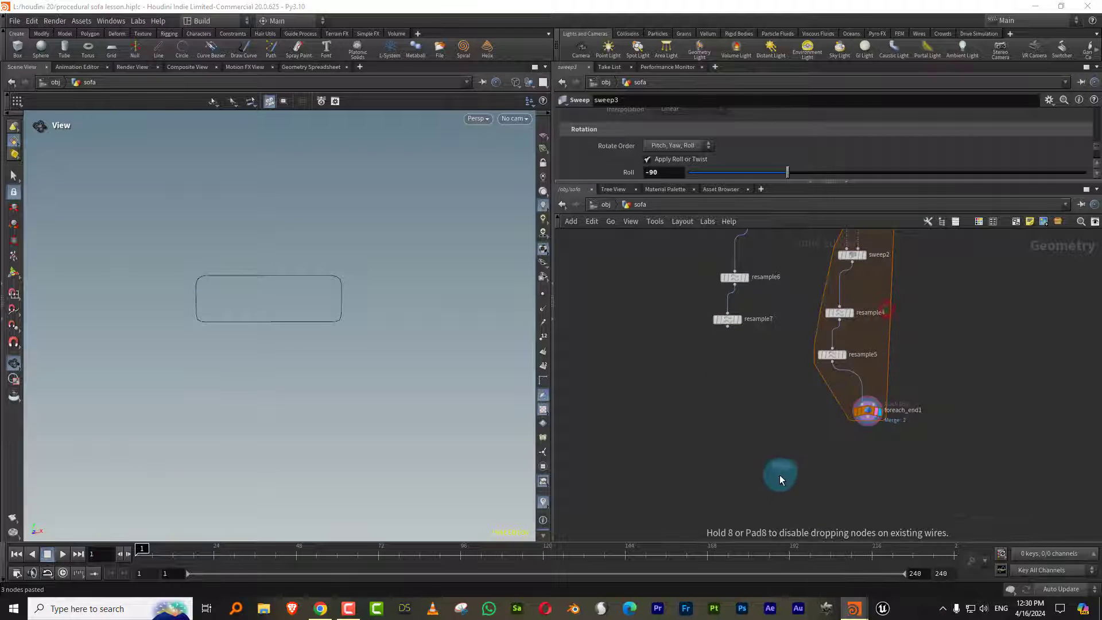
left_click(727, 328)
left_click(774, 464)
left_click(867, 420)
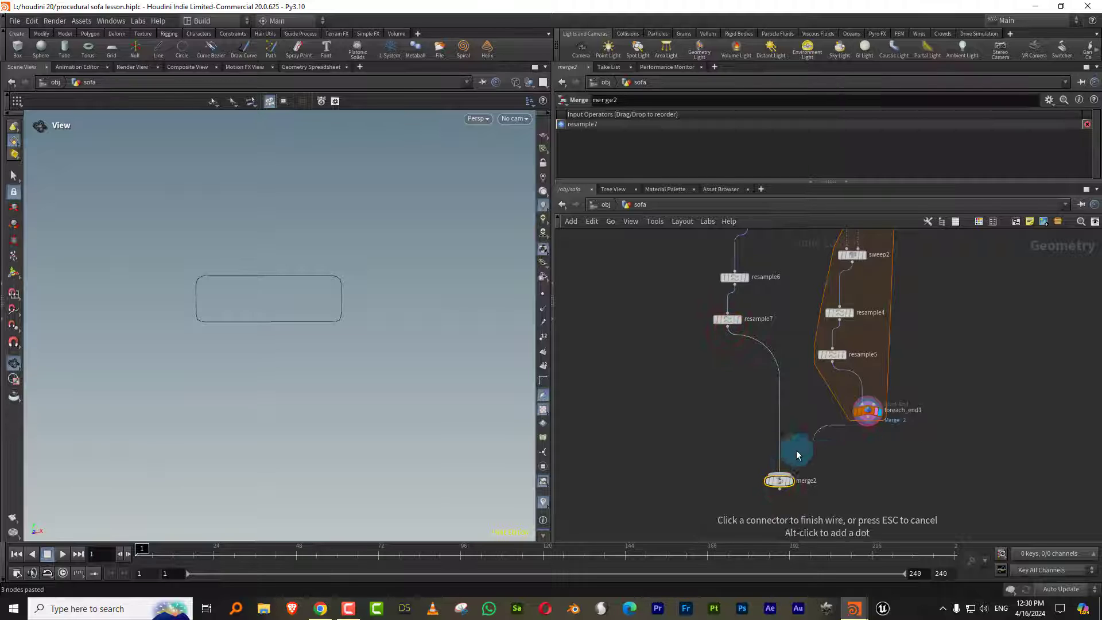
left_click(789, 459)
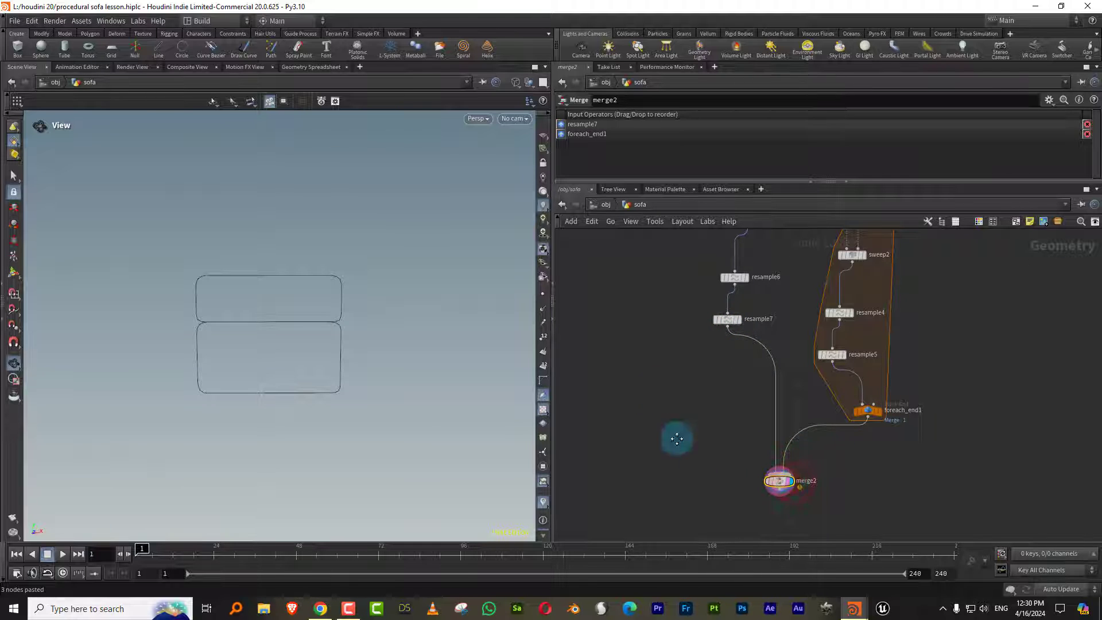
Combine reverse2 and merge2 in another Merge node, display the result and save the scene
scroll(678, 439, "down", 3)
key("Tab")
type("mer")
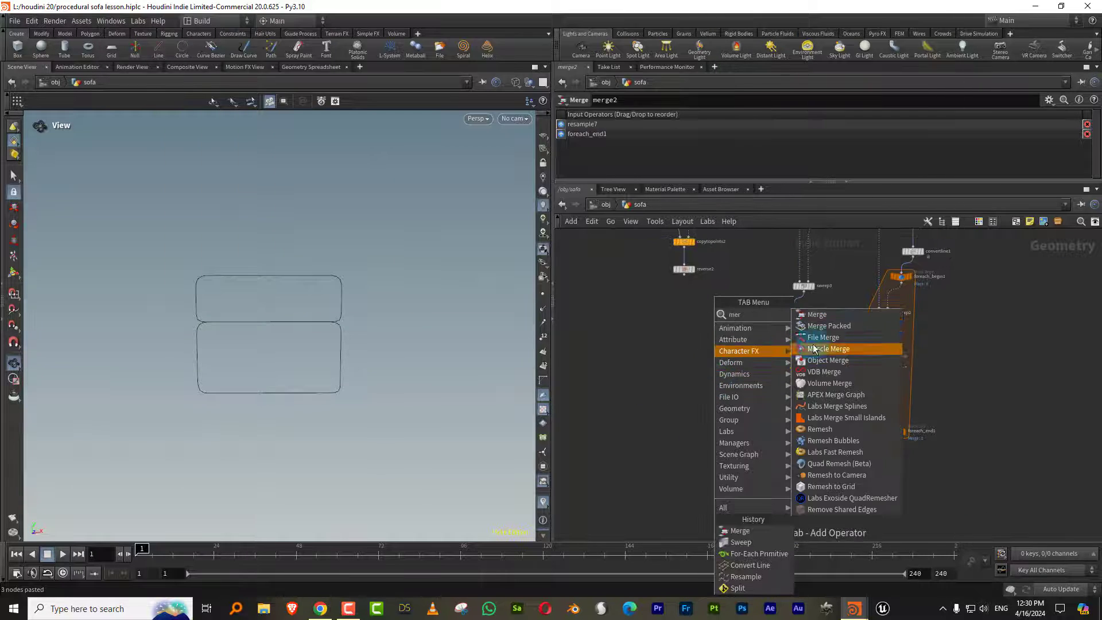
left_click(818, 314)
left_click(717, 516)
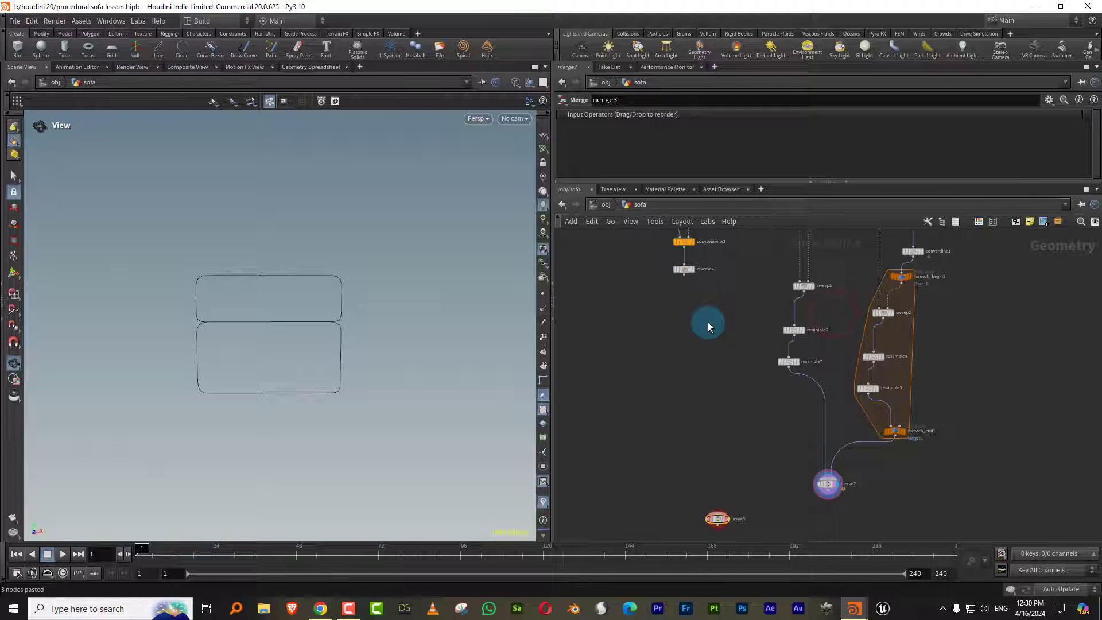
left_click(684, 278)
left_click(706, 430)
left_click(817, 412)
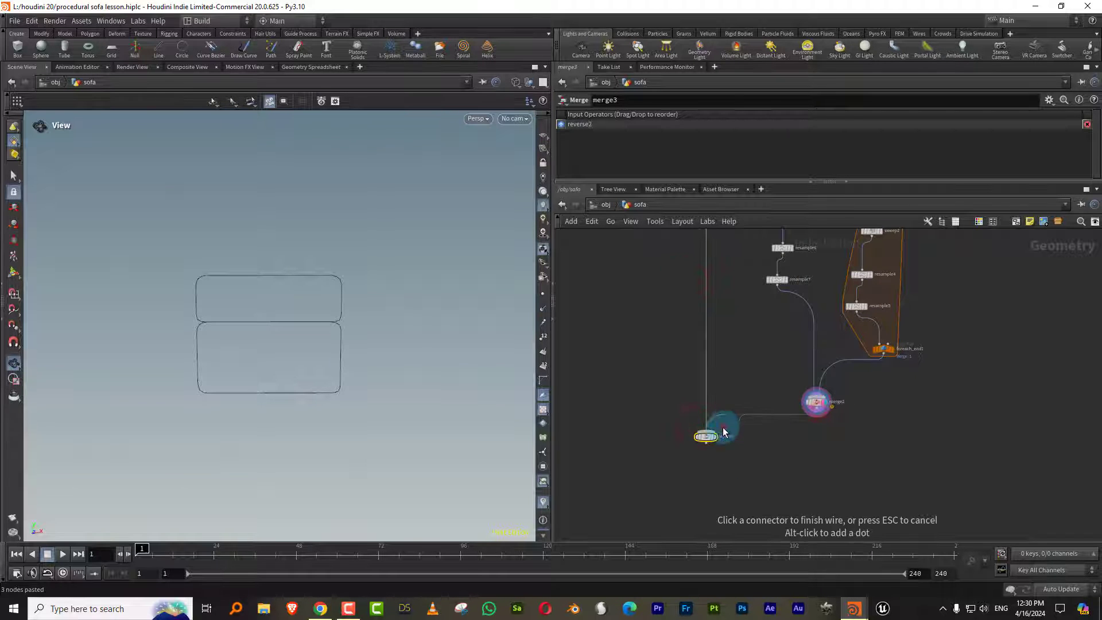
left_click(723, 430)
scroll(732, 428, "up", 3)
left_click(700, 443)
scroll(367, 348, "down", 3)
middle_click_drag(343, 362, 337, 413)
middle_click_drag(761, 338, 738, 405)
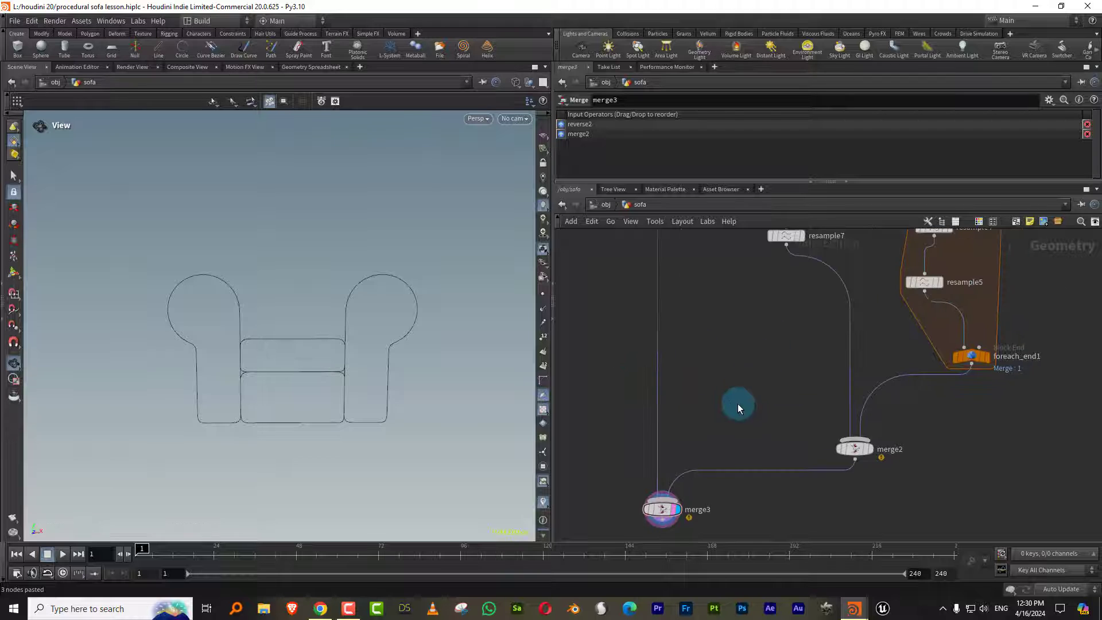
key("ctrl+s")
Try different lengths on the Width line and settle on 0.98
middle_click_drag(752, 351, 716, 450)
middle_click_drag(701, 396, 673, 480)
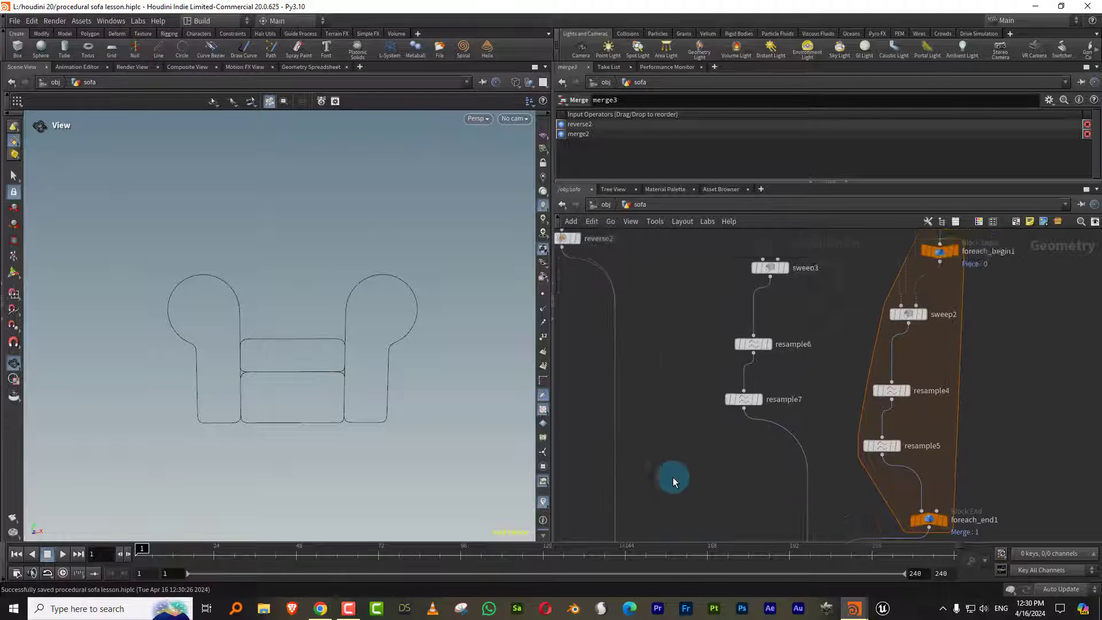
middle_click_drag(697, 339, 669, 450)
middle_click_drag(680, 355, 671, 480)
middle_click_drag(695, 289, 687, 401)
left_click(643, 305)
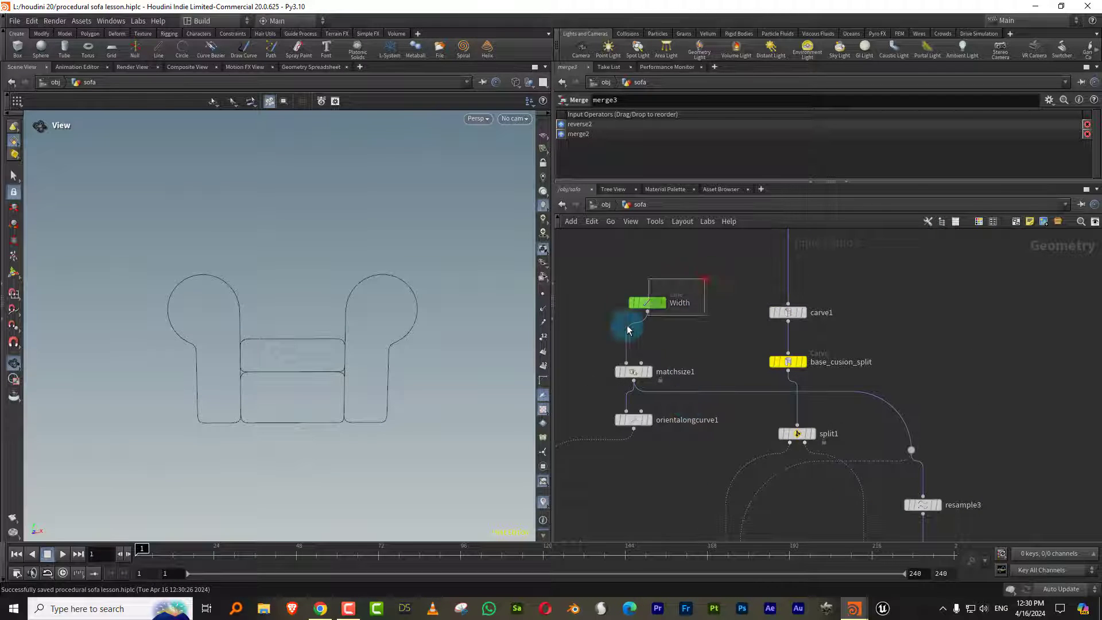
mouse_move(733, 166)
left_mouse_down()
mouse_move(792, 163)
mouse_move(731, 164)
left_mouse_up()
middle_click_drag(708, 318, 711, 356)
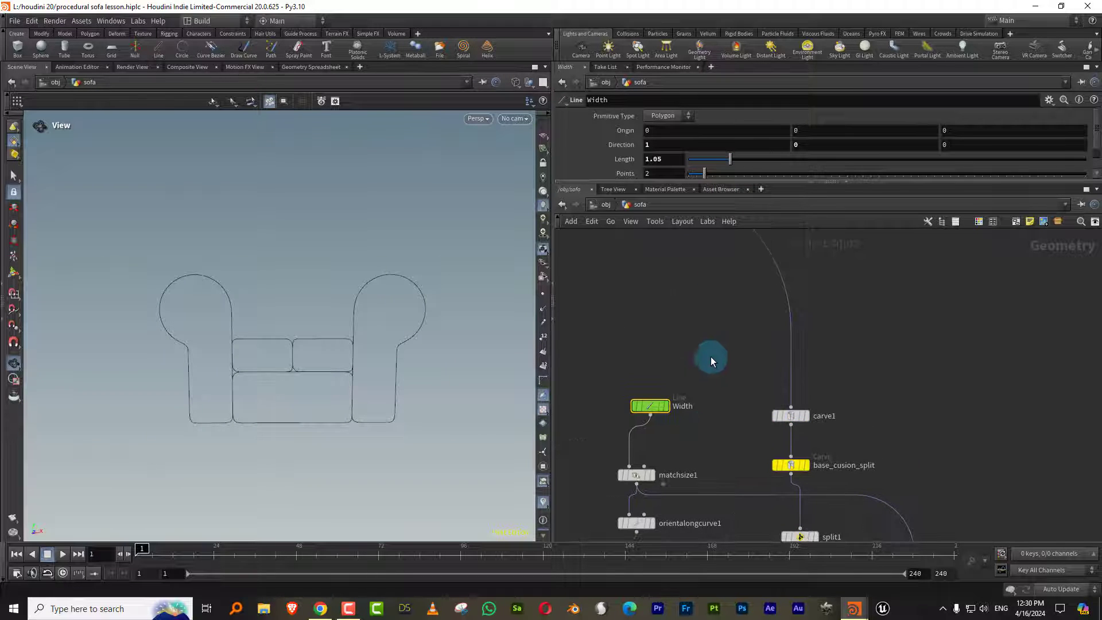
left_click_drag(731, 165, 728, 164)
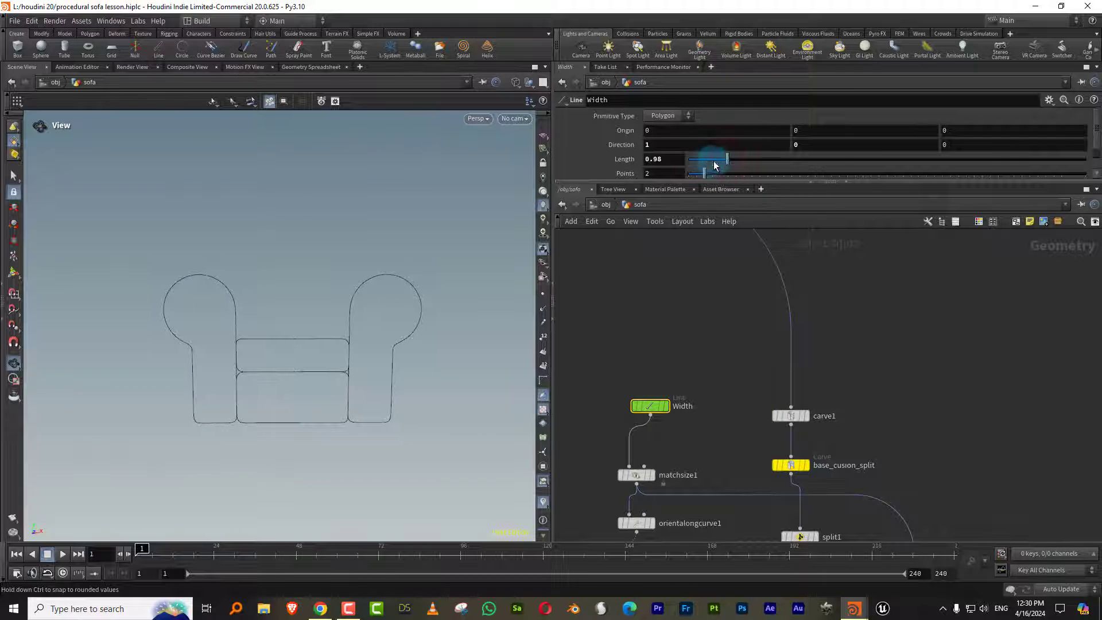
Fine-tune the Height line's length and enlarge the circle that forms the armrest's round top
middle_click_drag(734, 419, 756, 546)
mouse_move(634, 300)
middle_mouse_down()
mouse_move(703, 370)
mouse_move(744, 389)
middle_mouse_up()
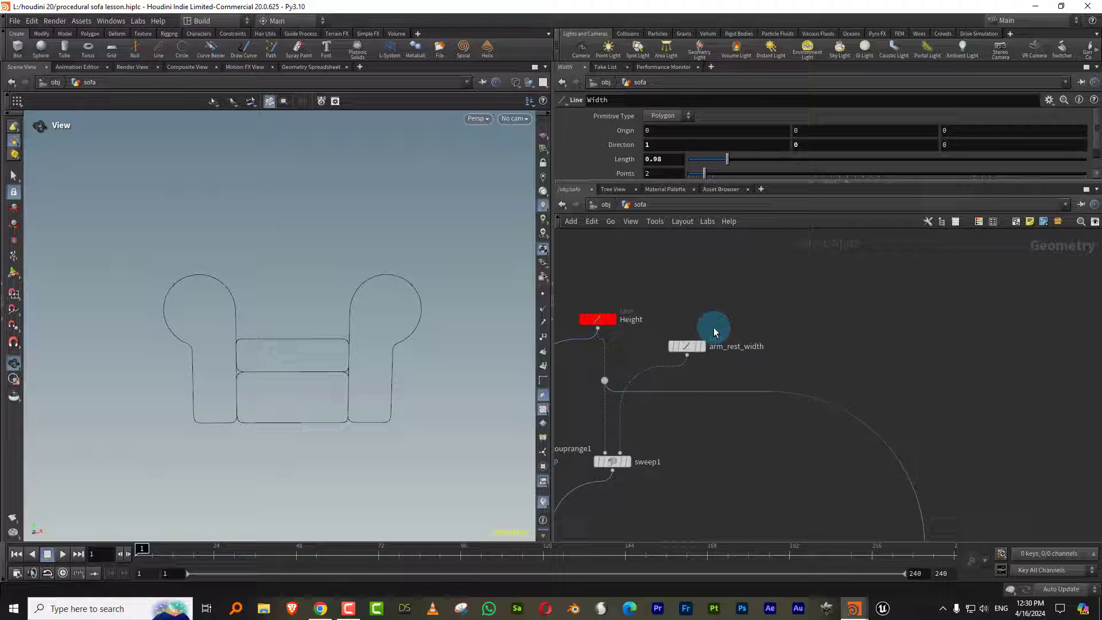
mouse_move(744, 171)
left_mouse_down()
mouse_move(754, 159)
mouse_move(730, 161)
left_mouse_up()
middle_click_drag(639, 412, 819, 359)
left_click(609, 276)
left_click(761, 151)
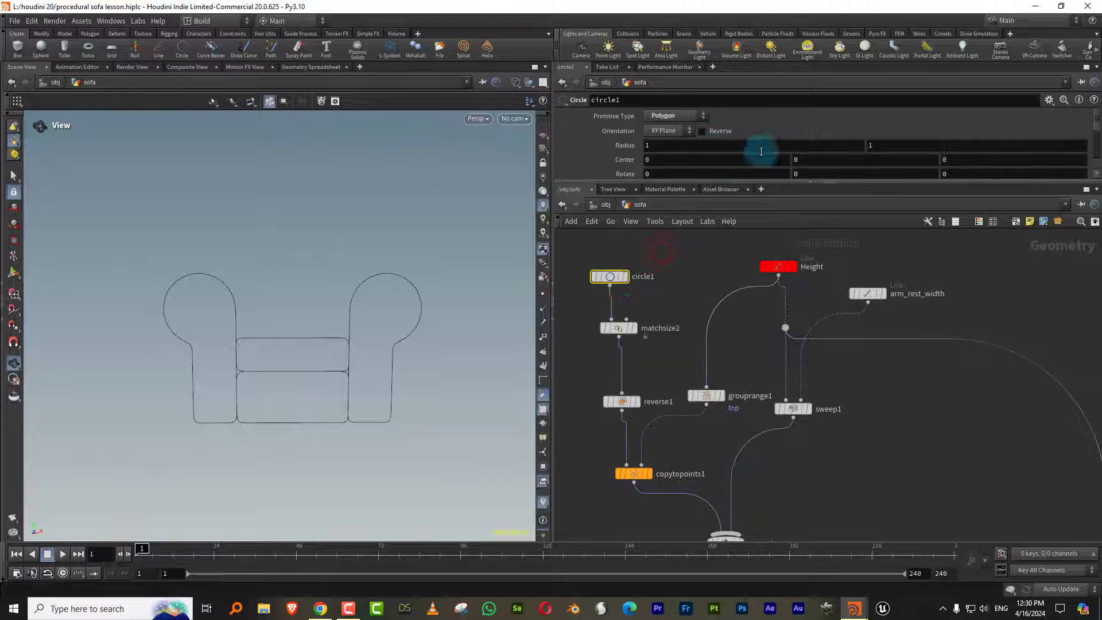
left_click_drag(737, 182, 722, 278)
left_click_drag(705, 190, 717, 255)
middle_click_drag(769, 456, 707, 446)
Set the length of the arm_rest_width line to 0.44
left_click_drag(854, 369, 810, 387)
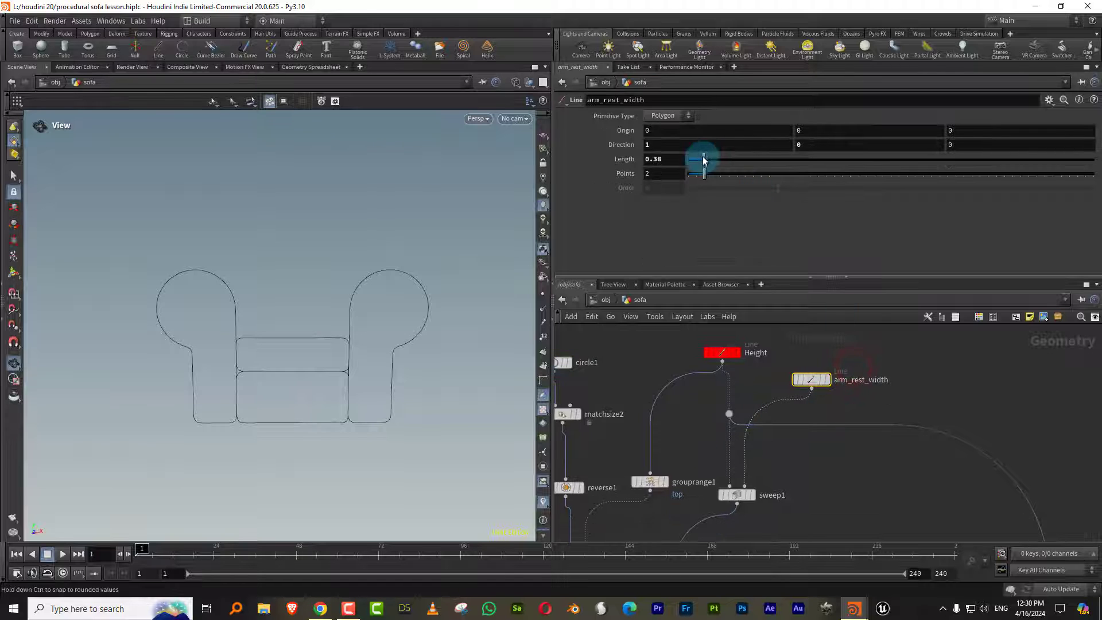
left_click_drag(705, 160, 709, 160)
scroll(800, 407, "down", 5)
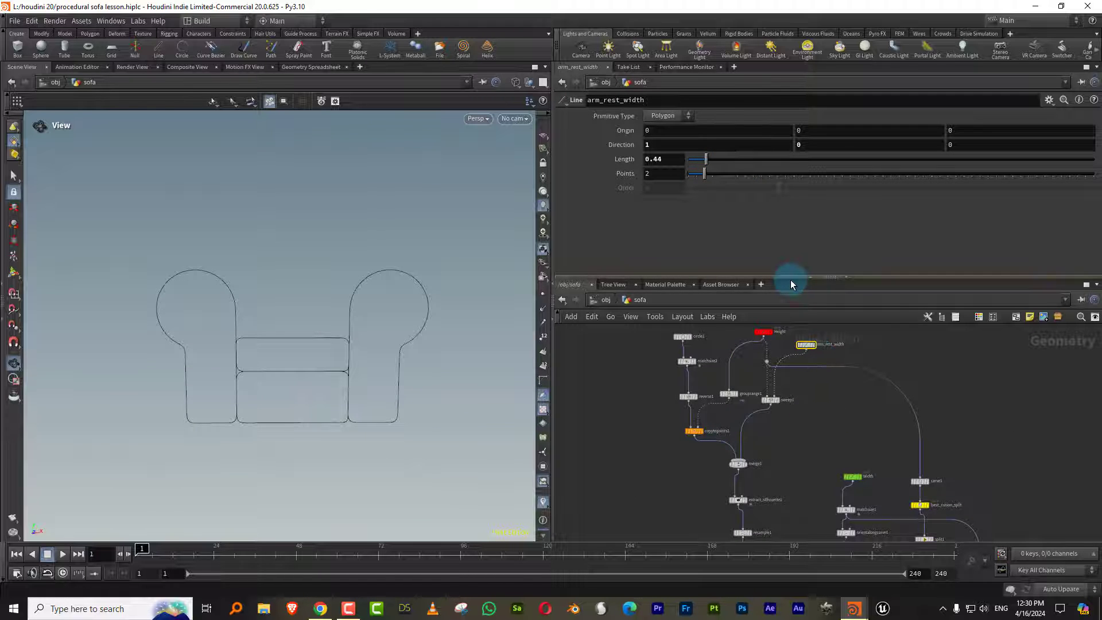
Switch the viewport to shaded display with the sofa profiles at an angle, and save the scene
left_click_drag(791, 279, 791, 242)
scroll(788, 341, "down", 3)
left_click_drag(340, 363, 379, 374)
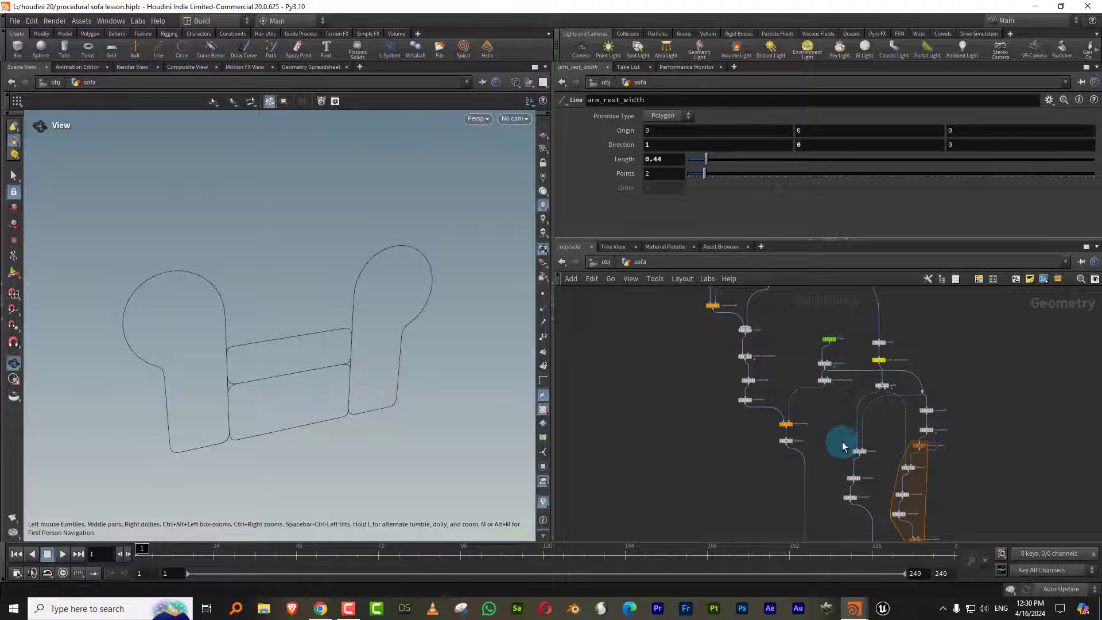
middle_click_drag(832, 459, 802, 376)
left_click_drag(772, 241, 787, 195)
key("w")
scroll(694, 385, "up", 3)
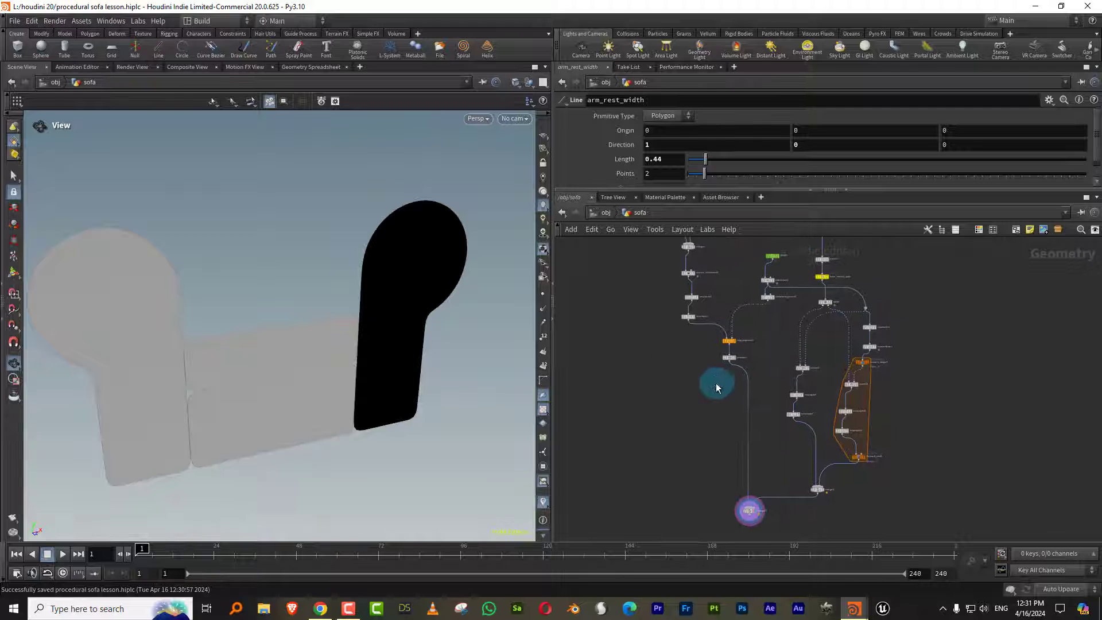
Add a Line node beside reverse2, display it and rename it Depth
key("Tab")
type("lin")
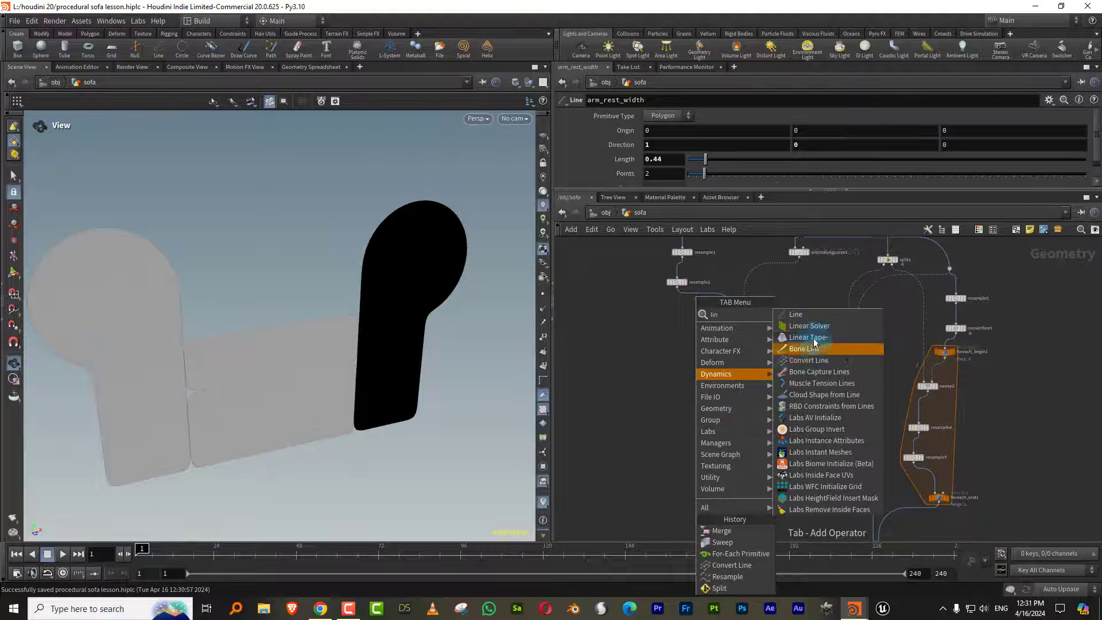
left_click(813, 315)
left_click(653, 365)
scroll(660, 353, "up", 2)
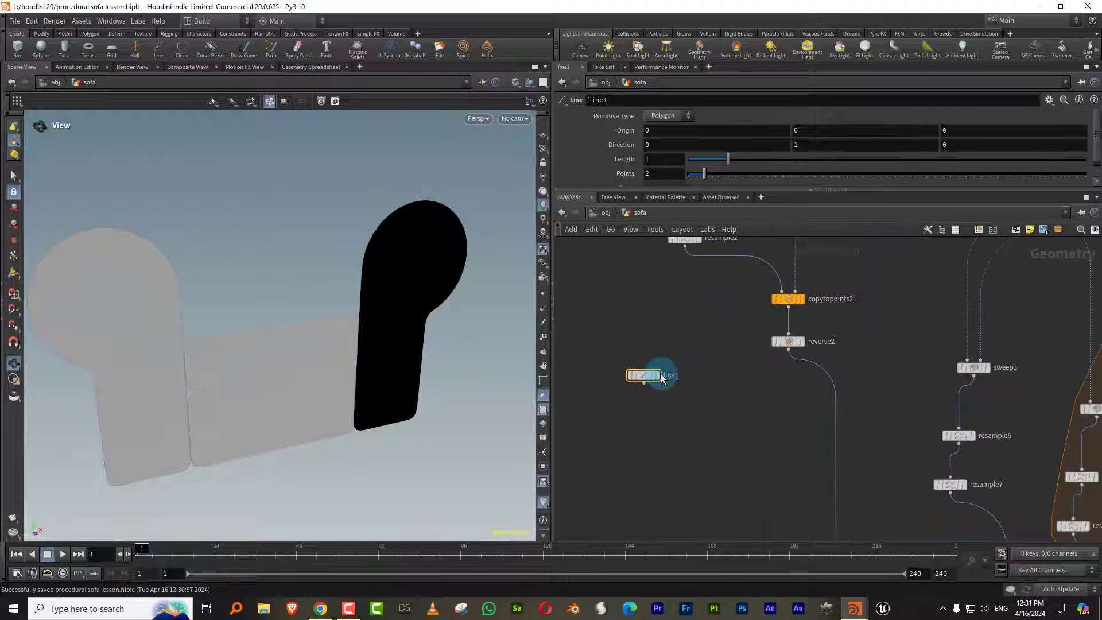
left_click(659, 375)
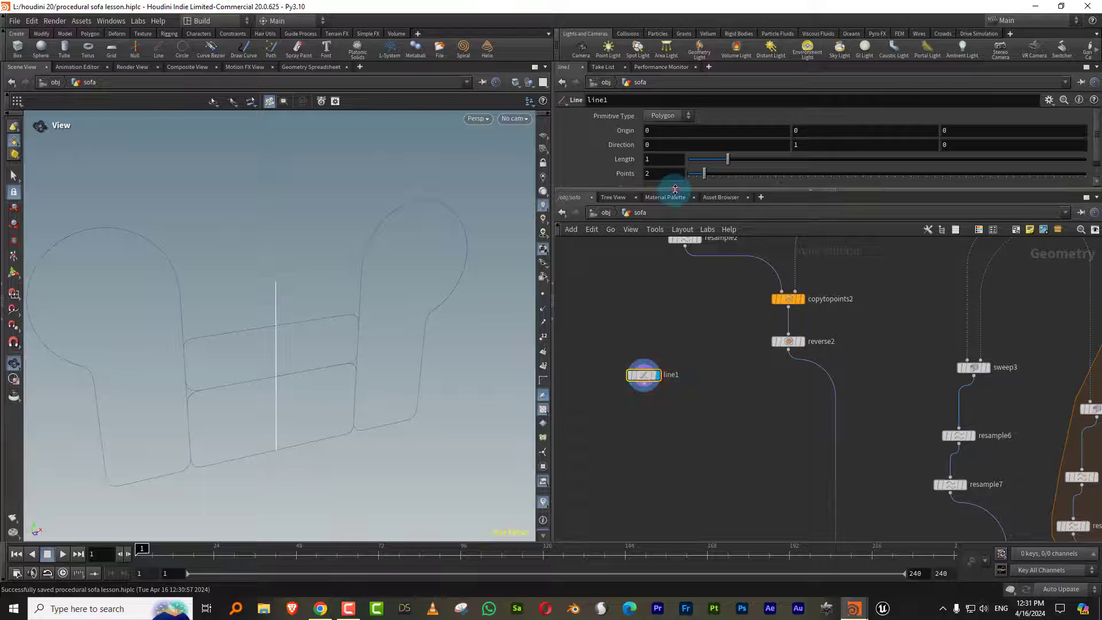
left_click_drag(675, 189, 681, 278)
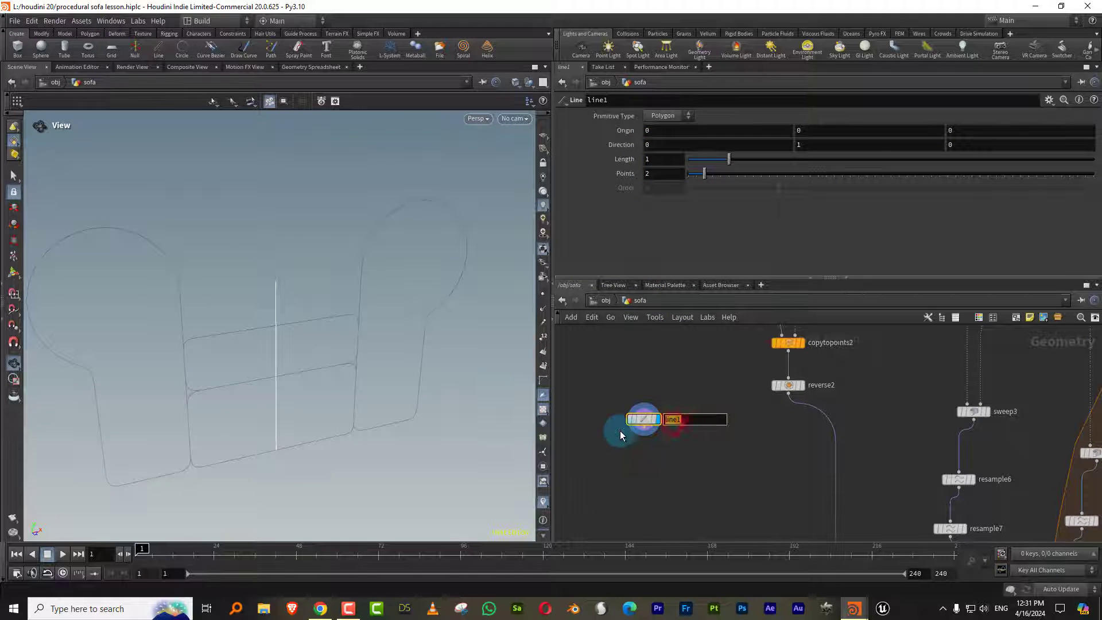
type("Depth")
key("Return")
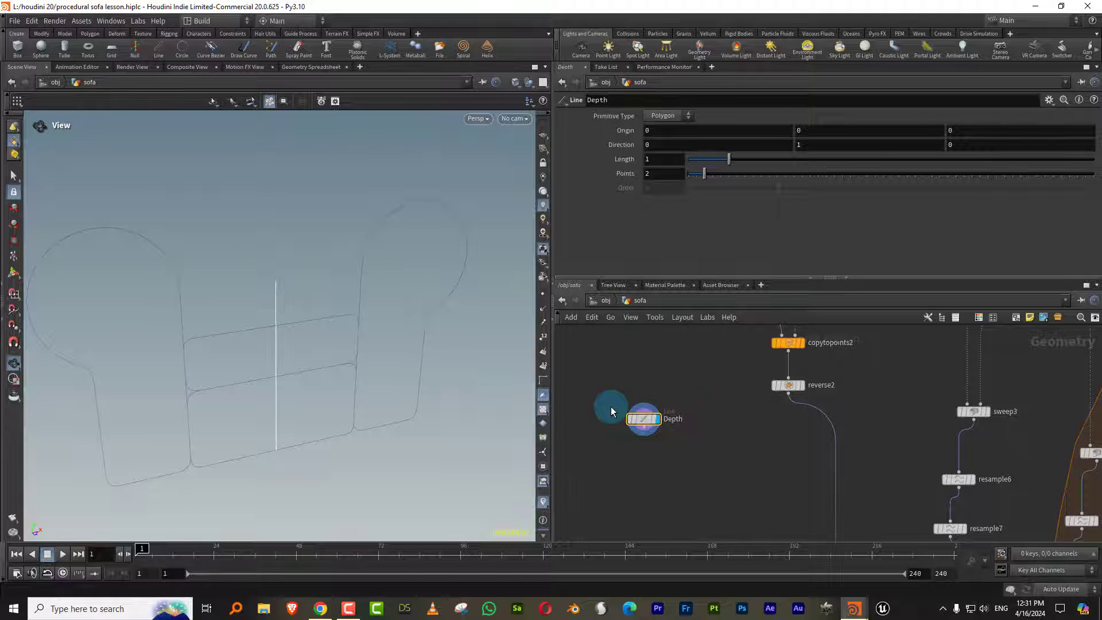
Set the Depth line's direction to 0, 0, 1 so it runs along Z
left_click_drag(983, 145, 930, 153)
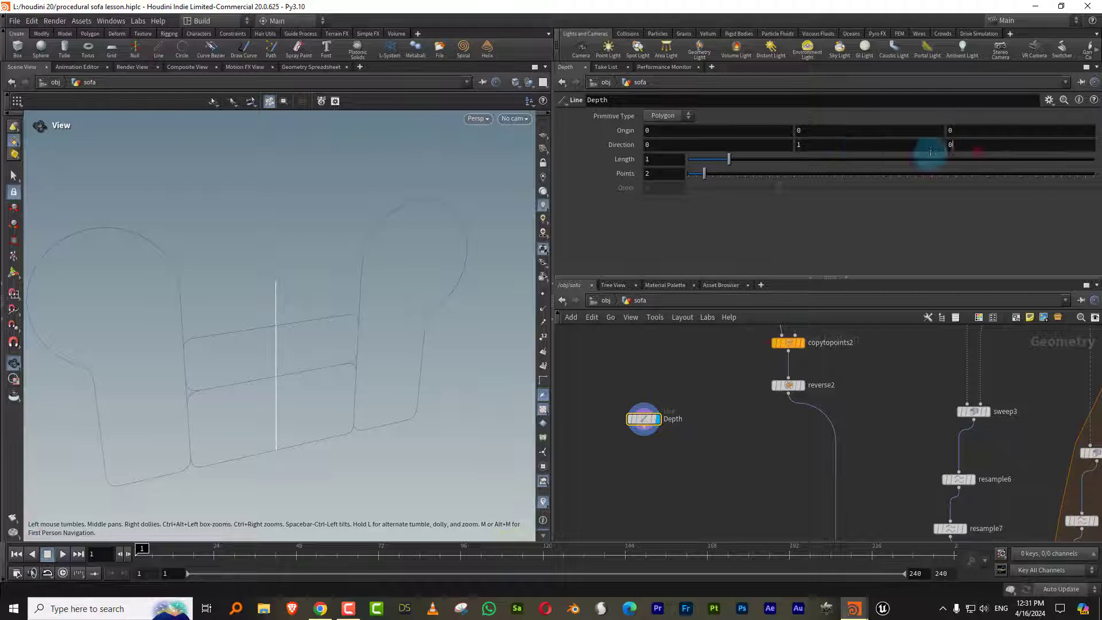
type("1")
left_click_drag(818, 145, 757, 160)
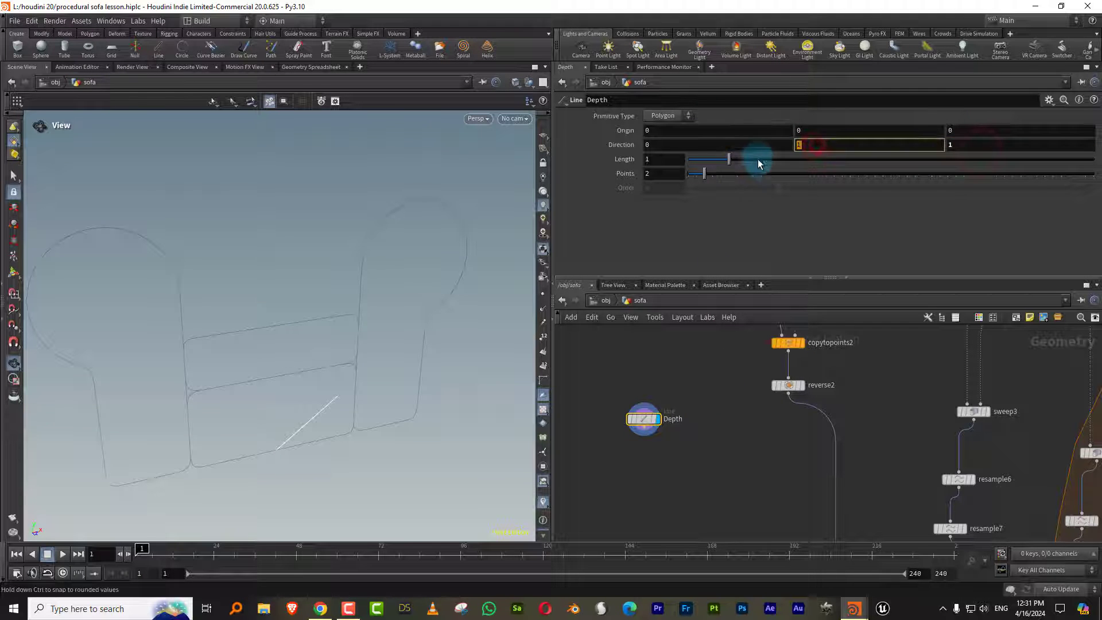
left_click(697, 477)
Add a Match Size node below Depth, fed by the Depth line, and display it
middle_click_drag(698, 477, 688, 409)
scroll(689, 404, "down", 4)
scroll(690, 407, "up", 5)
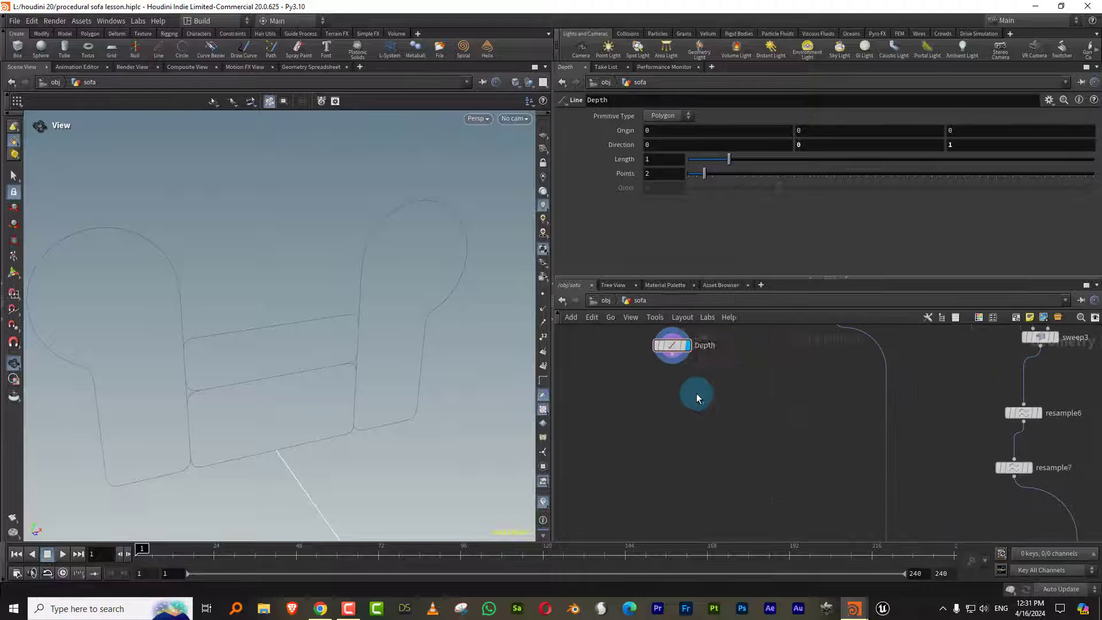
key("Tab")
type("size")
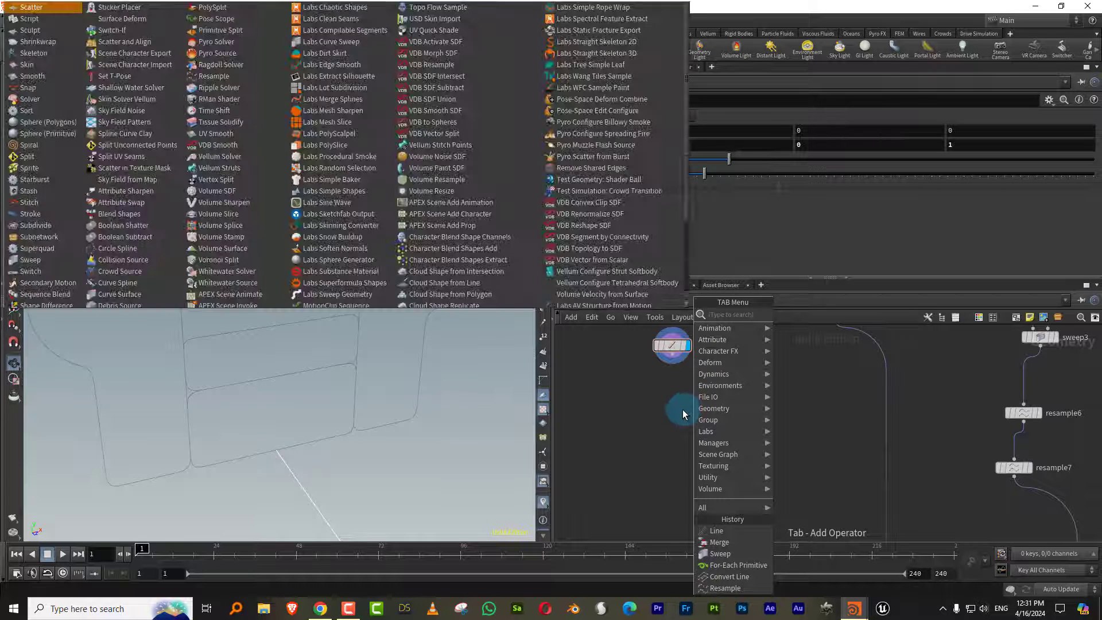
left_click(804, 314)
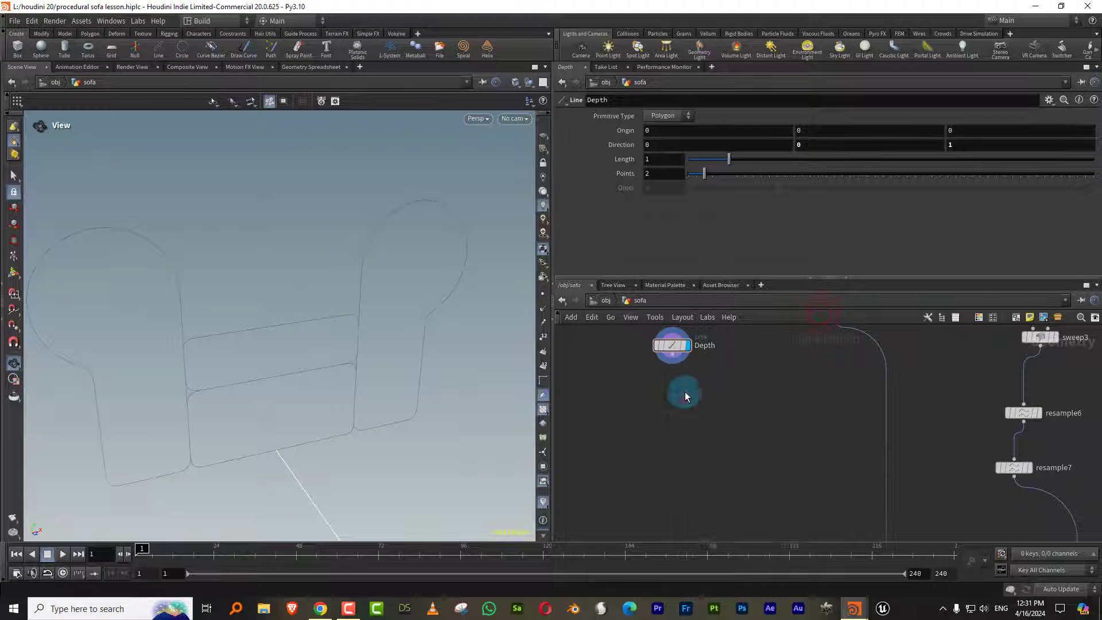
left_click(687, 400)
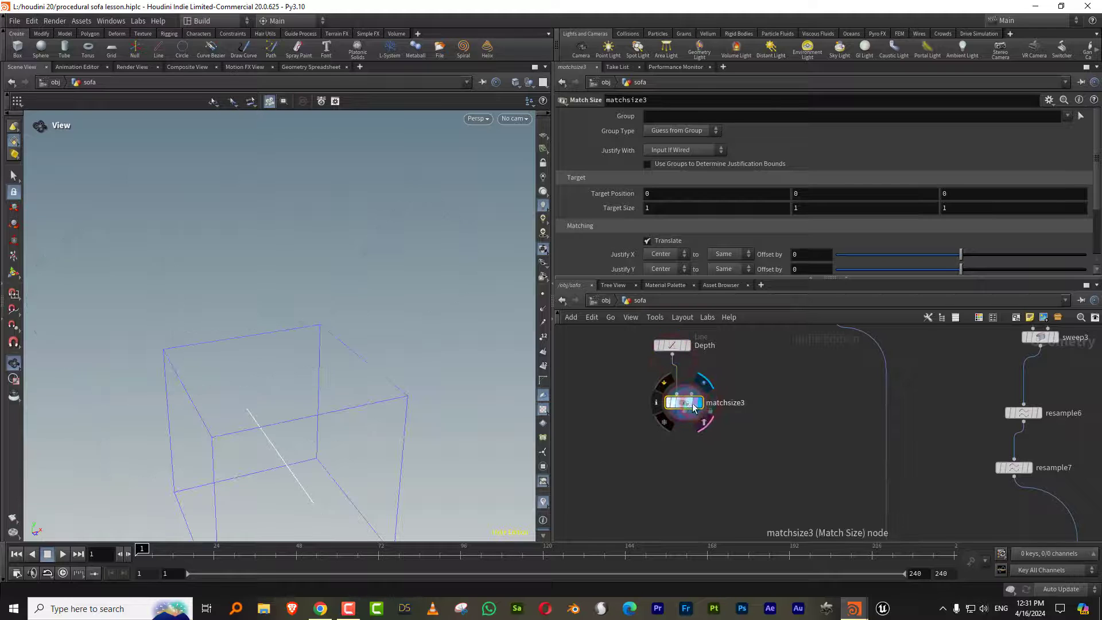
Add a Sweep node with matchsize3 as the backbone input and reverse2 as the cross section, and display it
left_click_drag(756, 277, 758, 197)
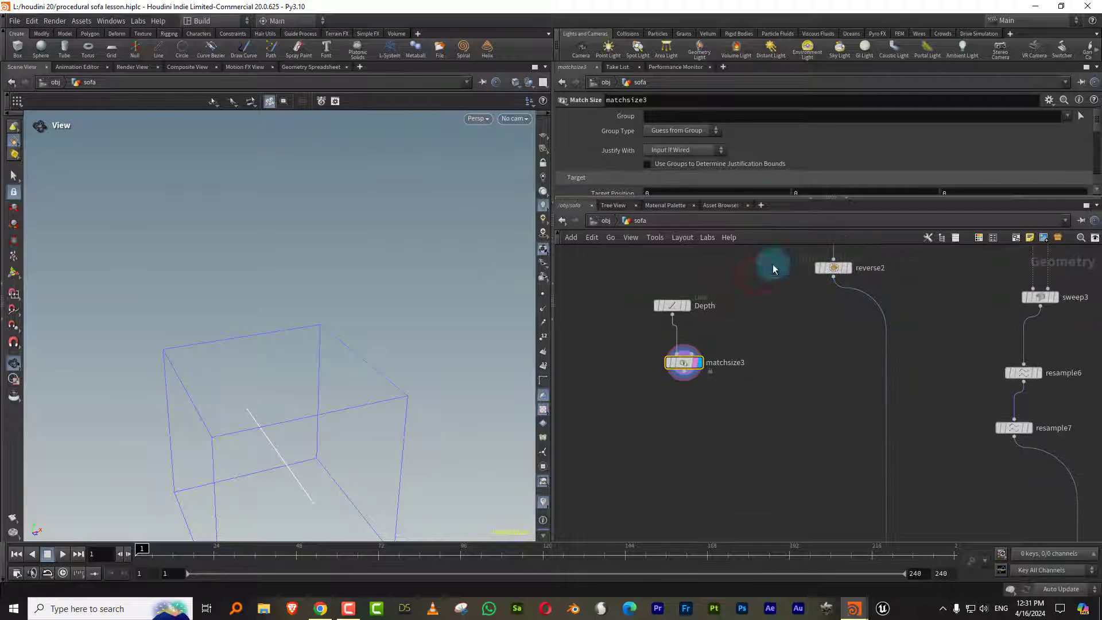
scroll(778, 358, "down", 4)
middle_click_drag(756, 339, 737, 376)
scroll(735, 378, "up", 3)
right_click(751, 373)
type("sweep")
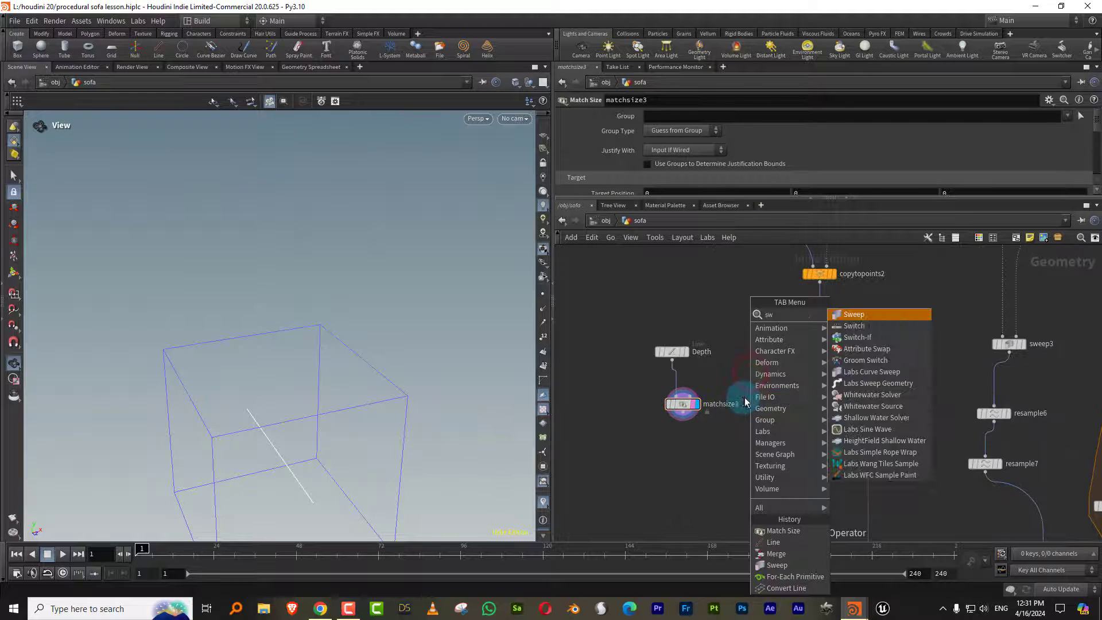
left_click(855, 320)
left_click(733, 462)
left_click_drag(699, 423, 712, 461)
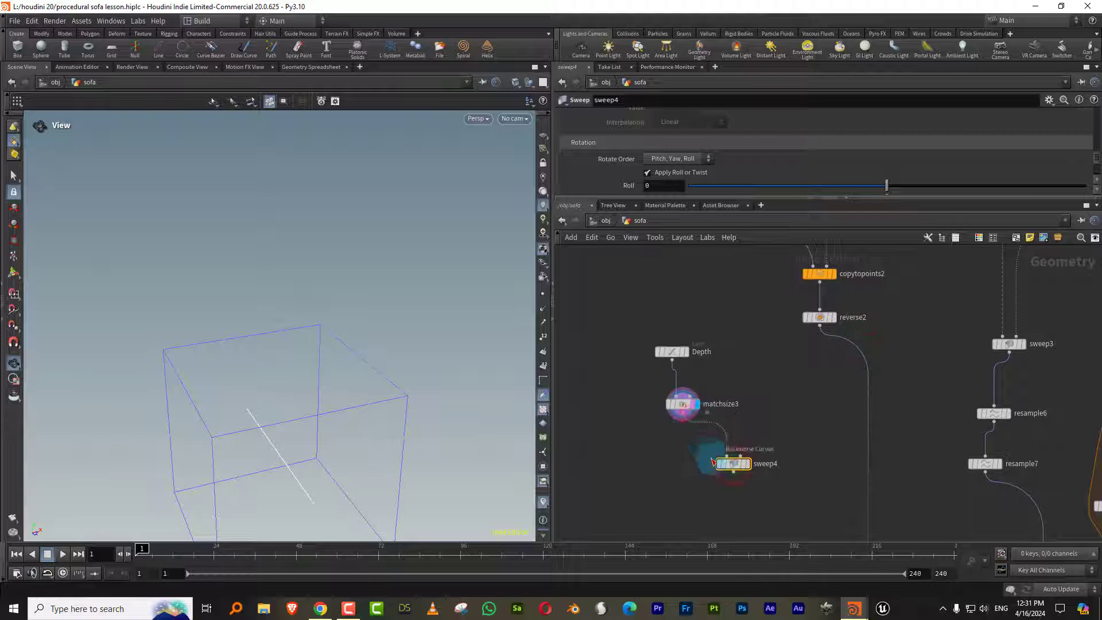
left_click(821, 331)
left_click(741, 457)
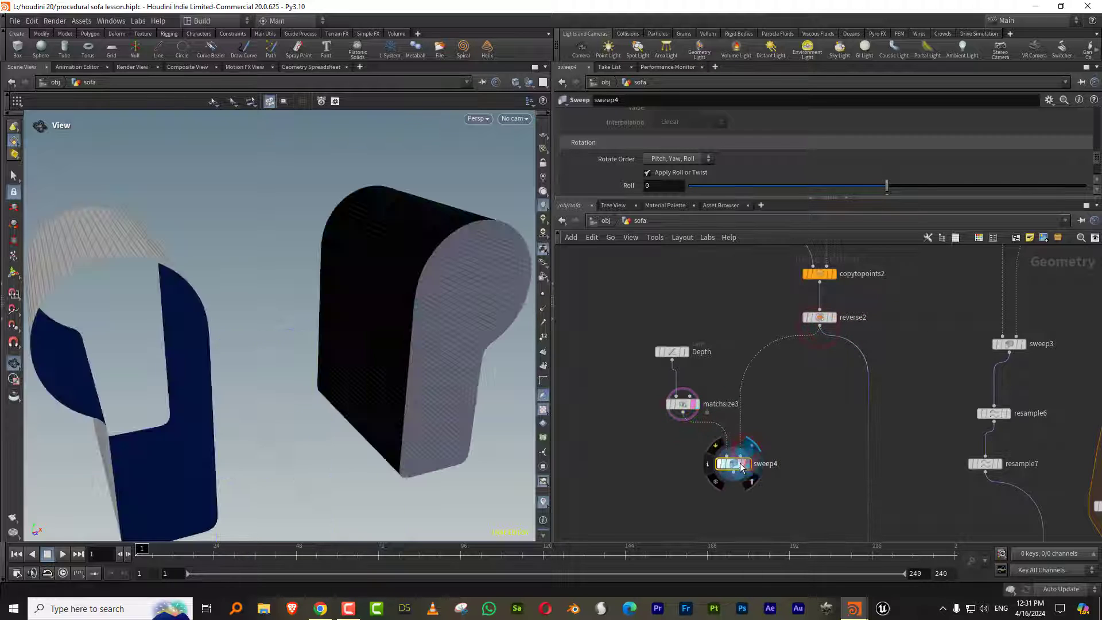
Set sweep4's End Cap Type to Single Polygon to close the armrest ends
mouse_move(414, 351)
left_mouse_down()
mouse_move(349, 356)
mouse_move(429, 343)
left_mouse_up()
scroll(356, 357, "down", 3)
left_click_drag(717, 205, 717, 287)
scroll(1099, 197, "up", 10)
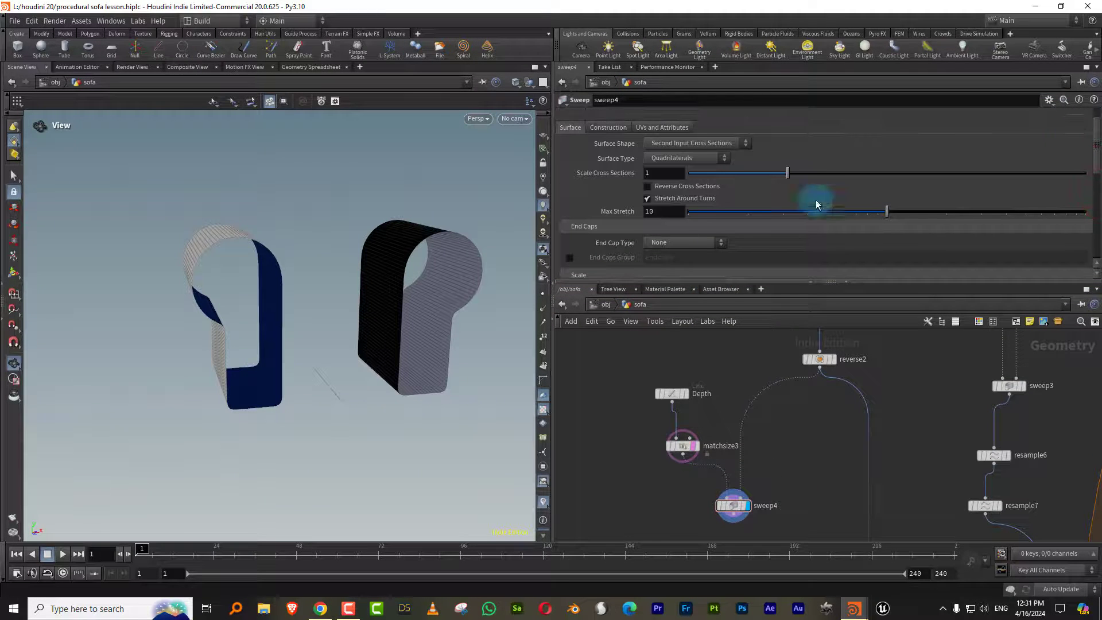
left_click(683, 243)
left_click(672, 266)
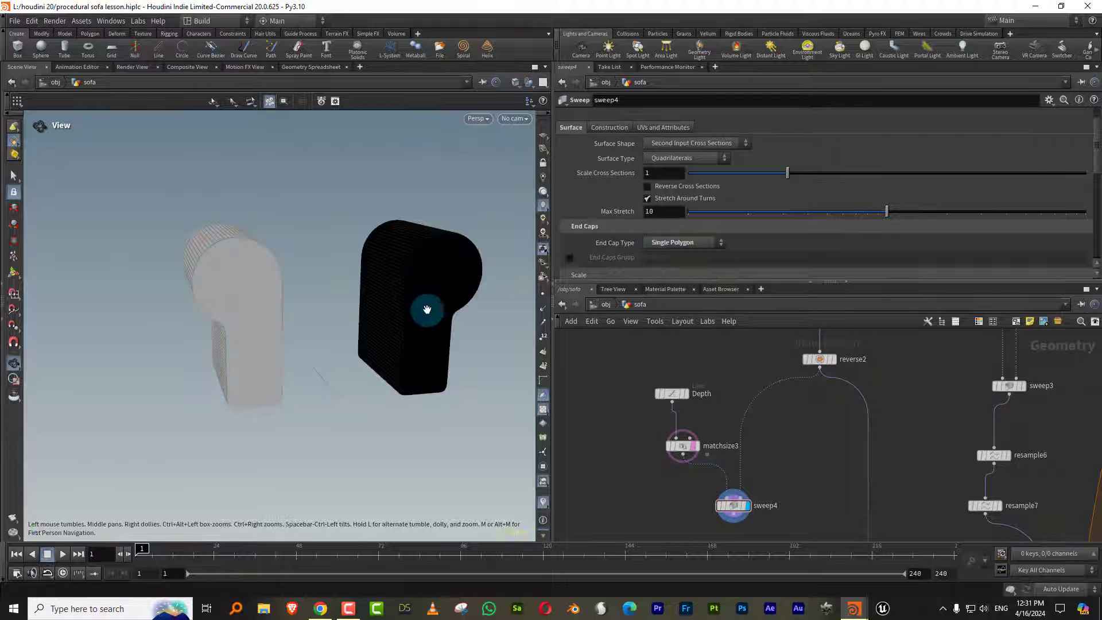
left_click(434, 303)
middle_click_drag(789, 455, 779, 401)
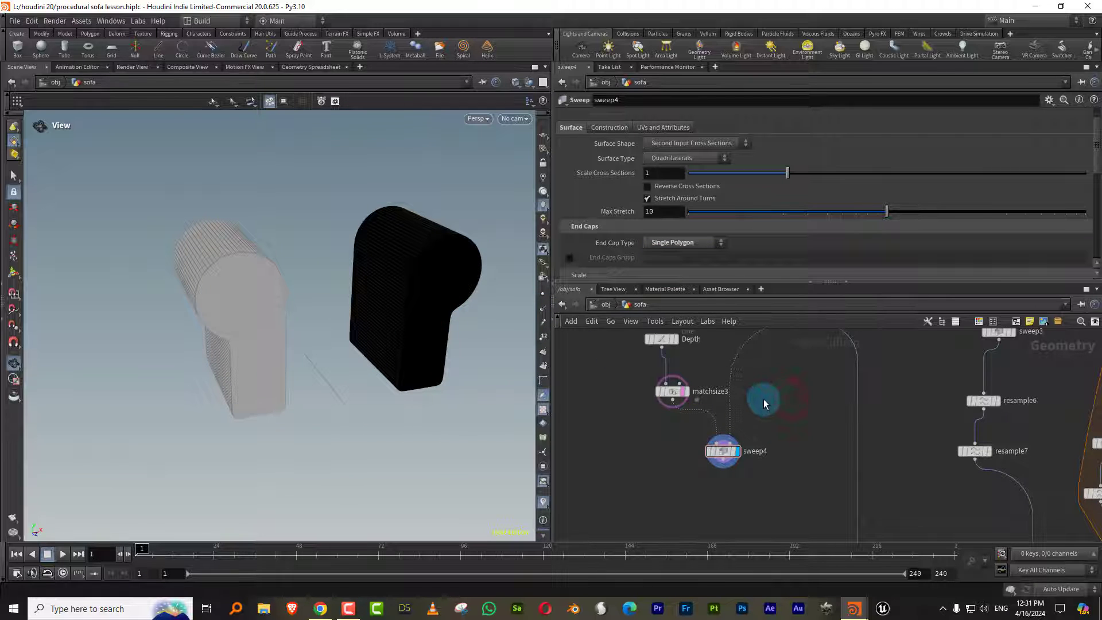
key("Tab")
type("nor")
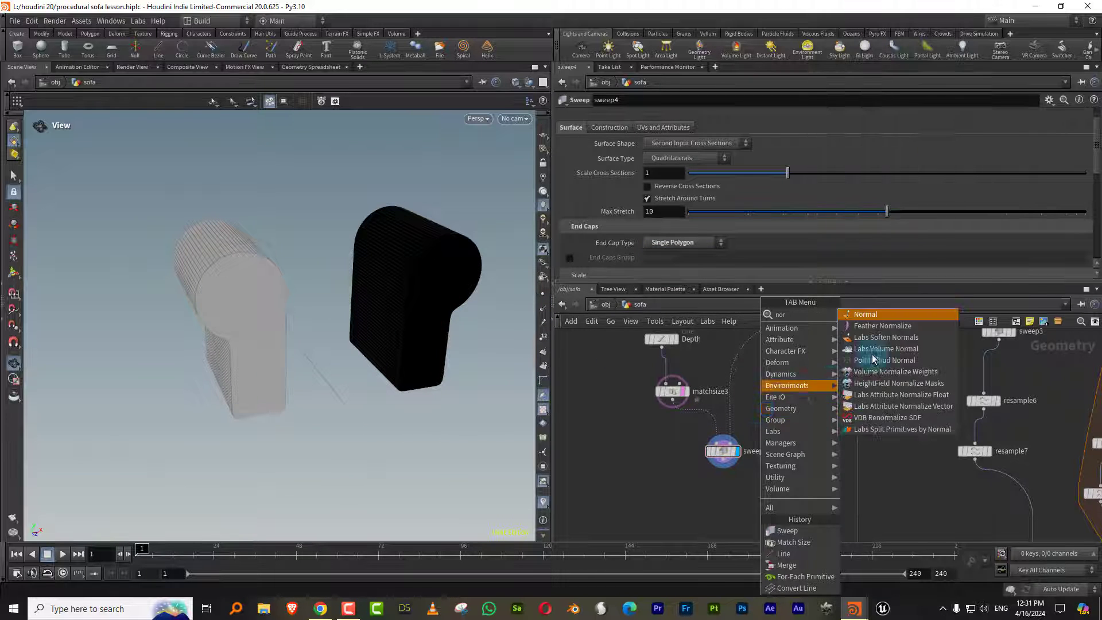
left_click_drag(372, 317, 464, 299)
Add a Group node below sweep4, feed it from the sweep's output, and display it
middle_click_drag(764, 400, 736, 384)
scroll(737, 390, "up", 2)
key("Tab")
type("g")
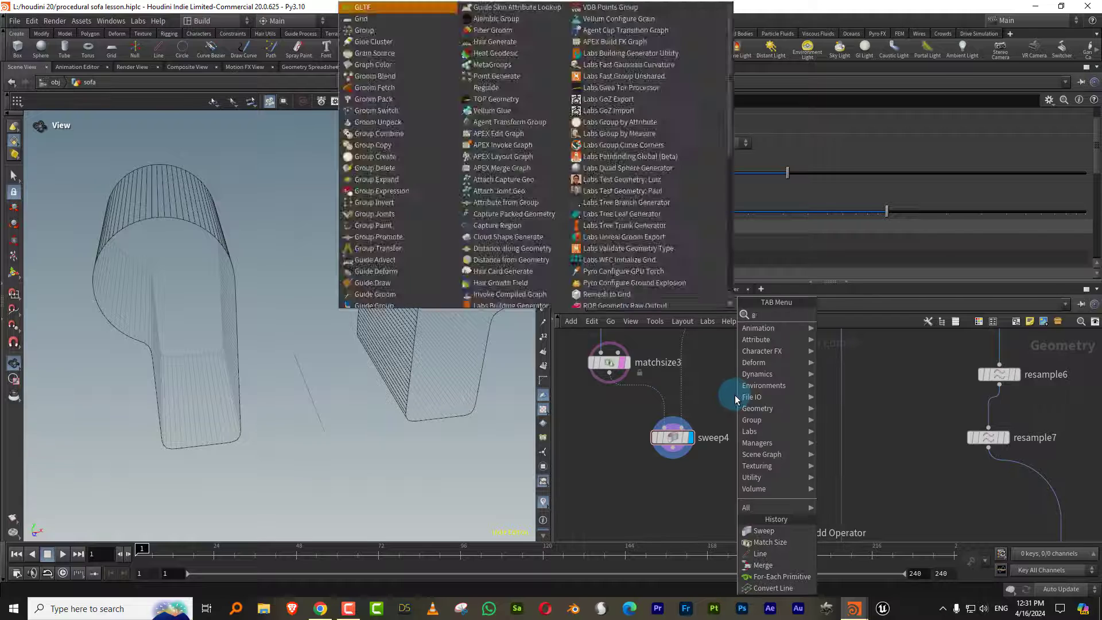
type("roup")
left_click(864, 7)
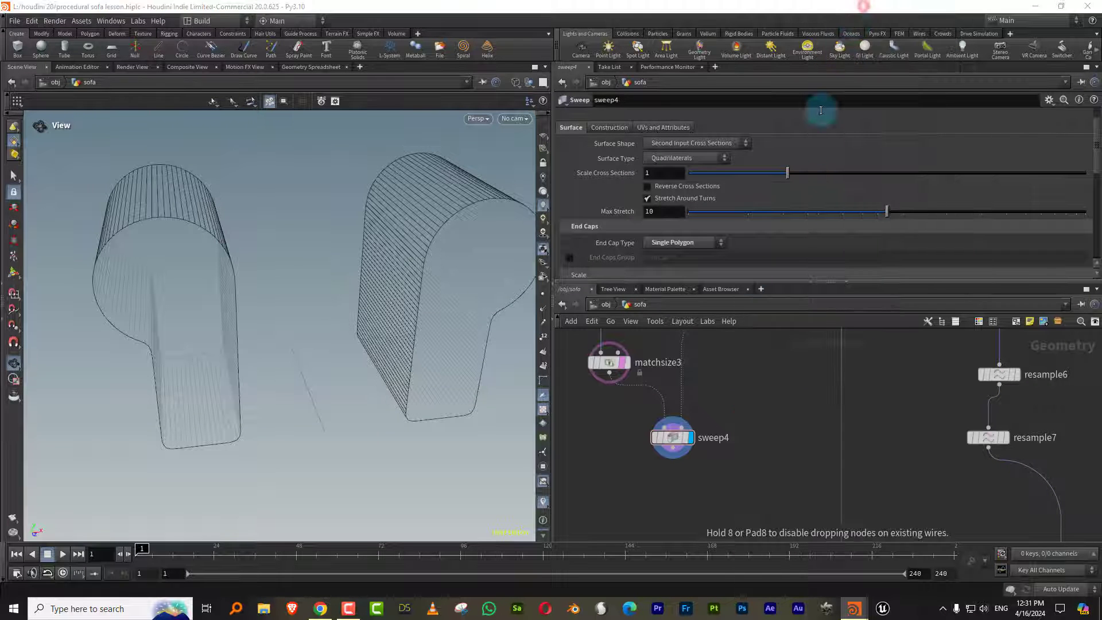
left_click(673, 512)
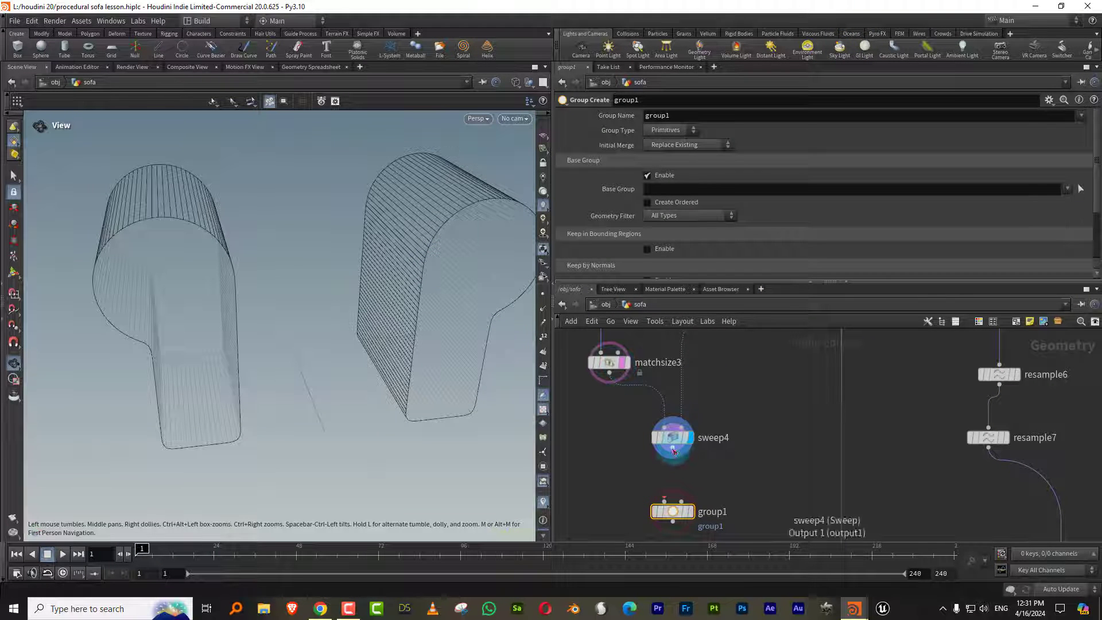
left_click_drag(673, 447, 665, 501)
left_click(691, 511)
Enable the End Caps Group on sweep4, keeping the name endcaps
left_click_drag(729, 456, 655, 415)
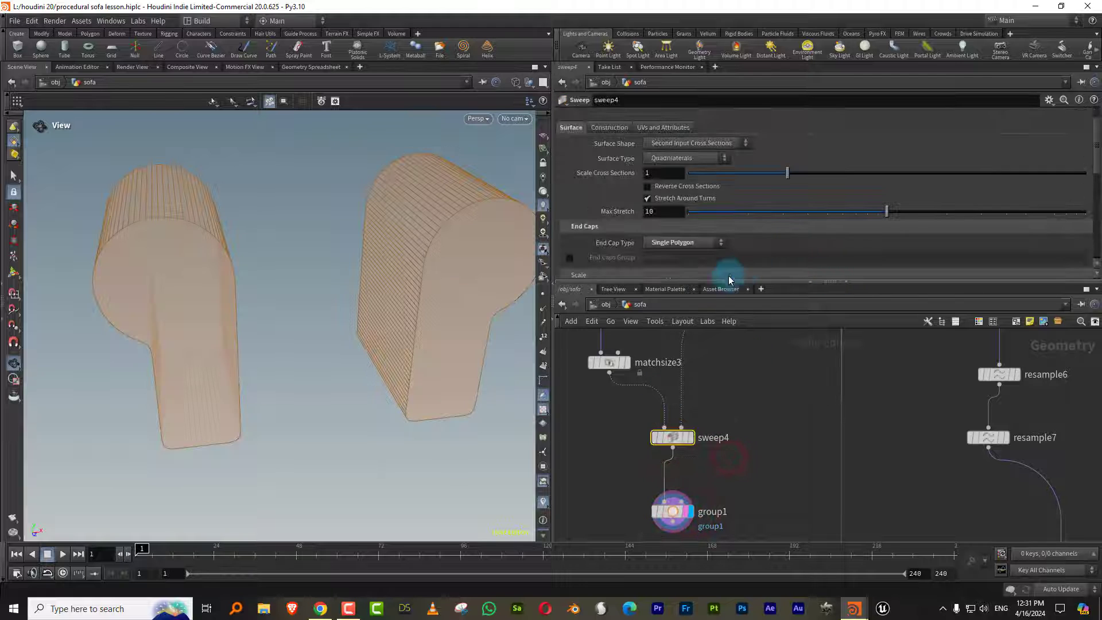
left_click_drag(692, 282, 692, 360)
left_click(571, 266)
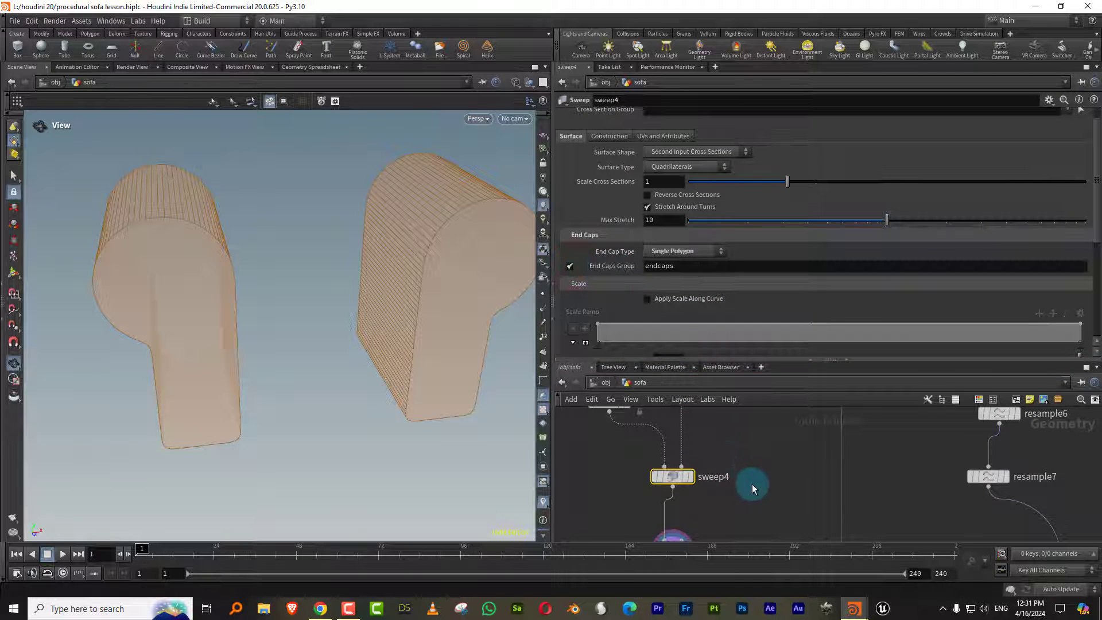
Delete the Group node below sweep4
mouse_move(752, 484)
middle_mouse_down()
mouse_move(762, 400)
mouse_move(749, 477)
middle_mouse_up()
left_click(685, 466)
key("Delete")
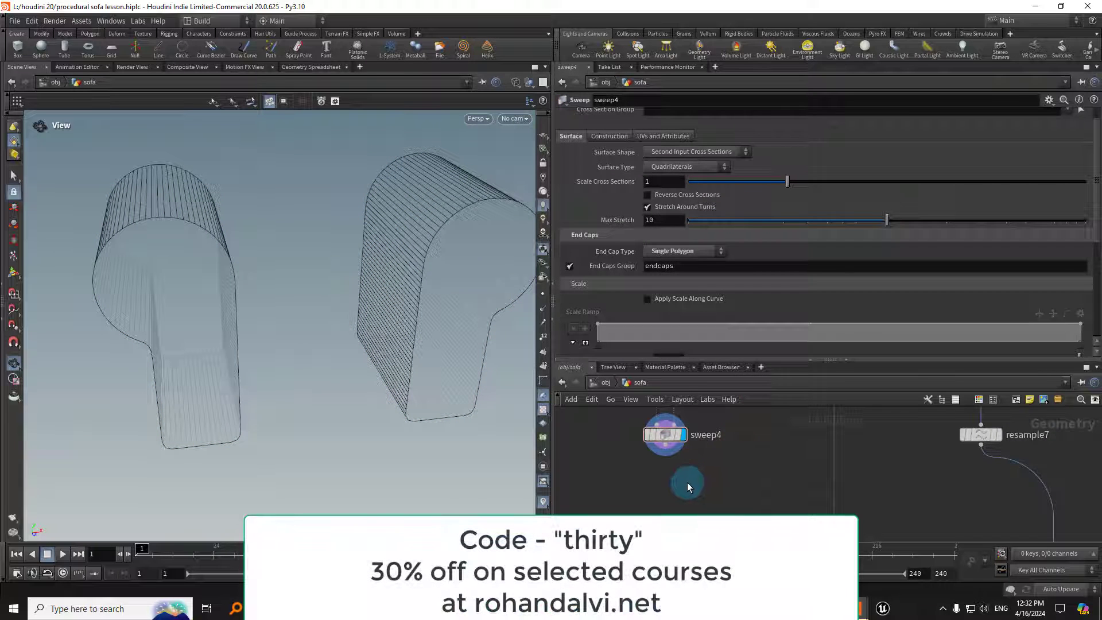
Add a PolyBevel node fed by sweep4, restrict it to the endcaps group, and display it
key("Tab")
type("polybev")
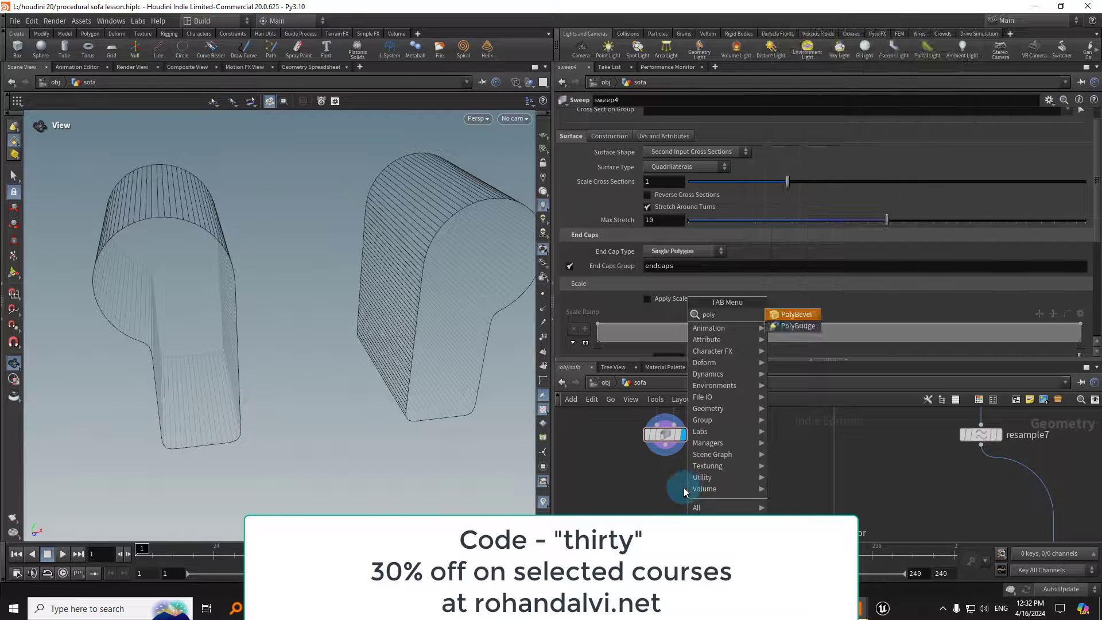
left_click(805, 315)
left_click(670, 491)
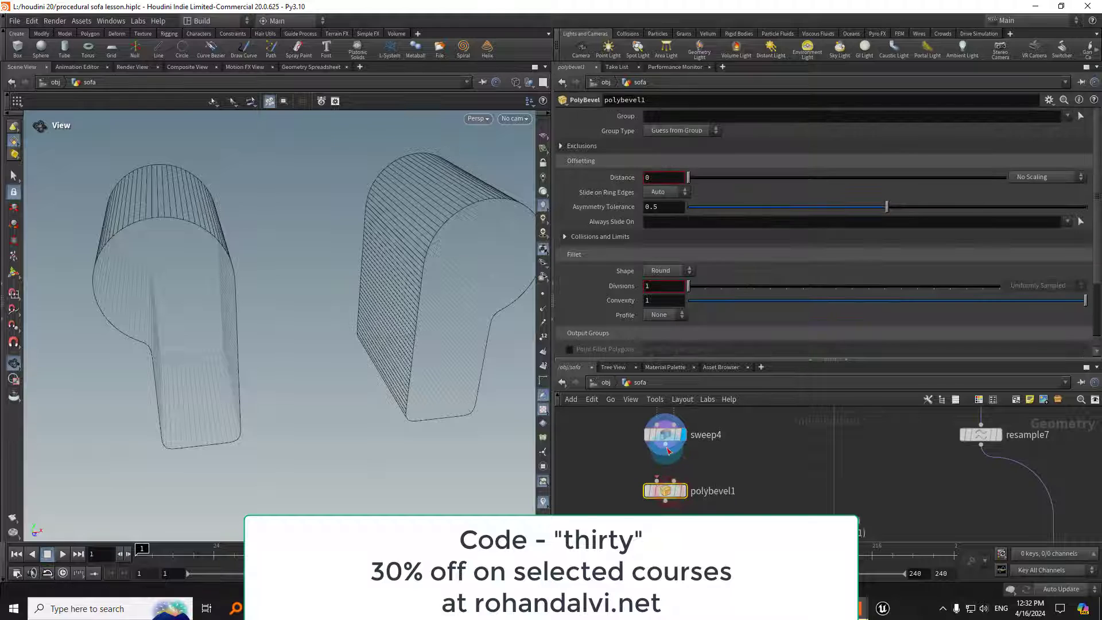
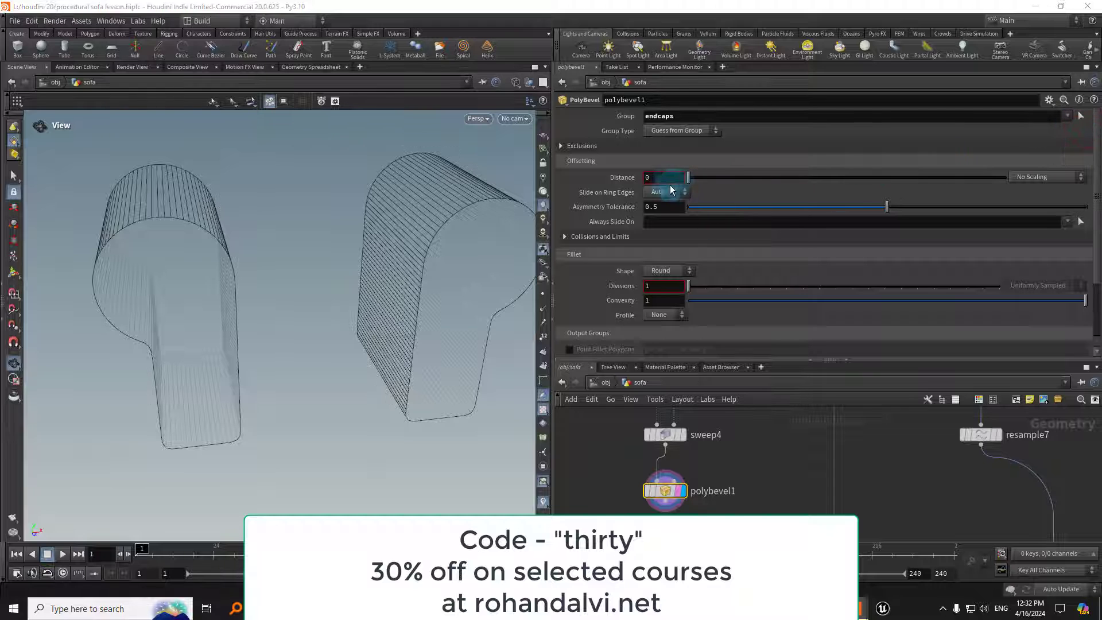
Set the PolyBevel's distance to 0.037 and raise its fillet divisions to round the armrest end edges
mouse_move(668, 179)
middle_mouse_down()
mouse_move(667, 214)
mouse_move(782, 214)
middle_mouse_up()
key("w")
left_click_drag(374, 320, 401, 310)
middle_click_drag(678, 177, 705, 209)
left_click_drag(714, 282, 899, 280)
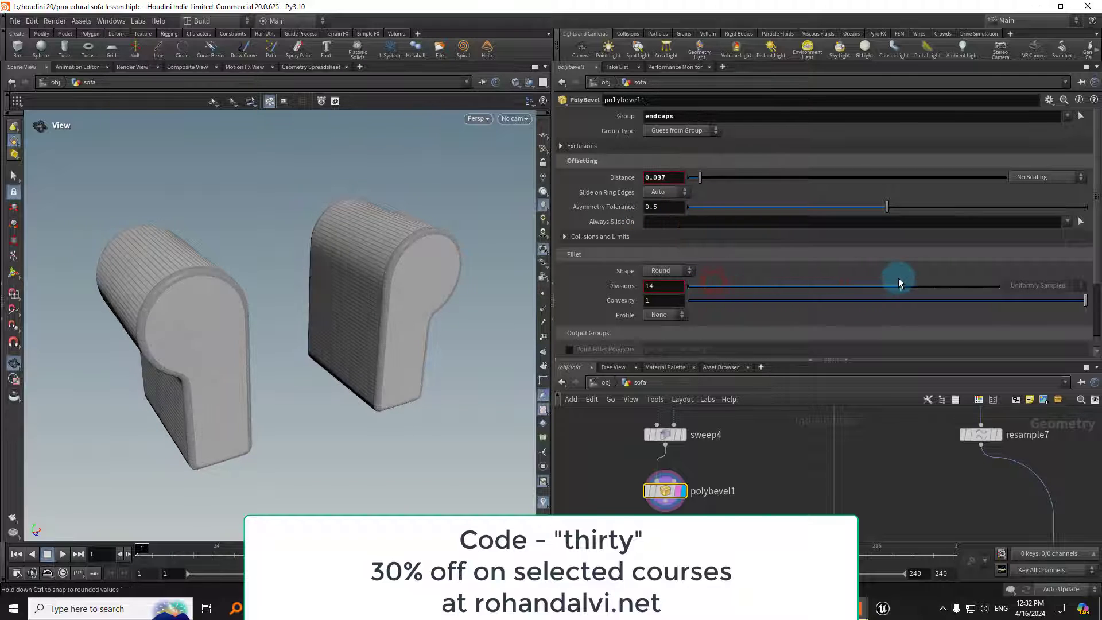
mouse_move(779, 288)
left_mouse_down()
mouse_move(756, 288)
mouse_move(773, 286)
left_mouse_up()
Turn on Compute UVs in the UV settings of sweep4
left_click_drag(750, 360, 743, 256)
middle_click_drag(735, 397, 721, 463)
left_click(667, 453)
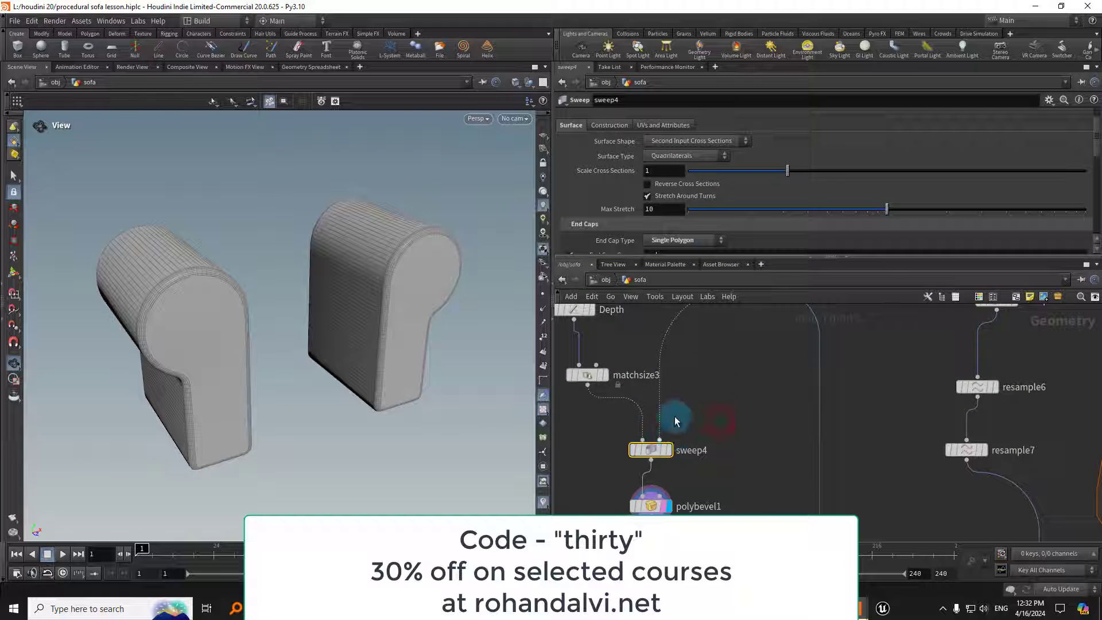
left_click(673, 126)
left_click(671, 162)
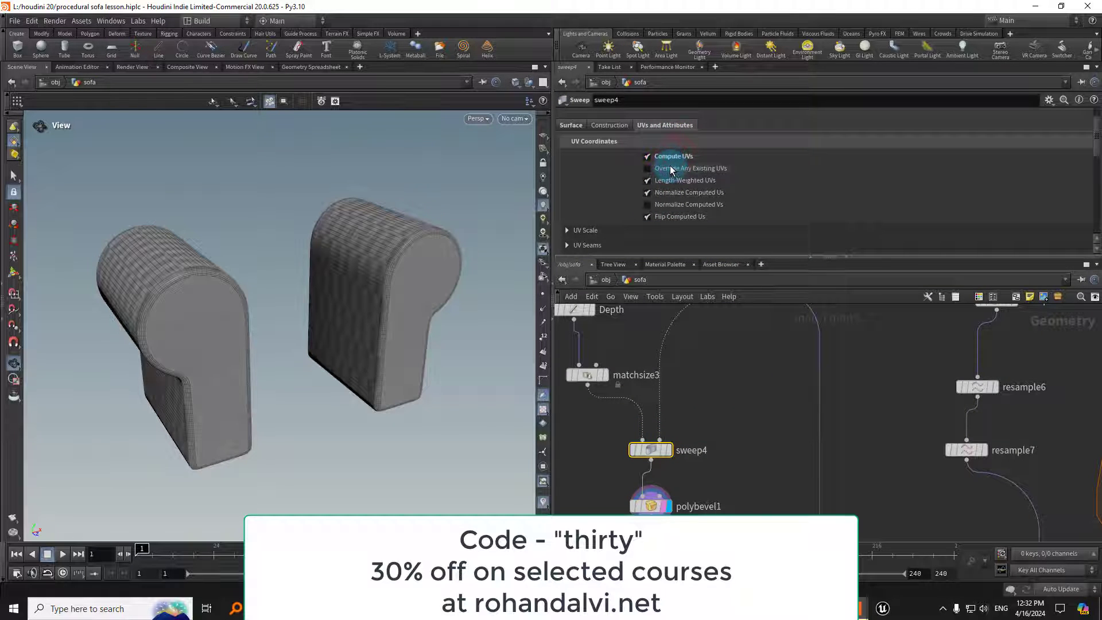
left_click_drag(445, 246, 461, 263)
Set the Depth line's length to 1.87 to test how the armrest UVs stretch
middle_click_drag(704, 413, 696, 536)
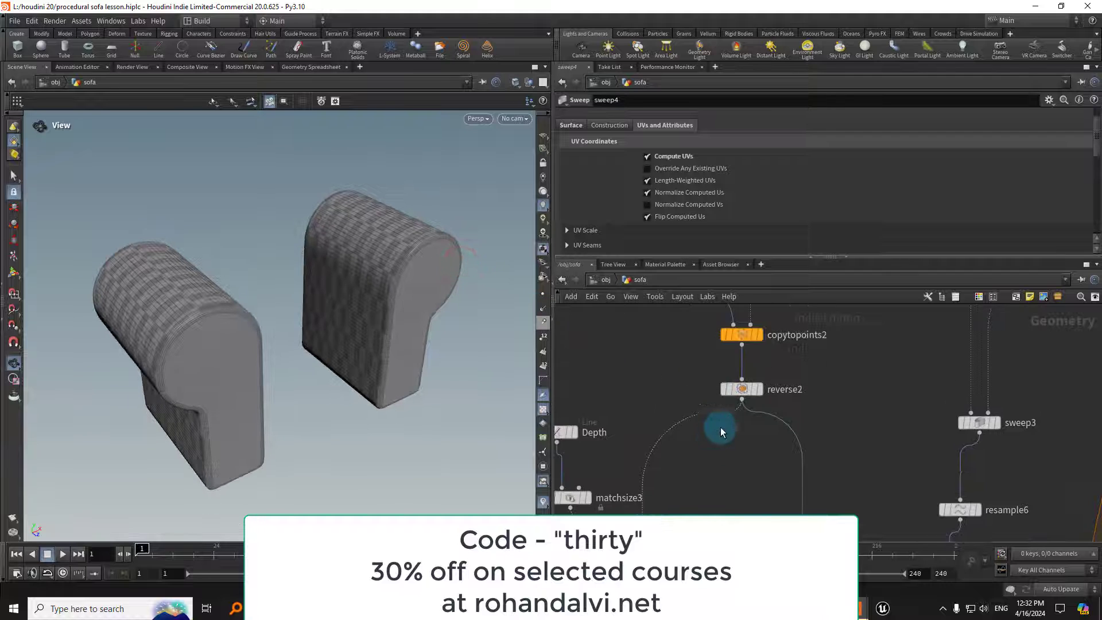
middle_click_drag(810, 340, 769, 402)
scroll(779, 425, "down", 2)
middle_click_drag(609, 453, 720, 407)
left_click(652, 446)
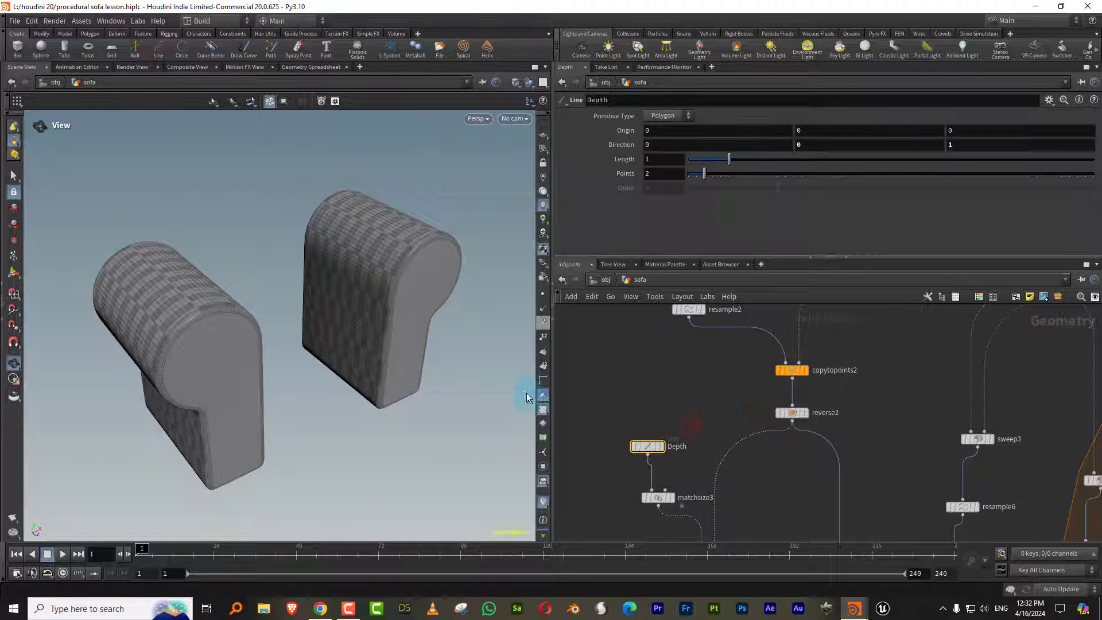
left_click_drag(411, 312, 443, 318)
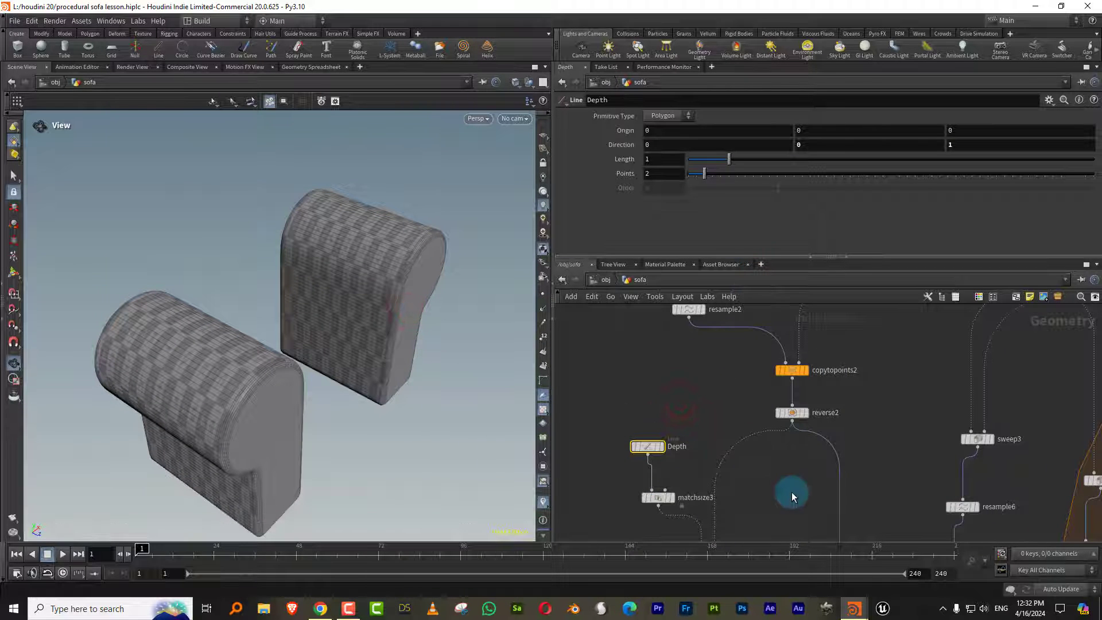
middle_click_drag(792, 497, 784, 418)
left_click_drag(729, 160, 763, 163)
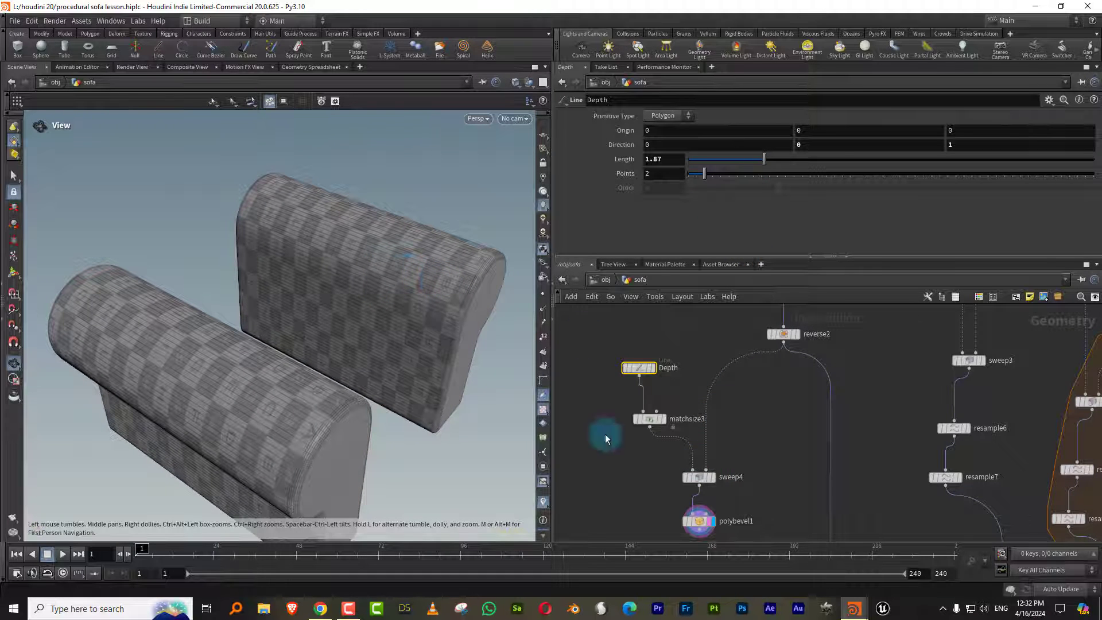
Turn off Normalize Computed Us on sweep4 and set the Depth line's length to 1.53
left_click(709, 481)
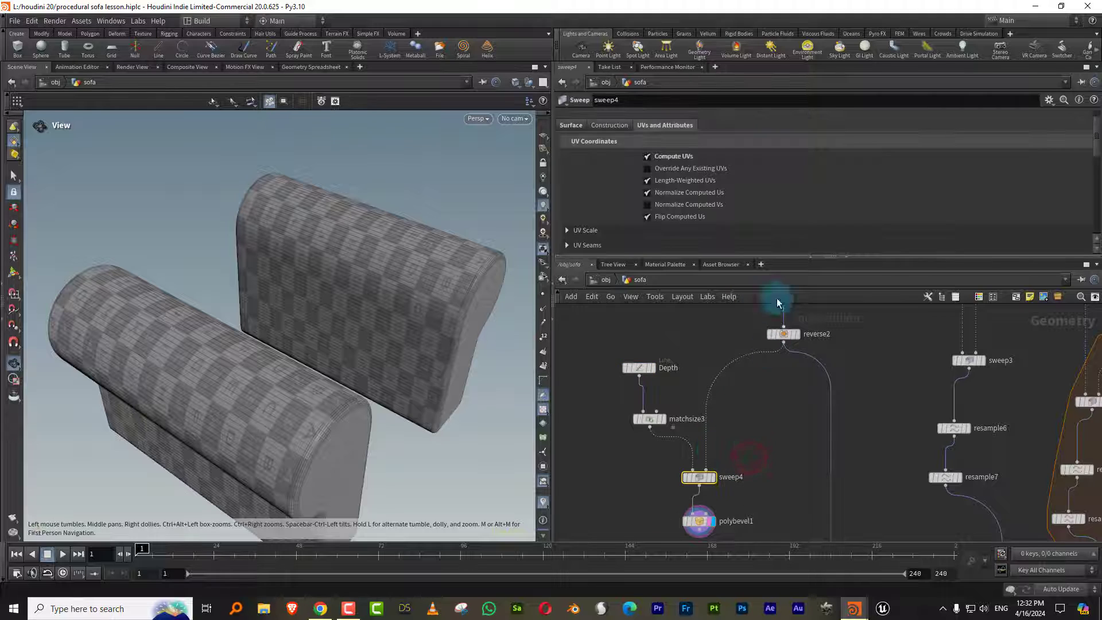
left_click(693, 194)
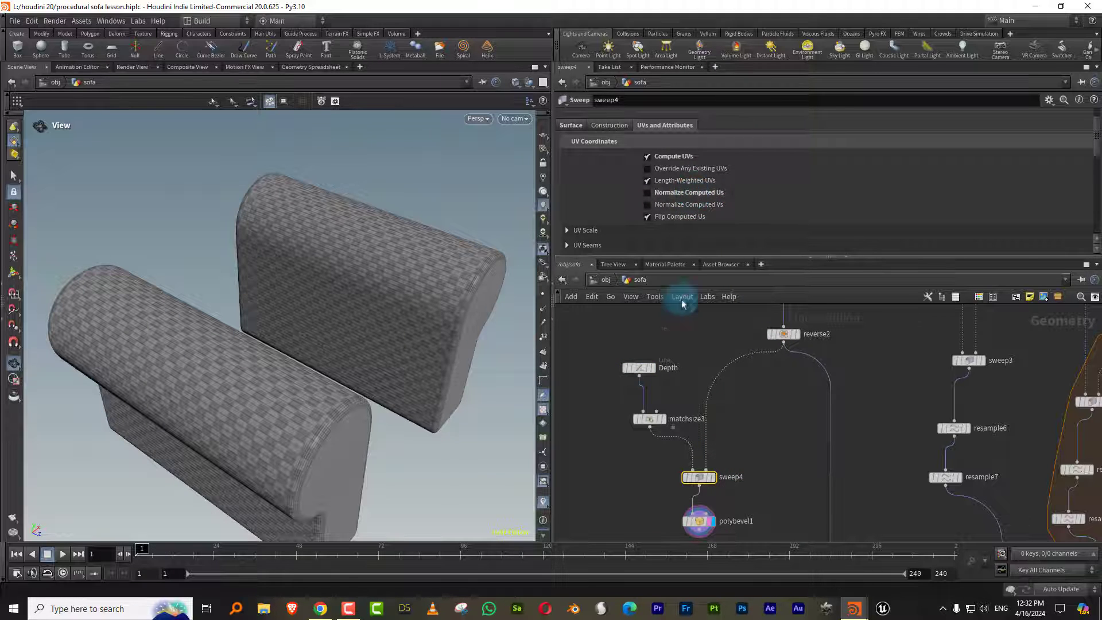
left_click(641, 368)
mouse_move(766, 162)
left_mouse_down()
mouse_move(712, 163)
mouse_move(829, 164)
mouse_move(721, 166)
mouse_move(750, 161)
left_mouse_up()
left_click(670, 160)
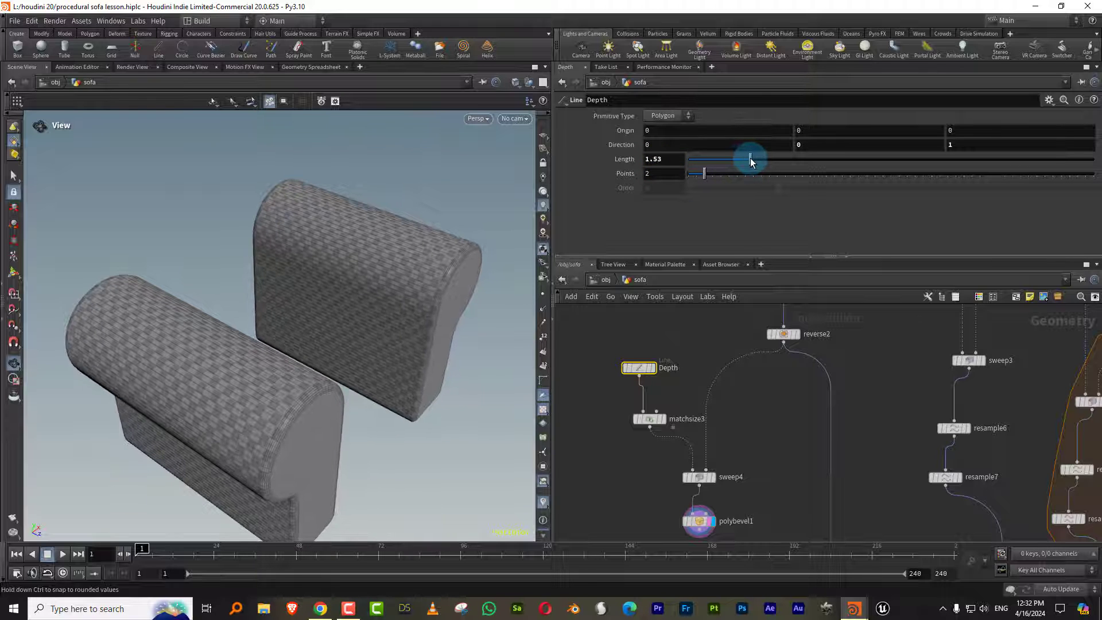
left_click_drag(450, 329, 659, 300)
Move the merge3 node further down in the network to make room beneath merge2
left_click_drag(736, 259, 738, 182)
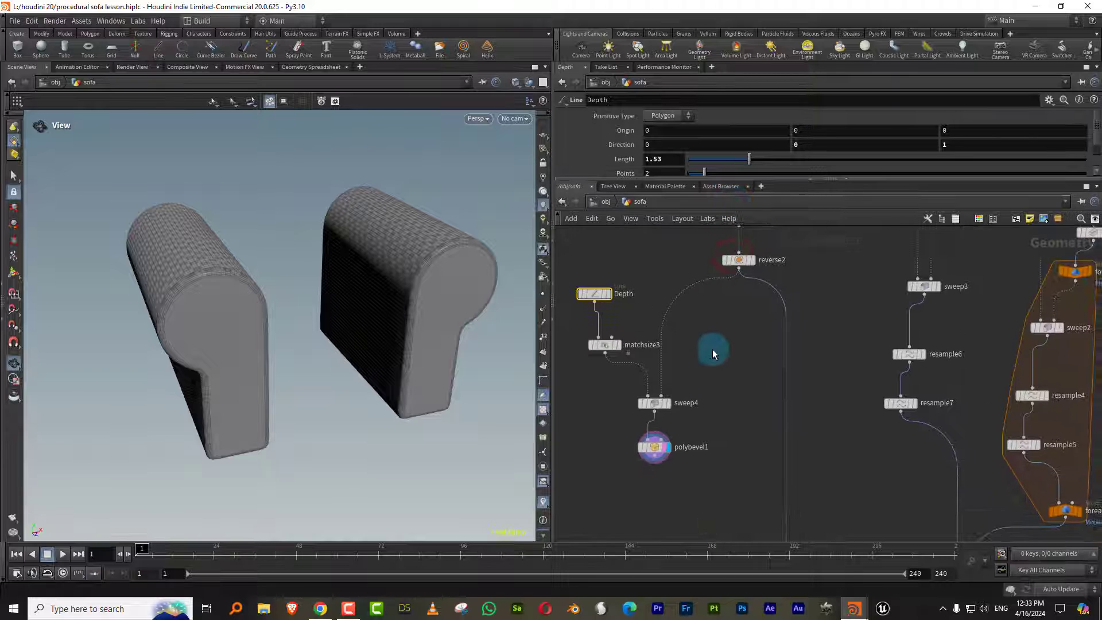
scroll(714, 362, "down", 3)
scroll(775, 397, "up", 1)
middle_click_drag(773, 390, 830, 324)
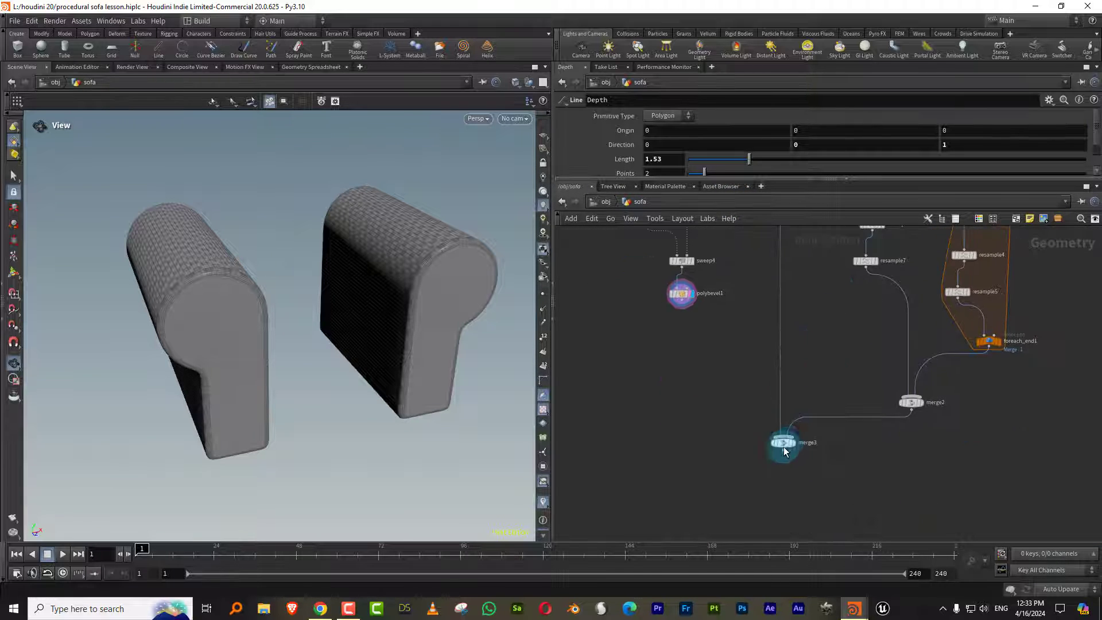
left_click_drag(786, 445, 770, 492)
middle_click_drag(802, 369, 811, 433)
Duplicate the sweep4 and polybevel1 nodes together and place the copies below merge2, beside merge3
left_click_drag(661, 386, 720, 322)
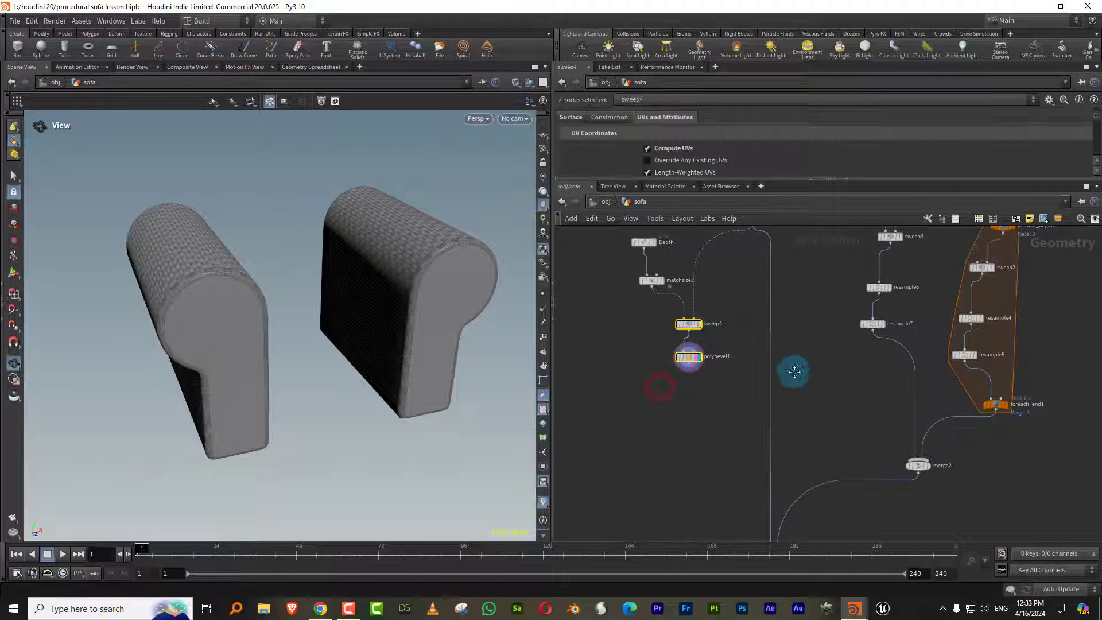
middle_click_drag(792, 370, 772, 325)
key("ctrl+c")
key("ctrl+v")
left_click_drag(788, 360, 839, 484)
Connect merge2 to the cross-section input of sweep5 and display polybevel2
scroll(861, 457, "up", 2)
left_click(907, 453)
left_click(912, 422)
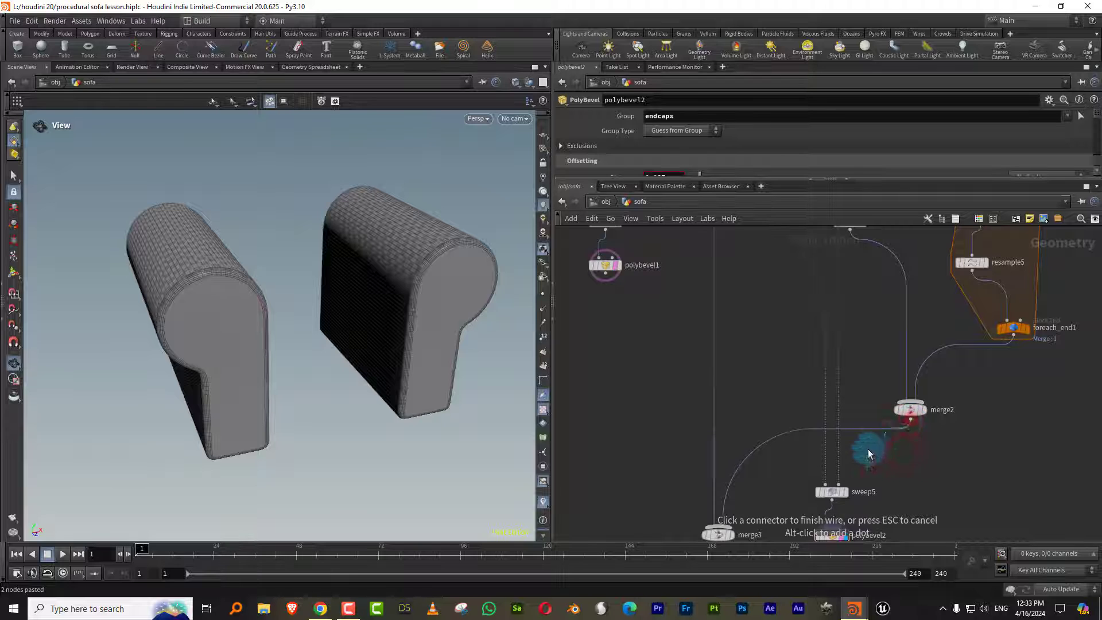
left_click(839, 484)
middle_click_drag(878, 448, 890, 393)
left_click(898, 414)
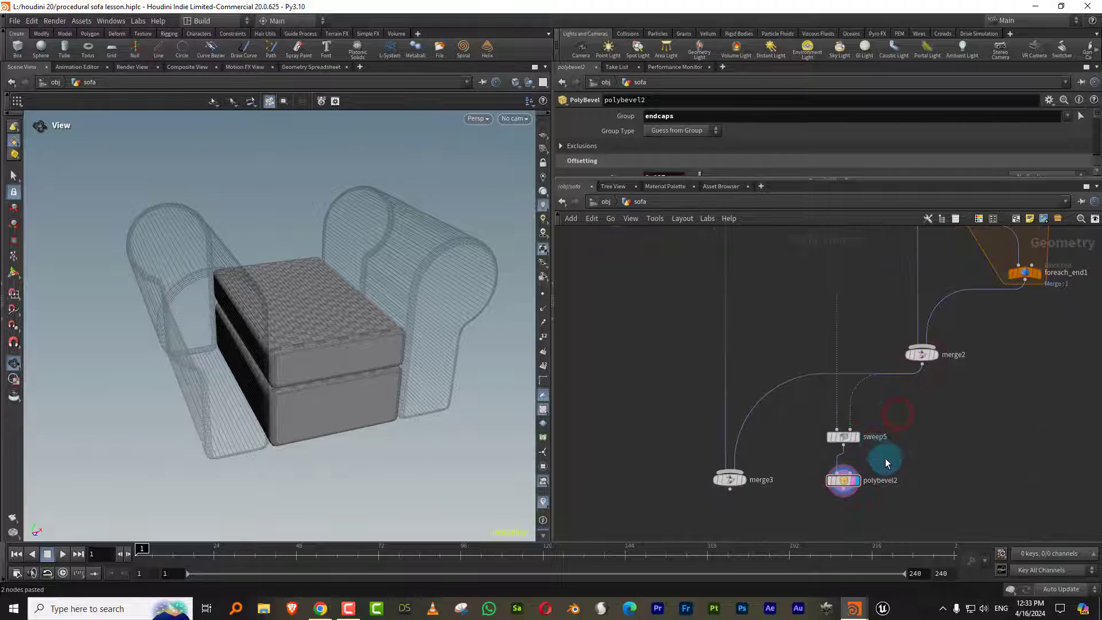
Display polybevel2 and inspect the UV checker pattern on the seat base and cushion
middle_click_drag(886, 459, 881, 414)
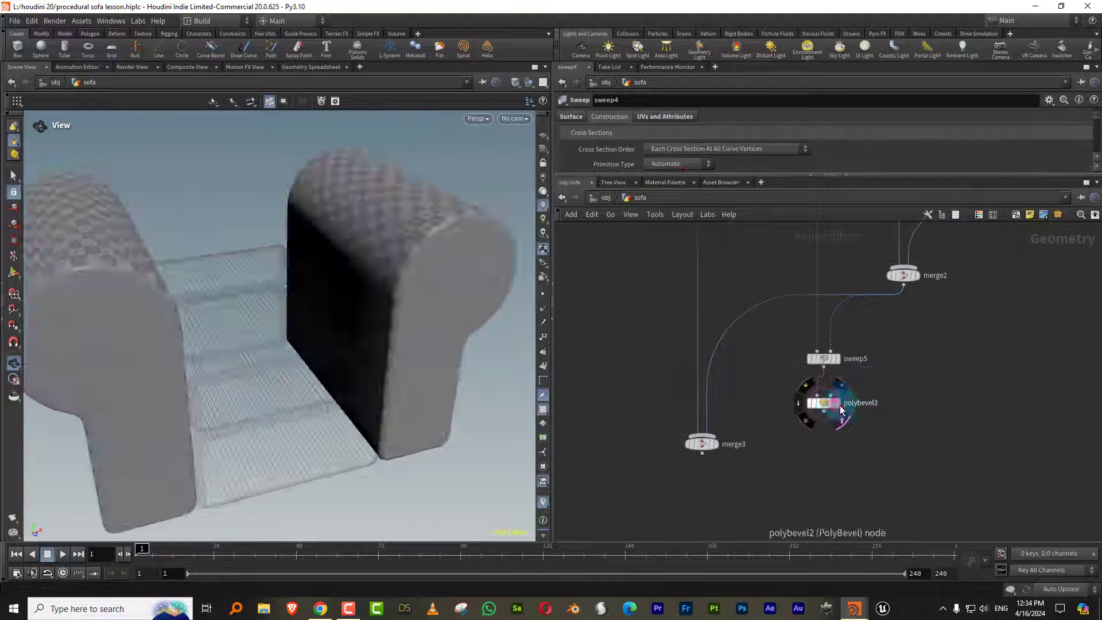
left_click(839, 405)
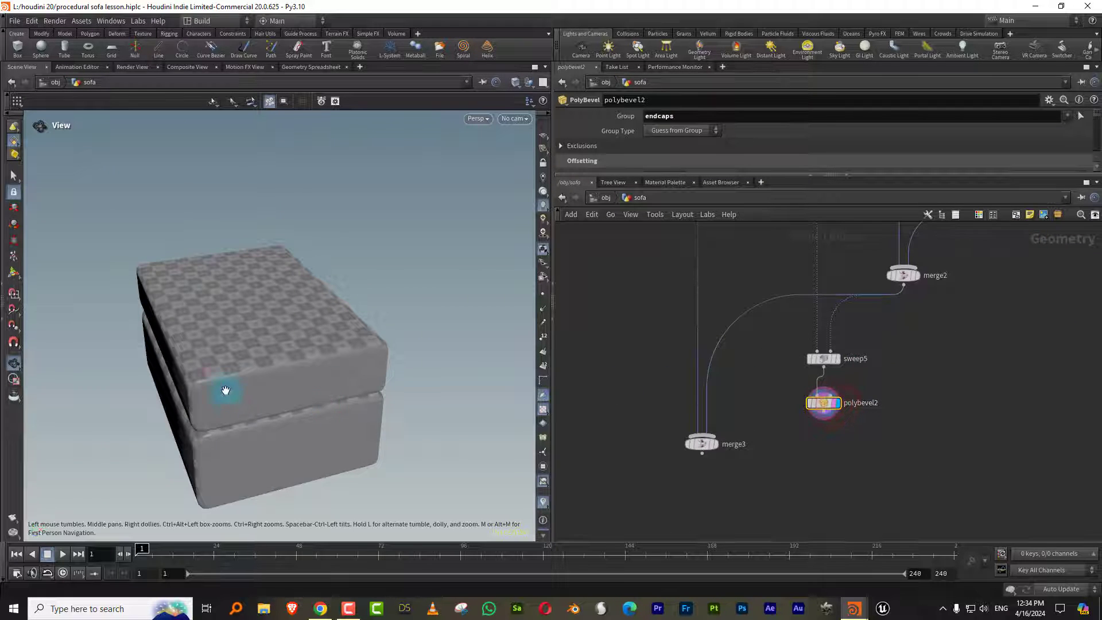
left_click_drag(226, 390, 276, 371)
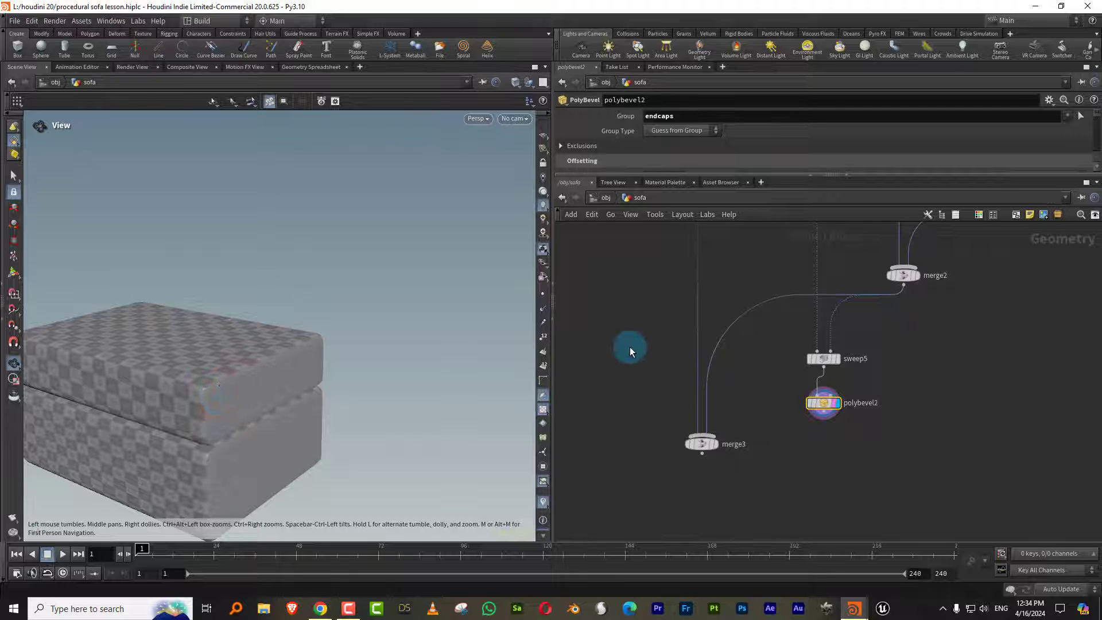
Select sweep5 and open its surface and end cap settings
middle_click_drag(629, 346, 654, 419)
left_click_drag(880, 400, 826, 445)
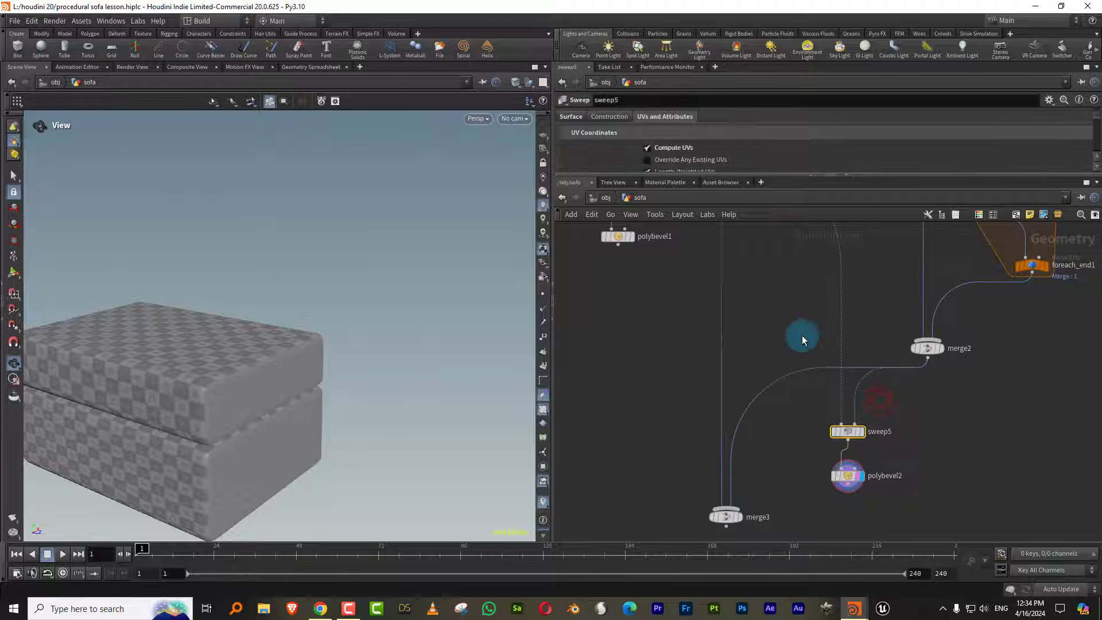
left_click_drag(733, 182, 729, 265)
left_click(570, 125)
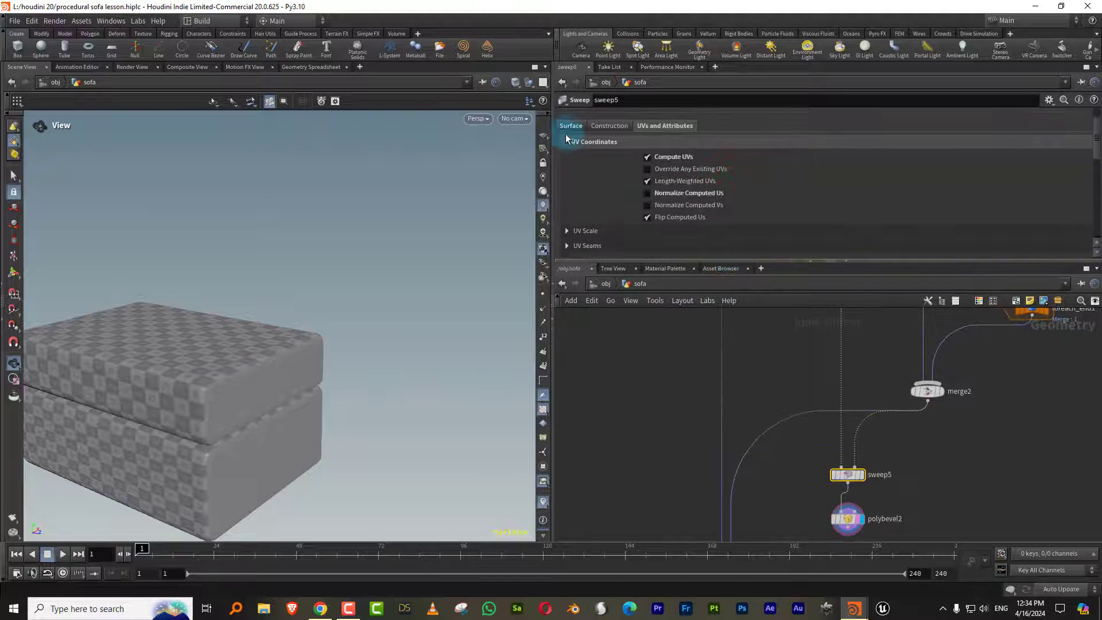
Insert a UV Texture node between sweep5 and polybevel2 and display it
middle_click_drag(917, 480, 900, 414)
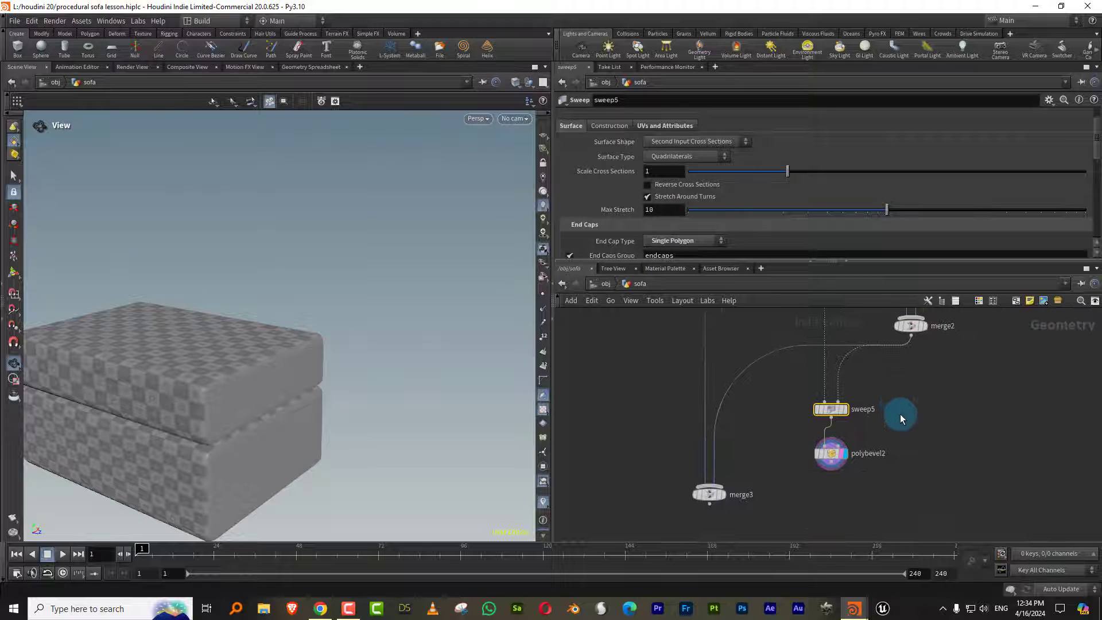
key("Tab")
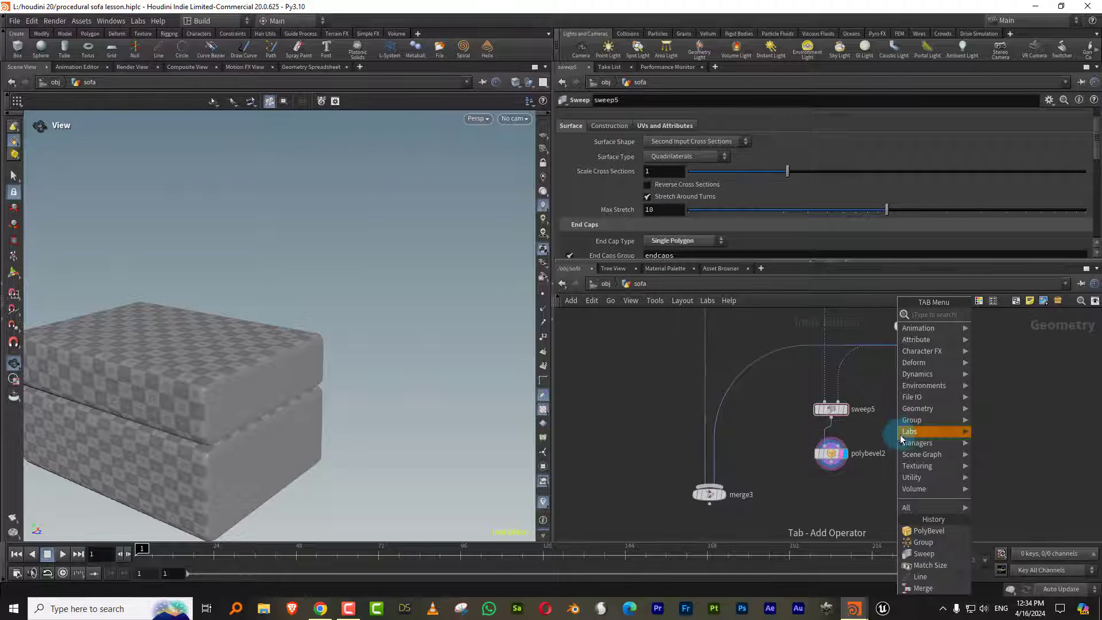
type("uvte")
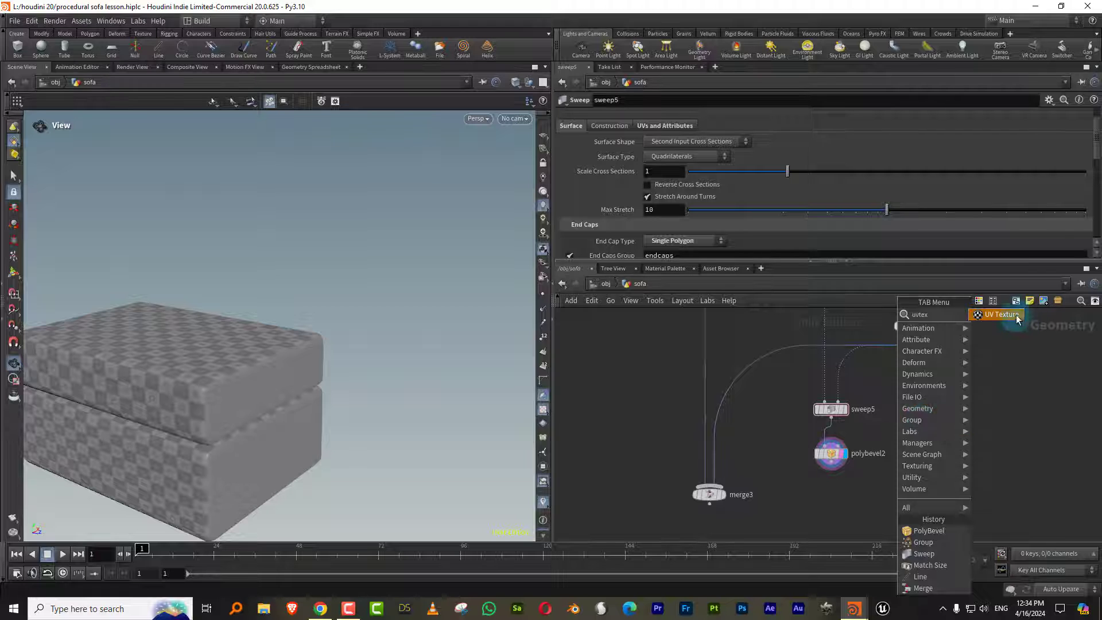
type("x")
left_click(1002, 314)
left_click(827, 443)
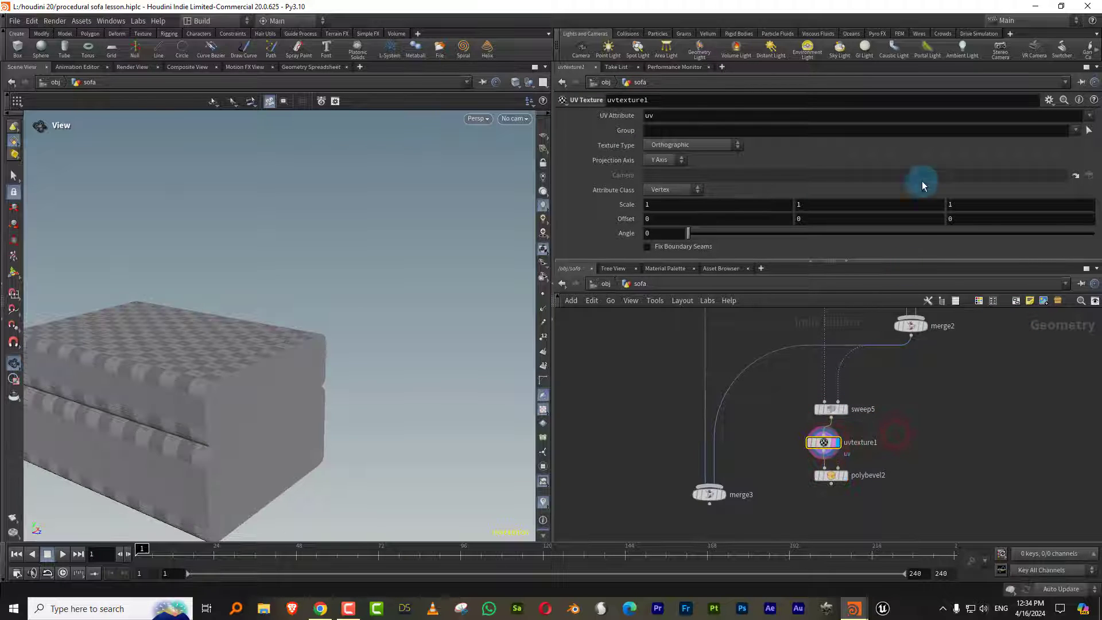
Limit the UV Texture node to the endcaps group and set its texture type to Face
left_click(1068, 144)
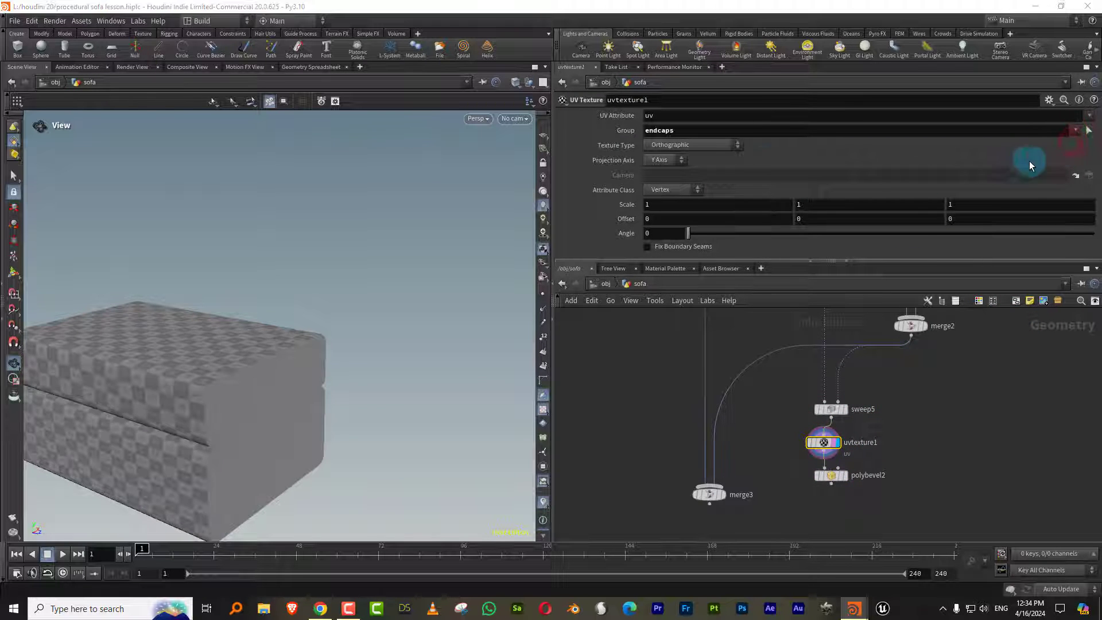
left_click(700, 151)
left_click(763, 140)
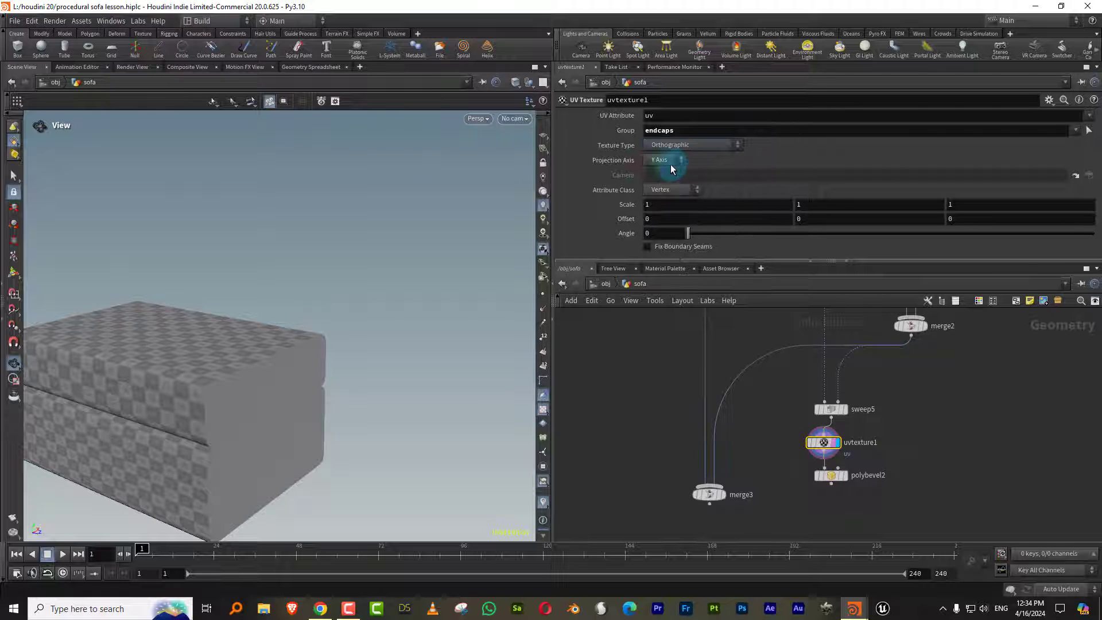
left_click(701, 147)
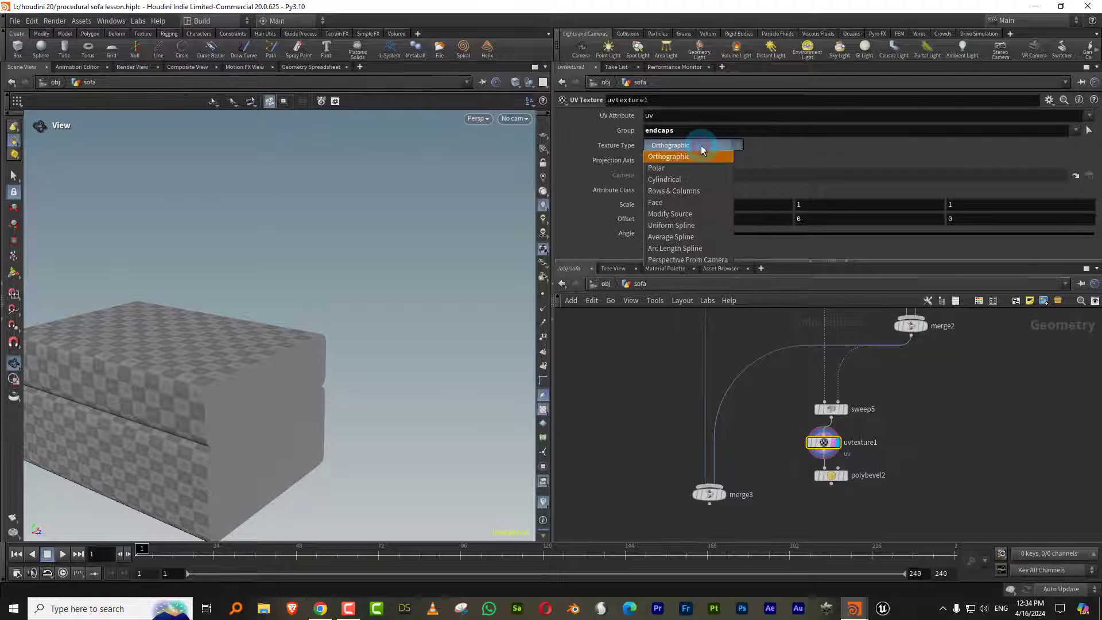
left_click(684, 202)
left_click_drag(337, 373, 275, 379)
scroll(863, 459, "up", 2)
Rewire the nodes so uvtexture1 follows polybevel2, and display uvtexture1
left_click(836, 482)
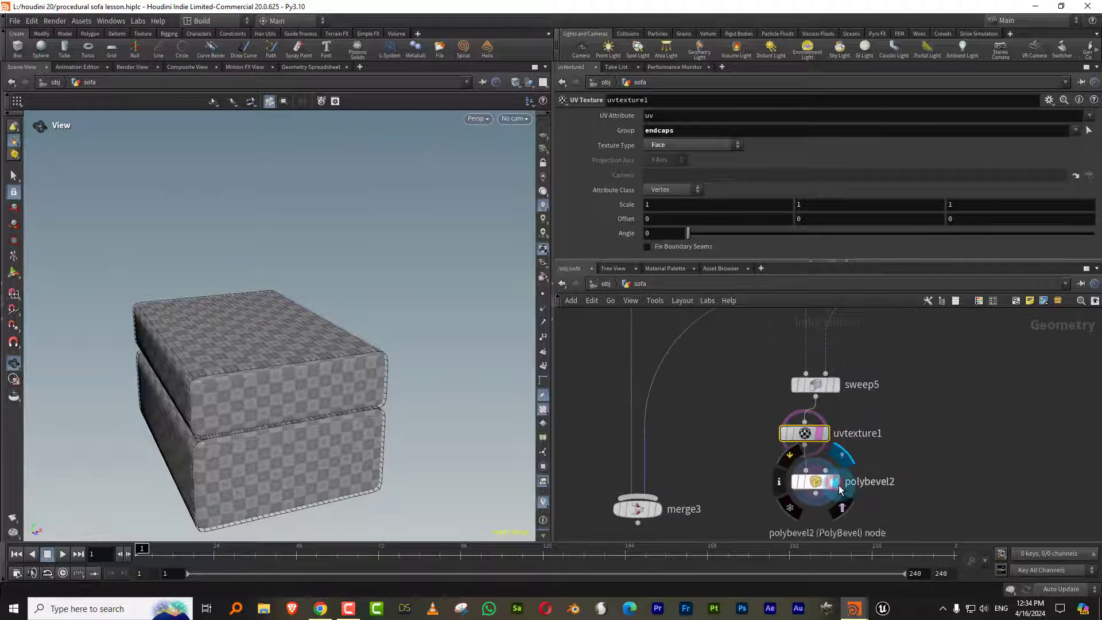
left_click_drag(880, 469, 770, 515)
left_click_drag(810, 437, 821, 535)
middle_click_drag(843, 460, 846, 393)
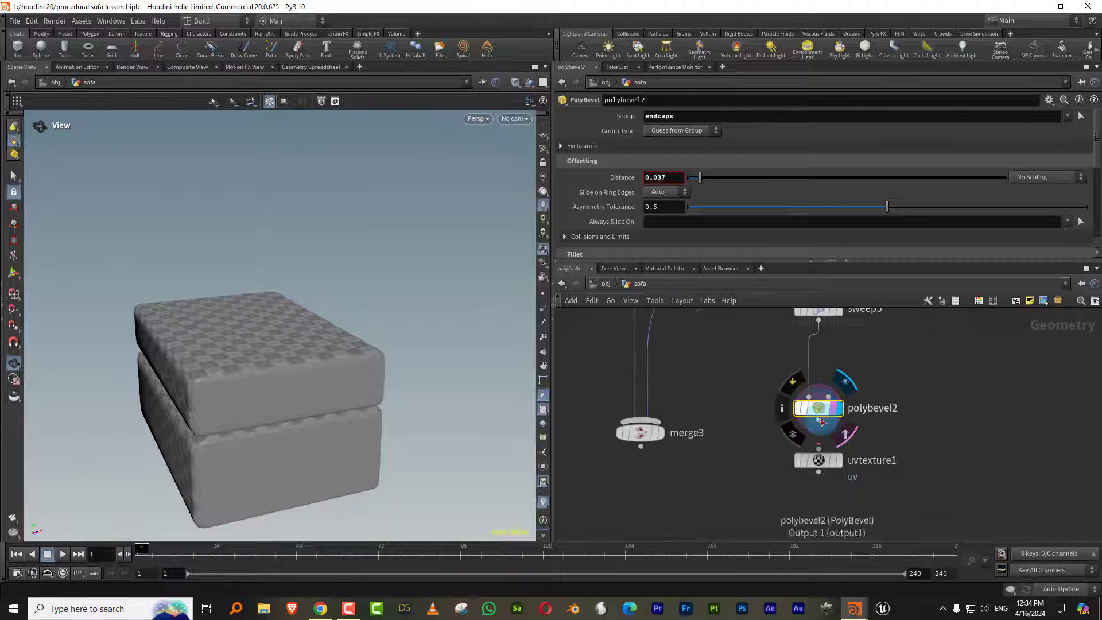
left_click_drag(818, 420, 819, 449)
left_click(838, 462)
left_click(833, 466)
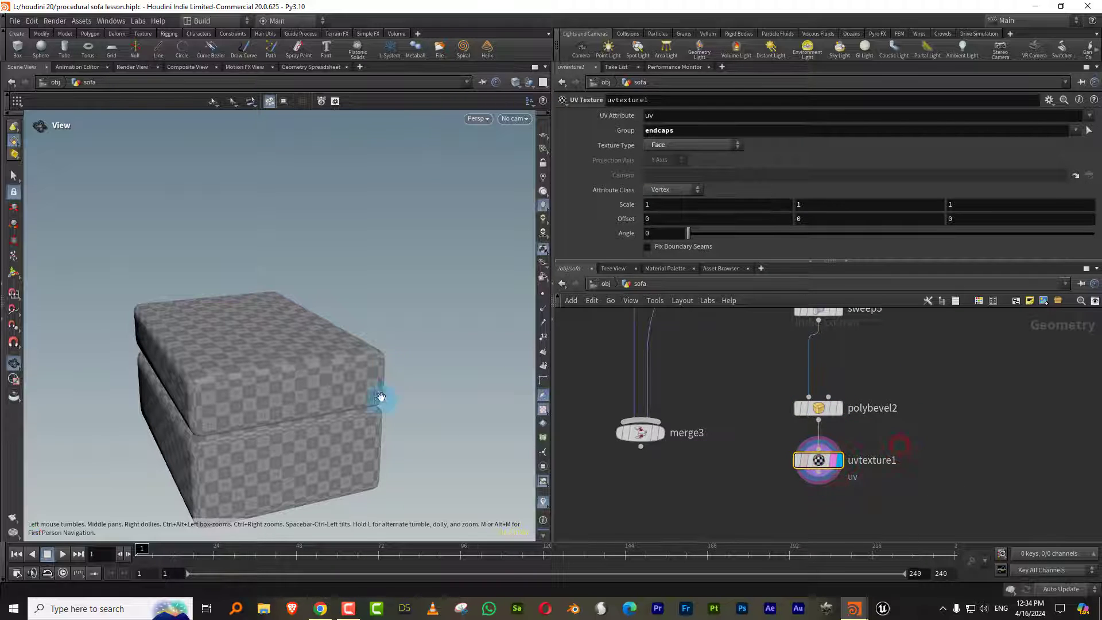
Duplicate the uvtexture1 node with its endcaps Face settings for the armrest branch
middle_click_drag(771, 466, 817, 552)
middle_click_drag(787, 429, 832, 545)
scroll(812, 446, "down", 3)
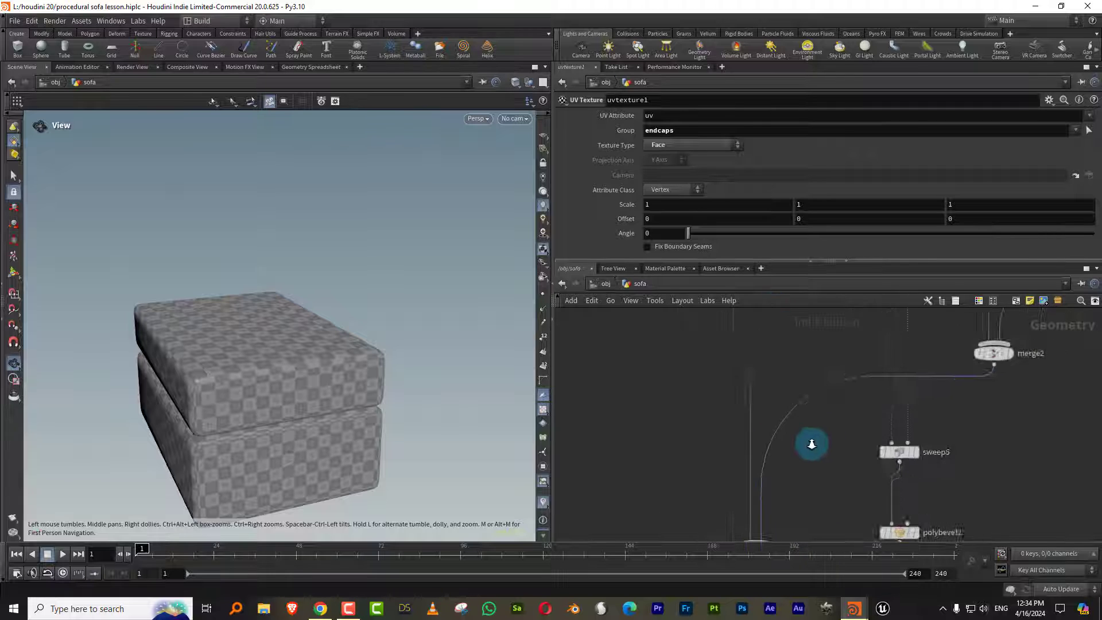
middle_click_drag(828, 467, 810, 395)
key("ctrl+c")
key("ctrl+v")
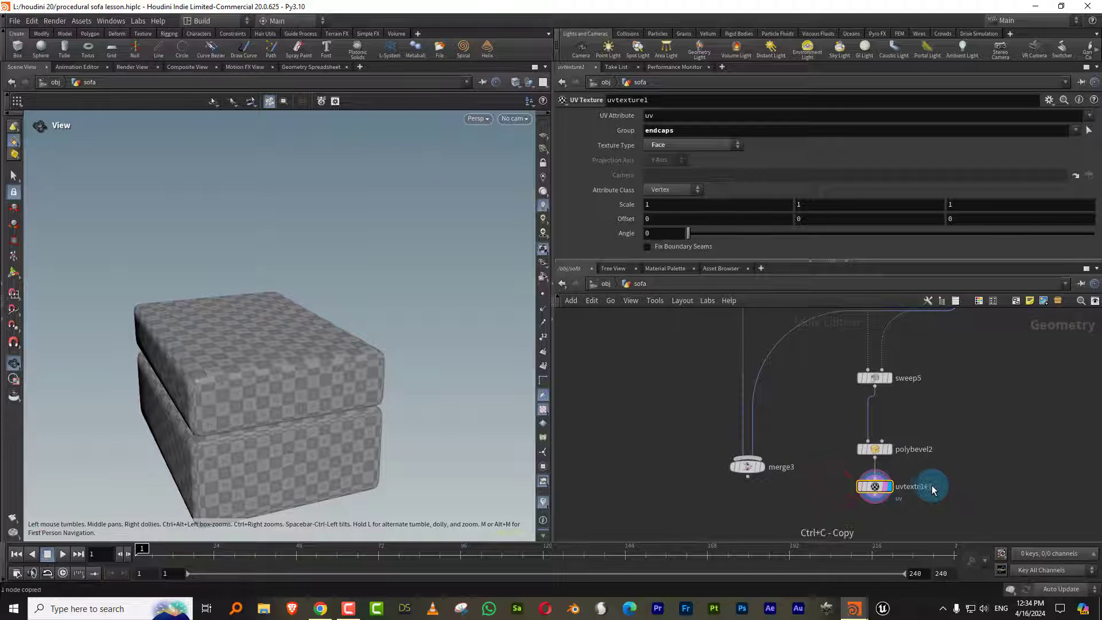
left_click_drag(936, 485, 652, 344)
Place the UV Texture copy below polybevel1 and connect polybevel1's output to it
middle_click_drag(731, 368, 743, 508)
middle_click_drag(735, 417, 746, 474)
middle_click_drag(691, 520, 702, 451)
left_click_drag(689, 481, 668, 385)
middle_click_drag(698, 342, 690, 391)
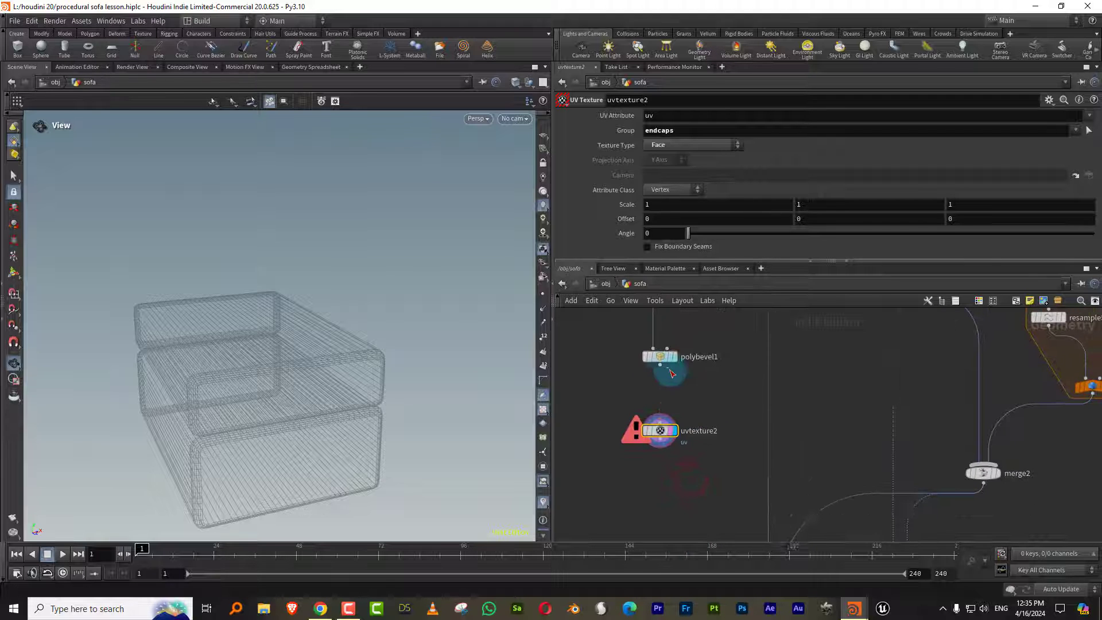
left_click_drag(661, 367, 658, 438)
left_click_drag(418, 352, 492, 356)
Disconnect the existing input wires of merge3 and move the node further down the network
middle_click_drag(744, 474, 721, 372)
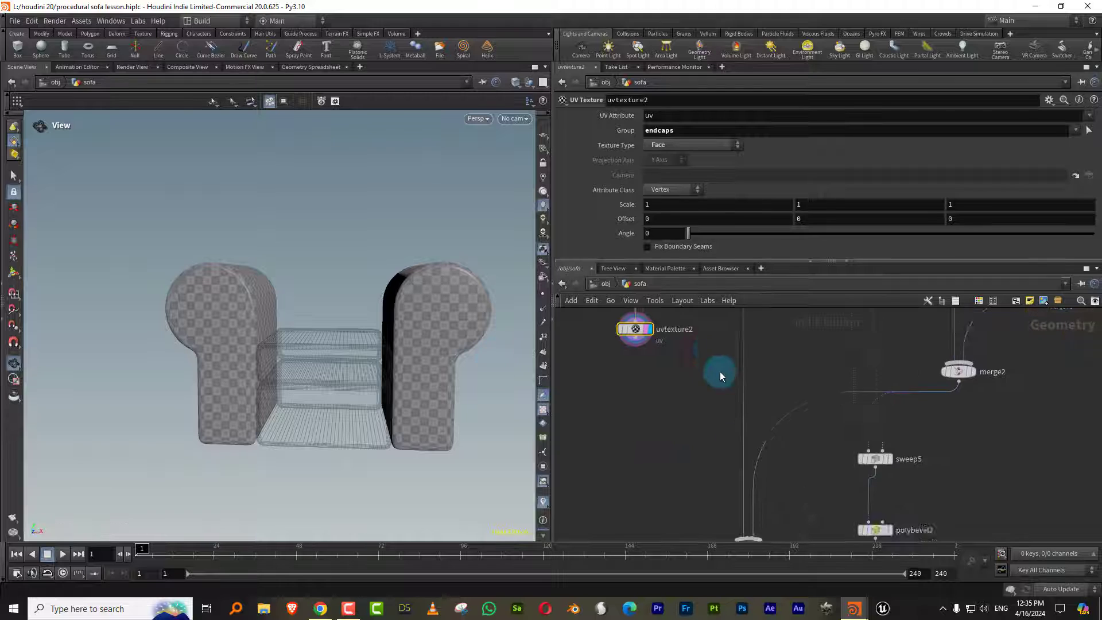
scroll(712, 396, "down", 2)
left_click_drag(728, 462, 711, 465)
middle_click_drag(705, 438, 721, 371)
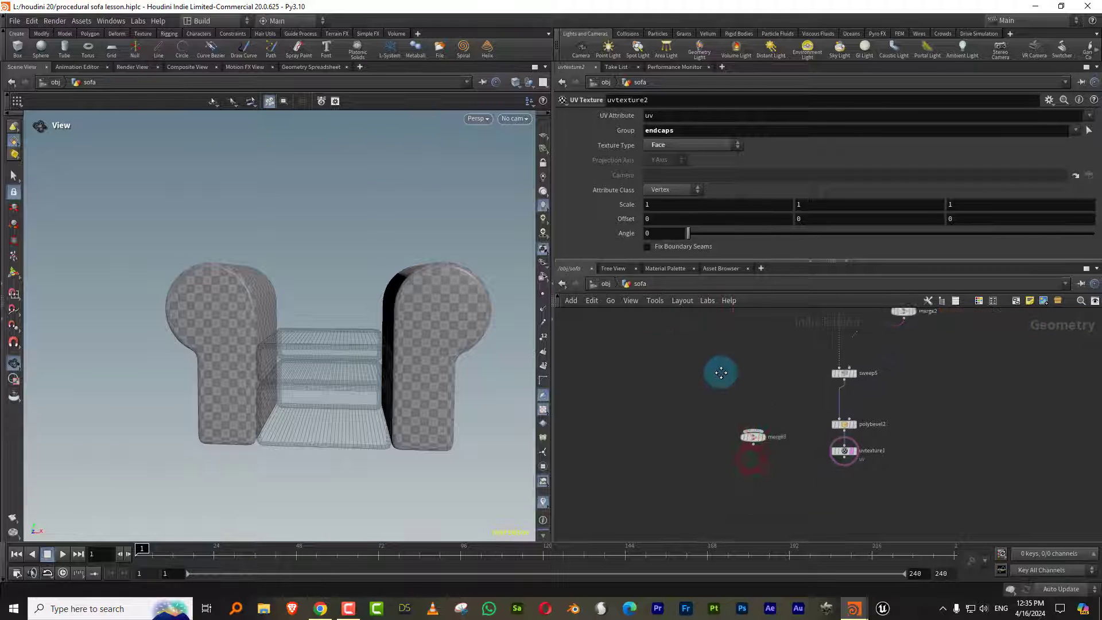
left_click_drag(755, 439, 751, 500)
Connect uvtexture2 and uvtexture1 to the input of merge3
middle_click_drag(725, 331, 717, 417)
left_click(664, 375)
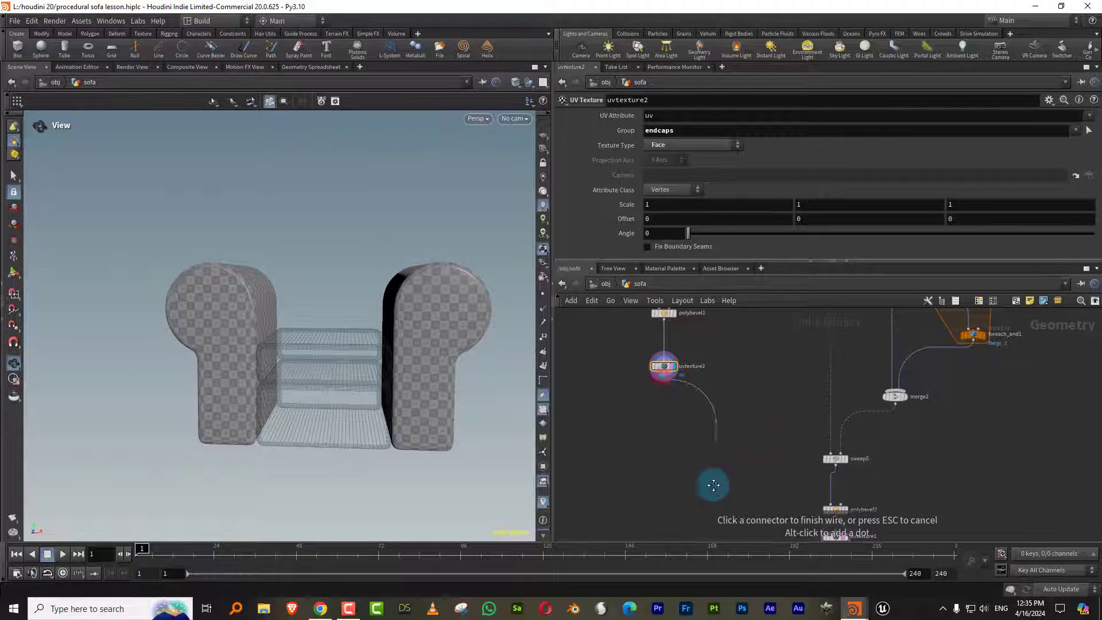
middle_click_drag(714, 485, 705, 371)
left_click(825, 432)
scroll(743, 456, "up", 3)
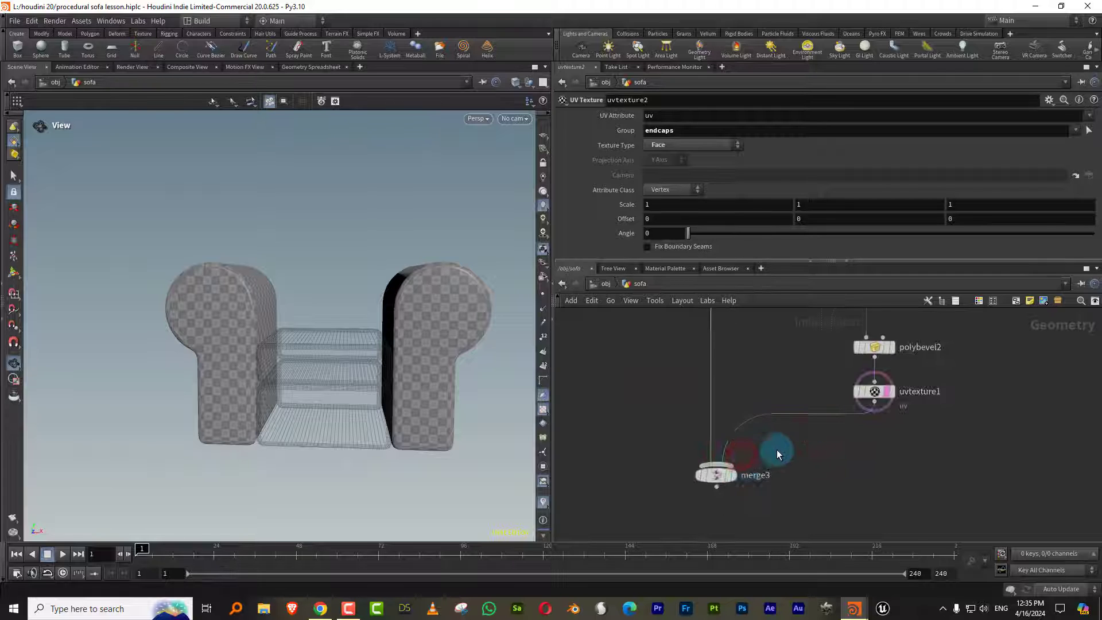
Display merge3 and inspect the UV checker pattern on the combined armrests, base and cushion
left_click(723, 481)
left_click_drag(771, 463, 731, 492)
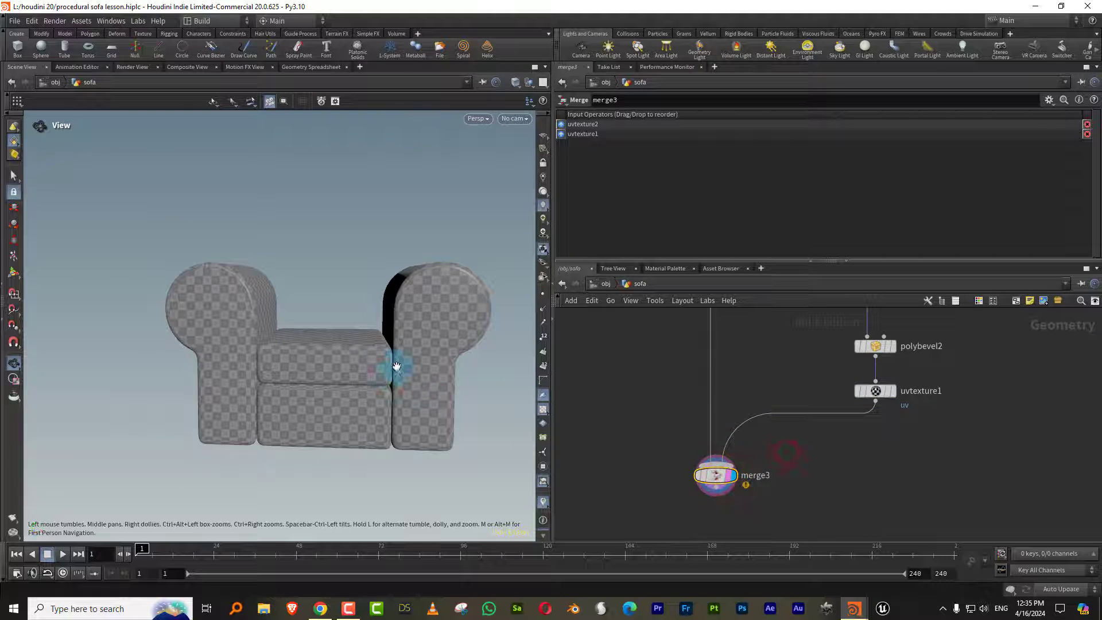
left_click_drag(397, 366, 443, 407)
Check sweep4's output in the armrest branch, then display and select reverse2
middle_click_drag(766, 402, 773, 508)
scroll(765, 421, "down", 2)
middle_click_drag(765, 421, 767, 453)
scroll(743, 414, "up", 2)
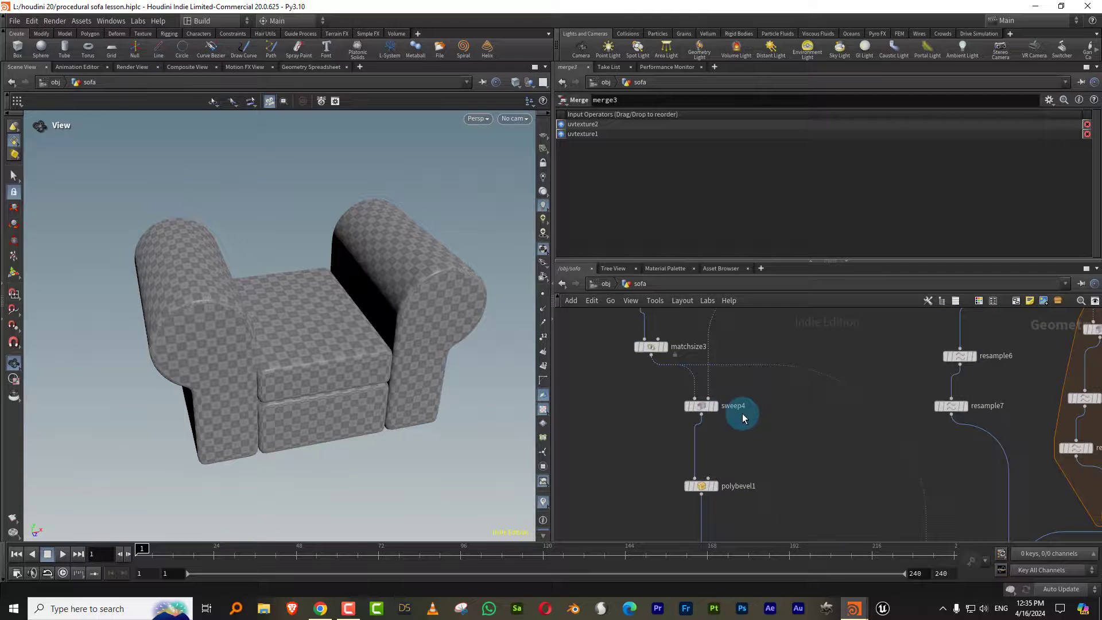
left_click(713, 408)
middle_click_drag(687, 297, 680, 425)
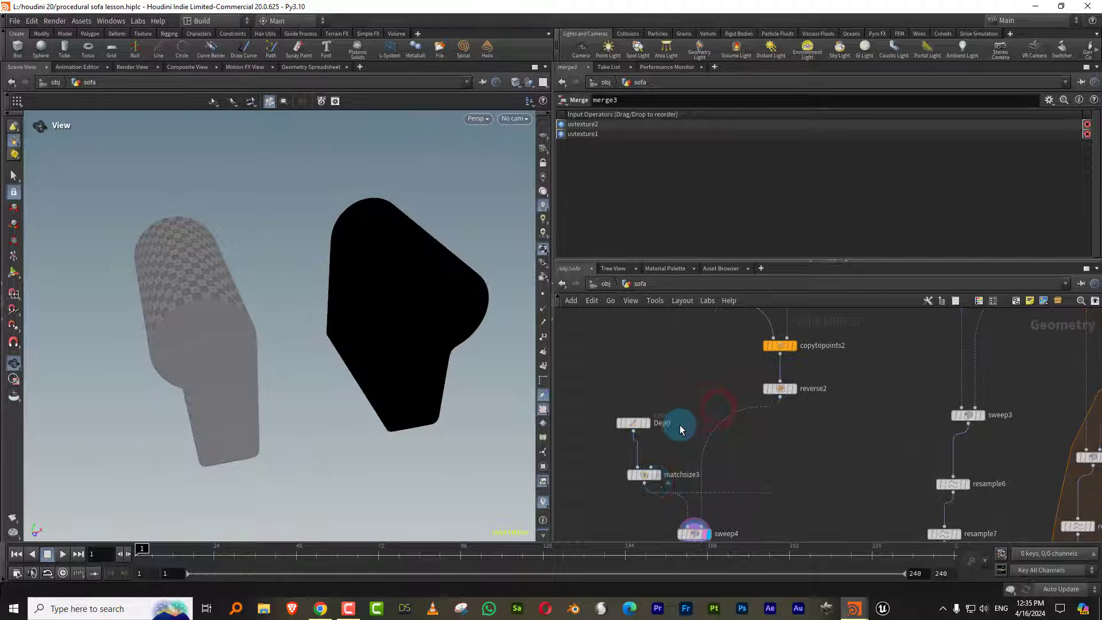
left_click(795, 396)
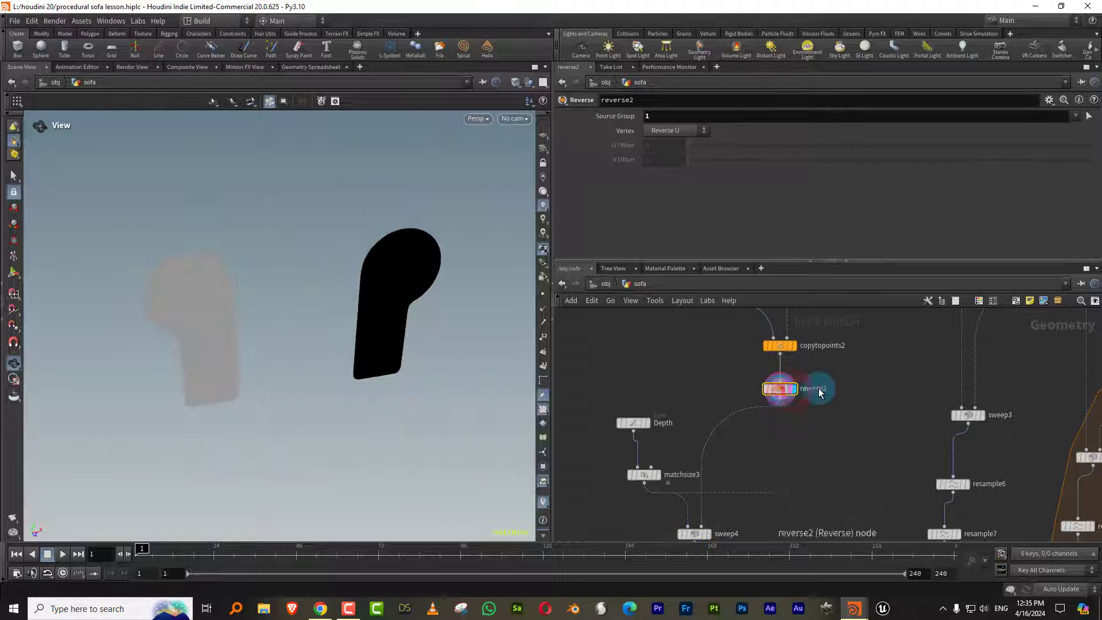
Add a Sweep node beside sweep4, feed reverse2 into its first input and display it
middle_click_drag(779, 439, 794, 405)
key("Tab")
type("swee")
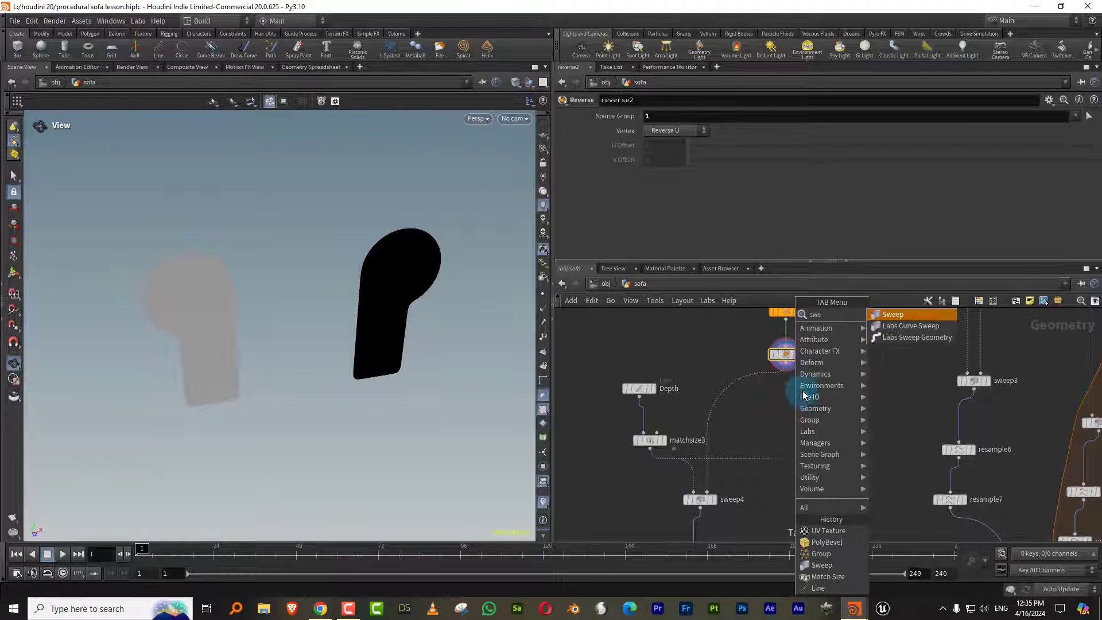
left_click(892, 315)
left_click(804, 430)
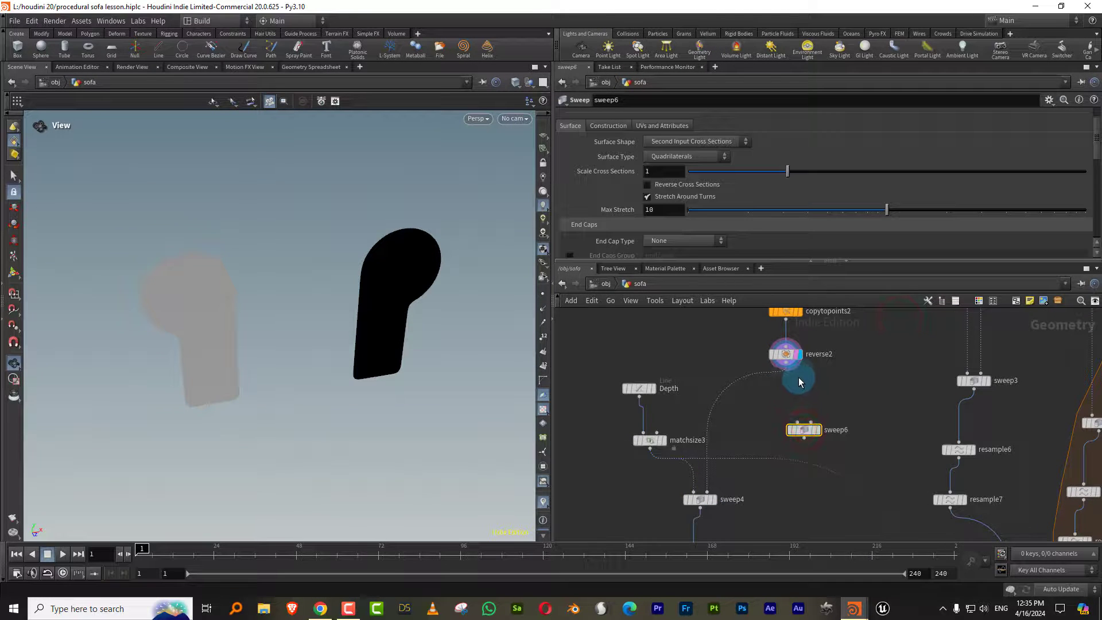
left_click(787, 368)
left_click(818, 436)
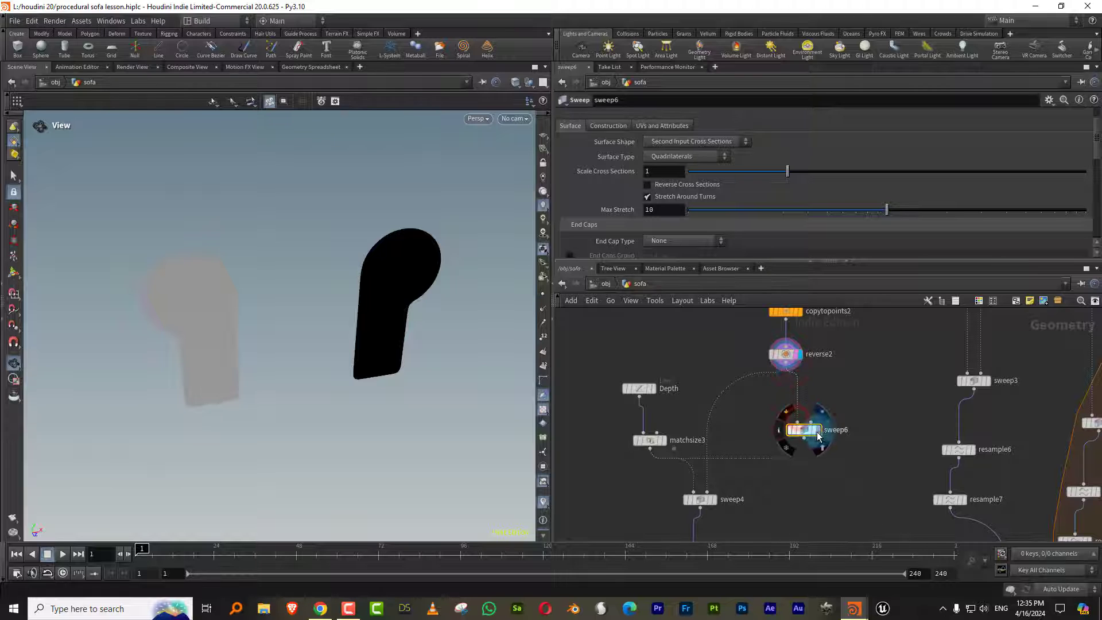
left_click(818, 435)
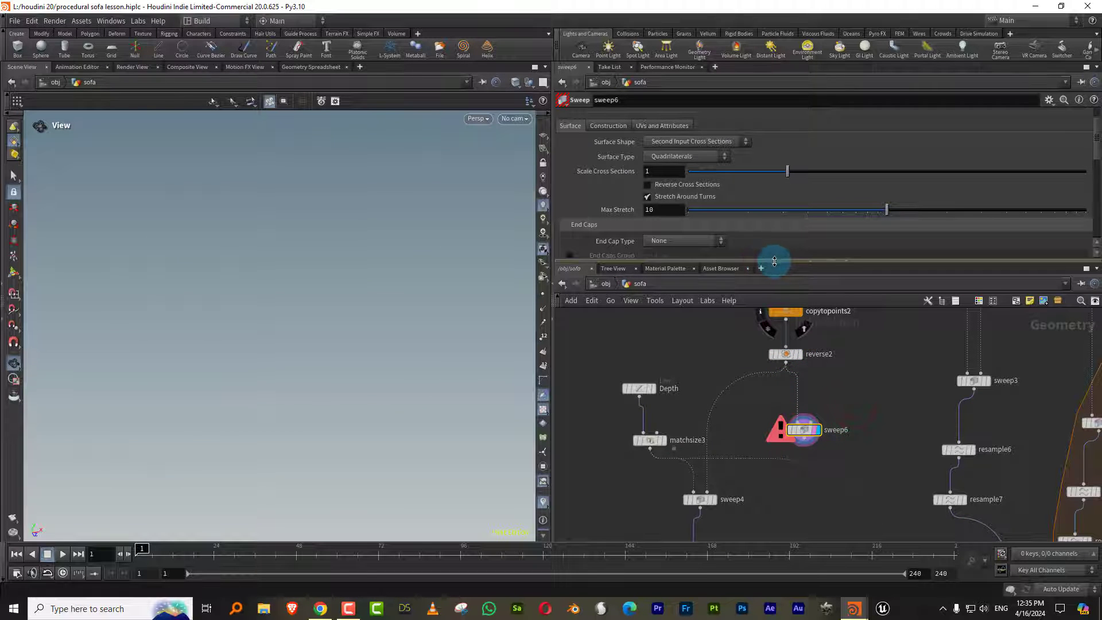
Set sweep6's surface shape to Round Tube and view the piping around both armrest outlines
left_click_drag(775, 261, 774, 321)
left_click(708, 171)
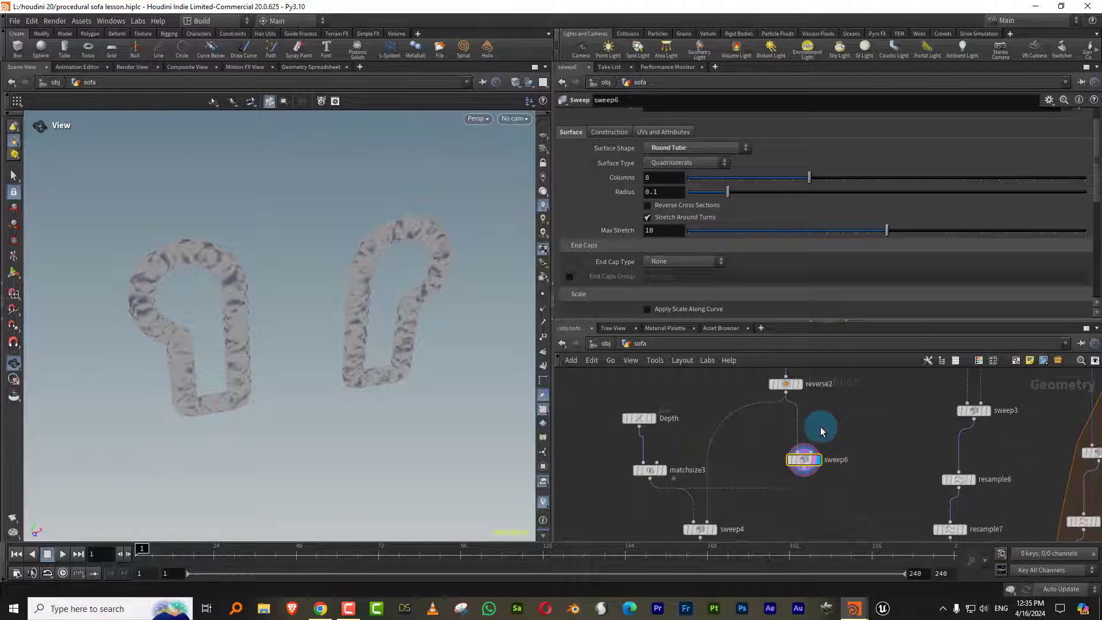
left_click_drag(354, 345, 419, 347)
Insert an Attribute Delete node between reverse2 and sweep6 to remove the point attribute N
middle_click_drag(823, 431, 707, 459)
key("Tab")
type("del")
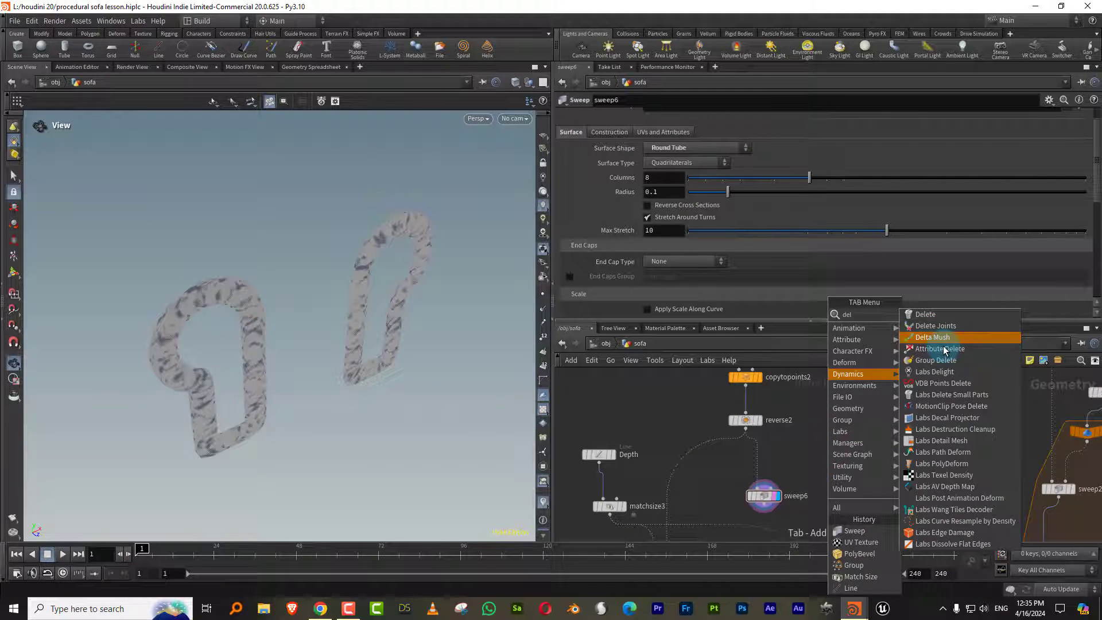
left_click(944, 348)
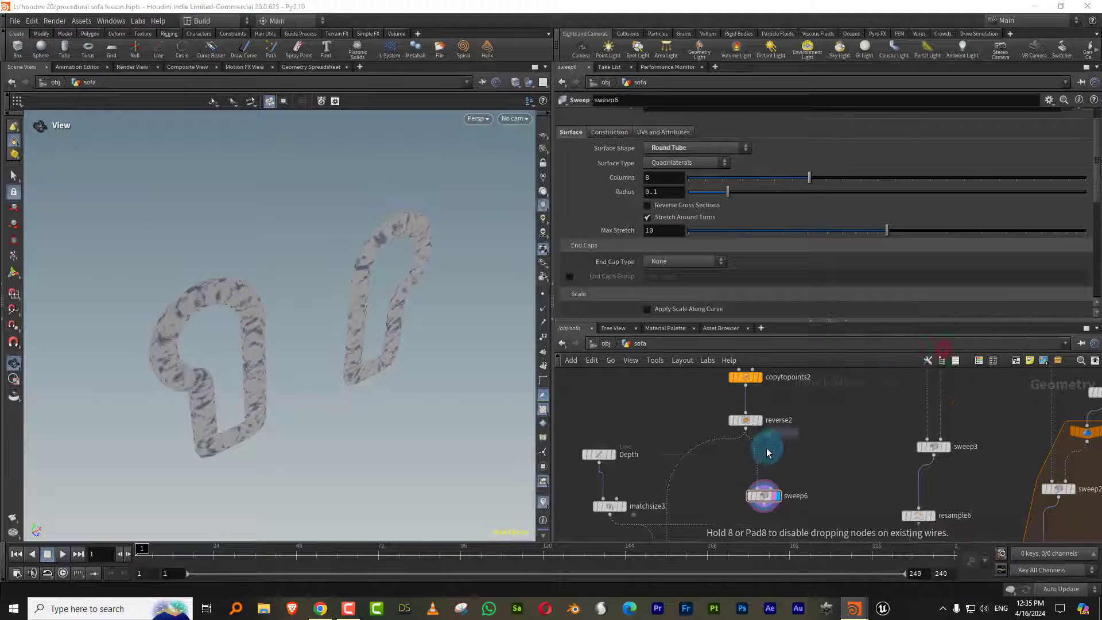
left_click(759, 461)
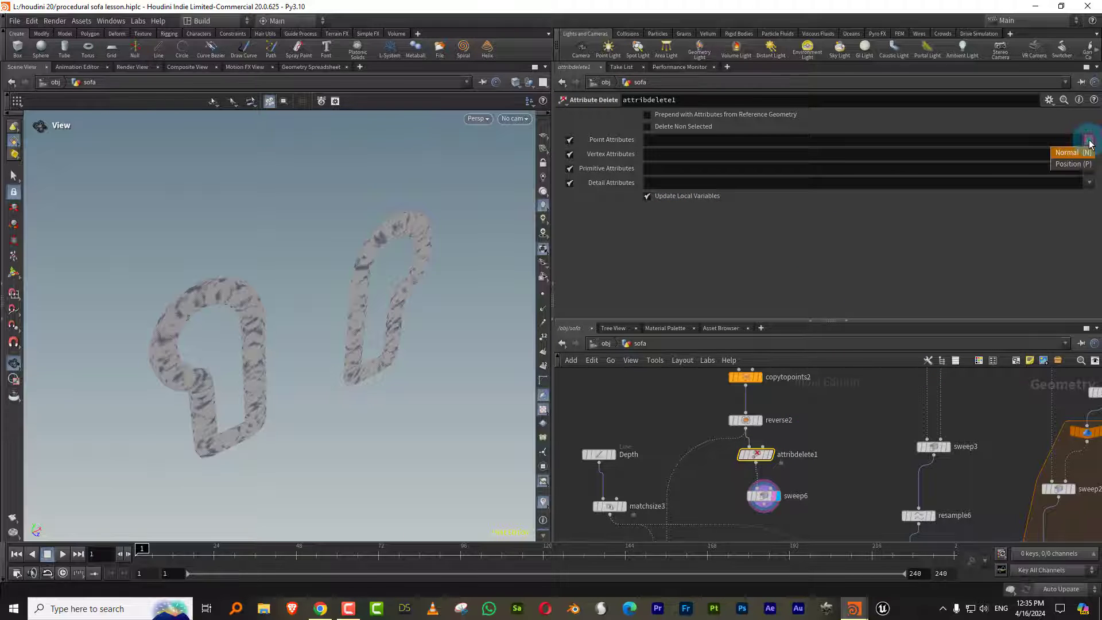
left_click(1072, 153)
middle_click_drag(855, 516, 865, 434)
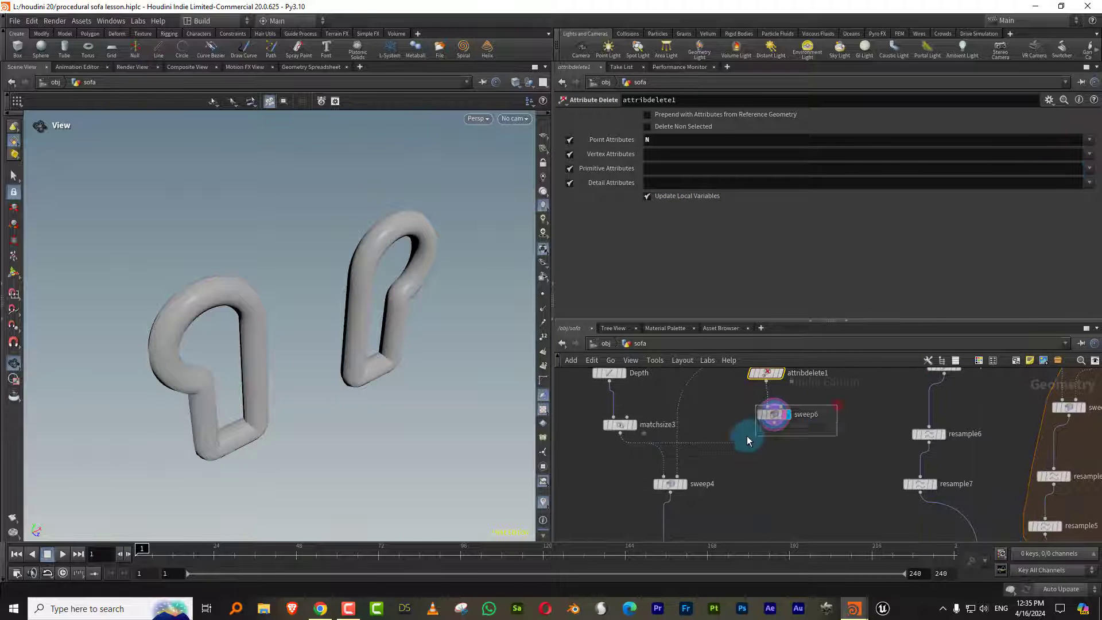
Set sweep6's radius to 0.023 and columns to 11, enable Compute UVs and disable Normalize Computed Us
left_click_drag(747, 440, 749, 441)
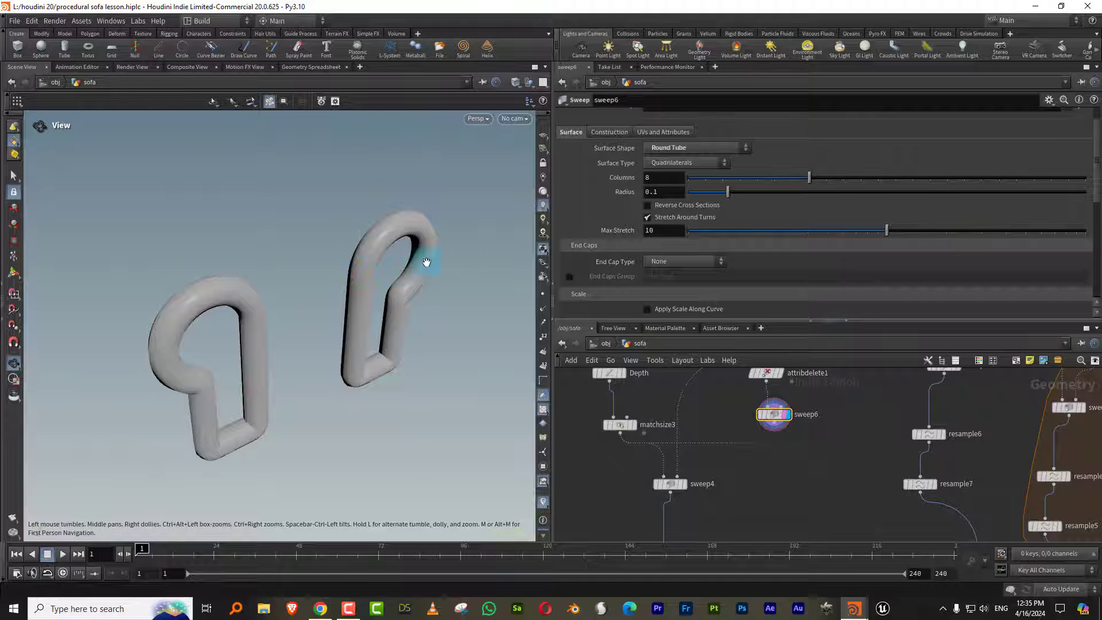
left_click_drag(727, 194, 699, 191)
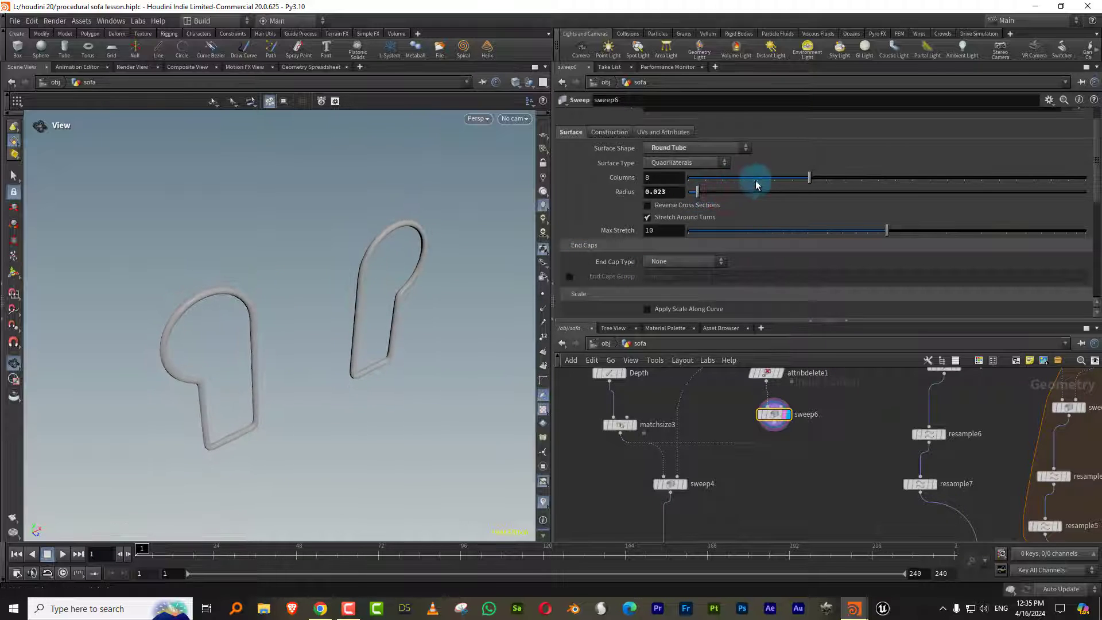
left_click_drag(772, 178, 866, 174)
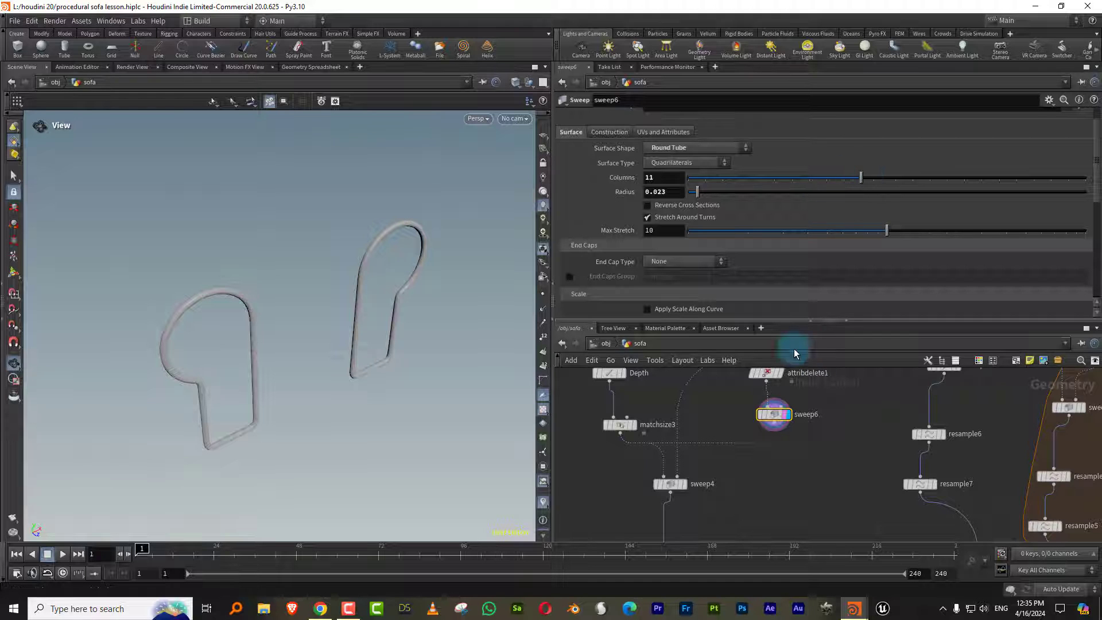
left_click(650, 132)
left_click(674, 163)
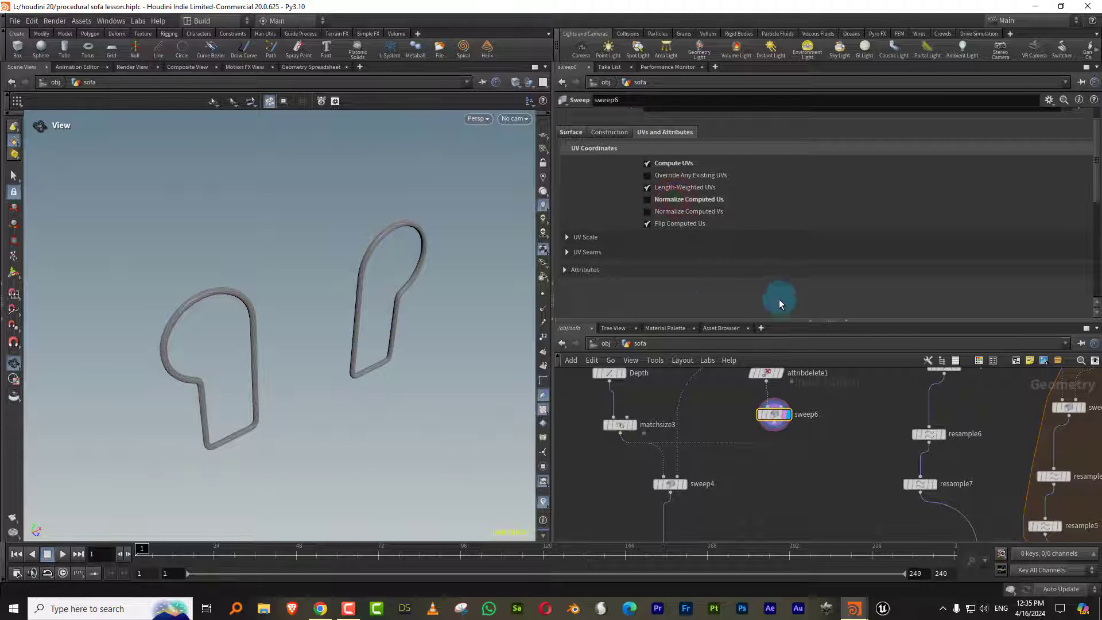
Colour the Depth line node blue in the network
left_click_drag(720, 320, 718, 230)
middle_click_drag(731, 438, 704, 392)
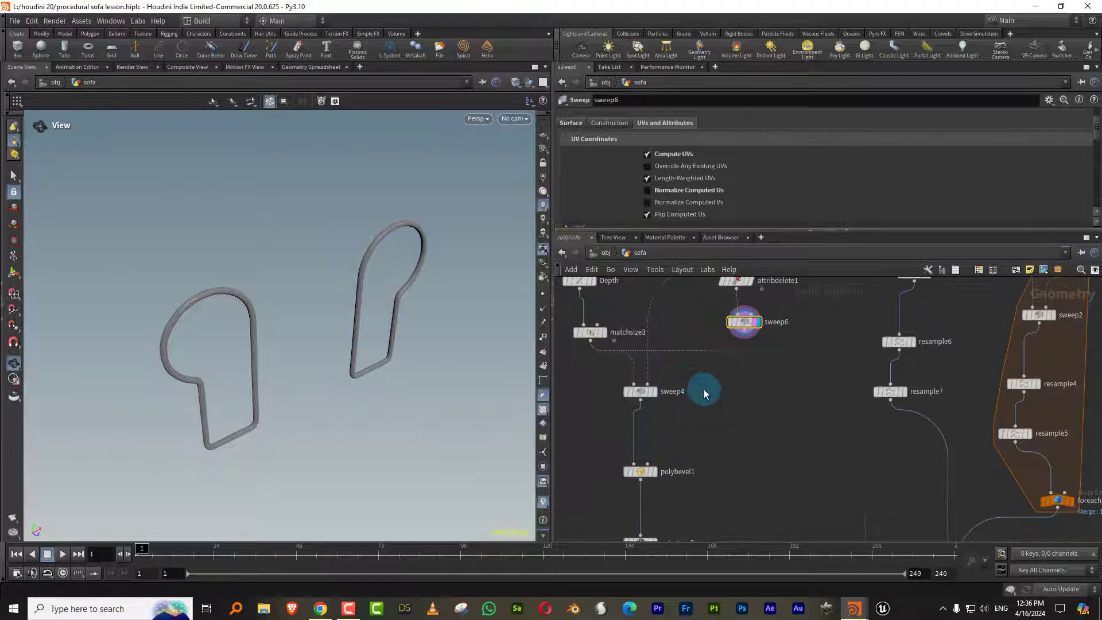
mouse_move(708, 391)
right_mouse_down()
mouse_move(691, 410)
mouse_move(704, 395)
right_mouse_up()
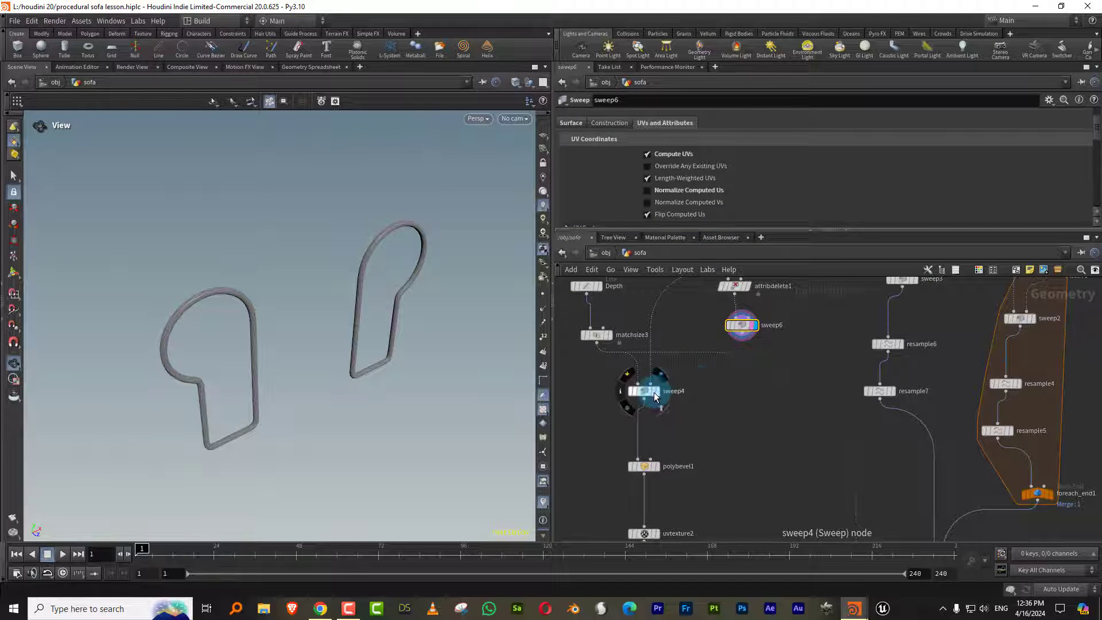
middle_click_drag(694, 377, 764, 364)
left_click(643, 342)
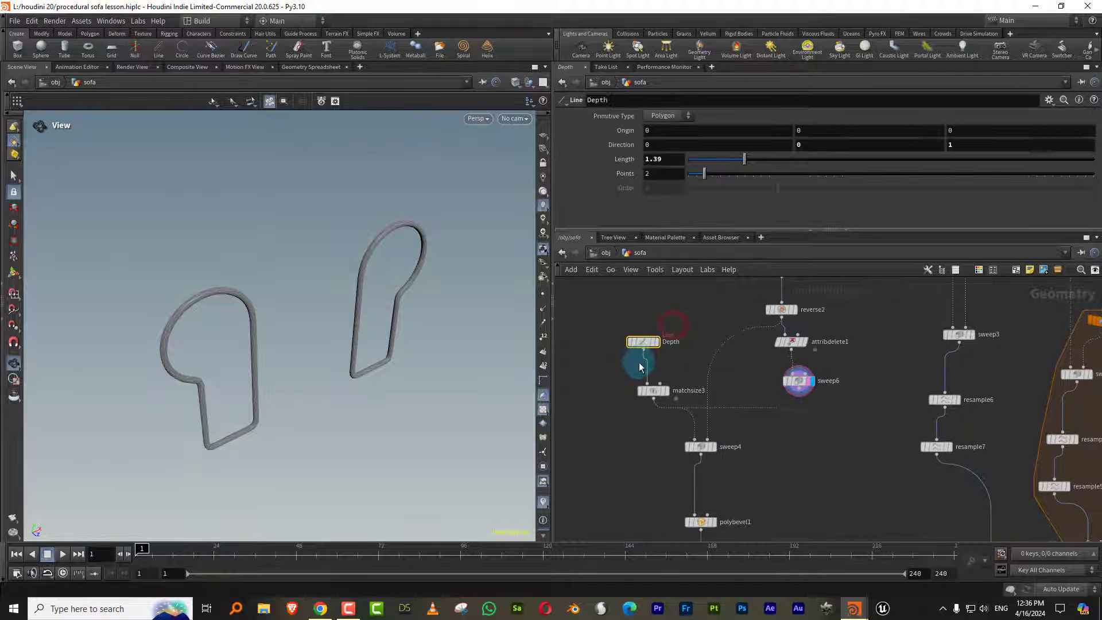
key("c")
key("c")
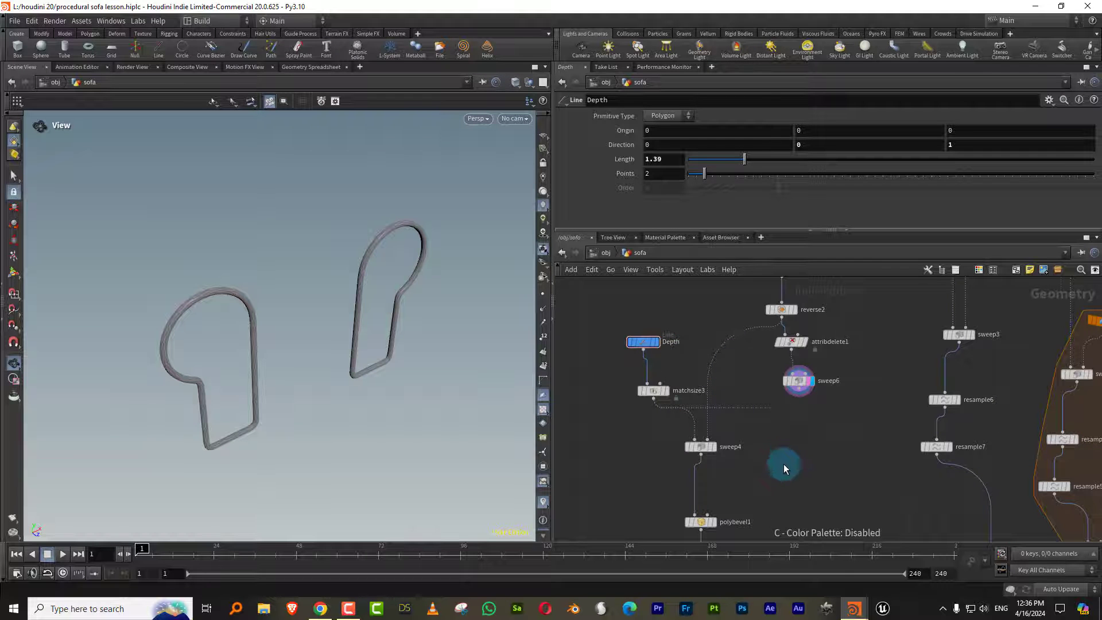
Add a Copy to Points node below sweep6 in the sofa network
middle_click_drag(784, 464, 769, 440)
key("Tab")
type("copy")
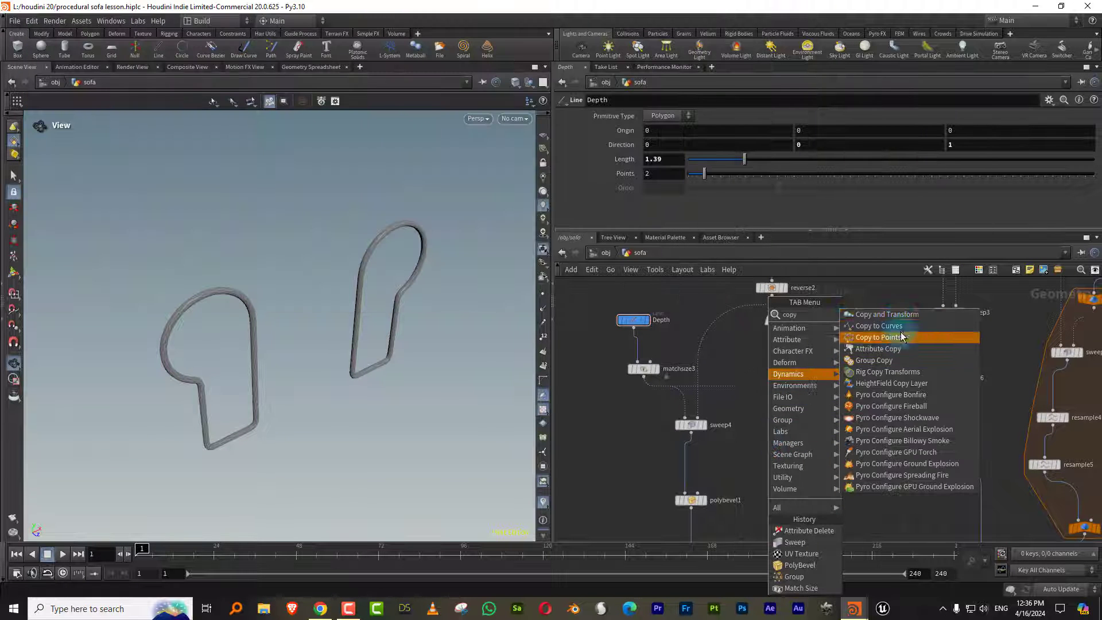
left_click(898, 338)
left_click(782, 447)
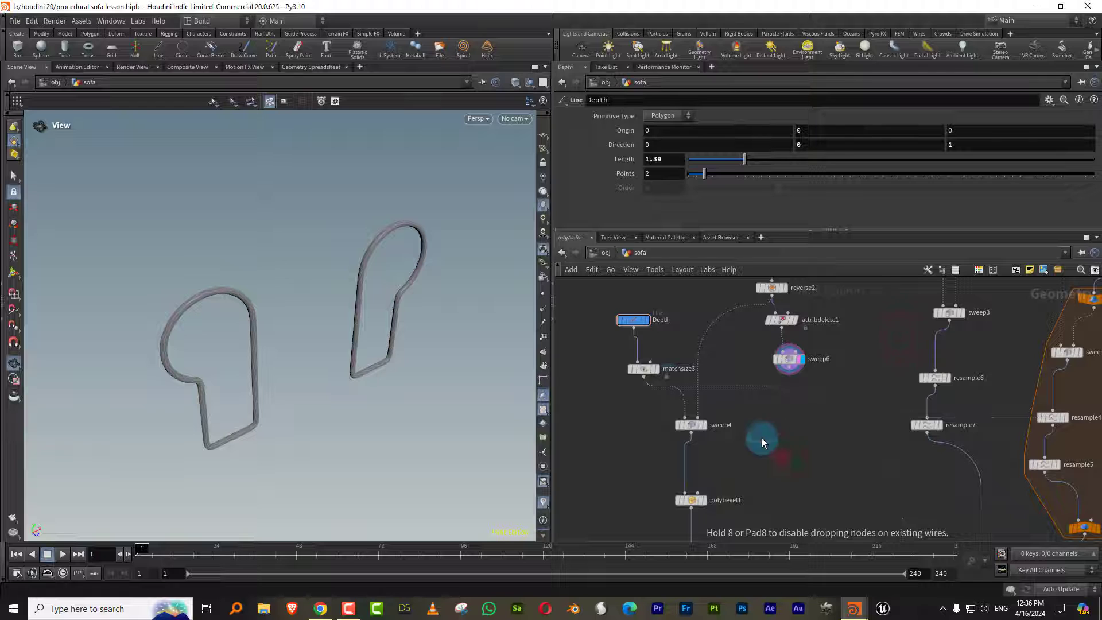
Wire sweep6 as the geometry and matchsize3 as the target points of copytopoints3, and display the copied piping
left_click(659, 374)
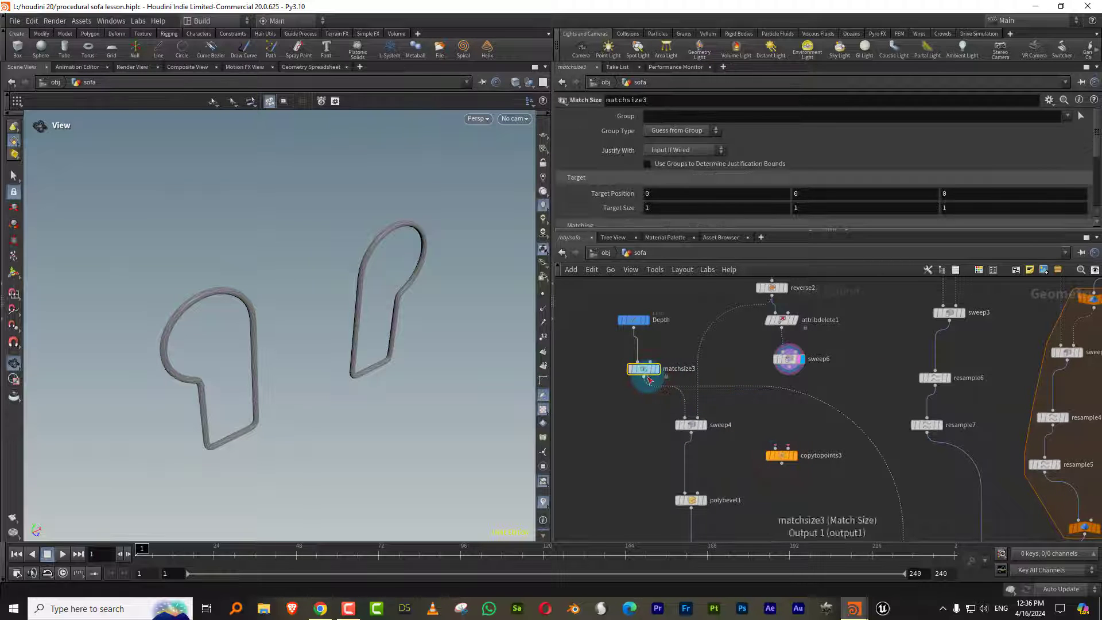
left_click(646, 381)
left_click(786, 436)
left_click(788, 372)
left_click(777, 448)
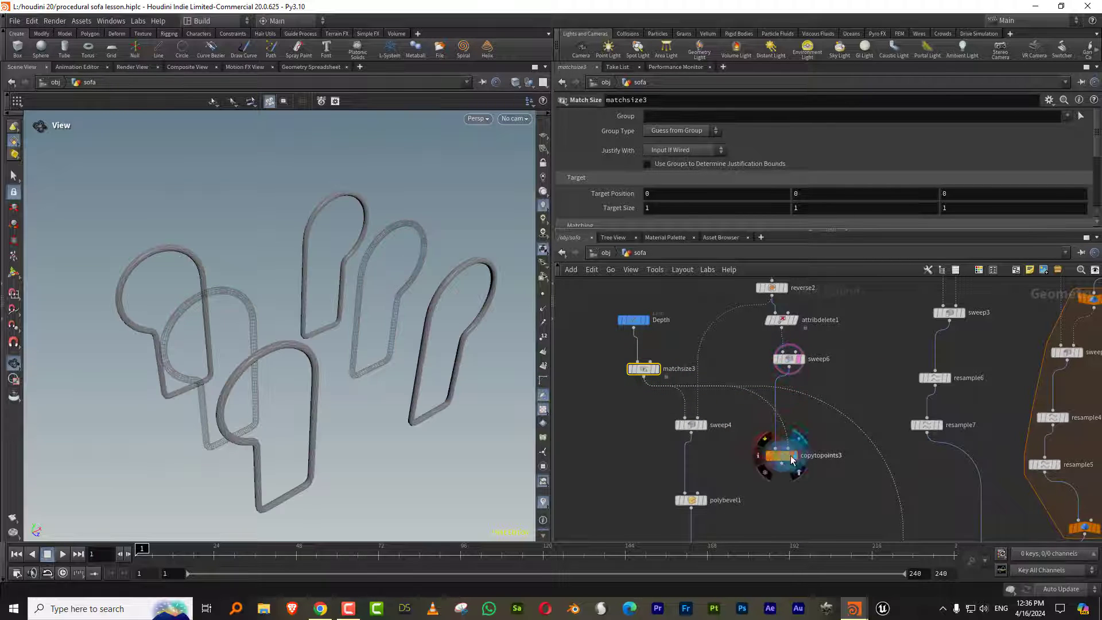
left_click(782, 455)
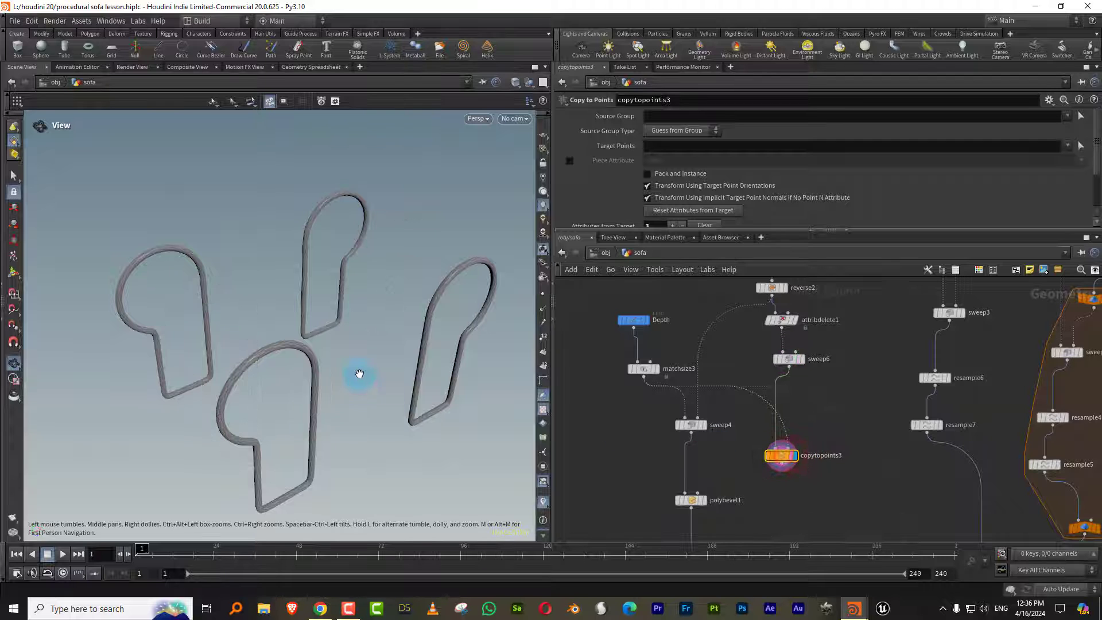
left_click_drag(357, 373, 345, 354)
Connect copytopoints3 to merge3 and display the merged sofa with its piping
middle_click_drag(757, 503, 703, 333)
scroll(692, 376, "down", 3)
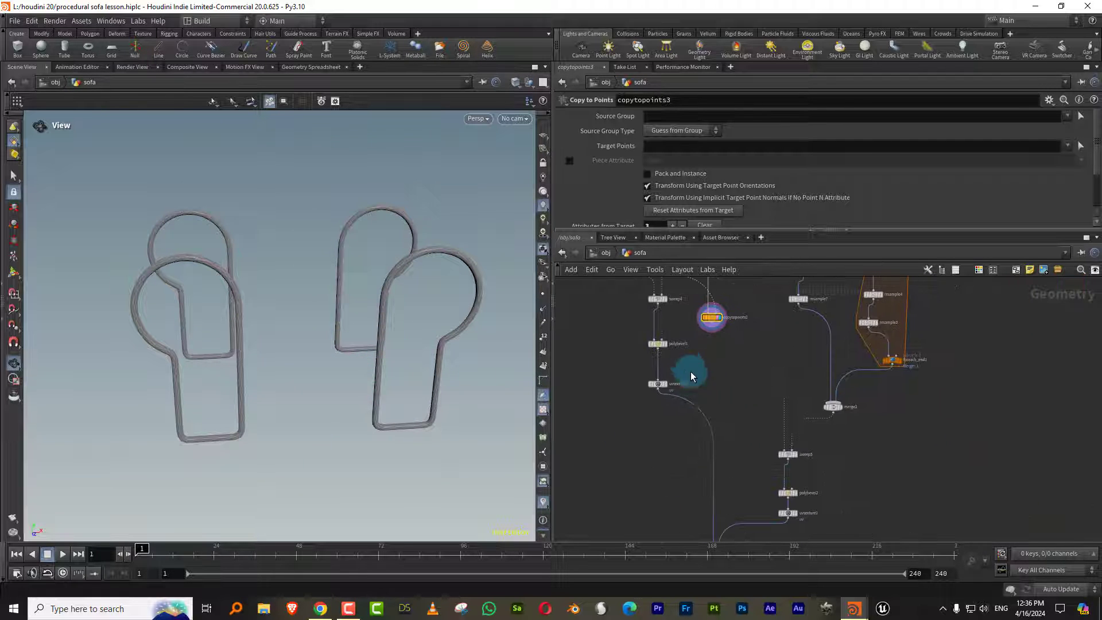
left_click_drag(719, 324, 729, 360)
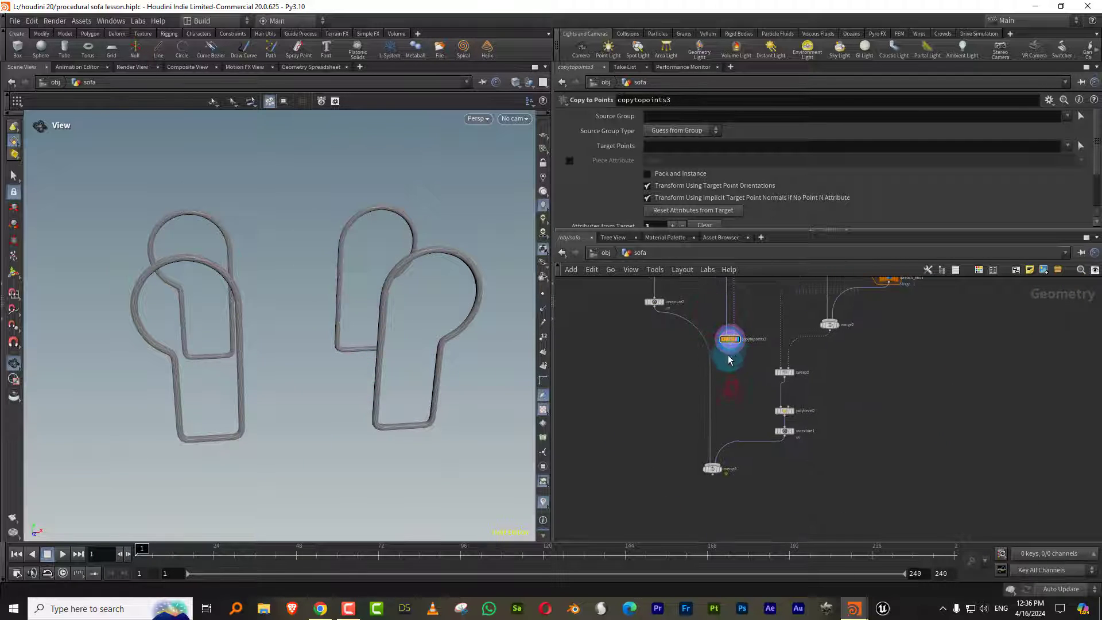
scroll(713, 465, "up", 3)
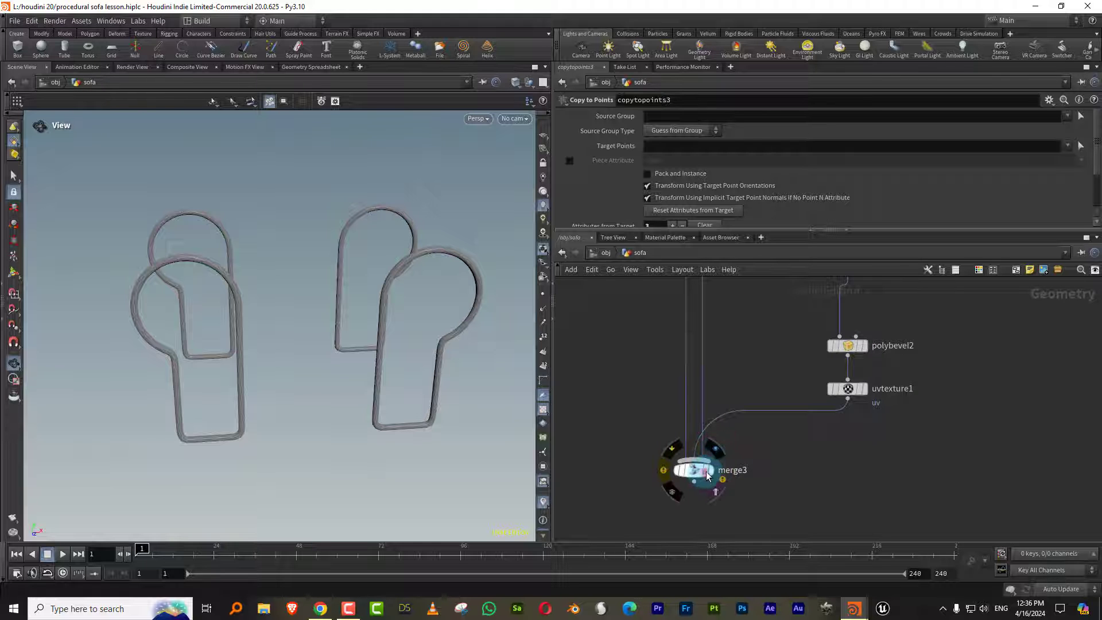
left_click(699, 473)
left_click(699, 473)
left_click_drag(408, 347, 453, 277)
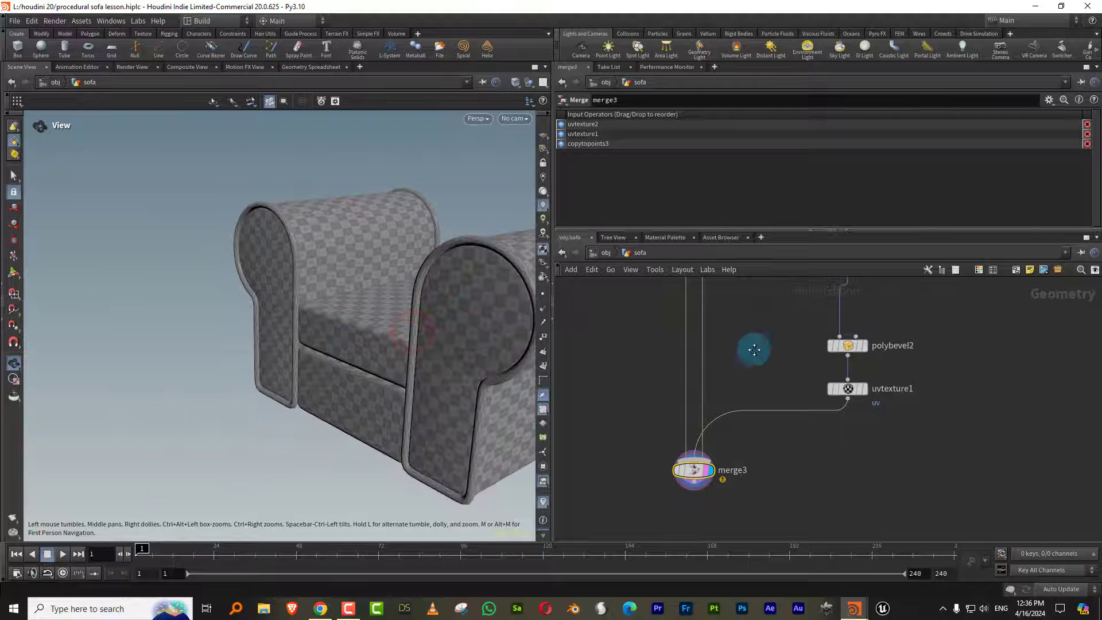
Reduce sweep6's radius to 0.014 for thinner piping along the armrest edges
middle_click_drag(754, 349, 742, 500)
mouse_move(743, 278)
middle_mouse_down()
mouse_move(753, 448)
mouse_move(725, 394)
middle_mouse_up()
left_click(668, 394)
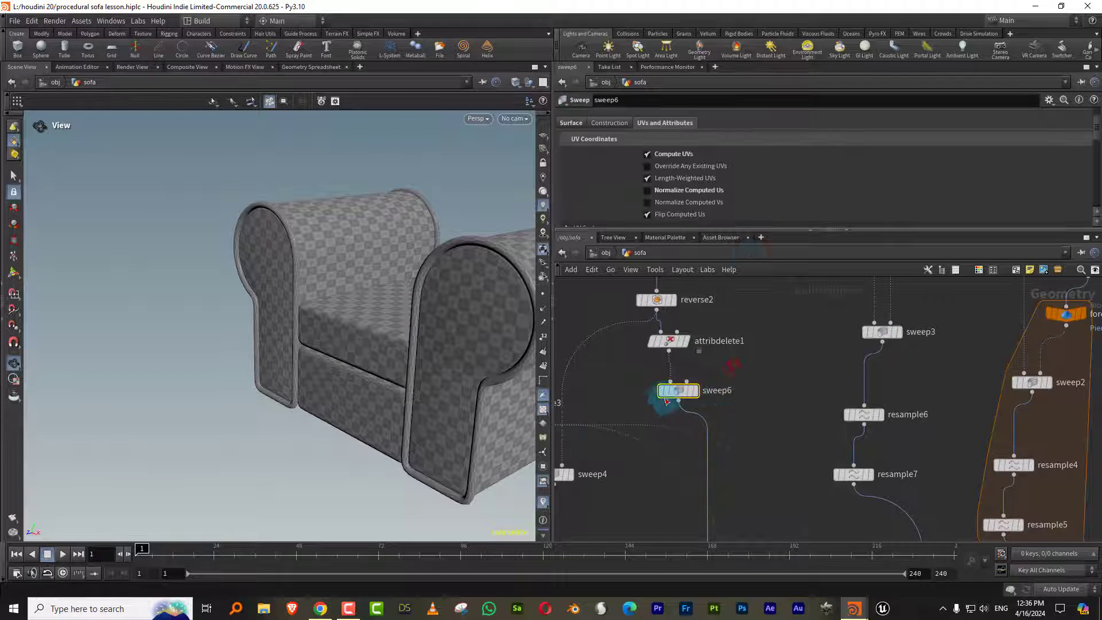
left_click(570, 123)
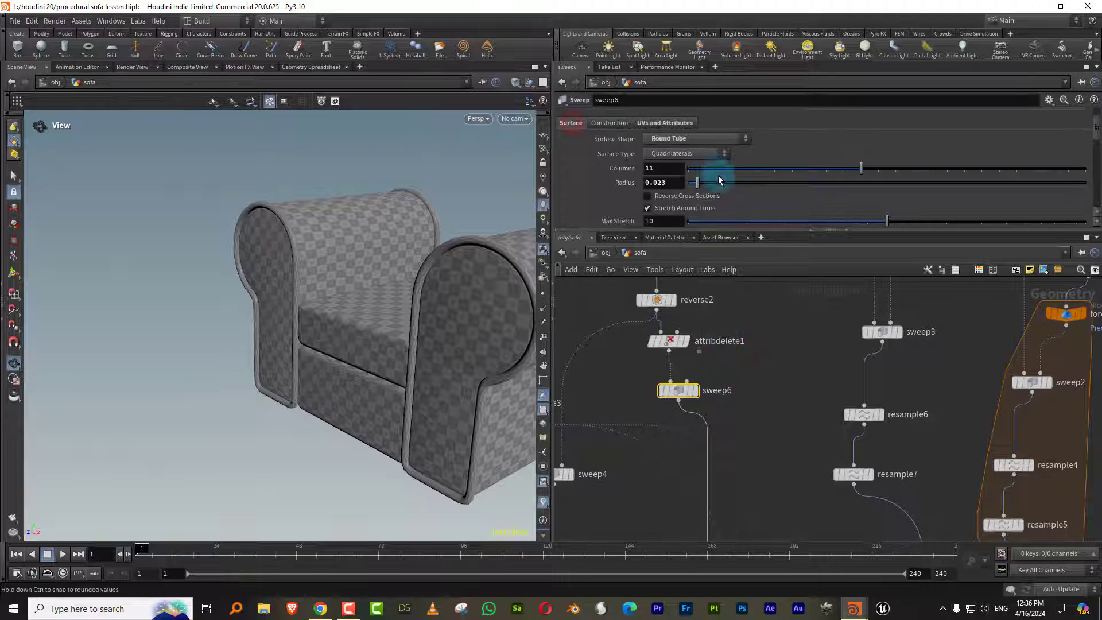
left_click_drag(697, 191, 696, 191)
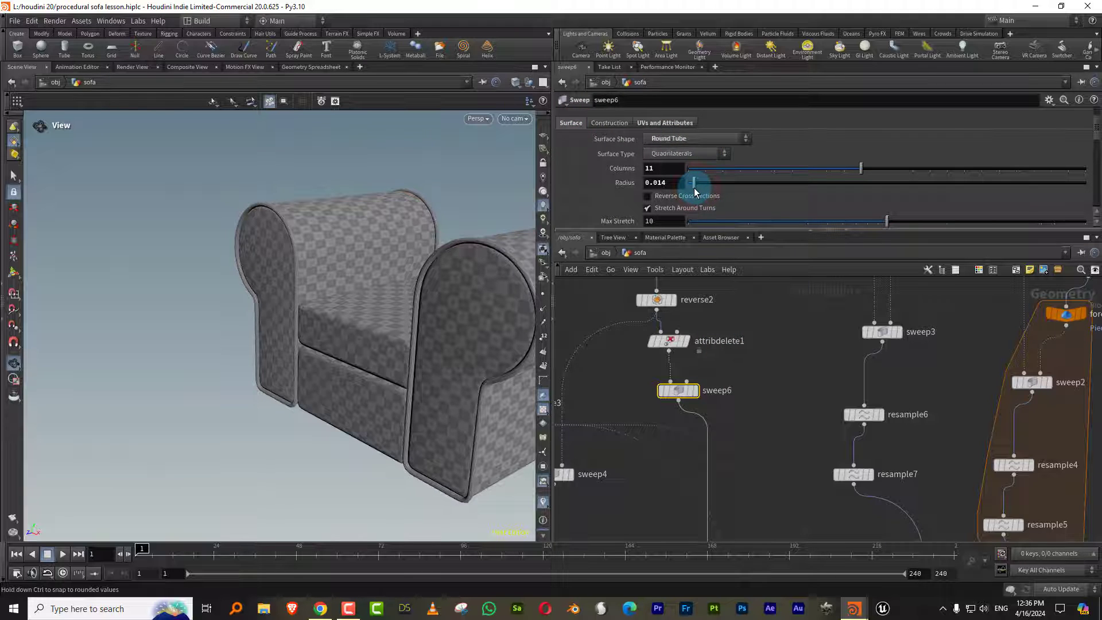
left_click_drag(693, 191, 694, 191)
left_click_drag(367, 296, 467, 309)
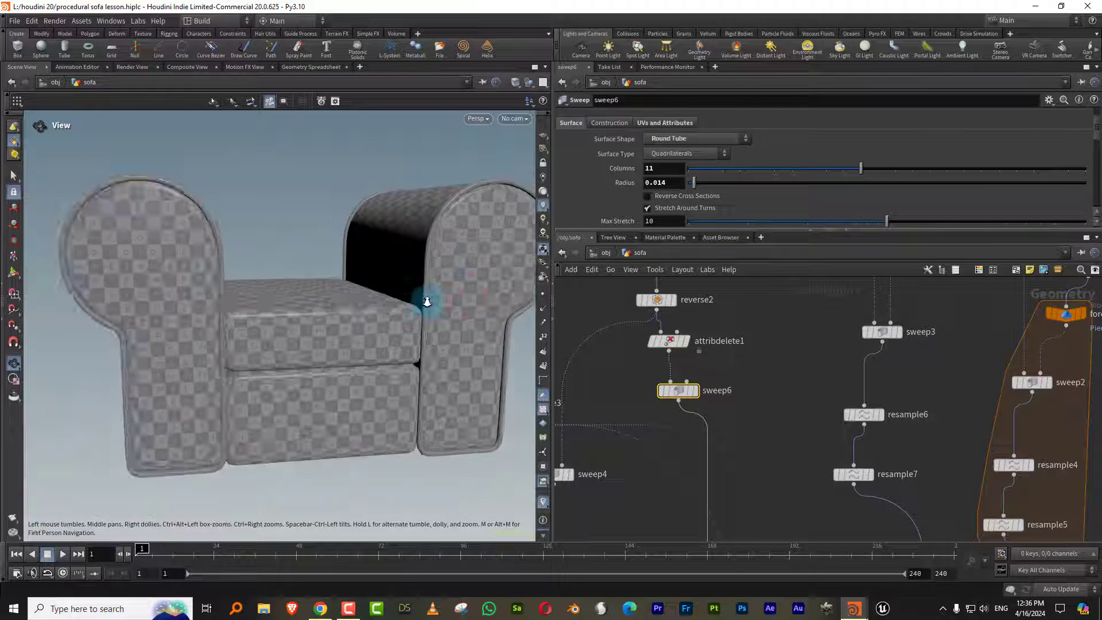
Examine the piping on the merged sofa from the front and from above
scroll(467, 309, "down", 2)
middle_click_drag(808, 478, 790, 361)
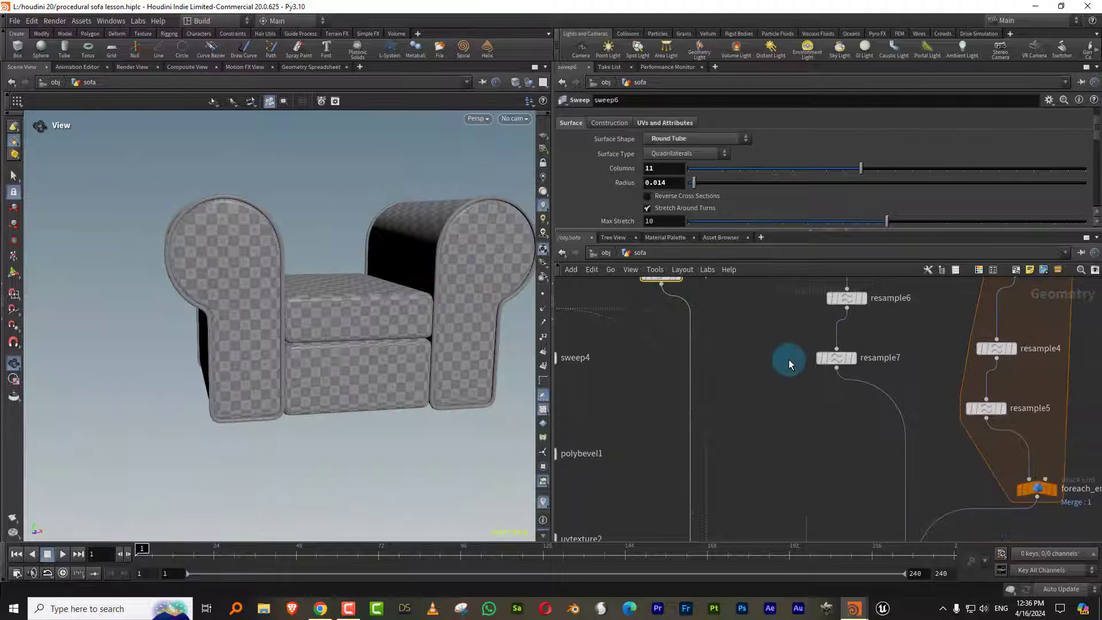
scroll(791, 361, "down", 4)
middle_click_drag(768, 427, 767, 296)
middle_click_drag(768, 394, 780, 315)
scroll(764, 401, "up", 3)
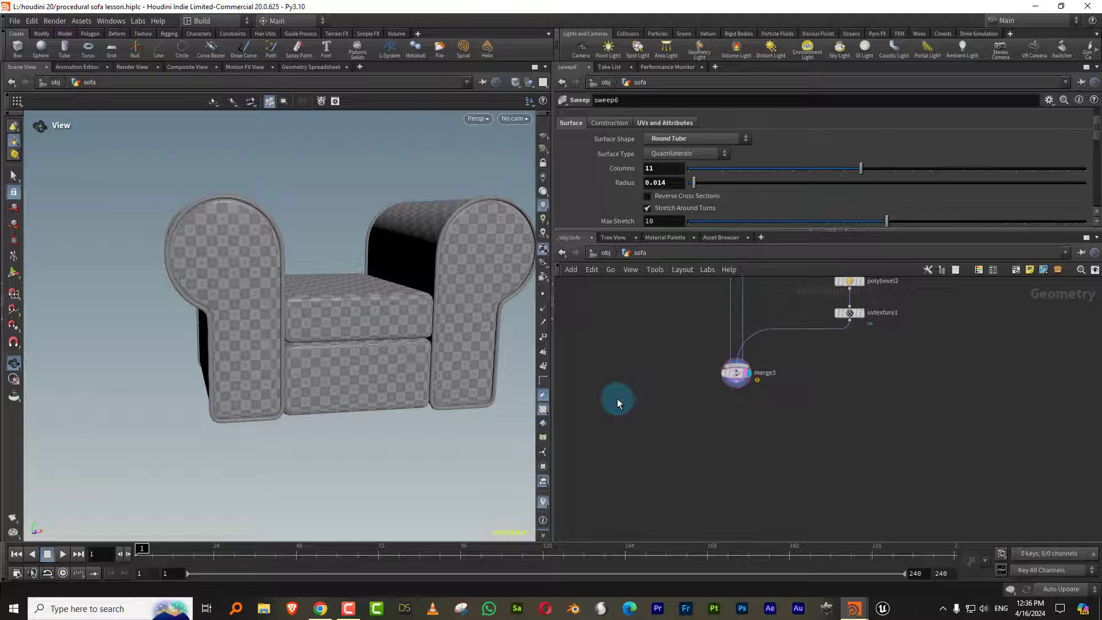
left_click_drag(374, 286, 385, 379)
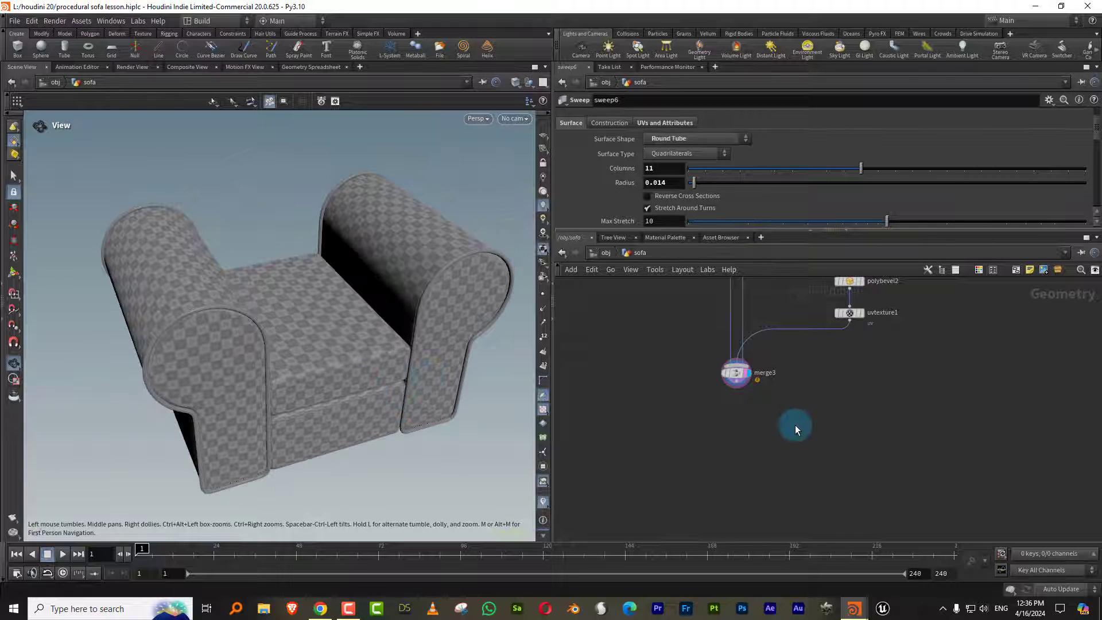
middle_click_drag(794, 425, 770, 429)
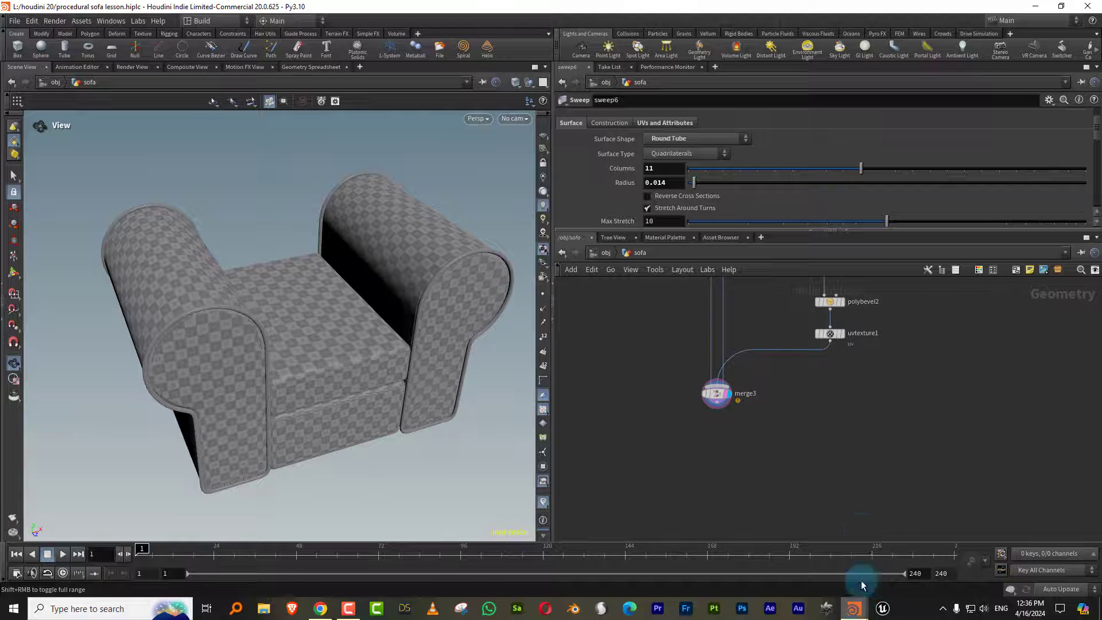
Switch to the procedural sofa.hiplc session and copy its uvquickshade1 node
mouse_move(857, 610)
left_click(790, 568)
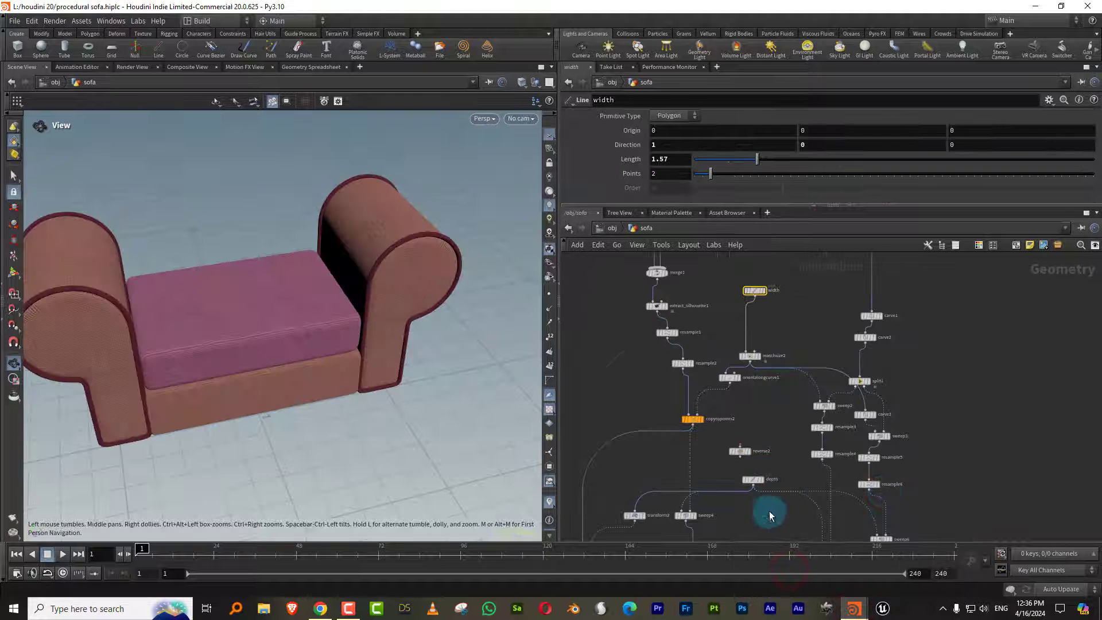
middle_click_drag(769, 515, 819, 350)
scroll(822, 373, "up", 5)
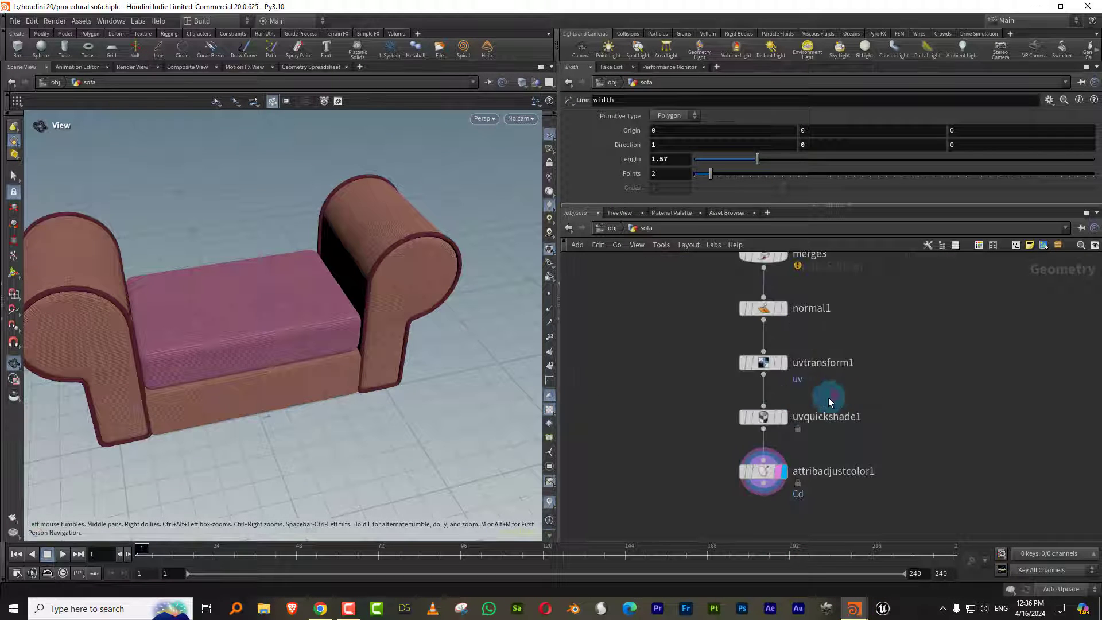
left_click(821, 416)
scroll(898, 394, "down", 4)
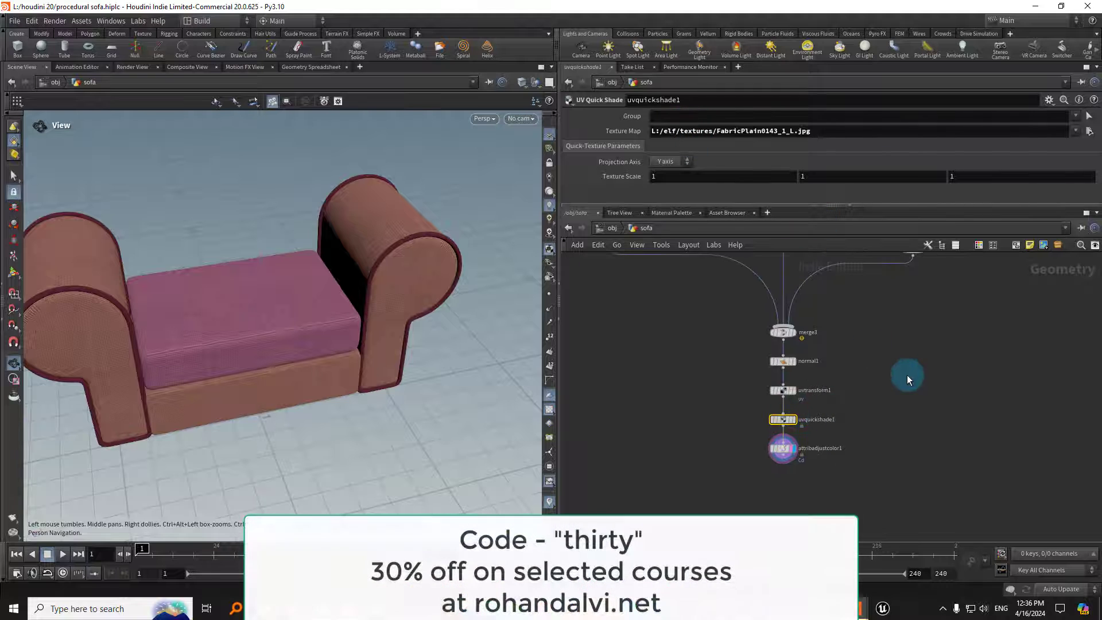
key("ctrl+c")
Paste the UV Quick Shade node into the lesson file, wire merge3 into it and display the fabric texture on the sofa
mouse_move(863, 609)
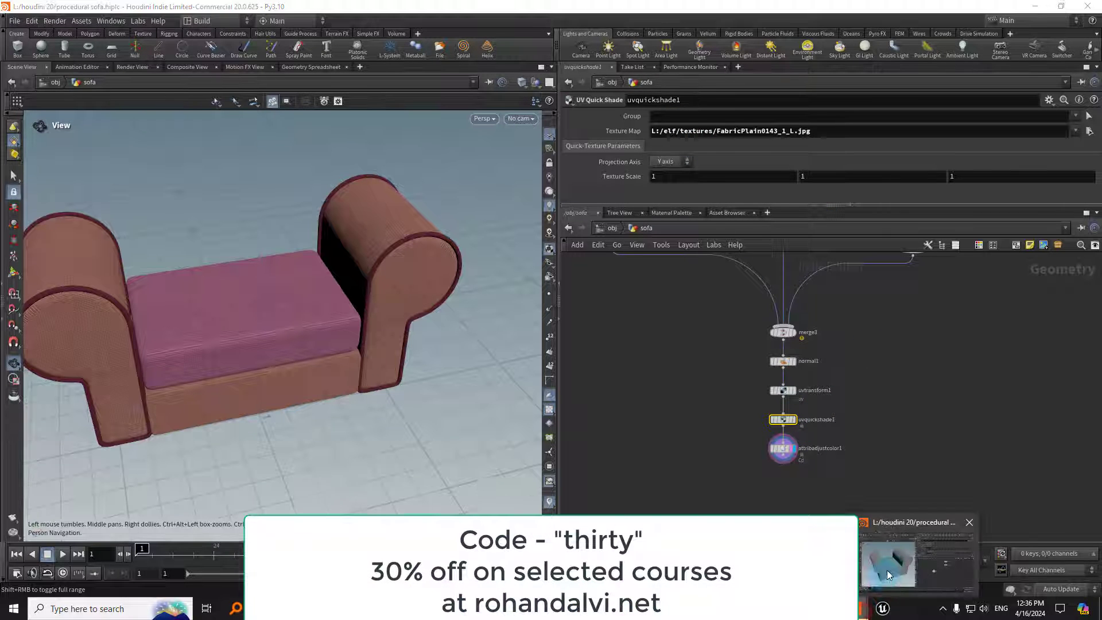
left_click(887, 568)
key("ctrl+v")
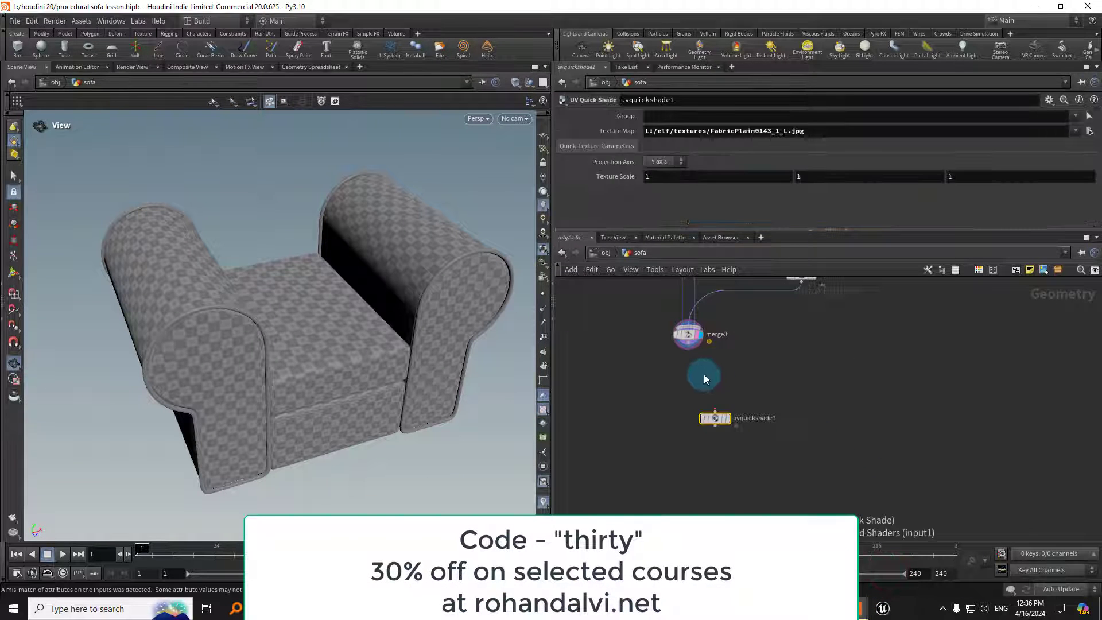
left_click_drag(689, 346, 717, 408)
scroll(732, 397, "up", 4)
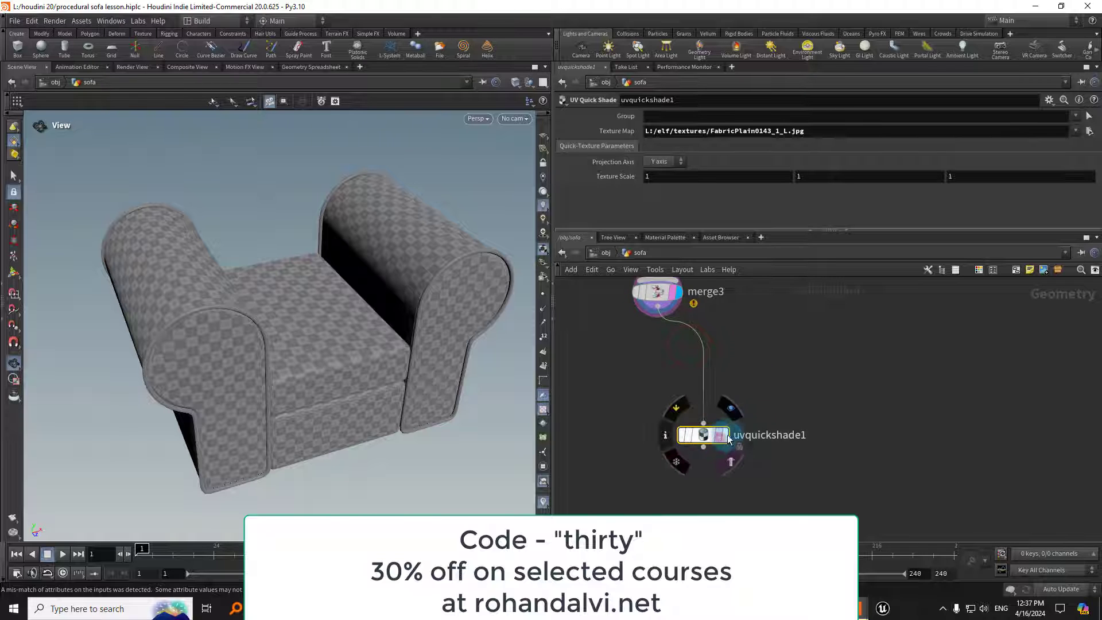
left_click(715, 436)
left_click_drag(413, 333, 335, 358)
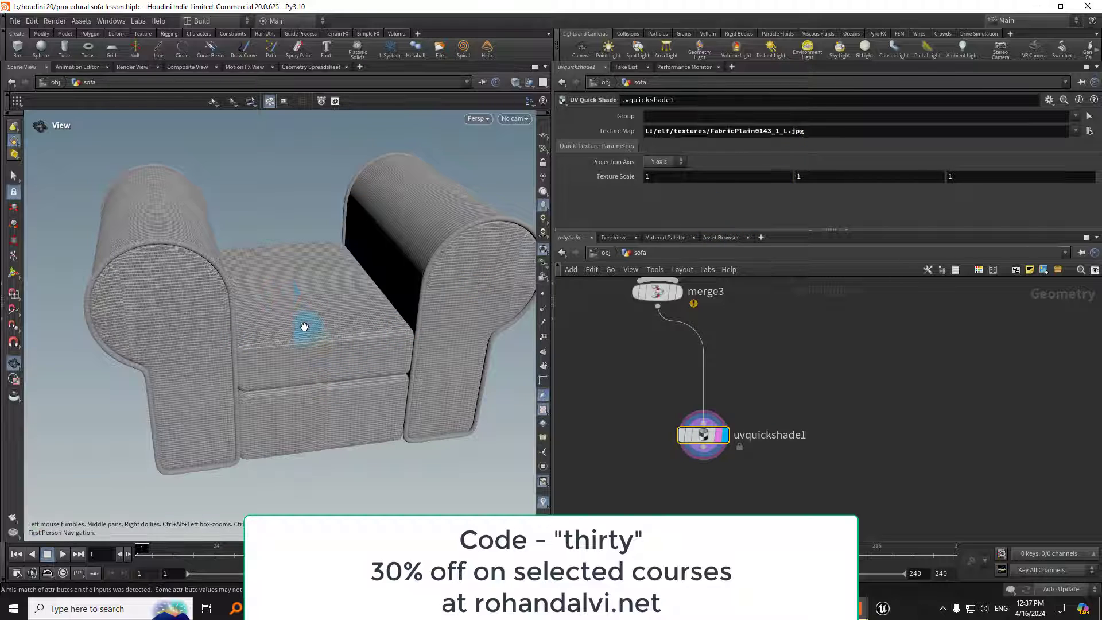
left_click_drag(344, 321, 334, 394)
mouse_move(338, 375)
left_mouse_down()
mouse_move(399, 340)
mouse_move(362, 369)
mouse_move(367, 360)
left_mouse_up()
key("w")
key("w")
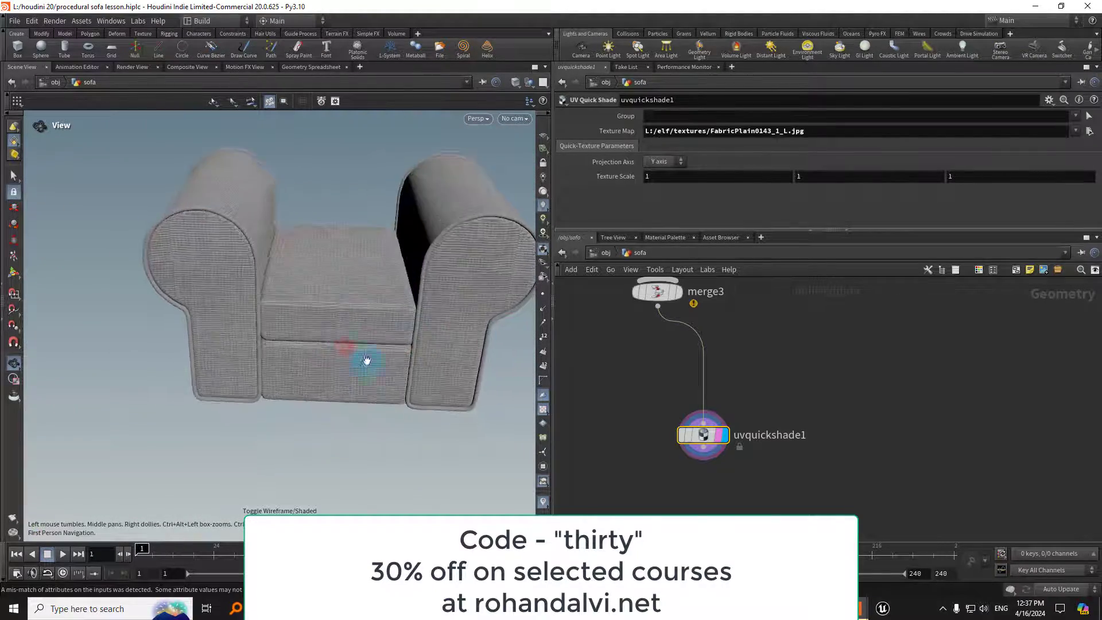
Adjust the Width line's length and the Second U value of the base_cusion_split Carve node
scroll(819, 436, "down", 10)
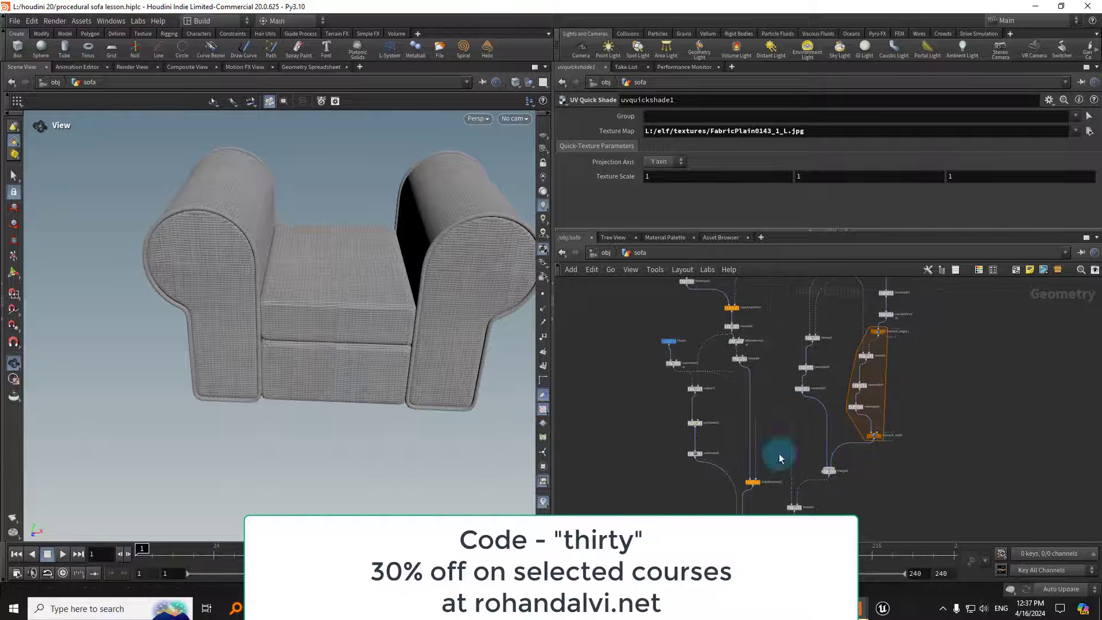
middle_click_drag(775, 416, 769, 503)
left_click_drag(751, 381, 800, 414)
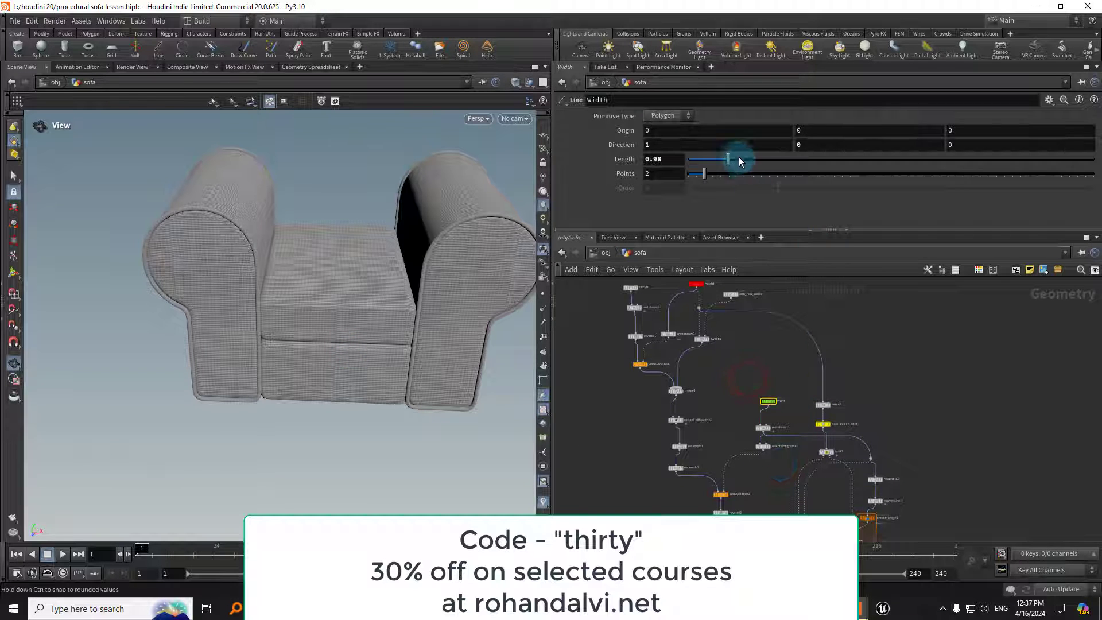
mouse_move(730, 159)
left_mouse_down()
mouse_move(807, 164)
mouse_move(709, 169)
mouse_move(725, 170)
left_mouse_up()
left_click(826, 425)
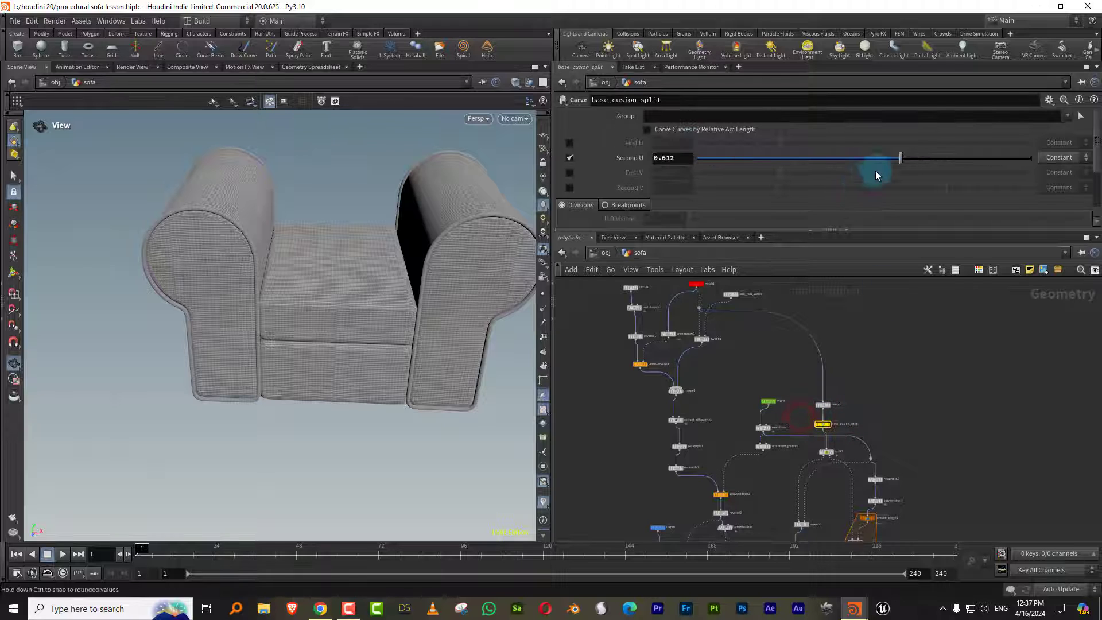
mouse_move(876, 172)
left_mouse_down()
mouse_move(854, 165)
mouse_move(938, 162)
mouse_move(826, 167)
mouse_move(903, 168)
mouse_move(887, 168)
left_mouse_up()
Set the Height line's length to 0.99
middle_click_drag(715, 281, 697, 333)
left_click(677, 362)
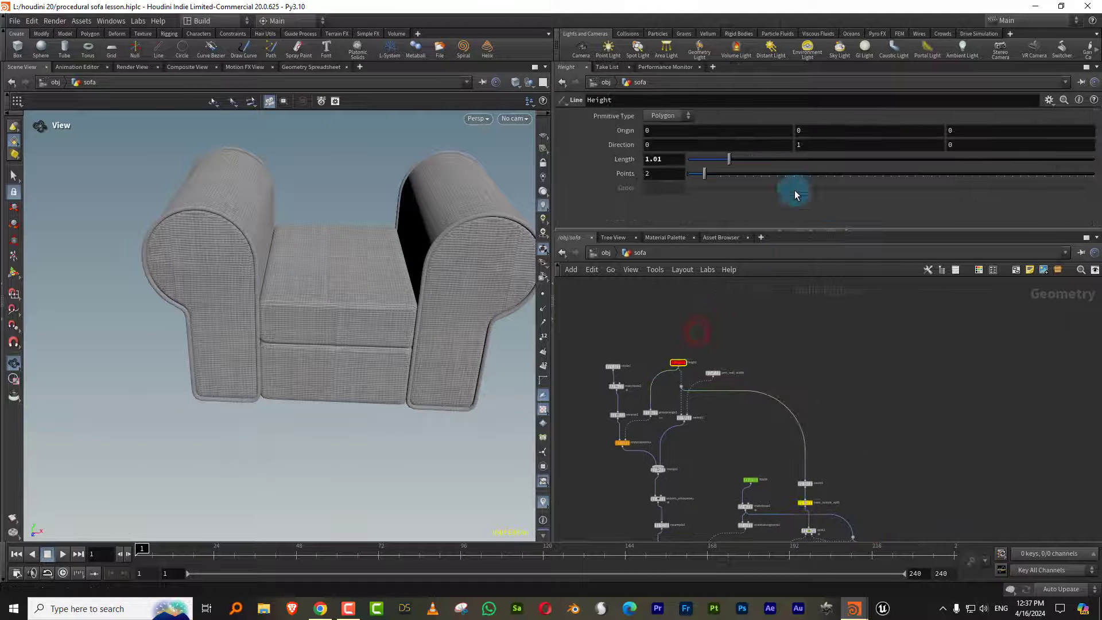
mouse_move(732, 164)
left_mouse_down()
mouse_move(747, 160)
mouse_move(718, 165)
mouse_move(729, 163)
left_mouse_up()
Insert a UV Transform node between merge3 and uvquickshade1
middle_click_drag(889, 376, 879, 138)
middle_click_drag(841, 514, 870, 349)
scroll(791, 393, "up", 4)
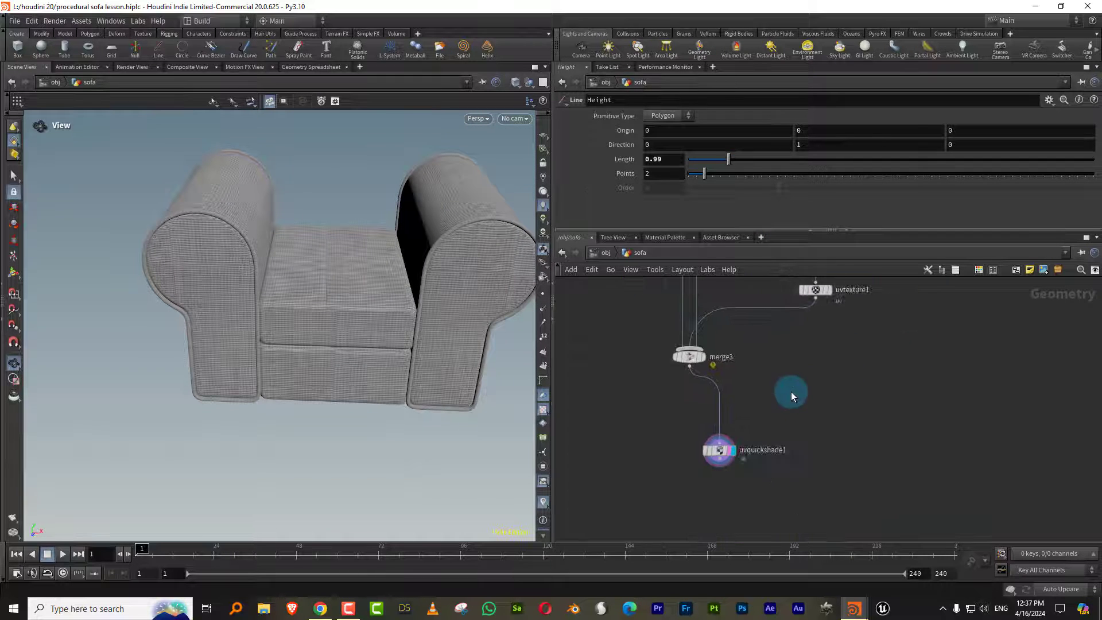
left_click(767, 405)
key("Tab")
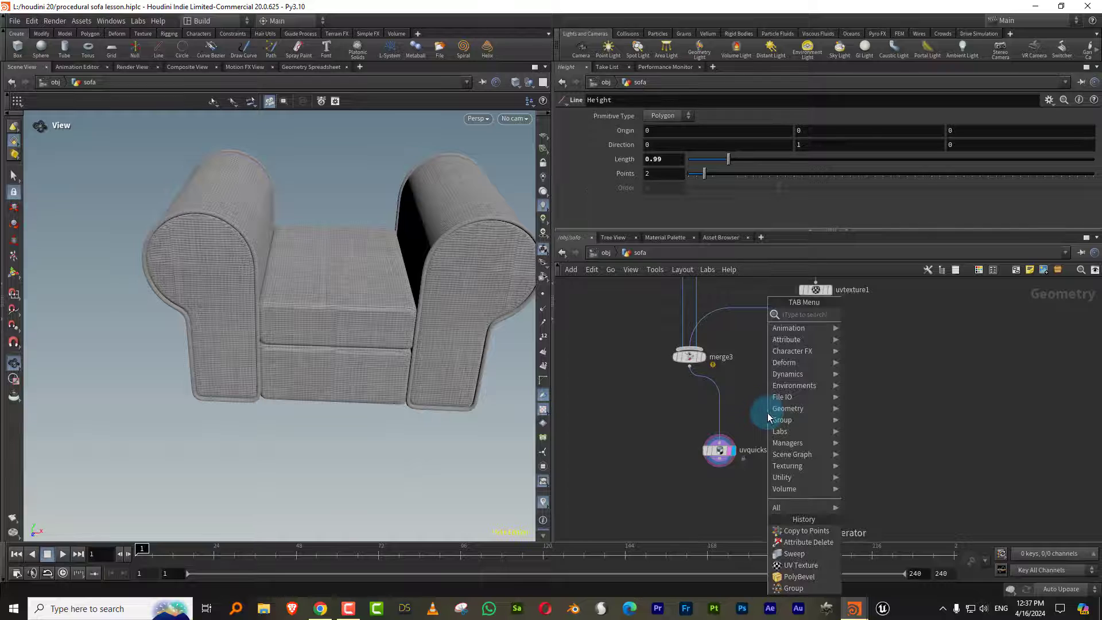
type("uv tr")
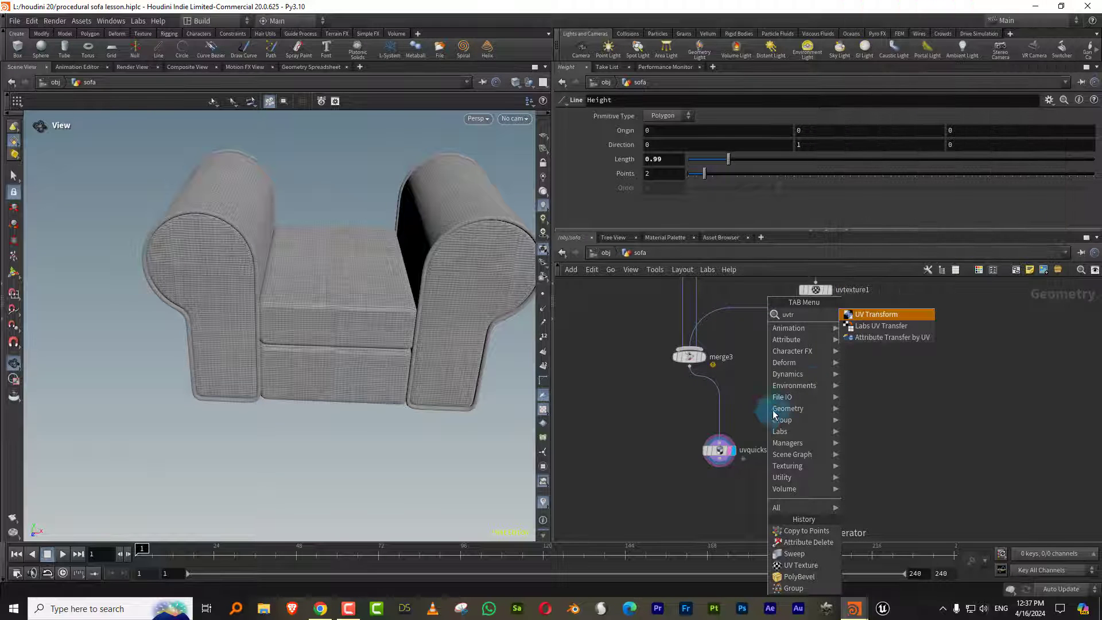
left_click(891, 315)
left_click(723, 397)
Set uvtransform1's translate to 0.5 in U and -0.19 in V, checking the fabric texture on the sofa
left_click(660, 201)
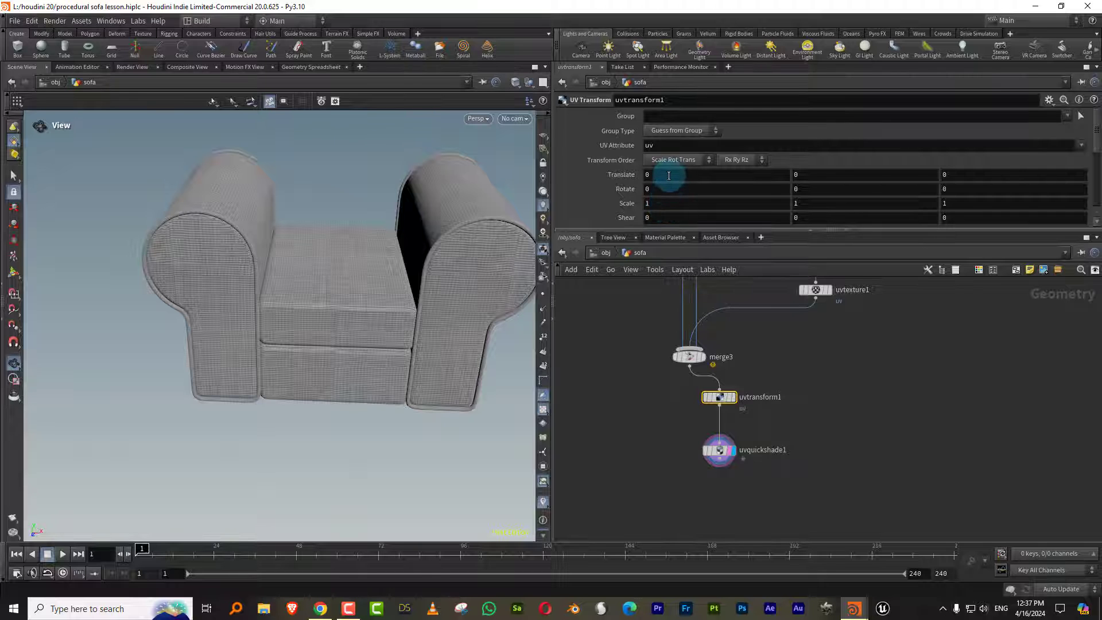
middle_click_drag(669, 174, 697, 182)
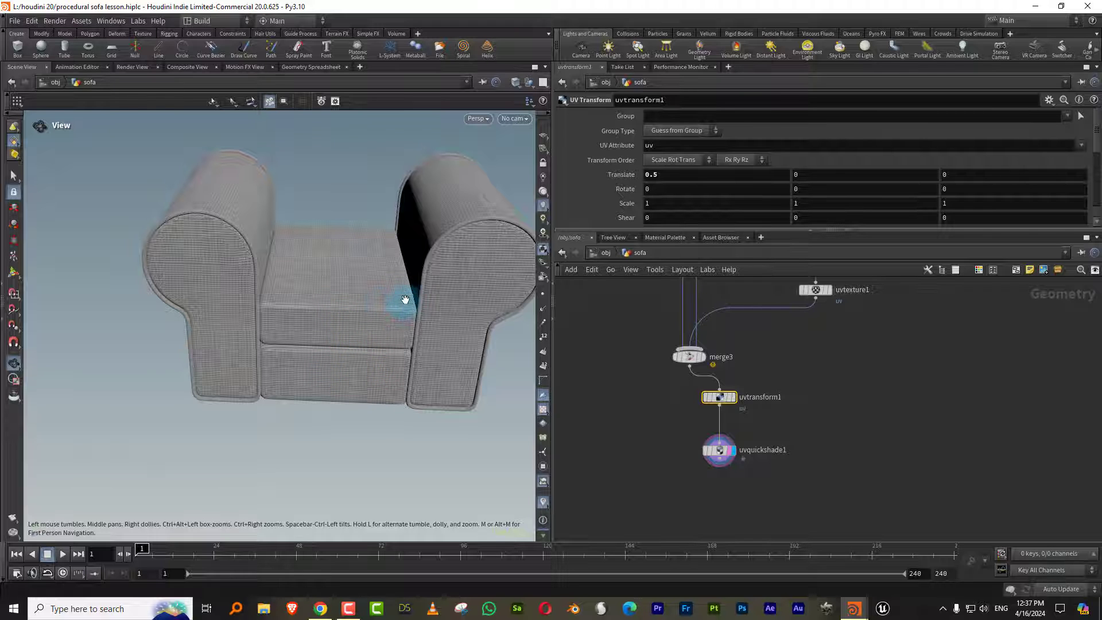
mouse_move(445, 332)
left_mouse_down()
mouse_move(458, 298)
mouse_move(438, 350)
mouse_move(438, 333)
left_mouse_up()
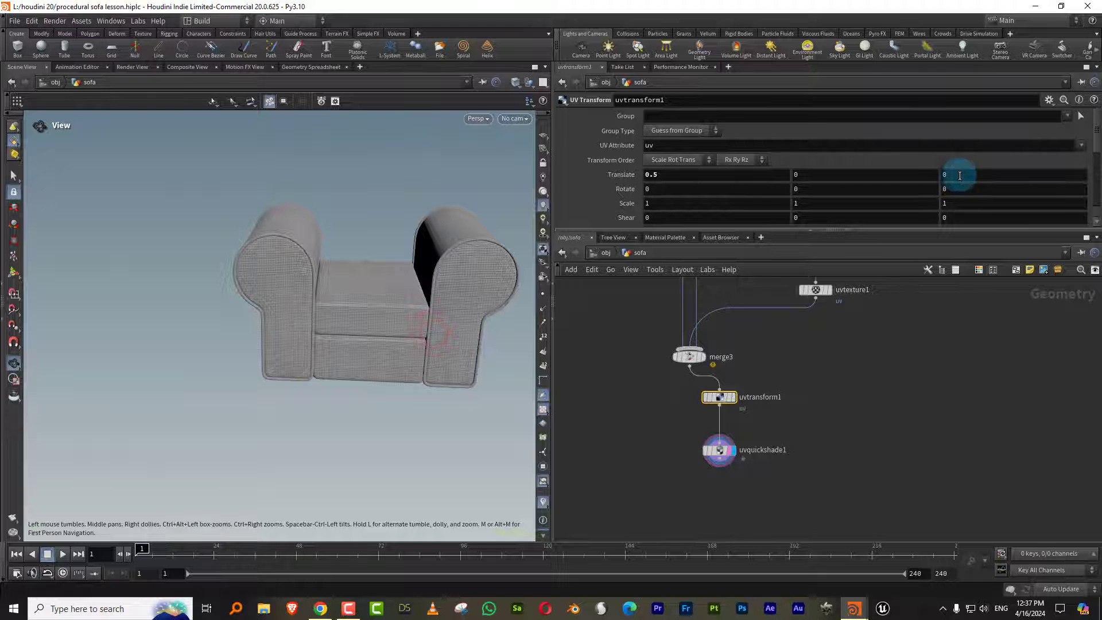
middle_click_drag(880, 178, 769, 210)
left_click_drag(425, 310, 396, 339)
left_click_drag(323, 320, 324, 323)
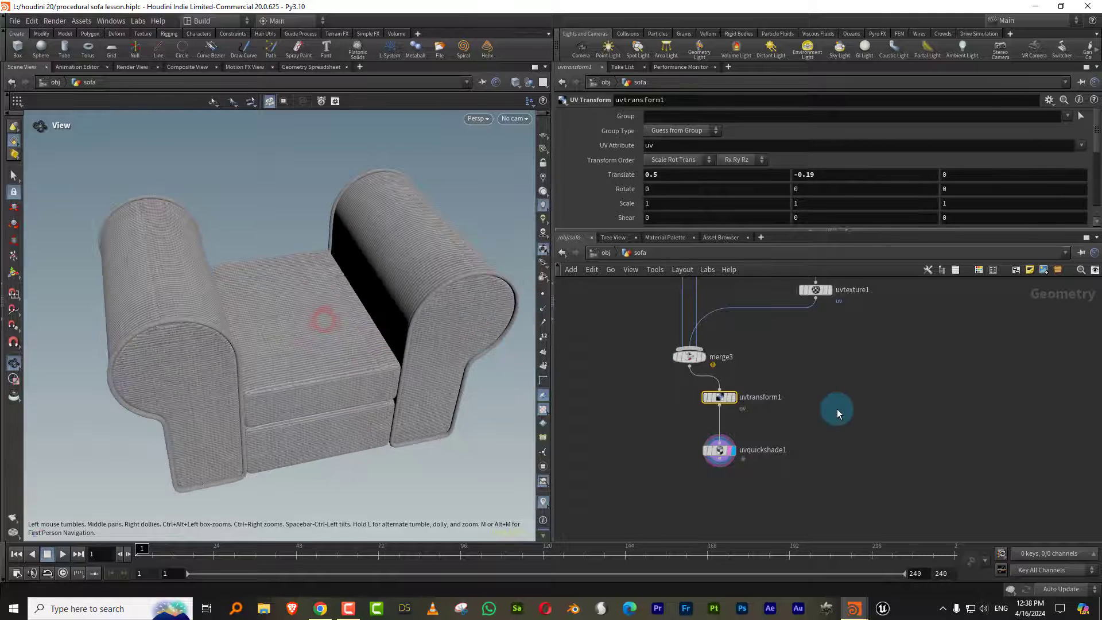
Open the parameters of the armrest's sweep4 node
scroll(837, 402, "down", 4)
mouse_move(768, 432)
left_mouse_down()
mouse_move(830, 388)
mouse_move(778, 413)
left_mouse_up()
middle_click_drag(856, 365, 817, 485)
left_click(684, 380)
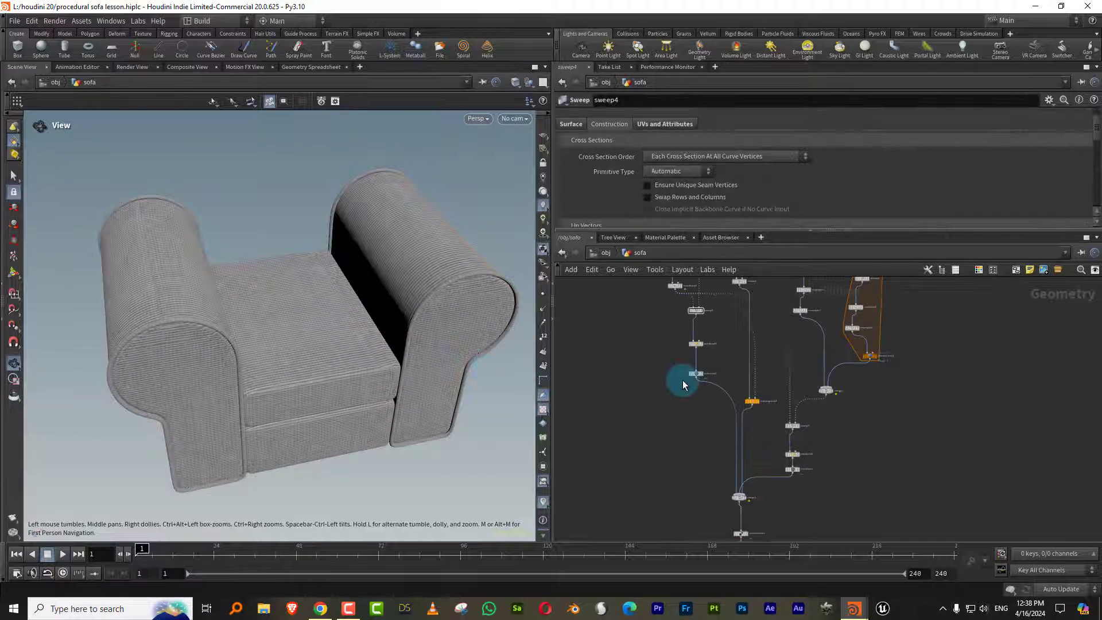